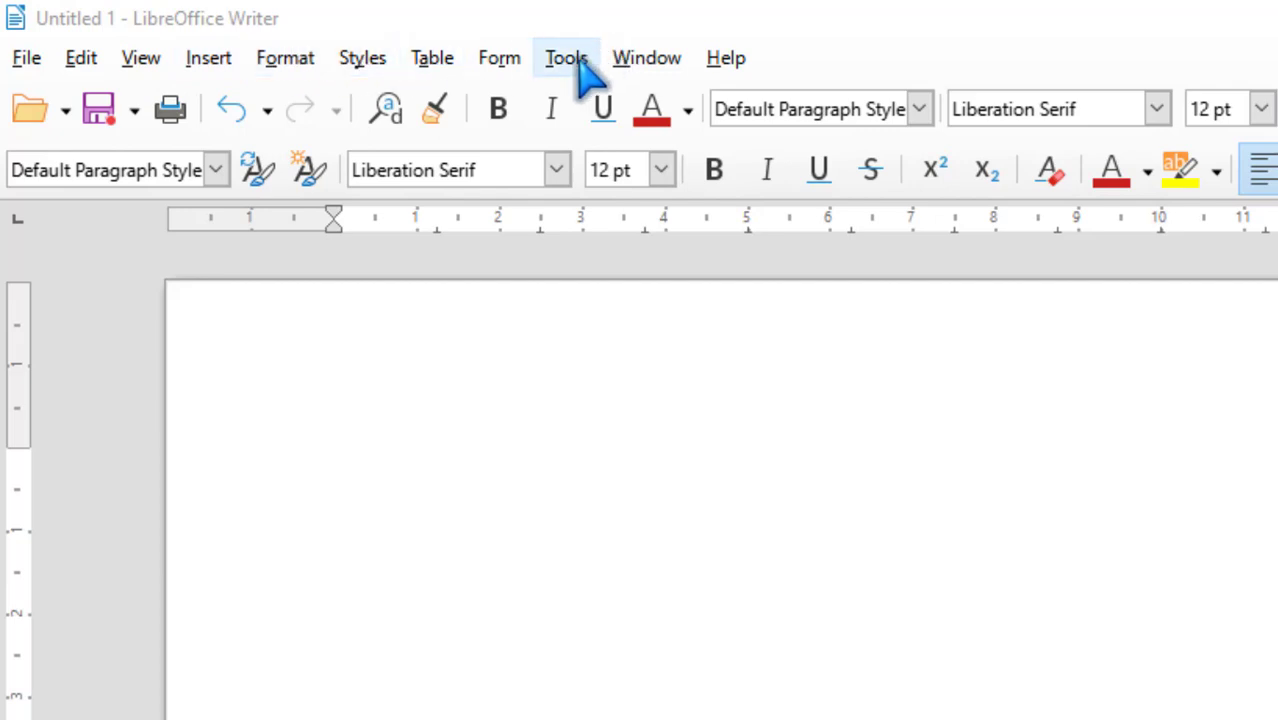
{"action": "left_click", "coordinate": [578, 62]}
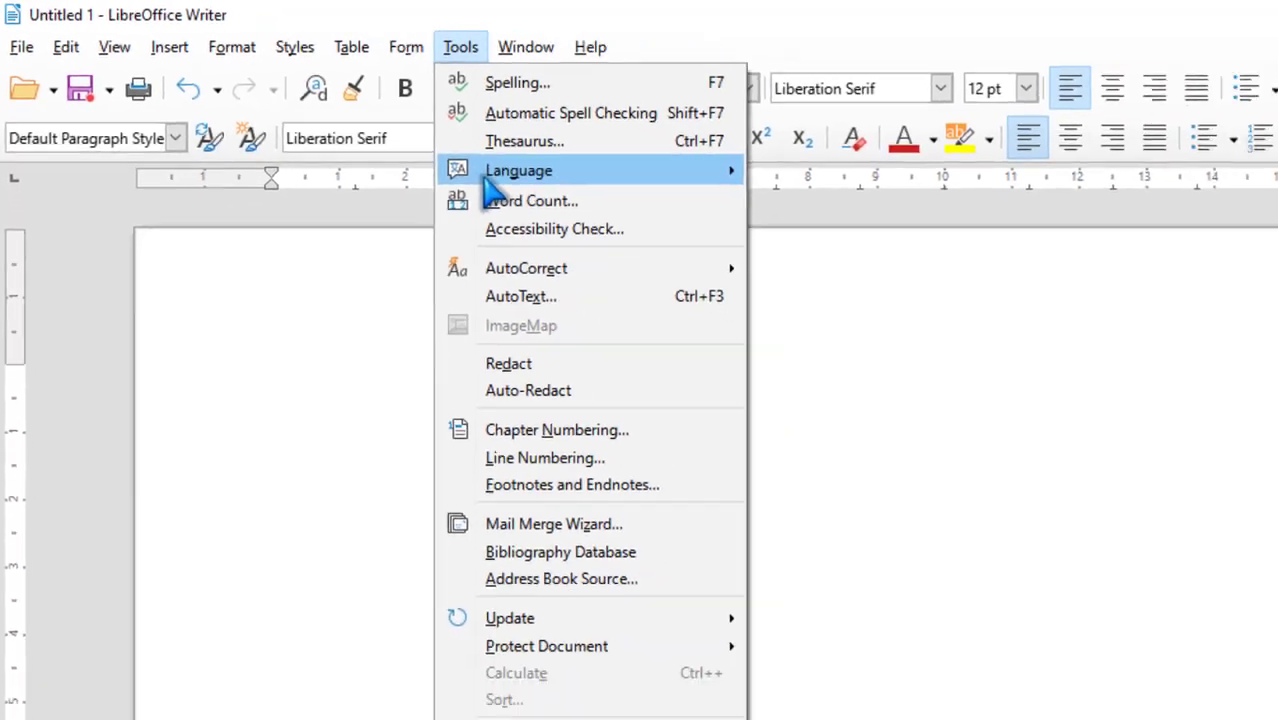
{"action": "mouse_move", "coordinate": [486, 175]}
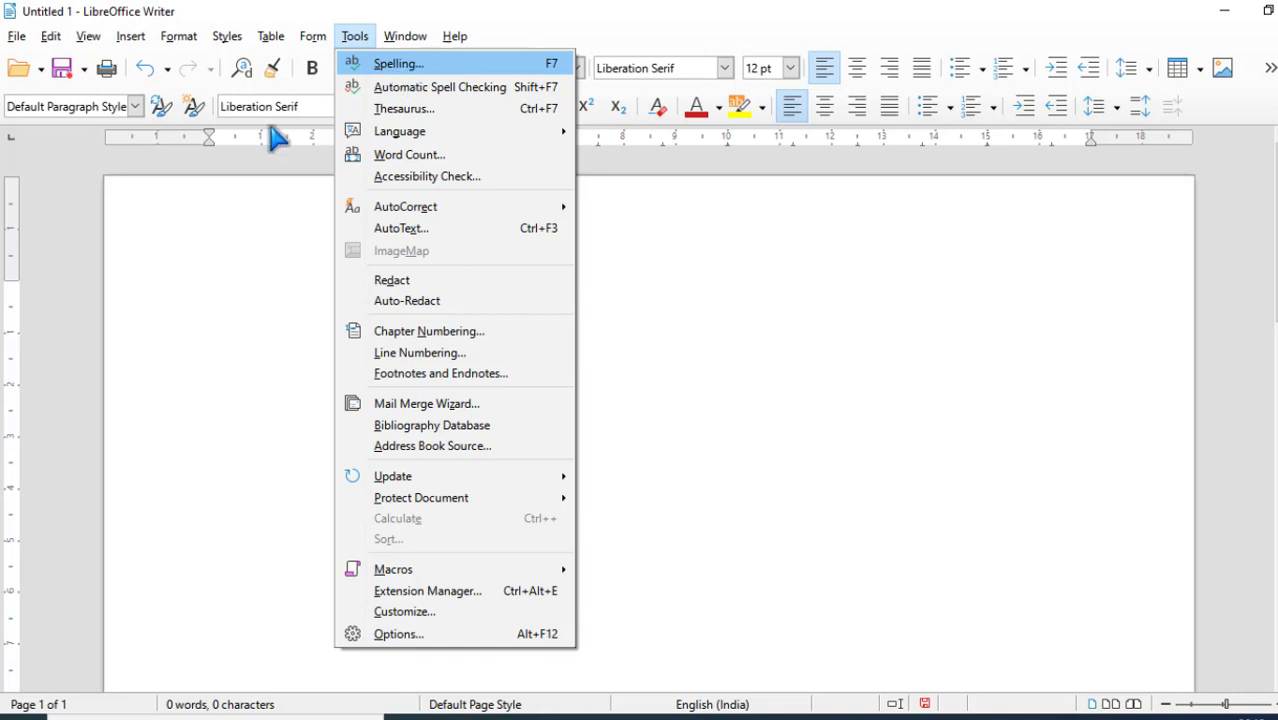
{"action": "left_click", "coordinate": [250, 278]}
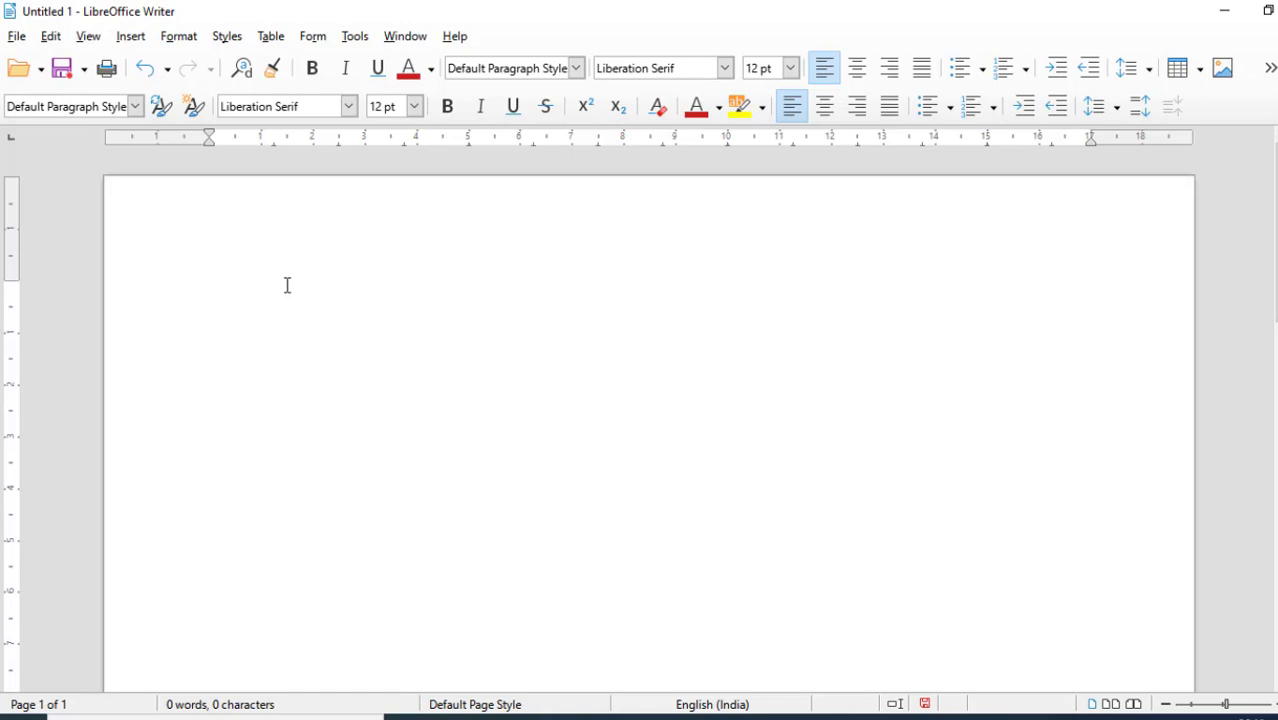
Step: Write the misspelled word "Appale" in the blank document and turn on automatic spell checking
{"action": "type", "text": "appa"}
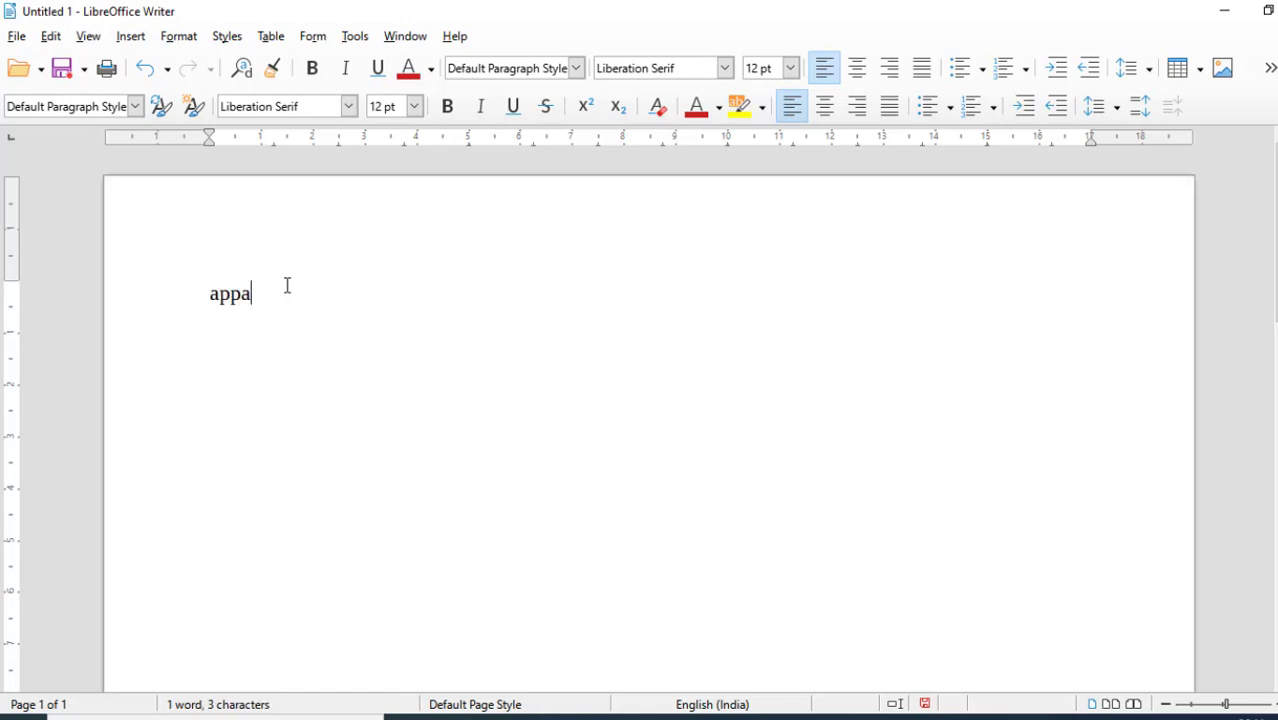
{"action": "type", "text": "le"}
{"action": "left_click", "coordinate": [355, 36]}
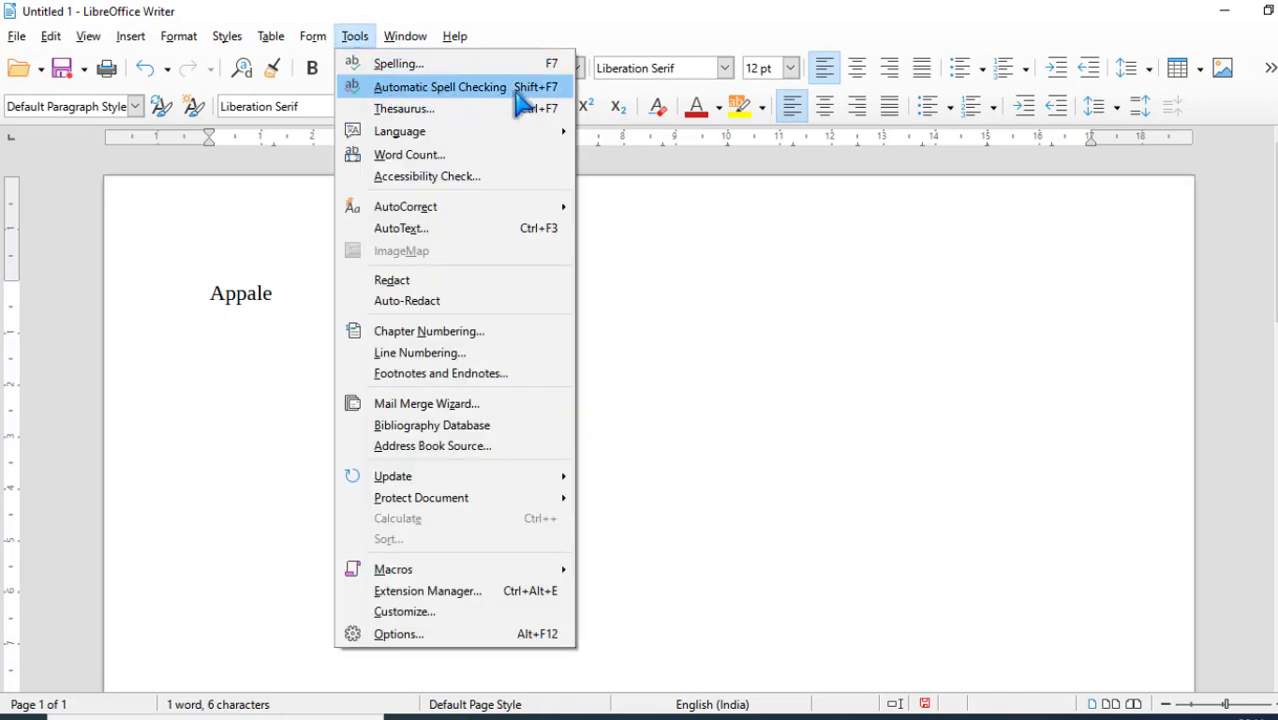
{"action": "left_click", "coordinate": [455, 88]}
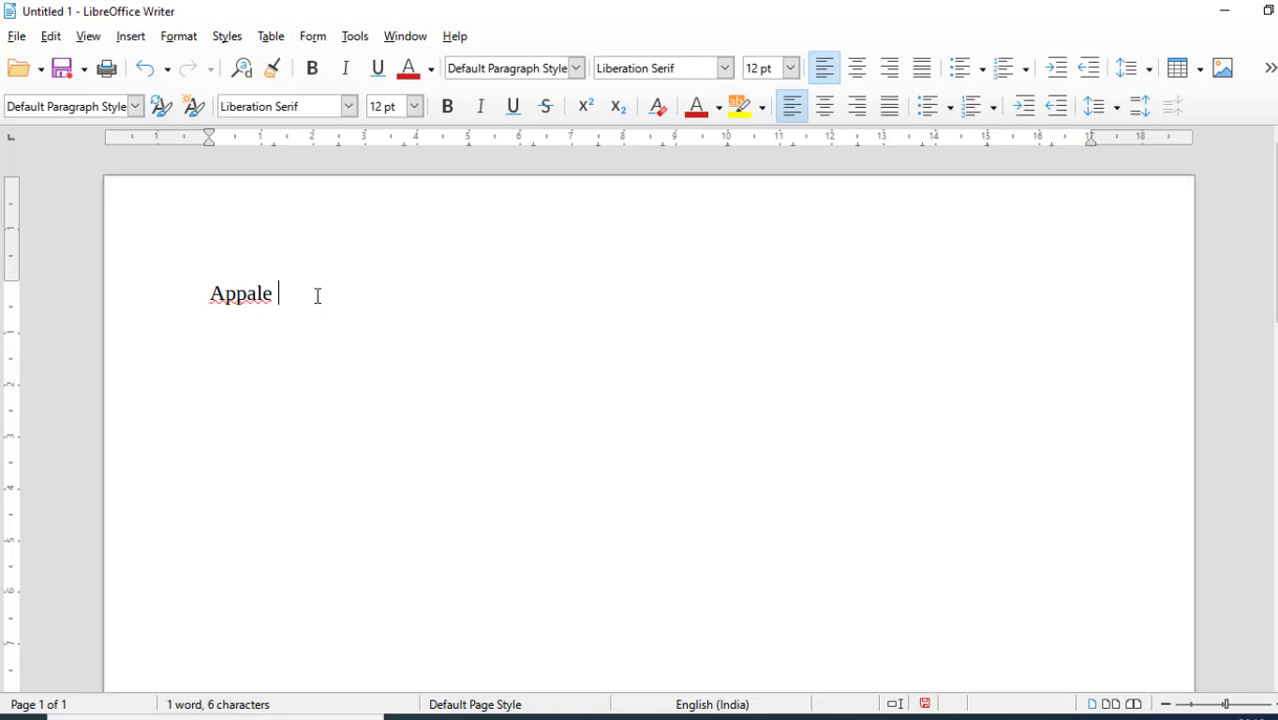
{"action": "left_click", "coordinate": [357, 37]}
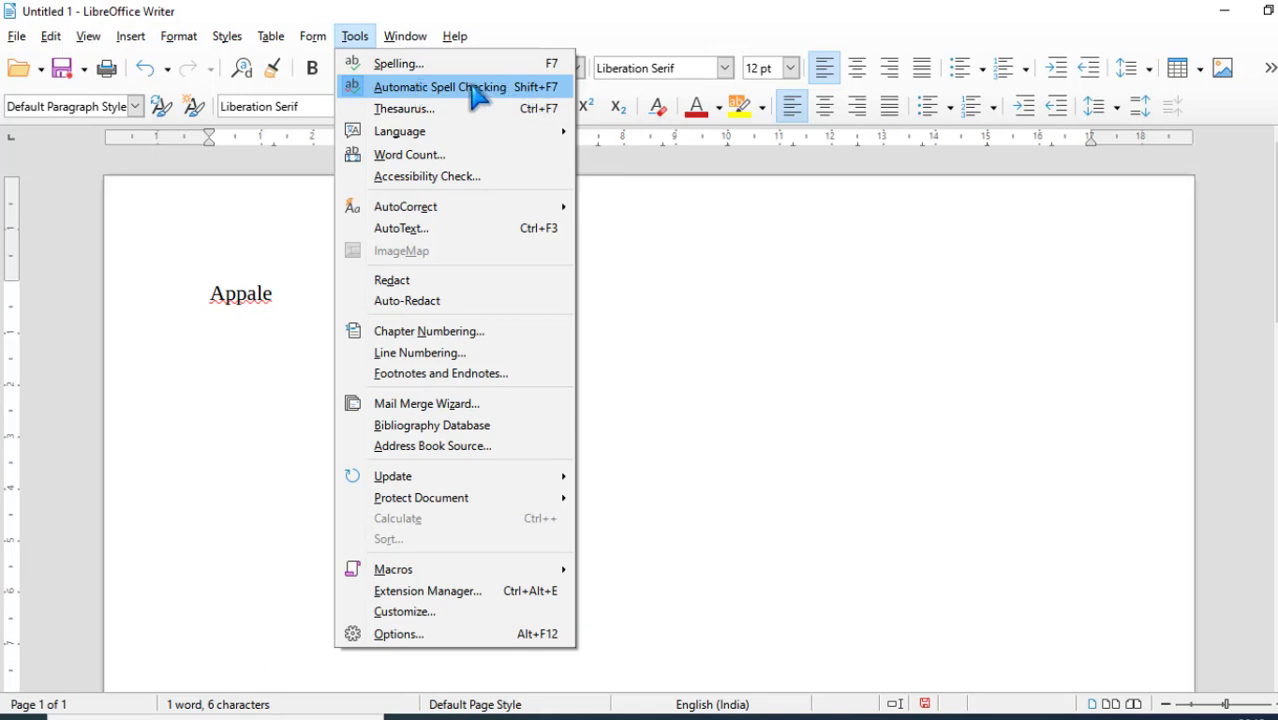
{"action": "mouse_move", "coordinate": [377, 140]}
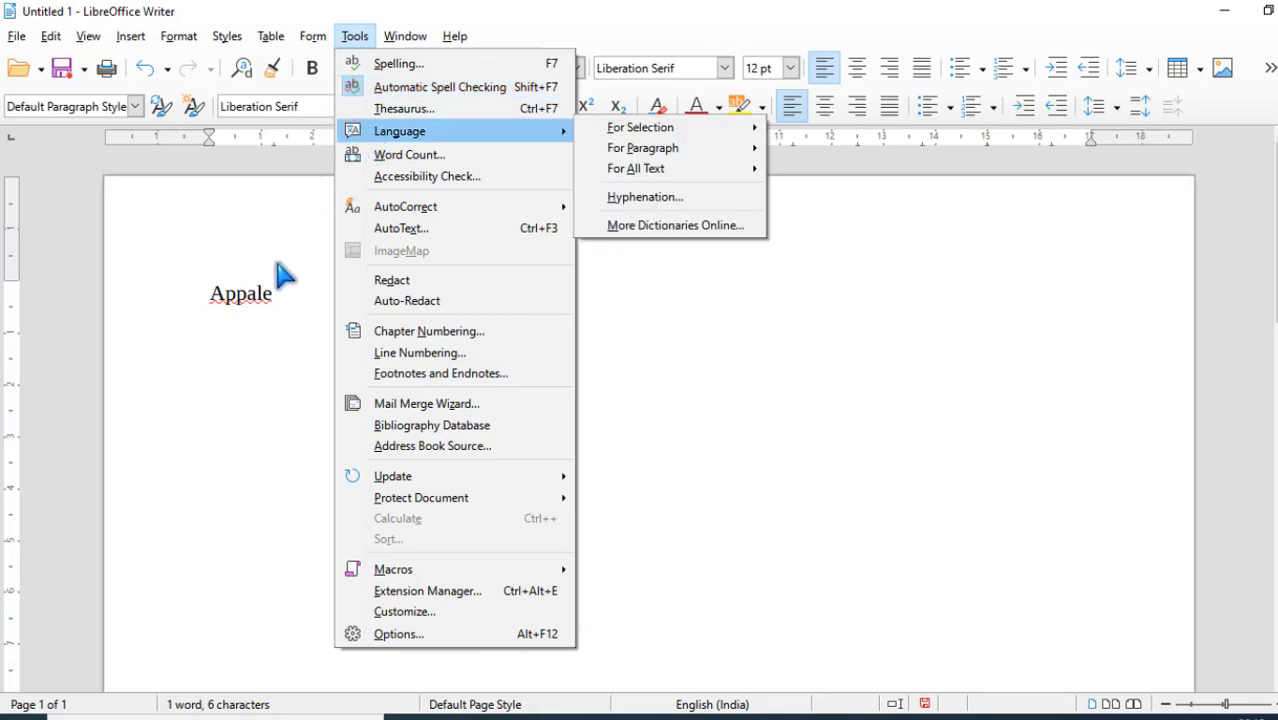
{"action": "left_click", "coordinate": [238, 316]}
Step: Run the spelling check from the start of "Appale", correct the word to "Apple" and close the check
{"action": "left_click", "coordinate": [215, 308]}
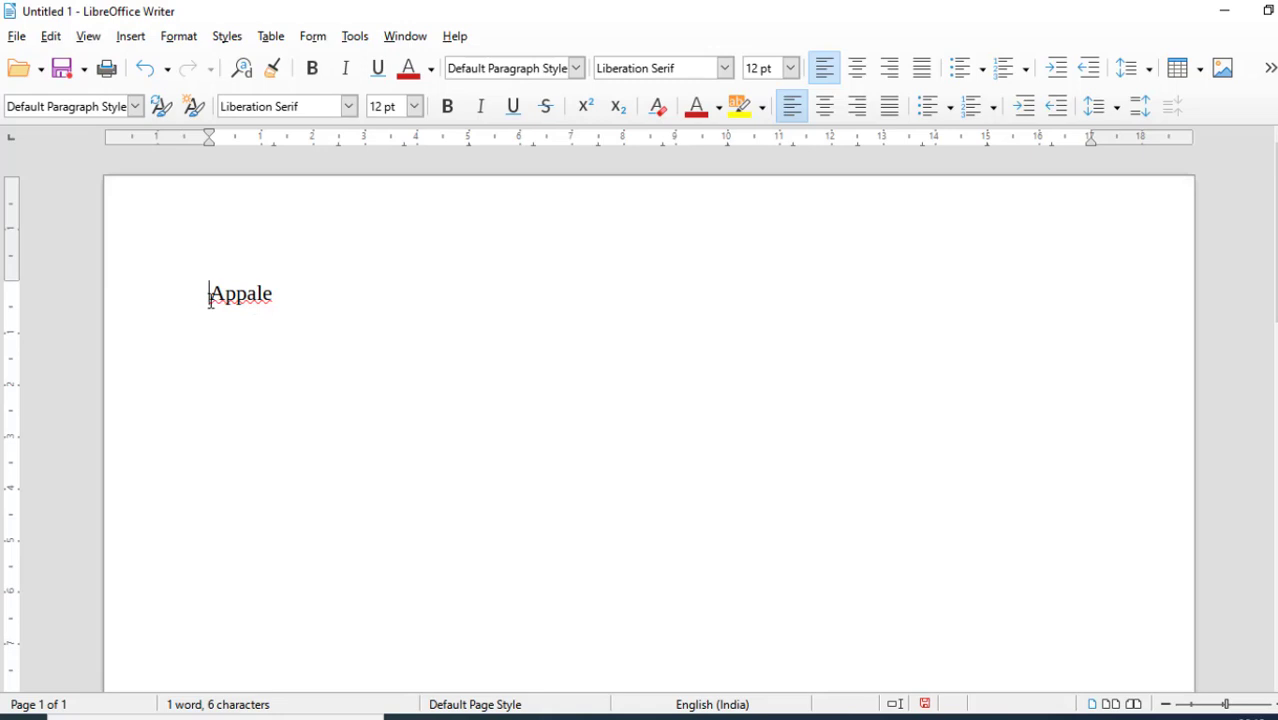
{"action": "left_click", "coordinate": [355, 37]}
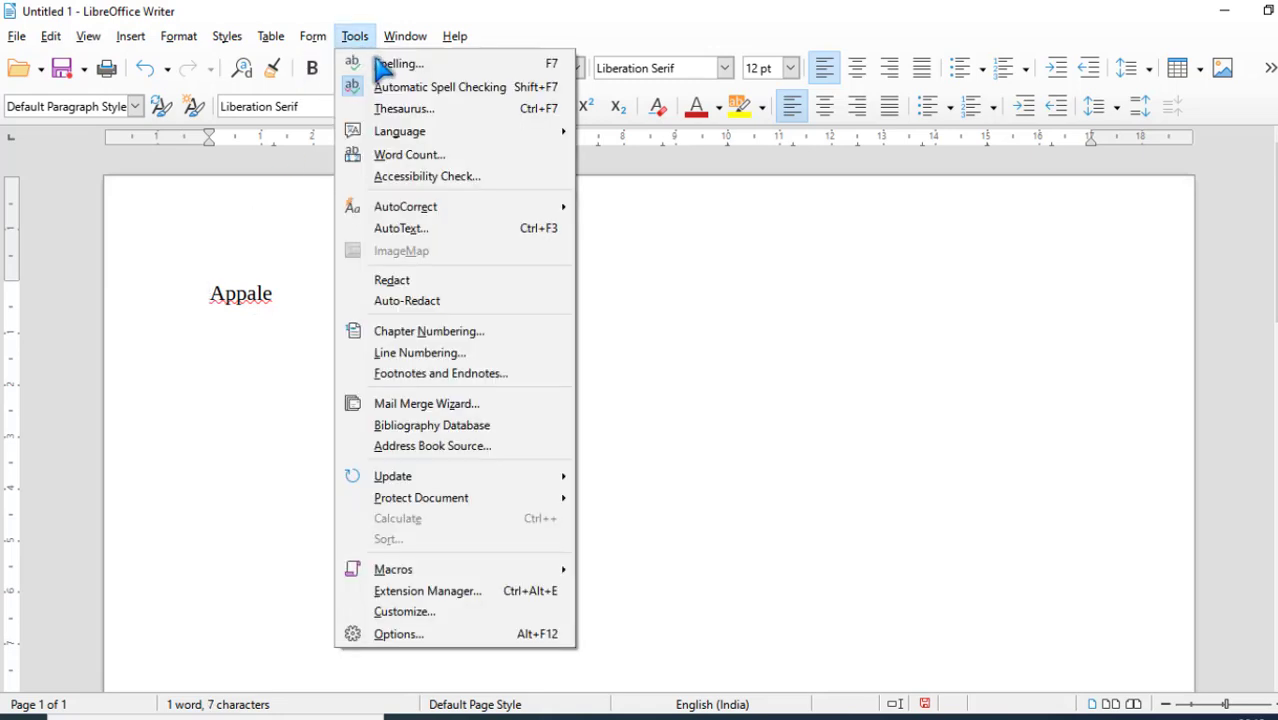
{"action": "left_click", "coordinate": [412, 66]}
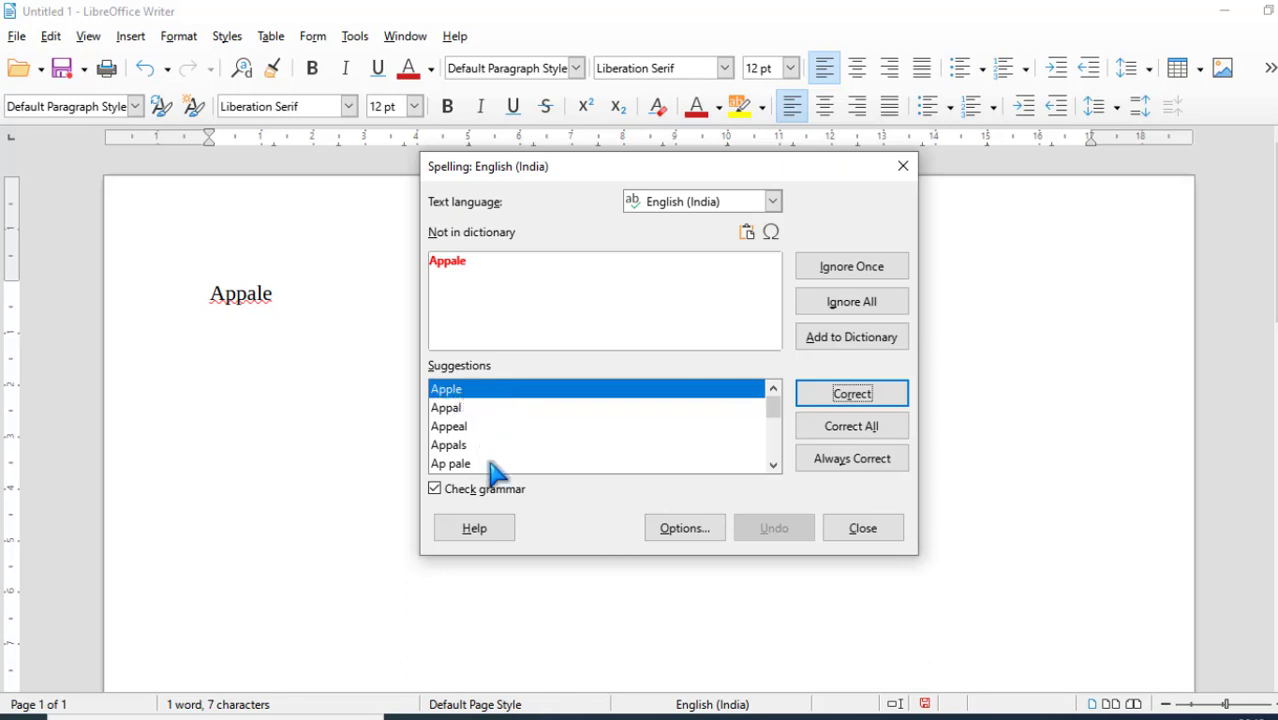
{"action": "left_click", "coordinate": [497, 391]}
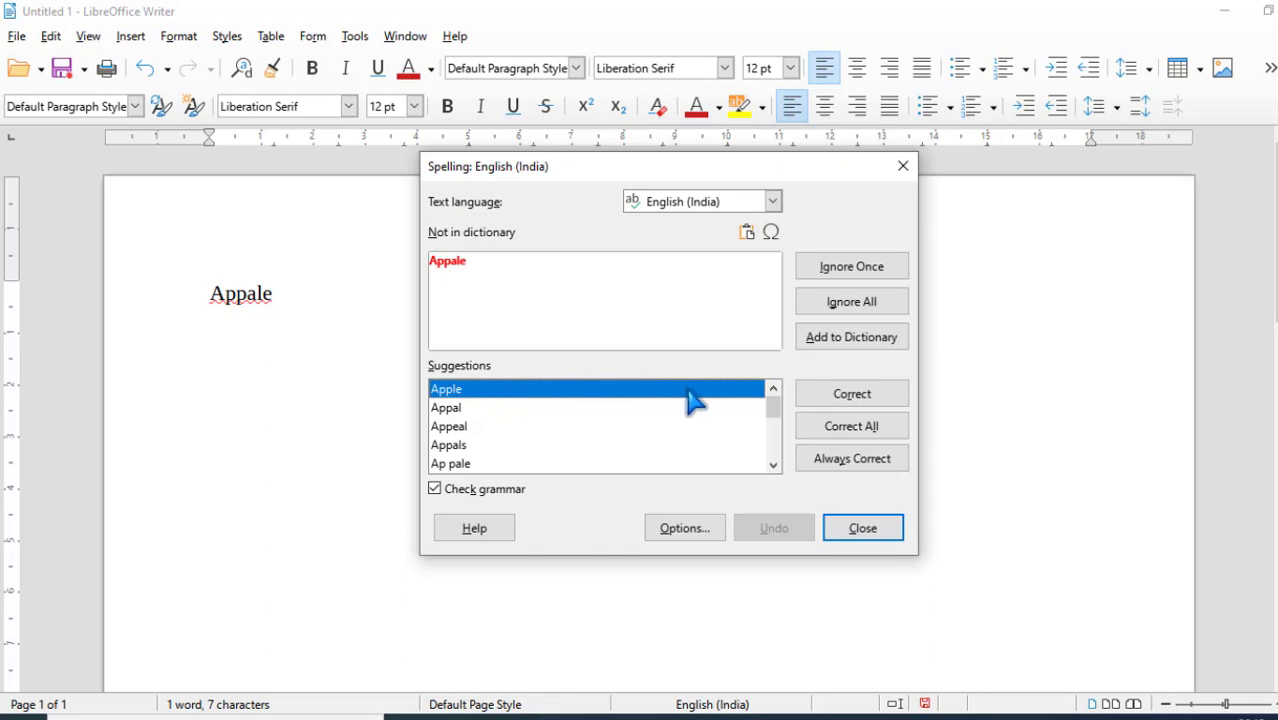
{"action": "left_click", "coordinate": [852, 397]}
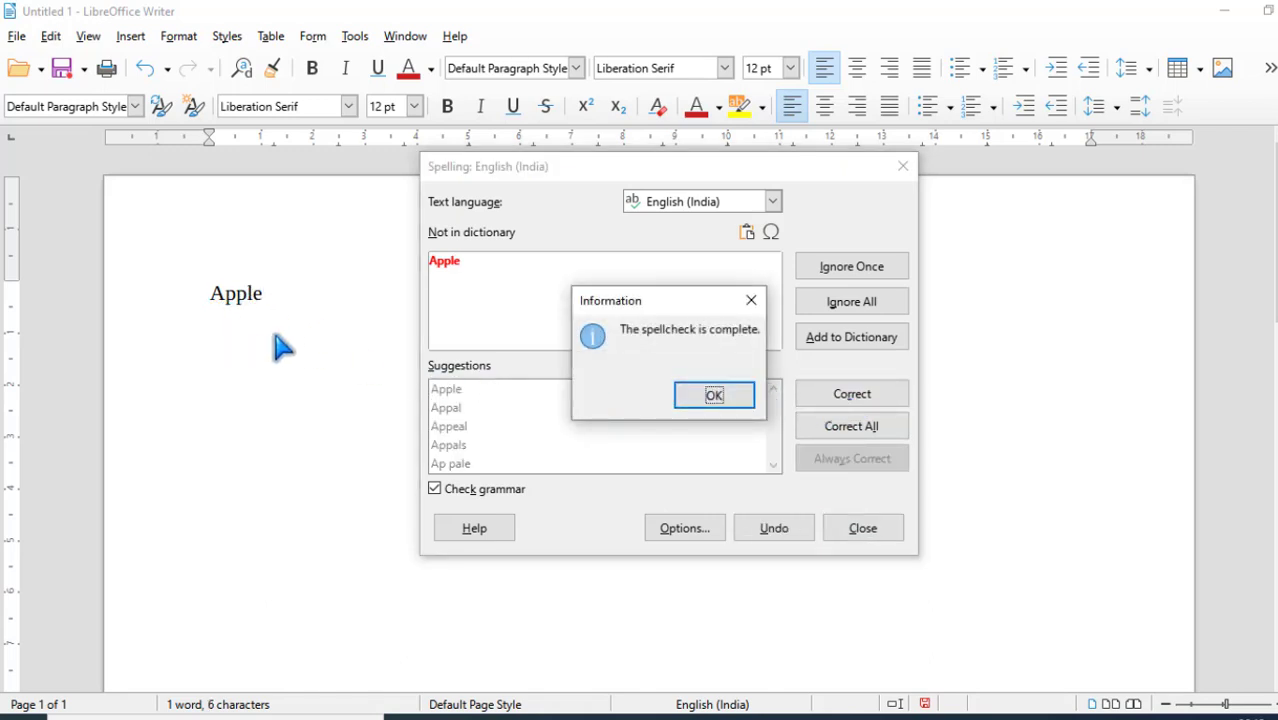
{"action": "left_click", "coordinate": [714, 396]}
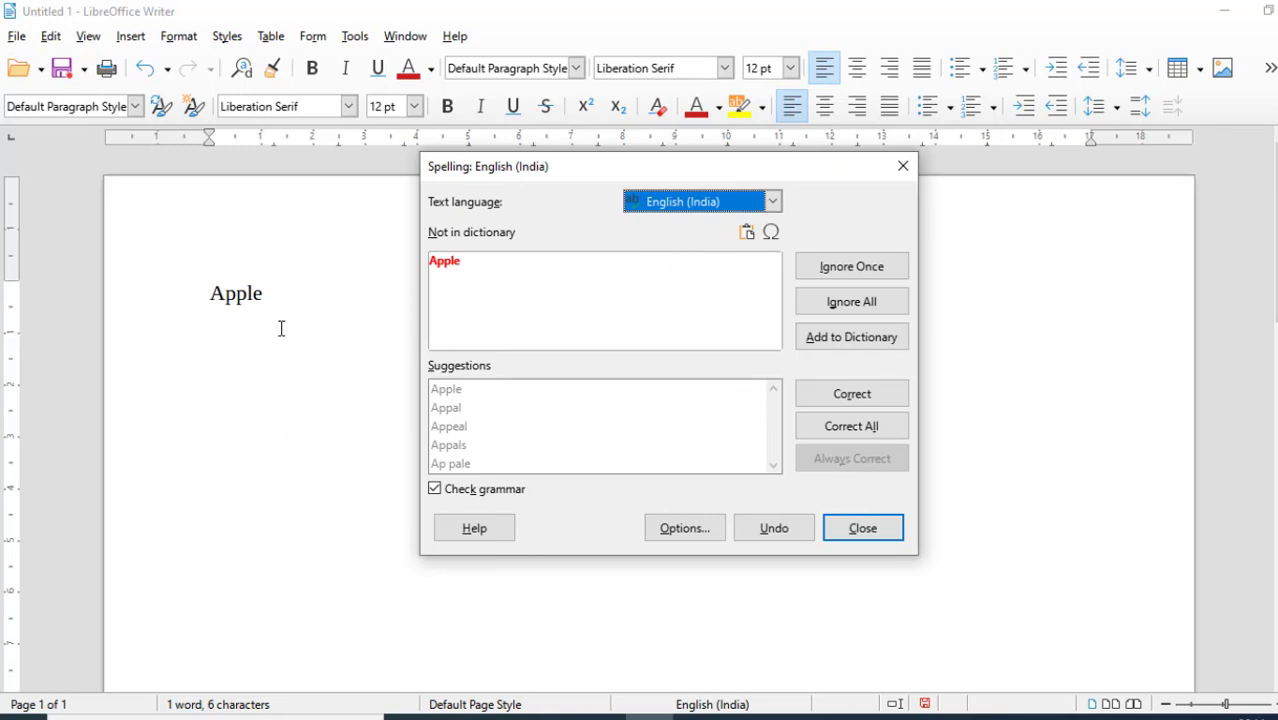
{"action": "left_click", "coordinate": [906, 170]}
Step: Delete the word "Apple" from the document
{"action": "left_click", "coordinate": [355, 36]}
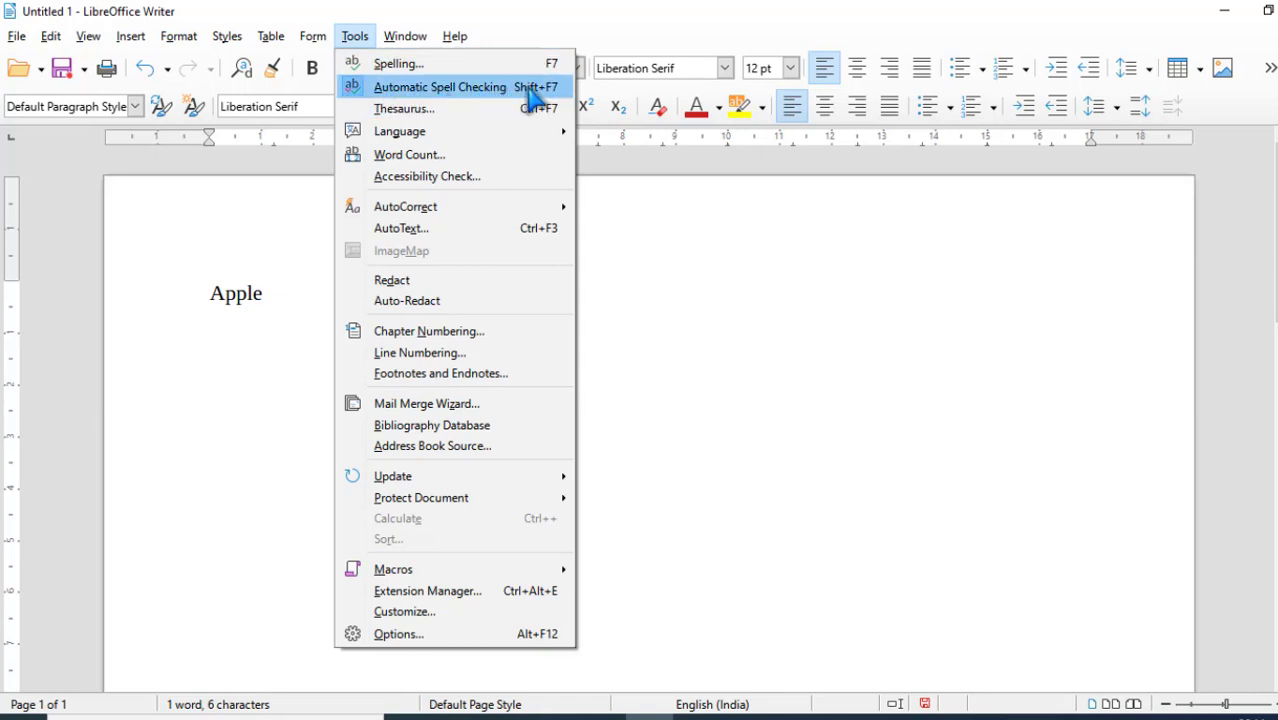
{"action": "left_click", "coordinate": [211, 290]}
{"action": "left_click_drag", "start_coordinate": [210, 293], "coordinate": [297, 293]}
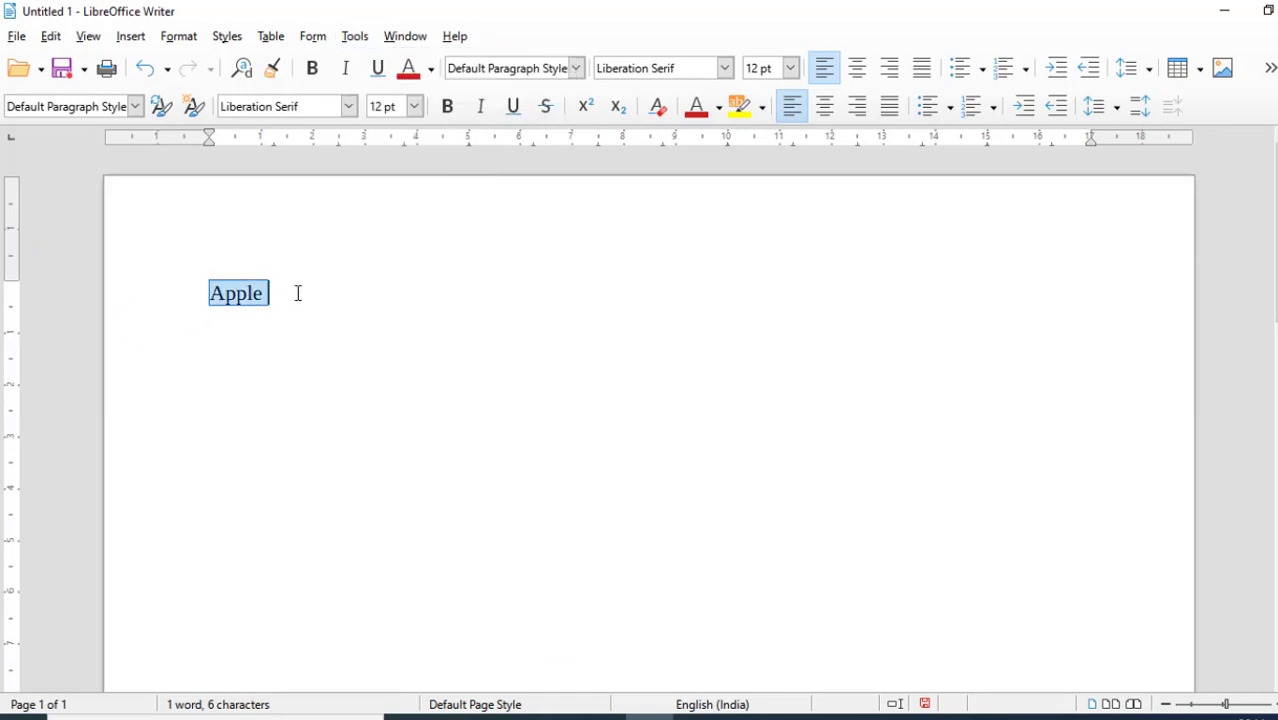
{"action": "key", "text": "Delete"}
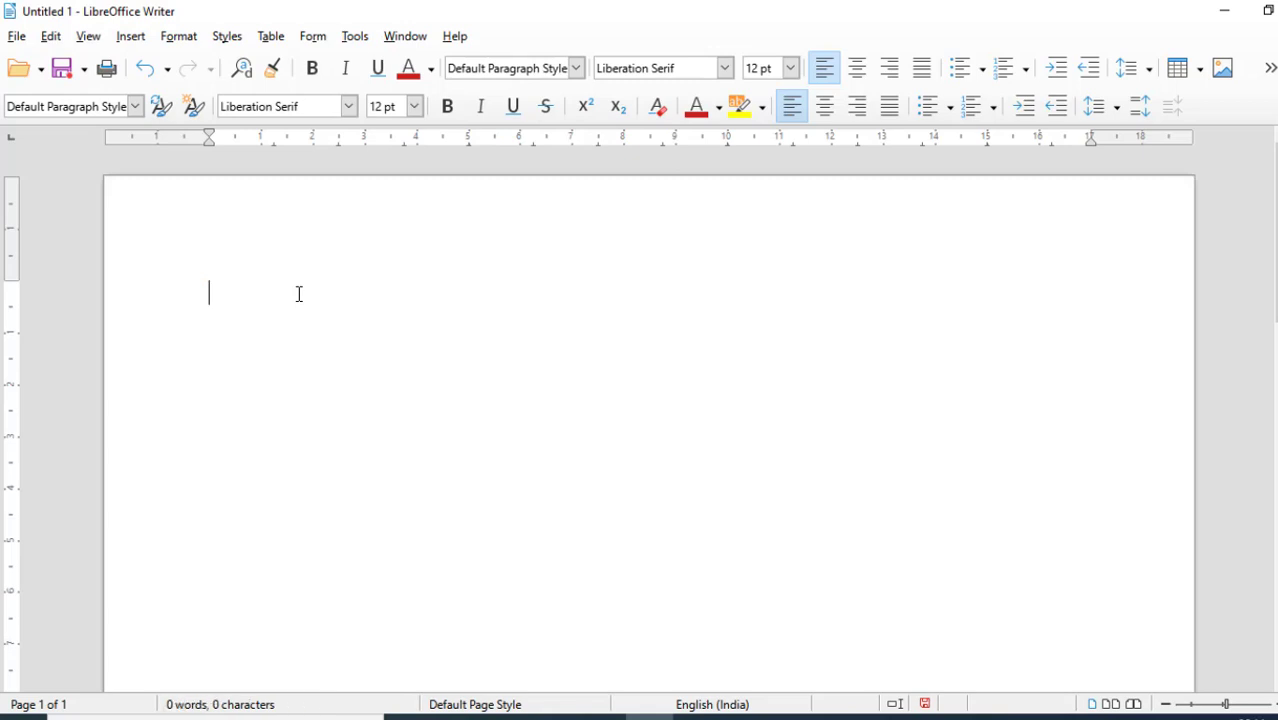
Step: Write the misspelled word "Azagrah" in the empty document
{"action": "left_click", "coordinate": [355, 36]}
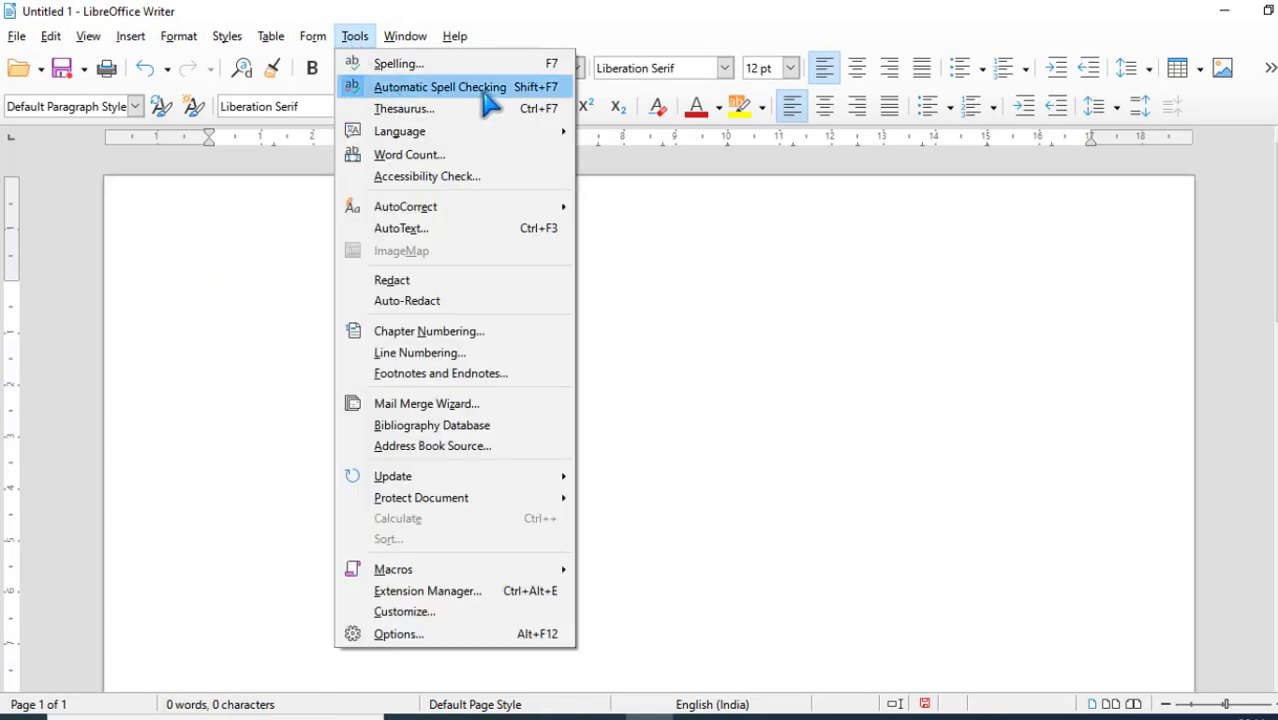
{"action": "left_click", "coordinate": [672, 288]}
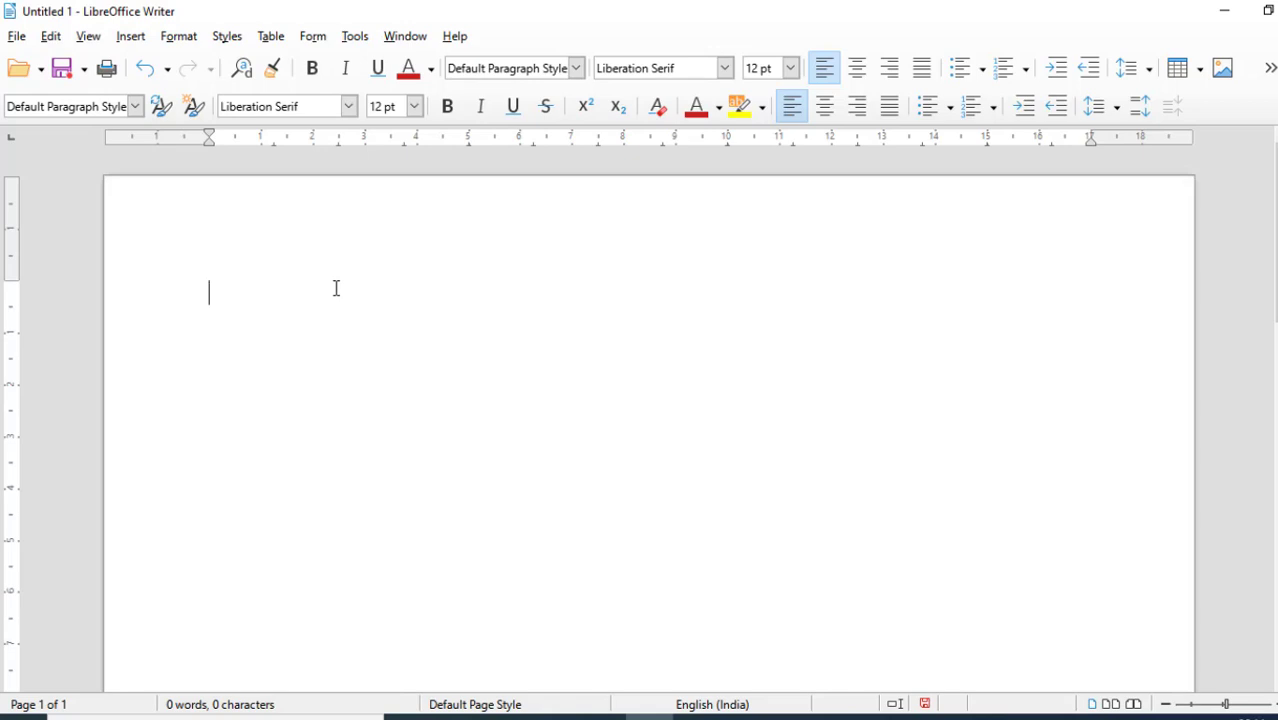
{"action": "type", "text": "za"}
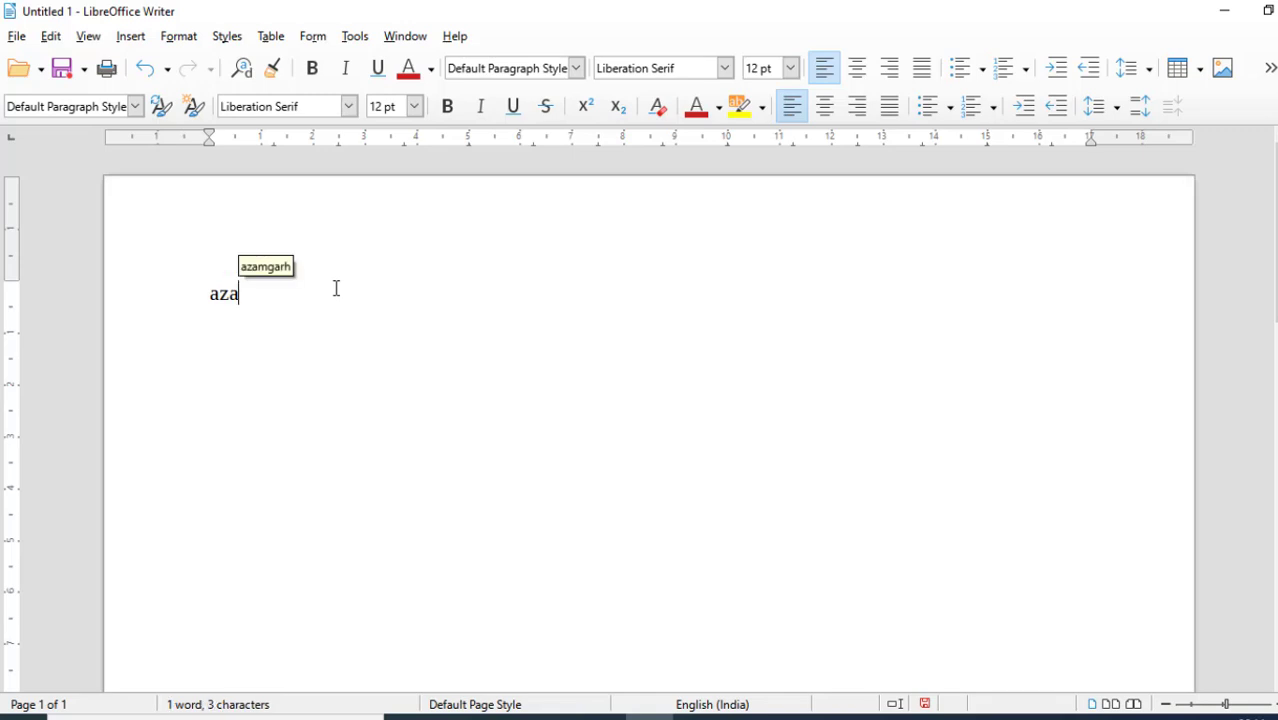
{"action": "type", "text": "grah"}
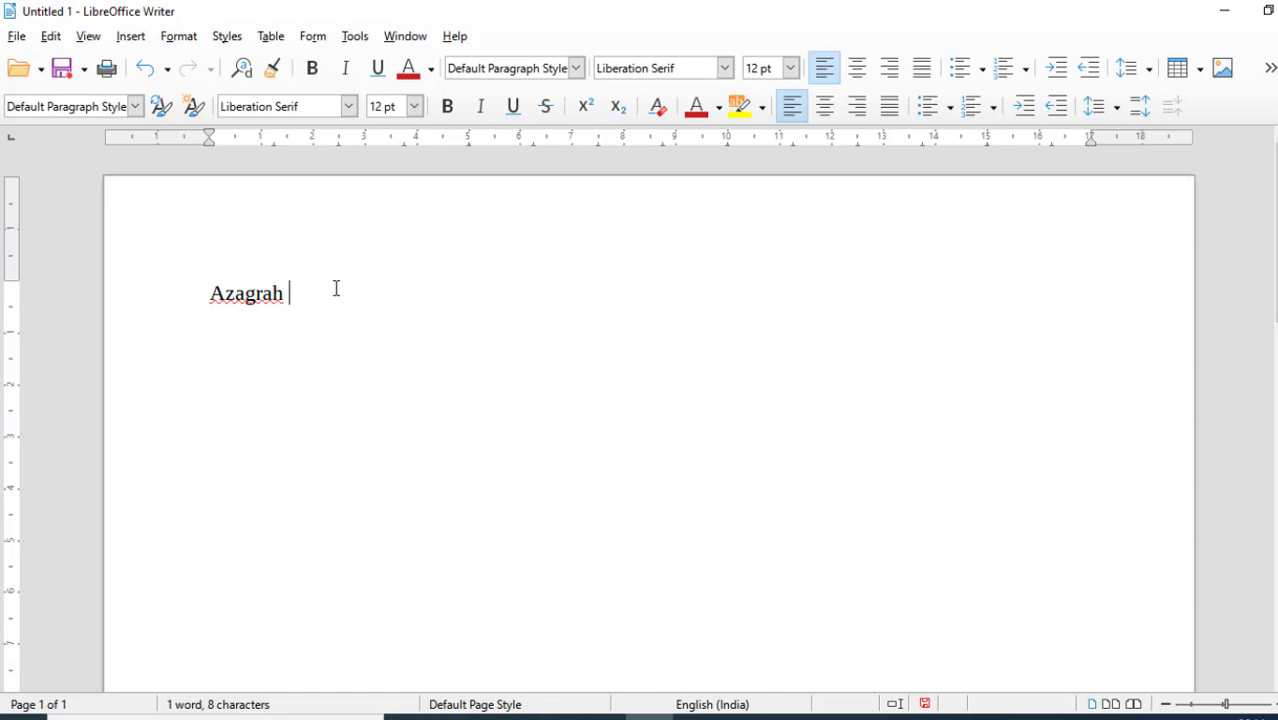
{"action": "key", "text": "ctrl+e"}
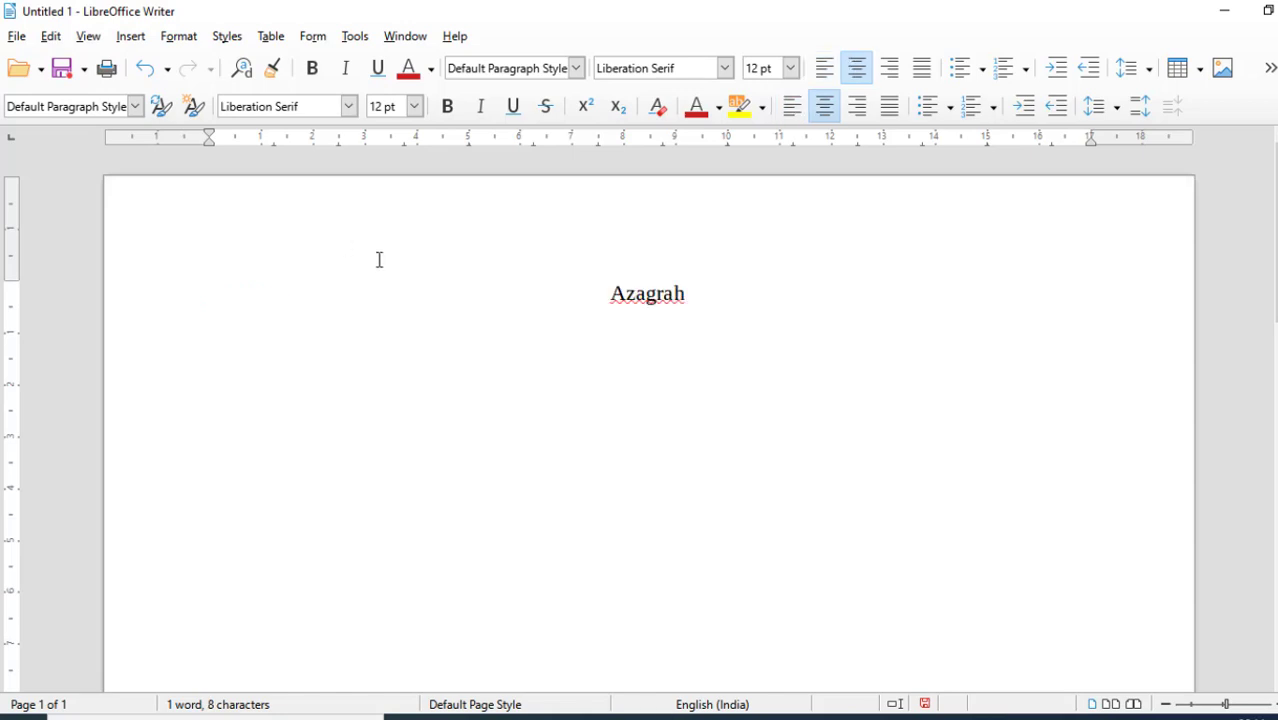
{"action": "key", "text": "ctrl+l"}
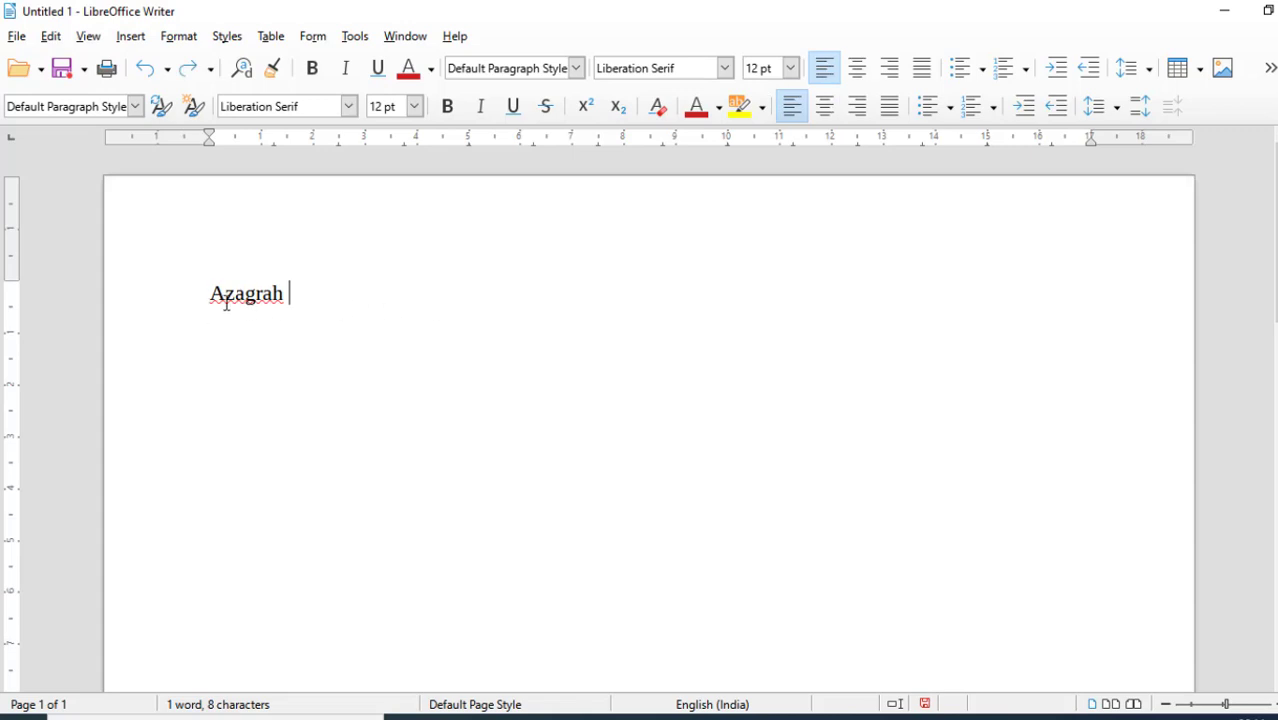
{"action": "left_click_drag", "start_coordinate": [205, 293], "coordinate": [314, 287]}
{"action": "left_click", "coordinate": [317, 286]}
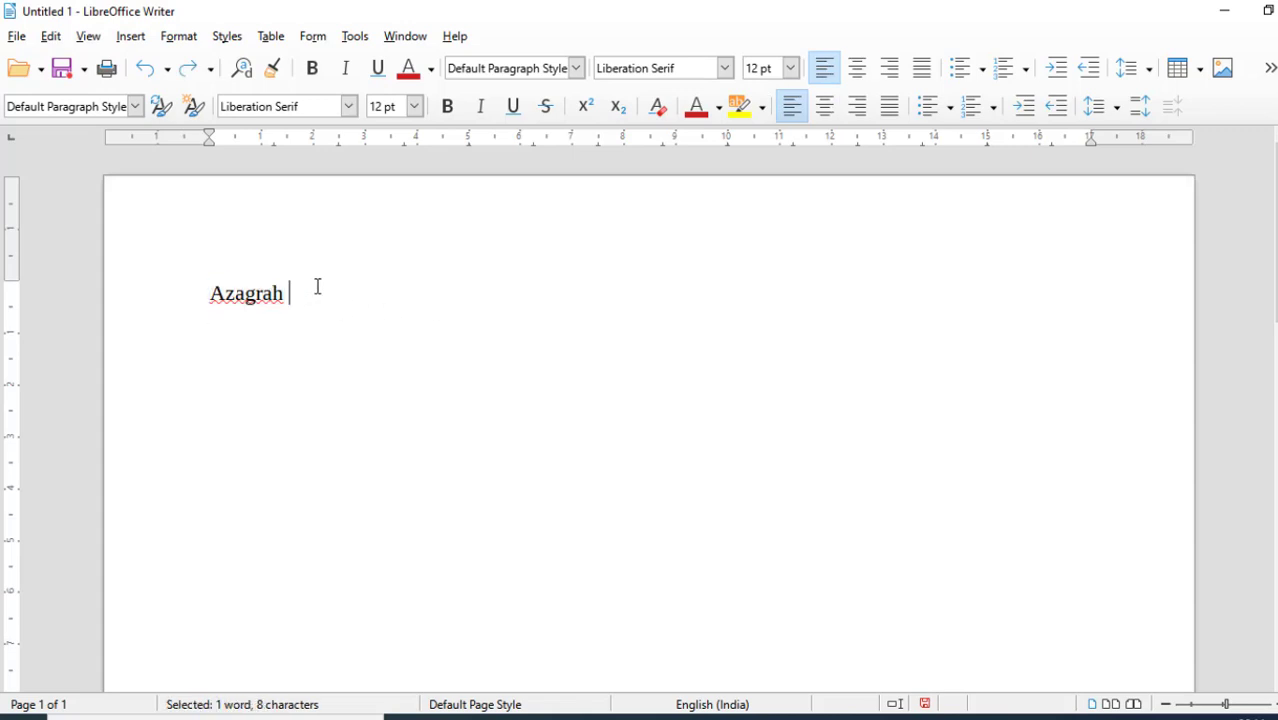
{"action": "left_click", "coordinate": [206, 294]}
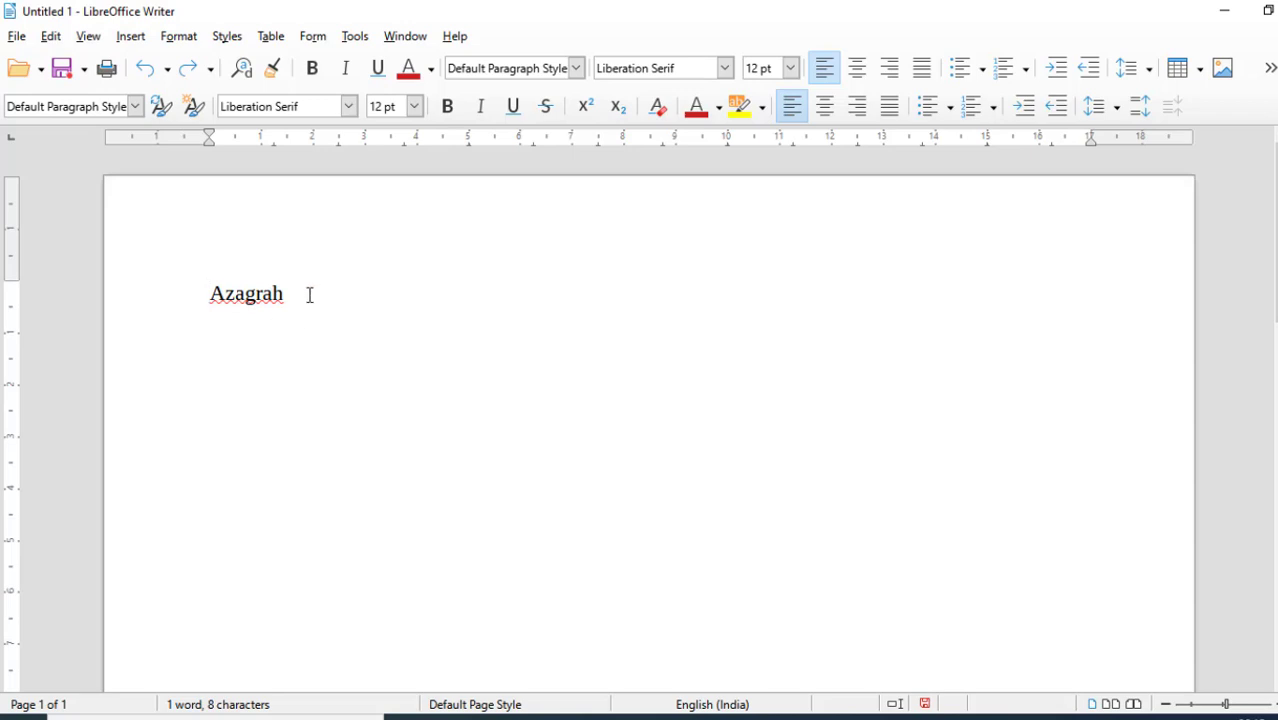
Step: Run the spelling check from the beginning of the misspelled word "Azagrah"
{"action": "left_click", "coordinate": [203, 299]}
{"action": "left_click", "coordinate": [357, 37]}
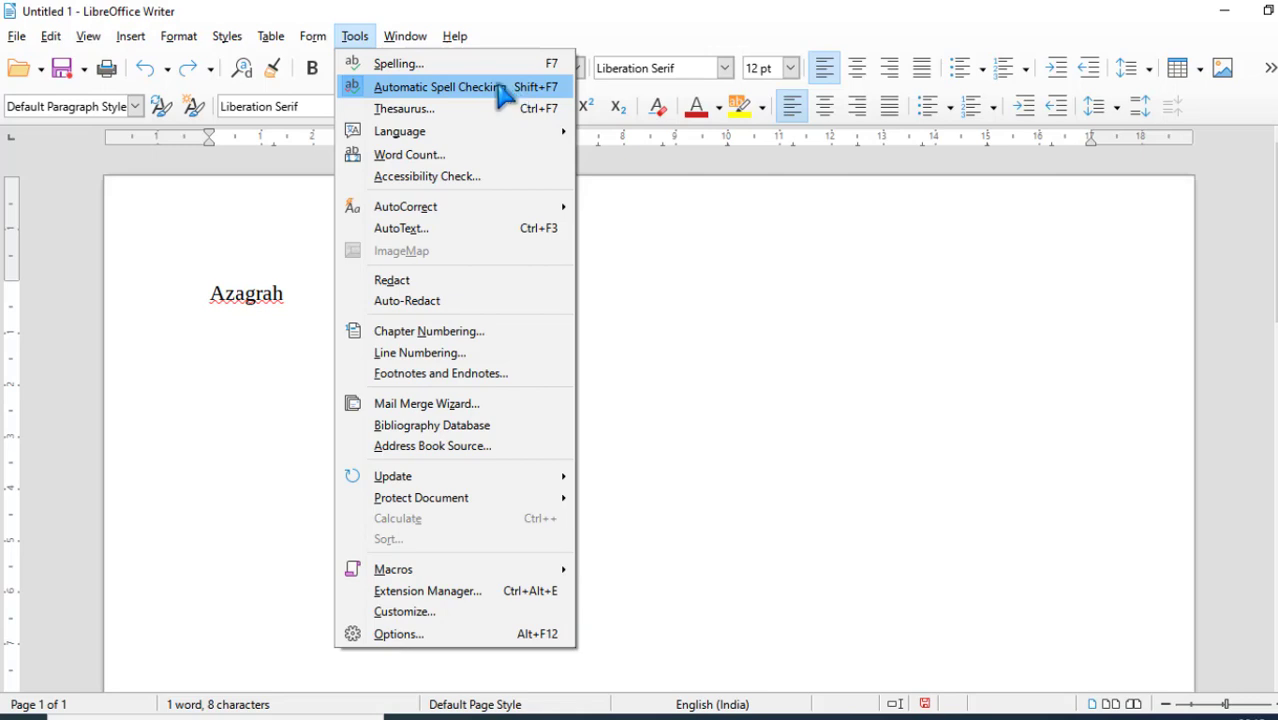
{"action": "left_click", "coordinate": [400, 63]}
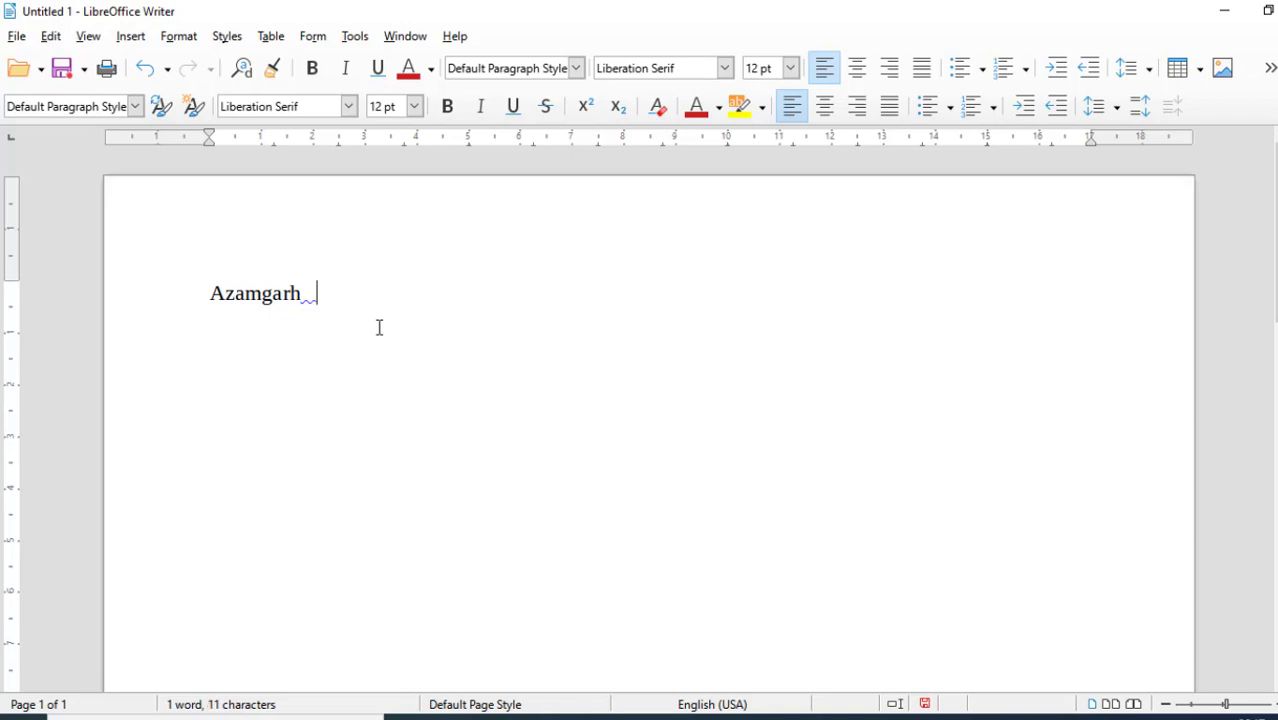
Step: Add the word "alinagar" after "Azamgarh" on the first line
{"action": "type", "text": "alin"}
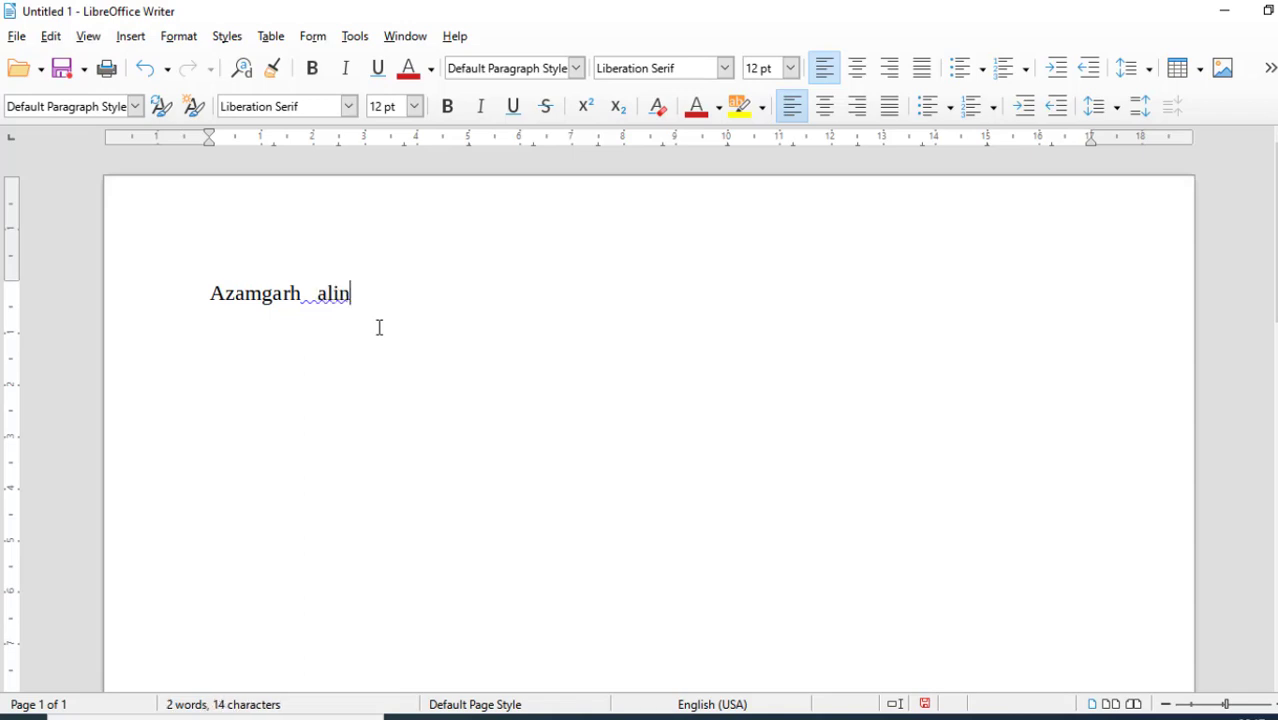
{"action": "type", "text": "agr"}
{"action": "left_click", "coordinate": [316, 293]}
{"action": "left_click", "coordinate": [405, 297]}
{"action": "key", "text": "BackSpace"}
{"action": "type", "text": "ar"}
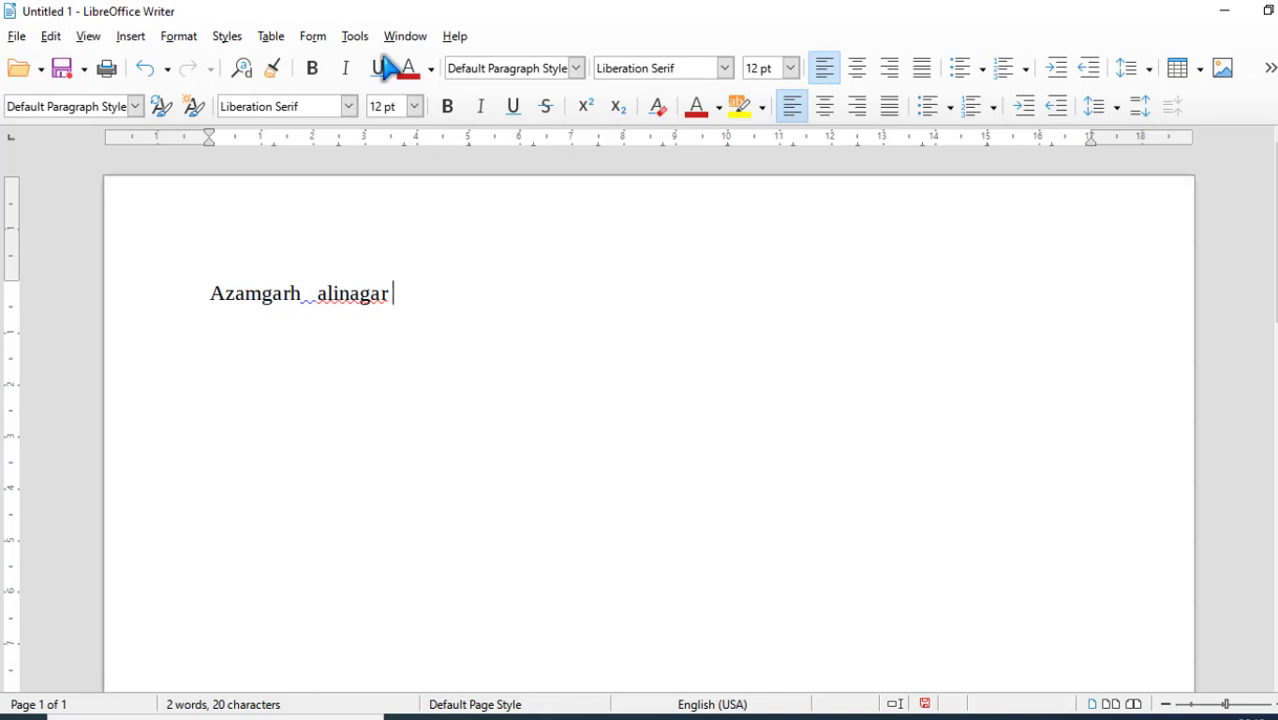
Step: Run the spelling check, add "alinagar" to the dictionary and close the check
{"action": "left_click", "coordinate": [355, 36]}
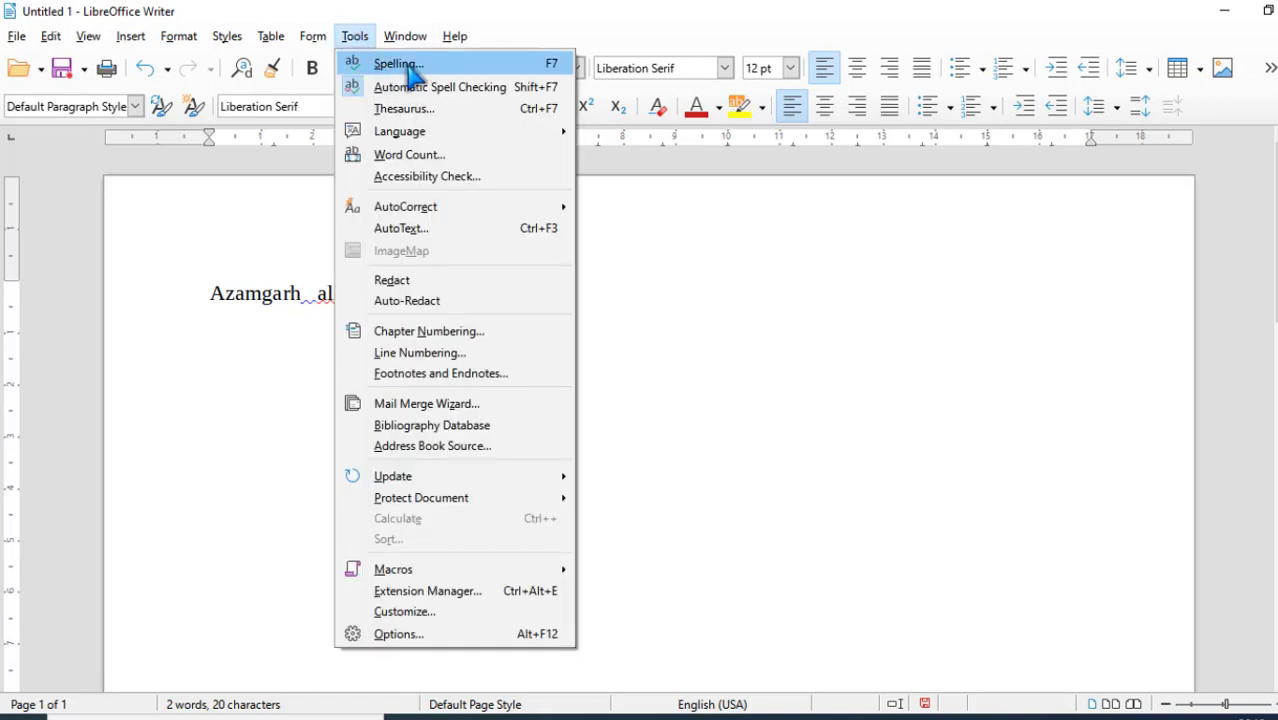
{"action": "left_click", "coordinate": [393, 63]}
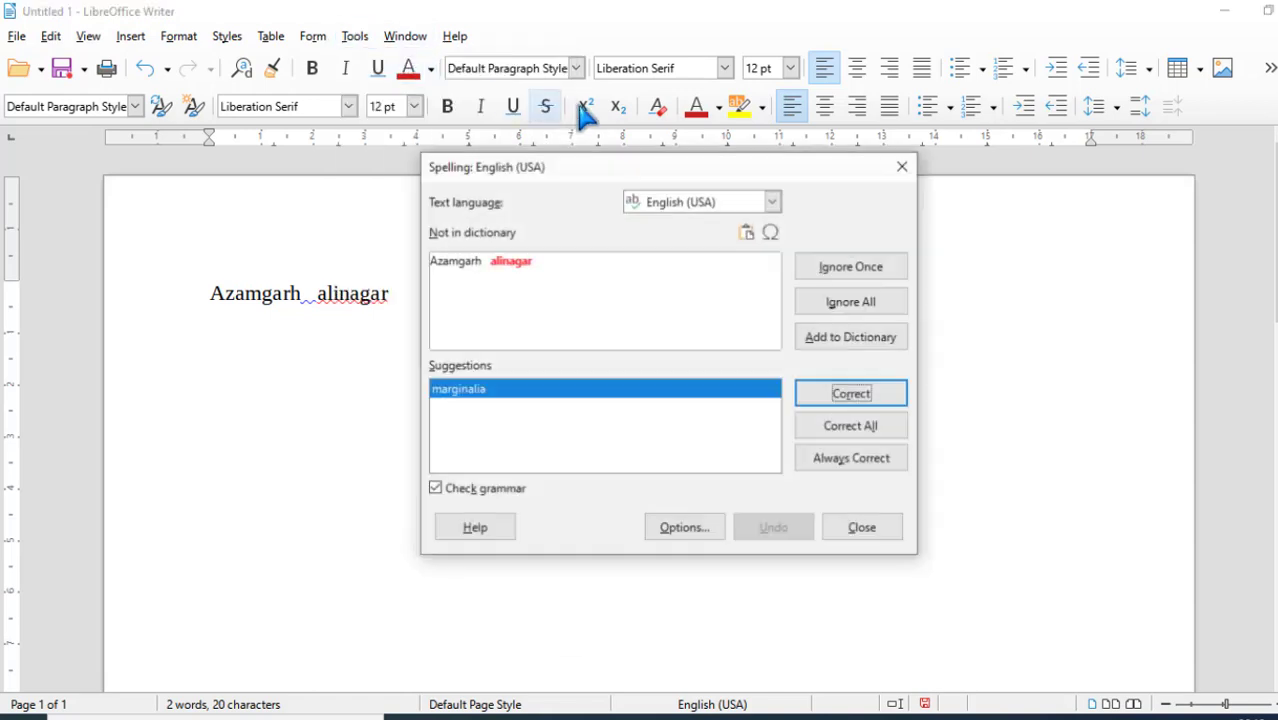
{"action": "left_click", "coordinate": [877, 339]}
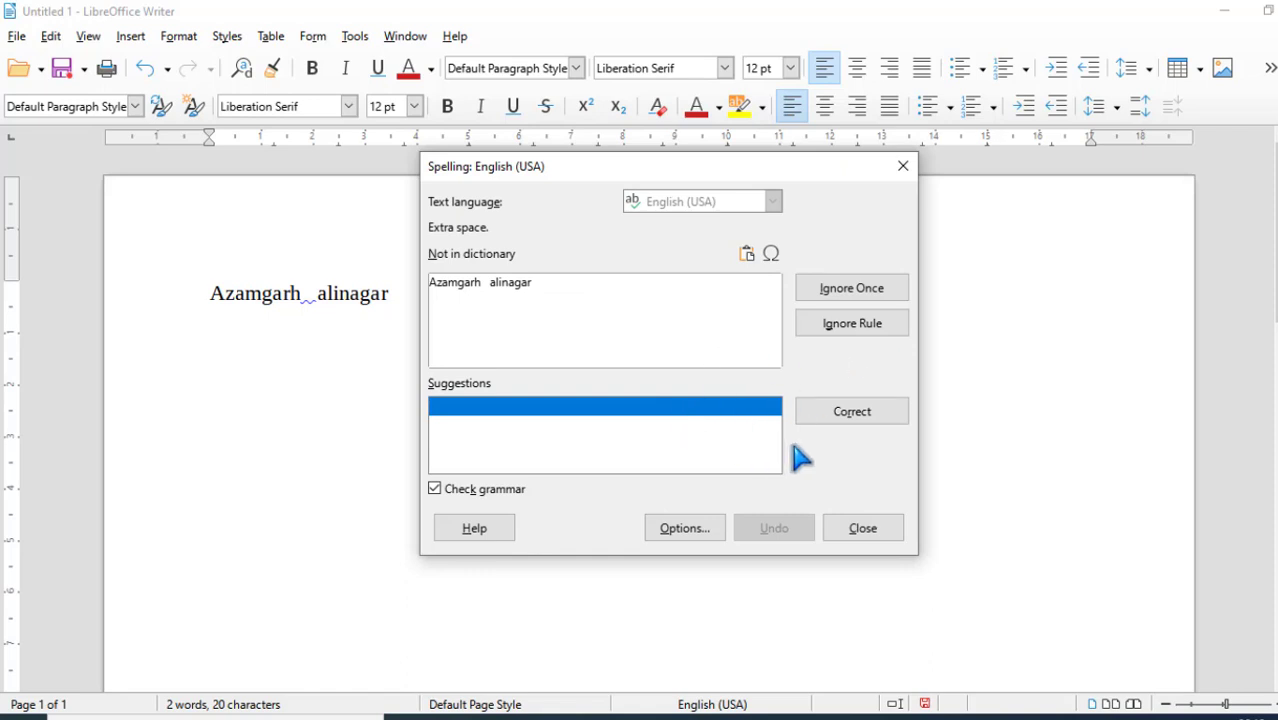
{"action": "left_click", "coordinate": [863, 530]}
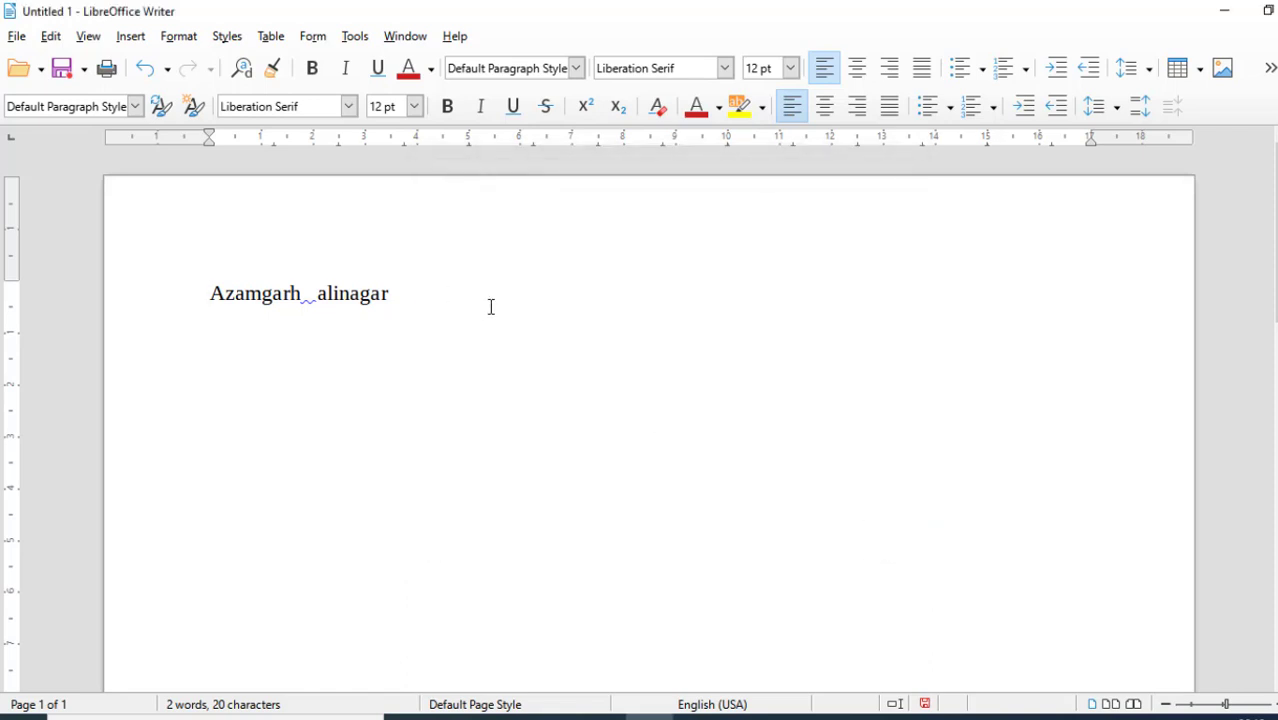
Step: Write "alinagar" again on a new line below the first one
{"action": "key", "text": "Return"}
{"action": "type", "text": "alin"}
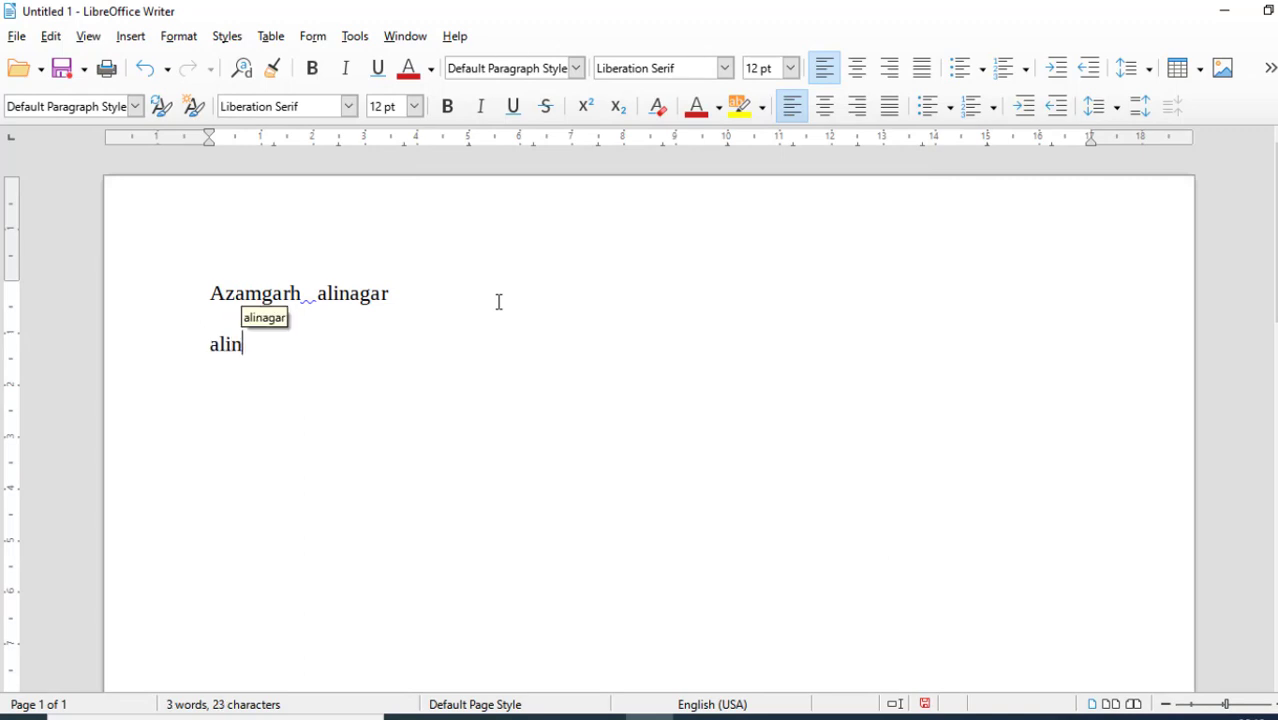
{"action": "type", "text": "agar"}
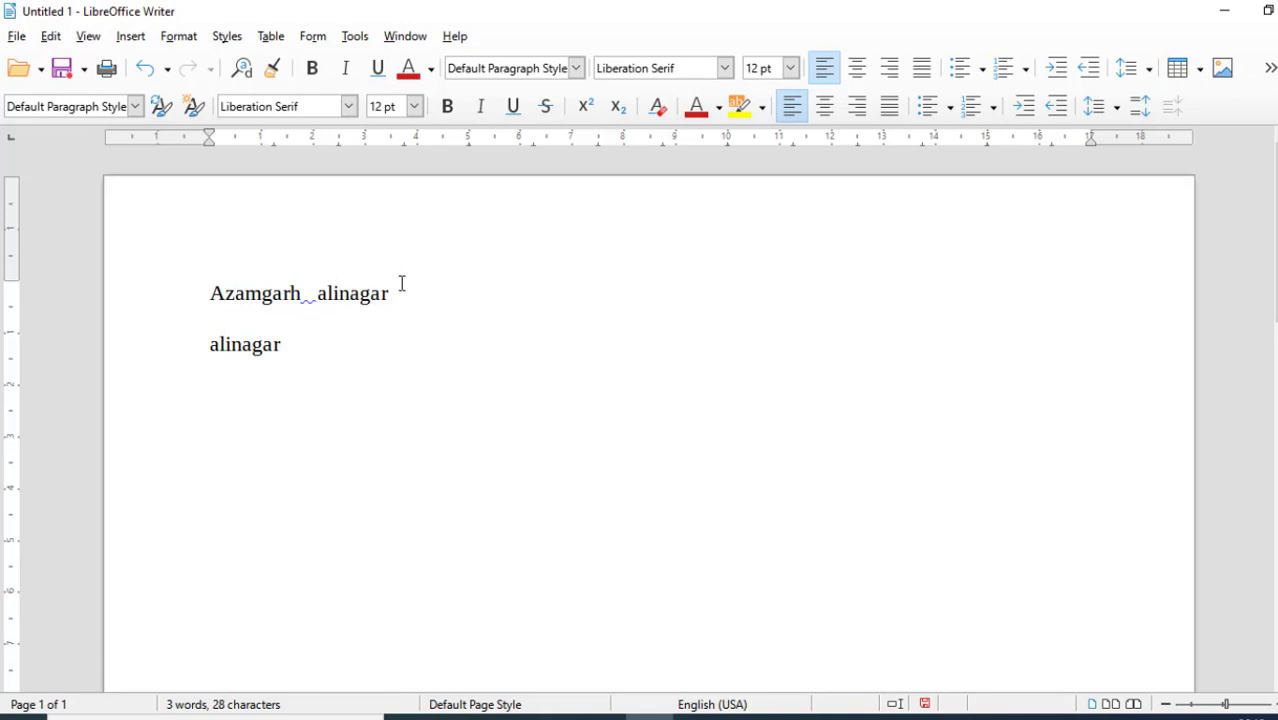
{"action": "left_click", "coordinate": [355, 37]}
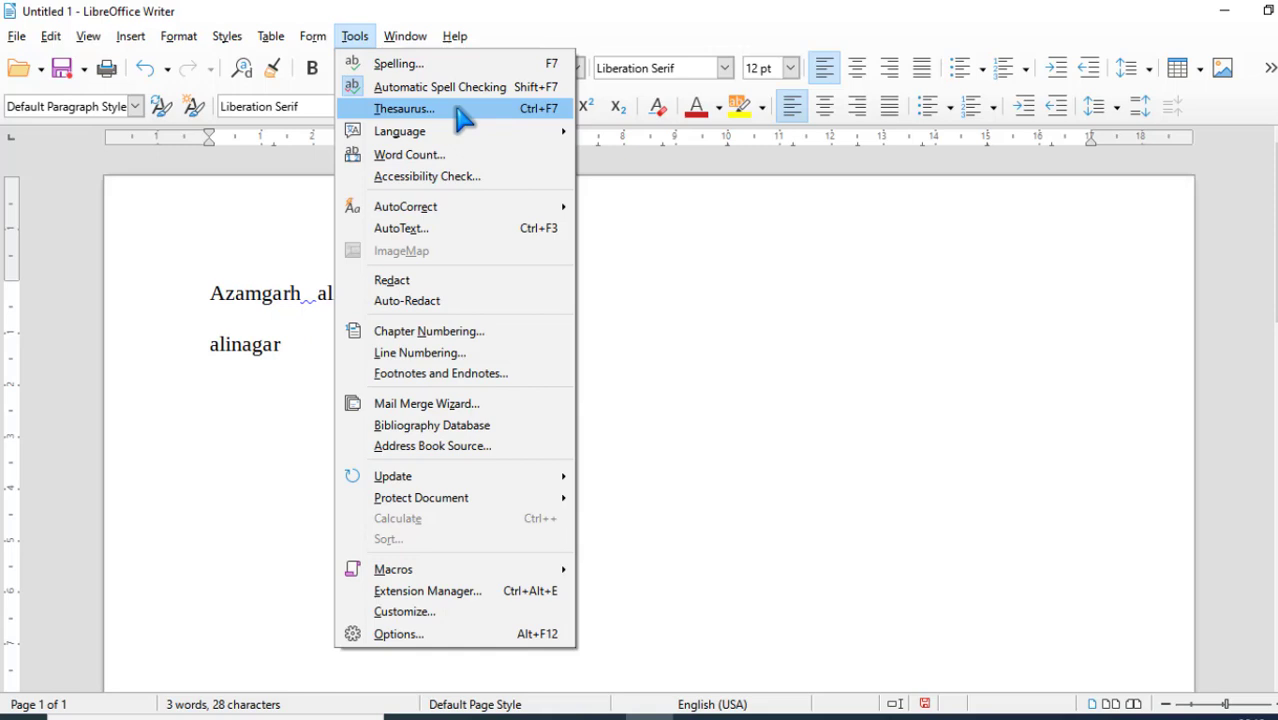
{"action": "left_click", "coordinate": [739, 266]}
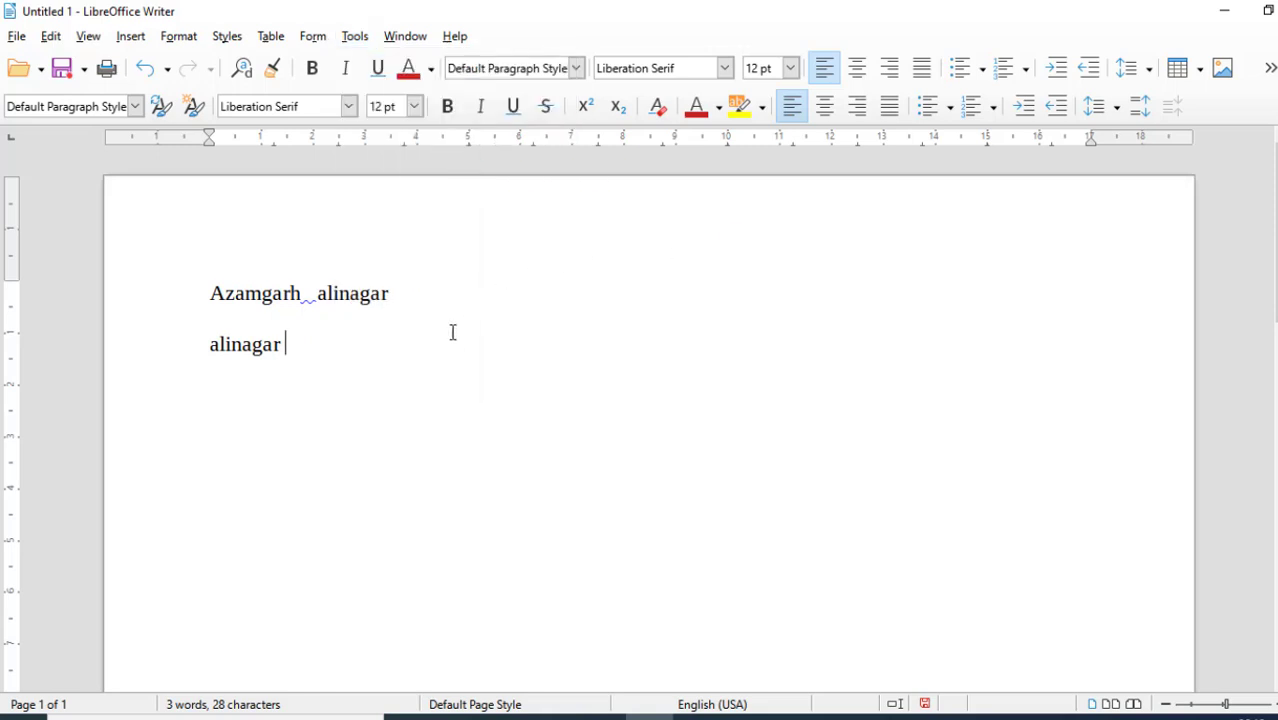
Step: Delete both lines of text and insert the dummy text passage with the AutoText shortcut "dt"
{"action": "left_click_drag", "start_coordinate": [362, 356], "coordinate": [185, 248]}
{"action": "key", "text": "Delete"}
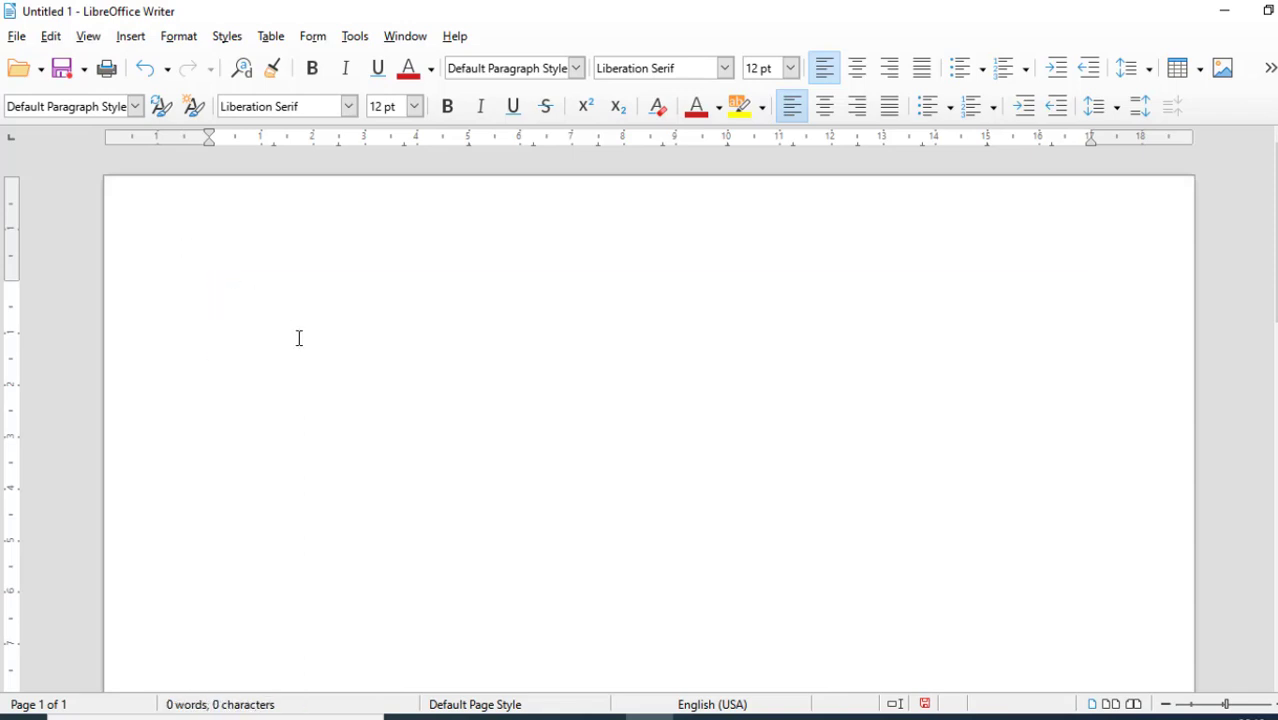
{"action": "type", "text": "dt"}
{"action": "key", "text": "F3"}
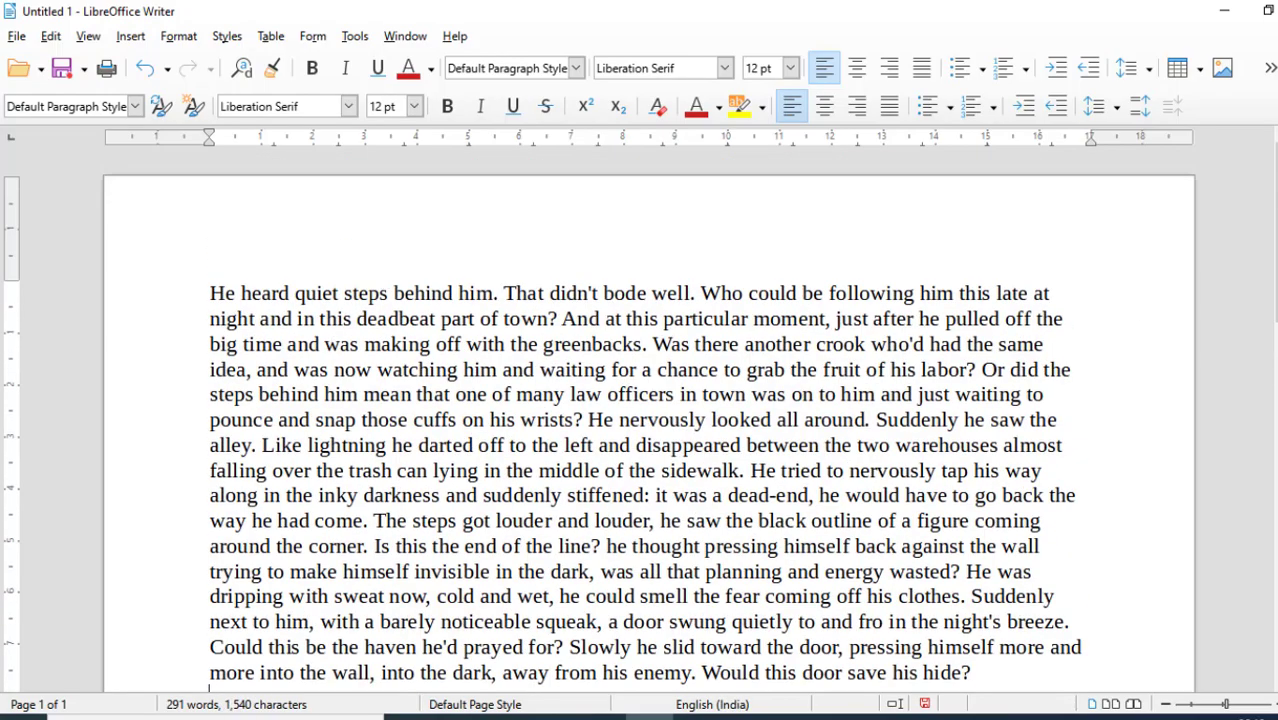
{"action": "scroll", "coordinate": [513, 552], "scroll_direction": "down", "scroll_amount": 2}
{"action": "scroll", "coordinate": [305, 300], "scroll_direction": "up", "scroll_amount": 1}
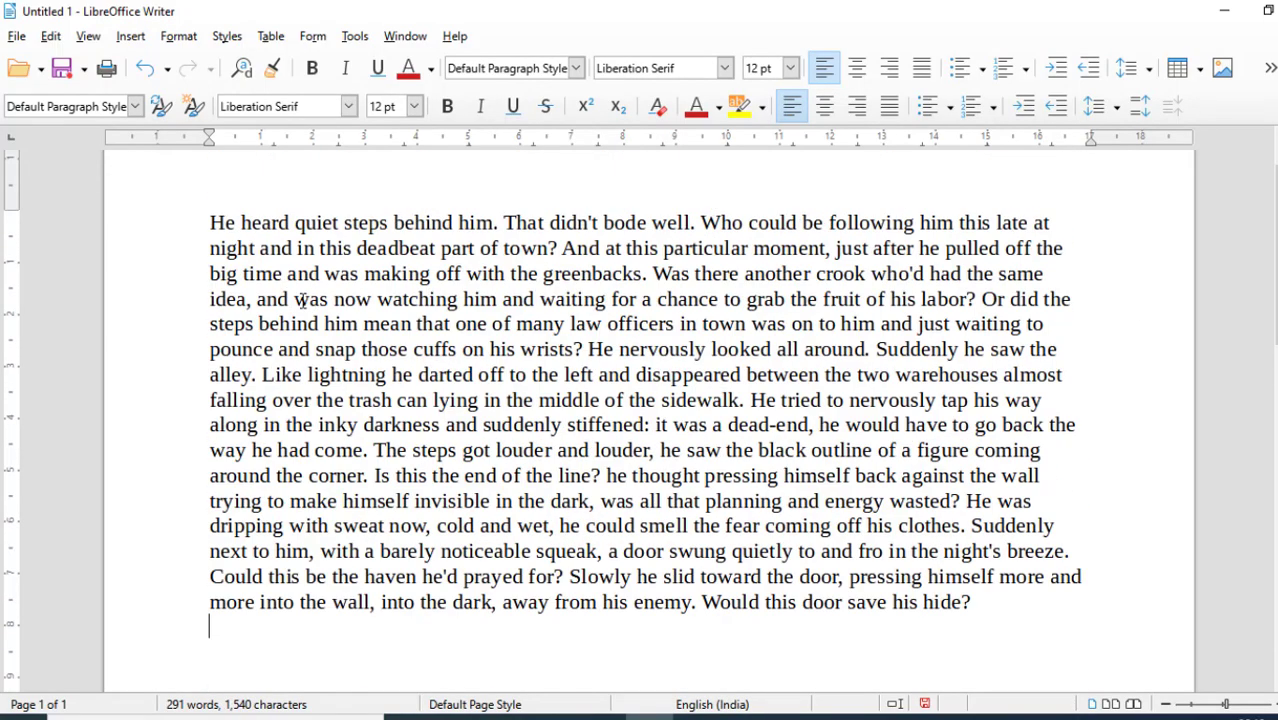
{"action": "left_click", "coordinate": [355, 36]}
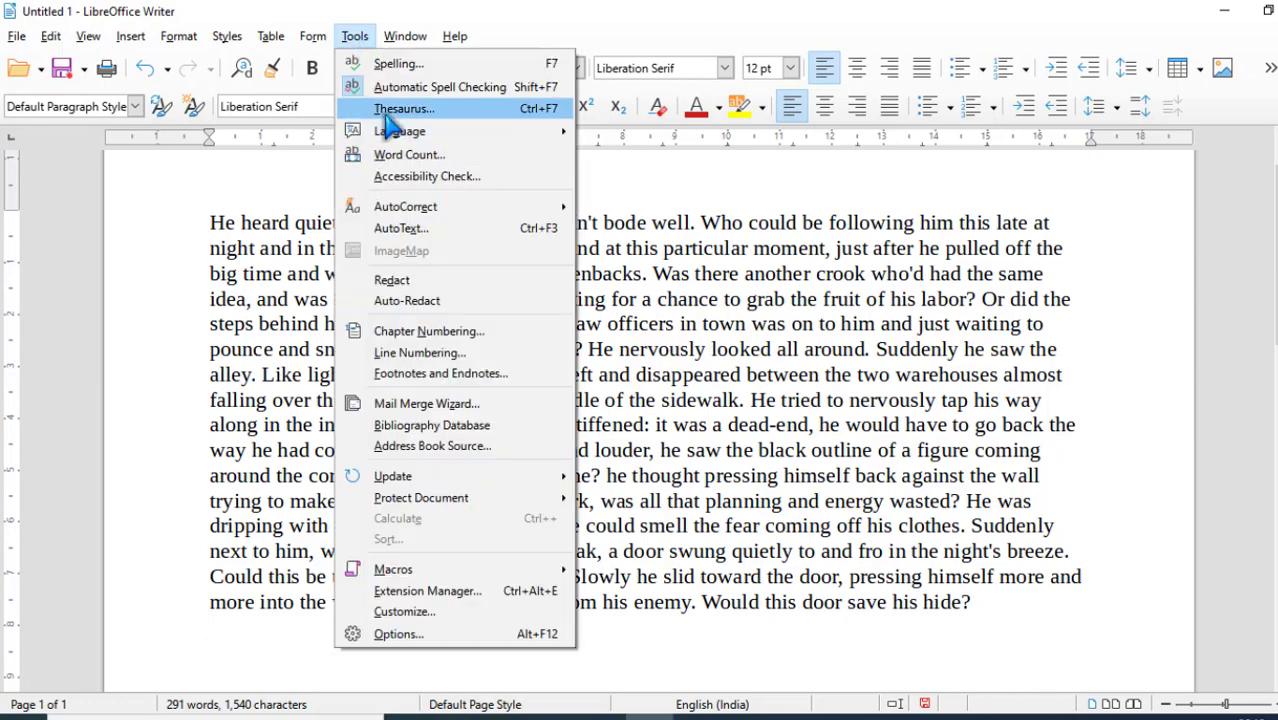
{"action": "left_click", "coordinate": [172, 290]}
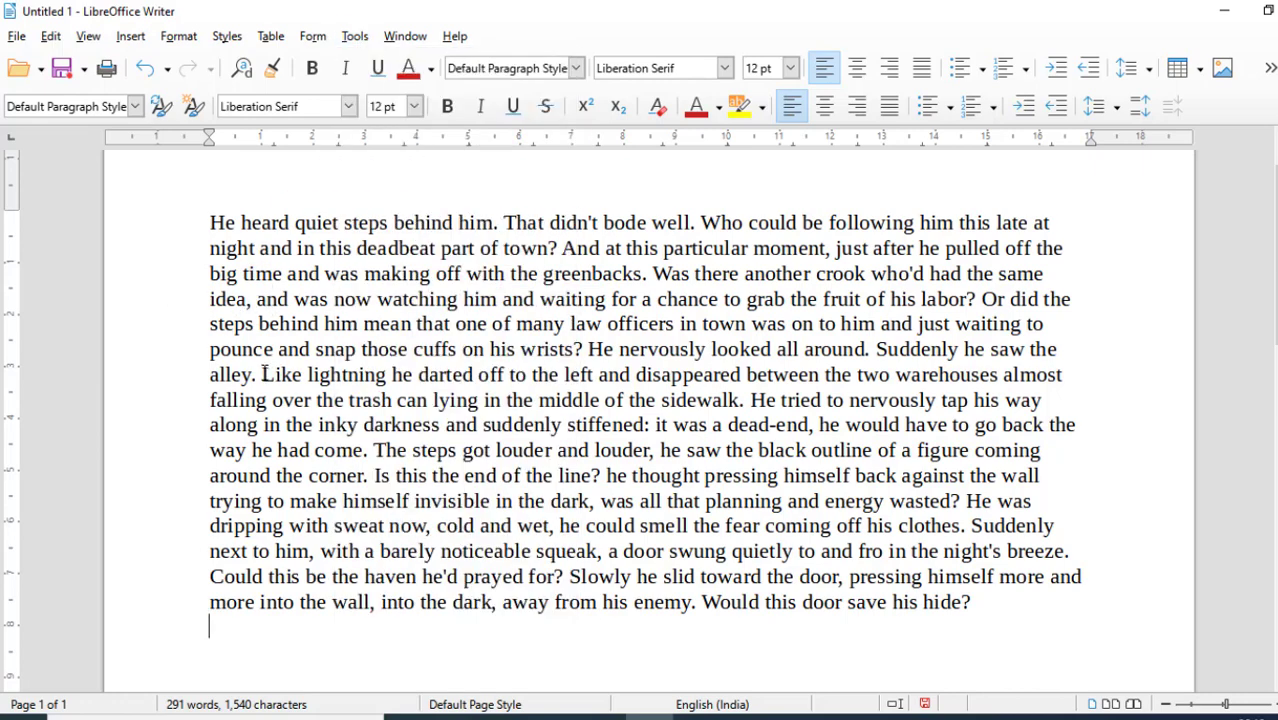
Step: Use the Thesaurus to replace the word "Like" before "lightning" with the alternative "Kind (generic term)"
{"action": "left_click_drag", "start_coordinate": [262, 374], "coordinate": [301, 378]}
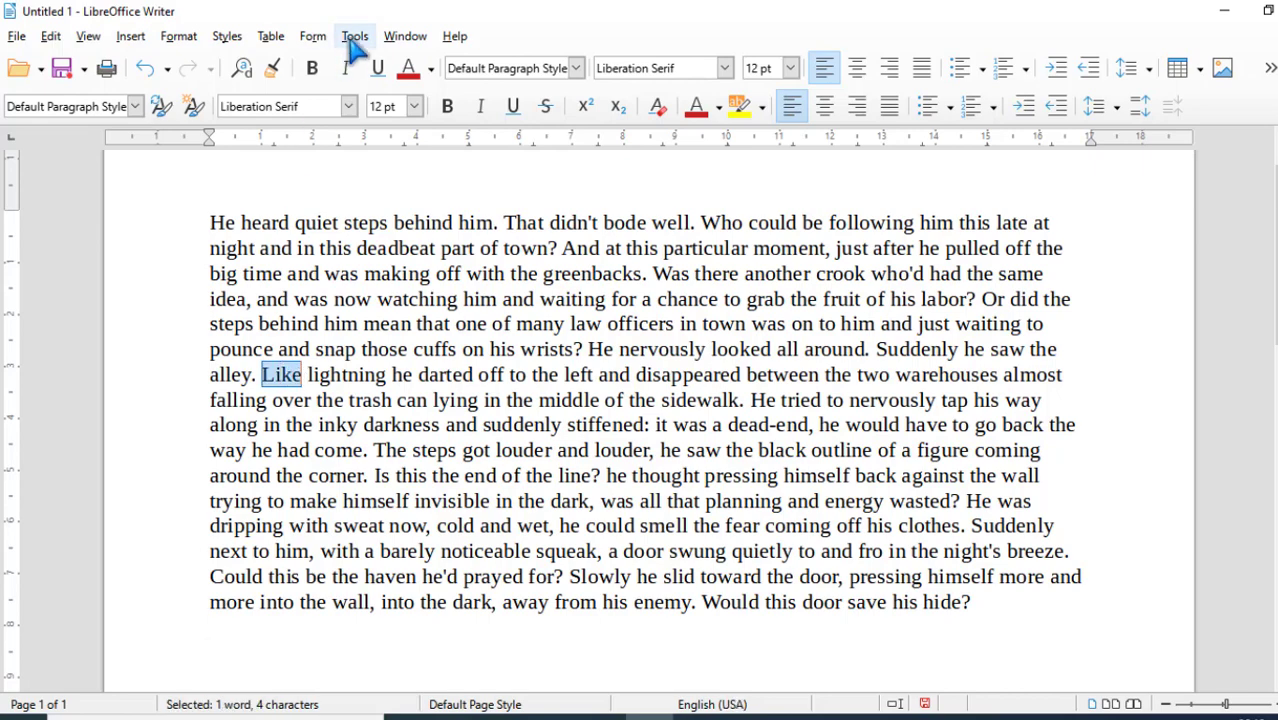
{"action": "left_click", "coordinate": [354, 36]}
{"action": "left_click", "coordinate": [400, 108]}
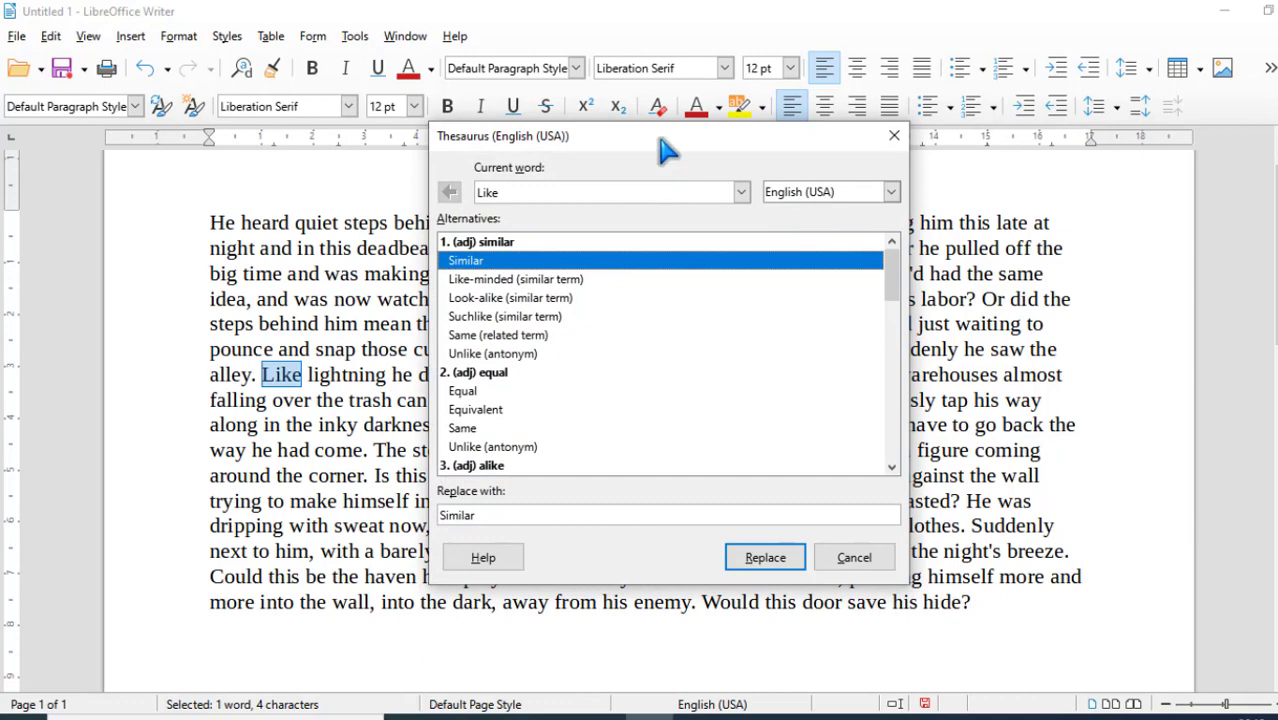
{"action": "left_click_drag", "start_coordinate": [656, 138], "coordinate": [681, 57]}
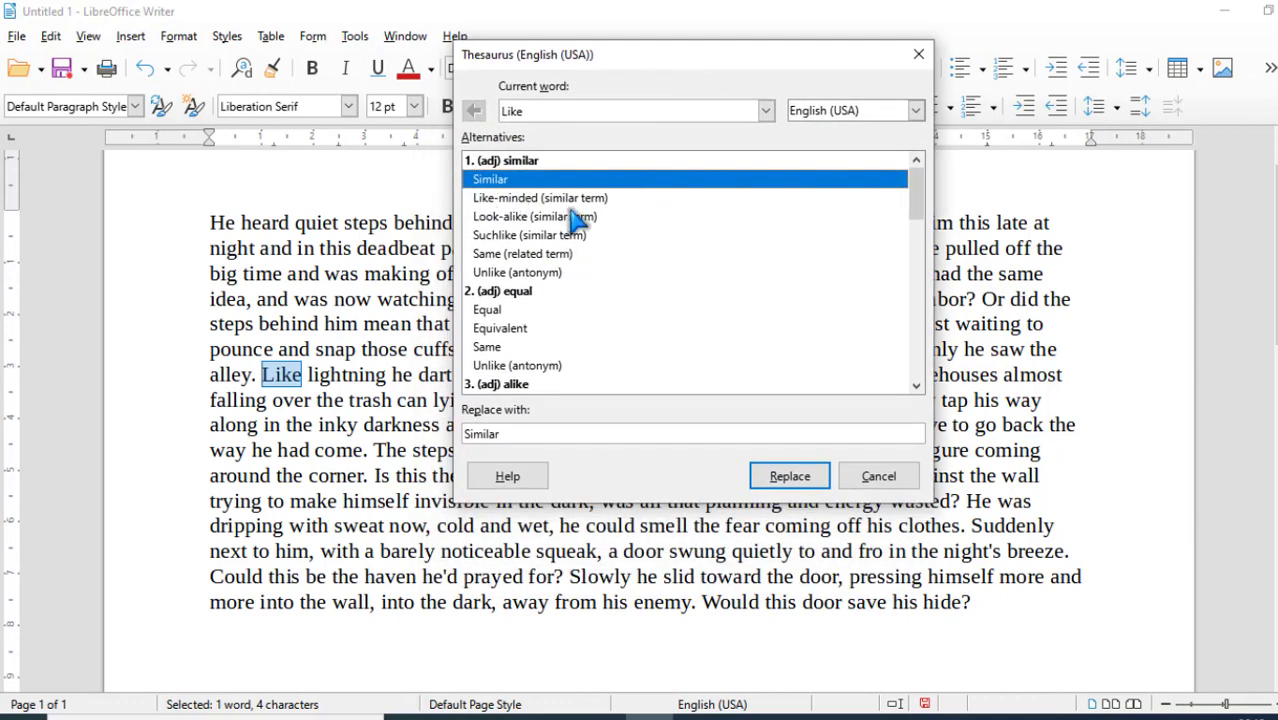
{"action": "scroll", "coordinate": [585, 280], "scroll_direction": "down", "scroll_amount": 1}
{"action": "scroll", "coordinate": [585, 290], "scroll_direction": "down", "scroll_amount": 5}
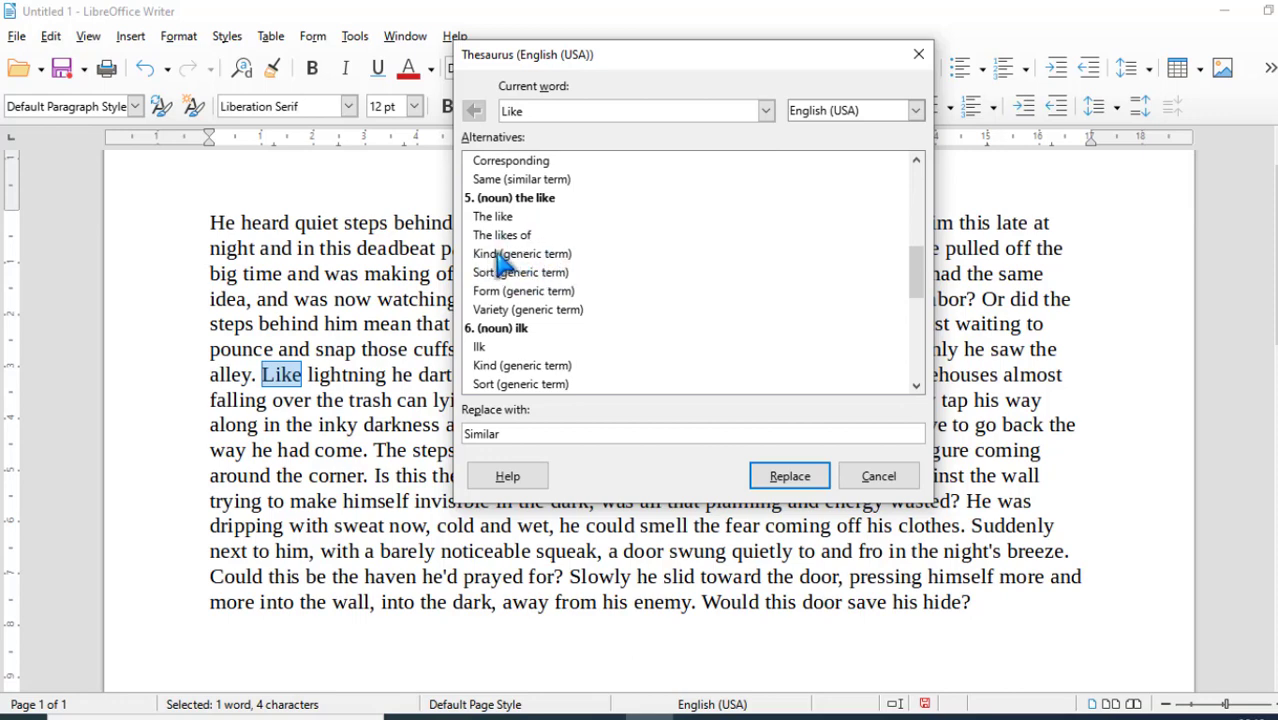
{"action": "left_click", "coordinate": [502, 256]}
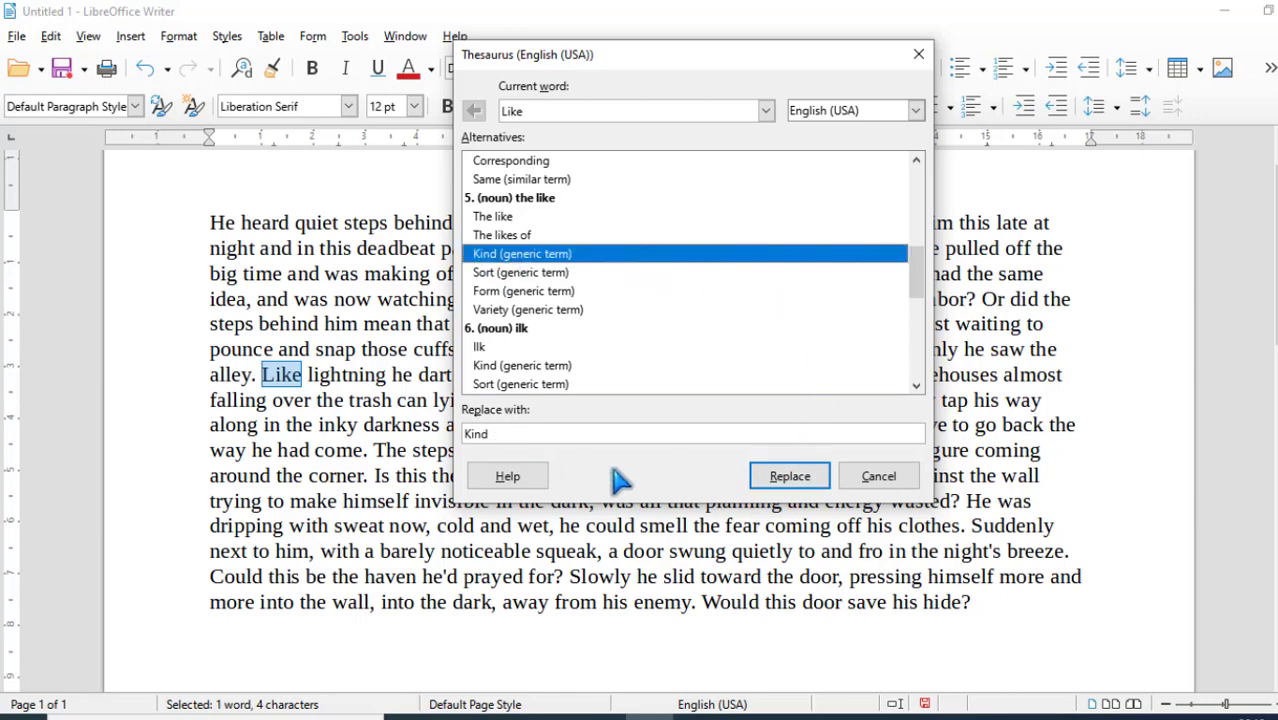
{"action": "left_click", "coordinate": [786, 477]}
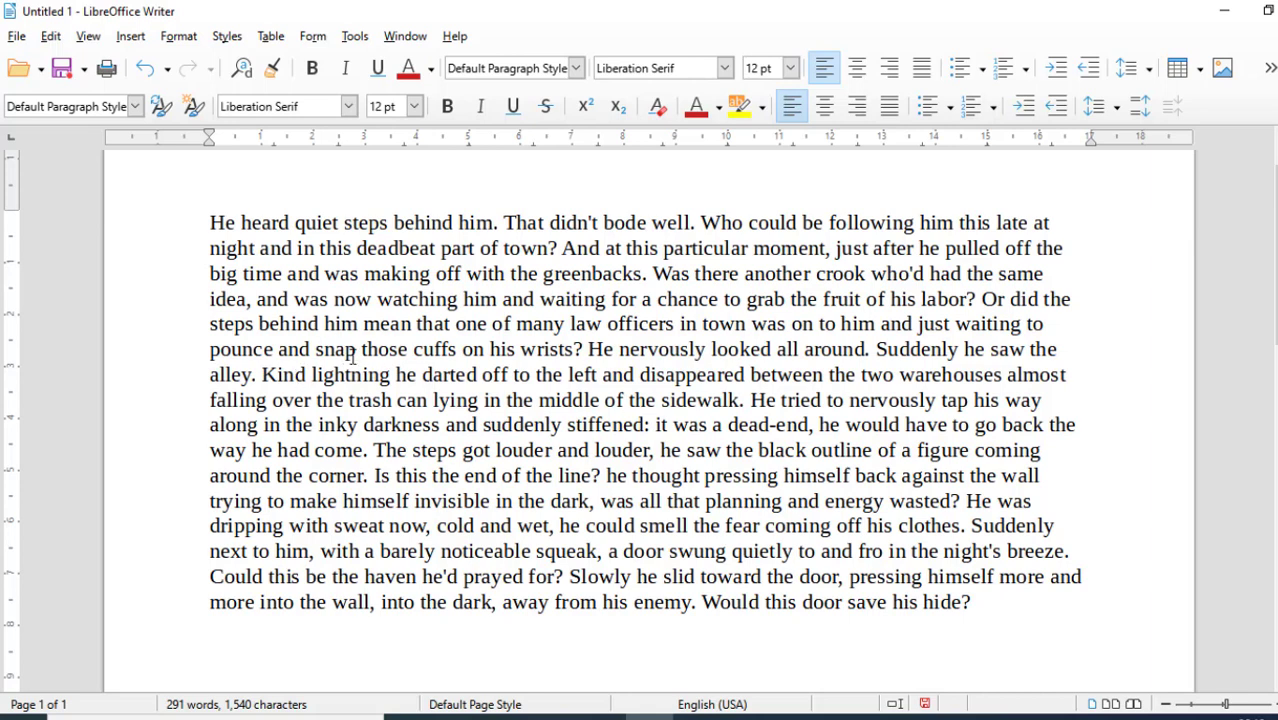
{"action": "left_click", "coordinate": [354, 38]}
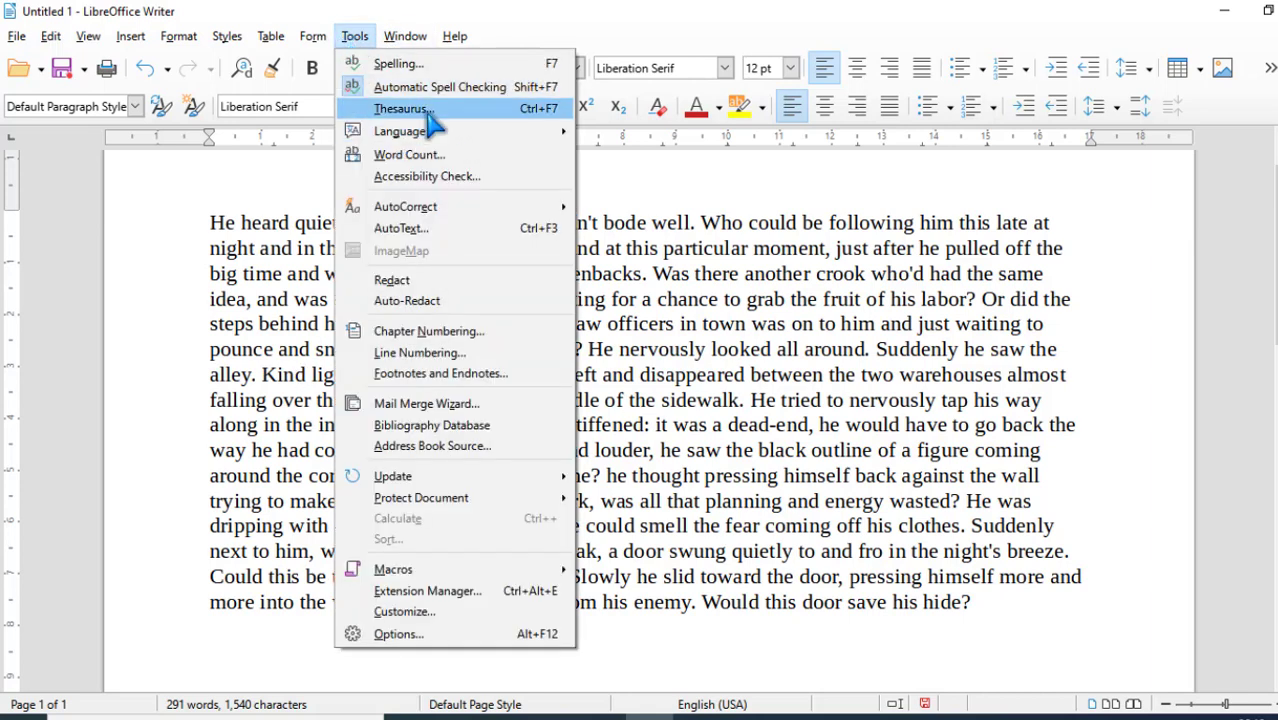
{"action": "left_click", "coordinate": [922, 330]}
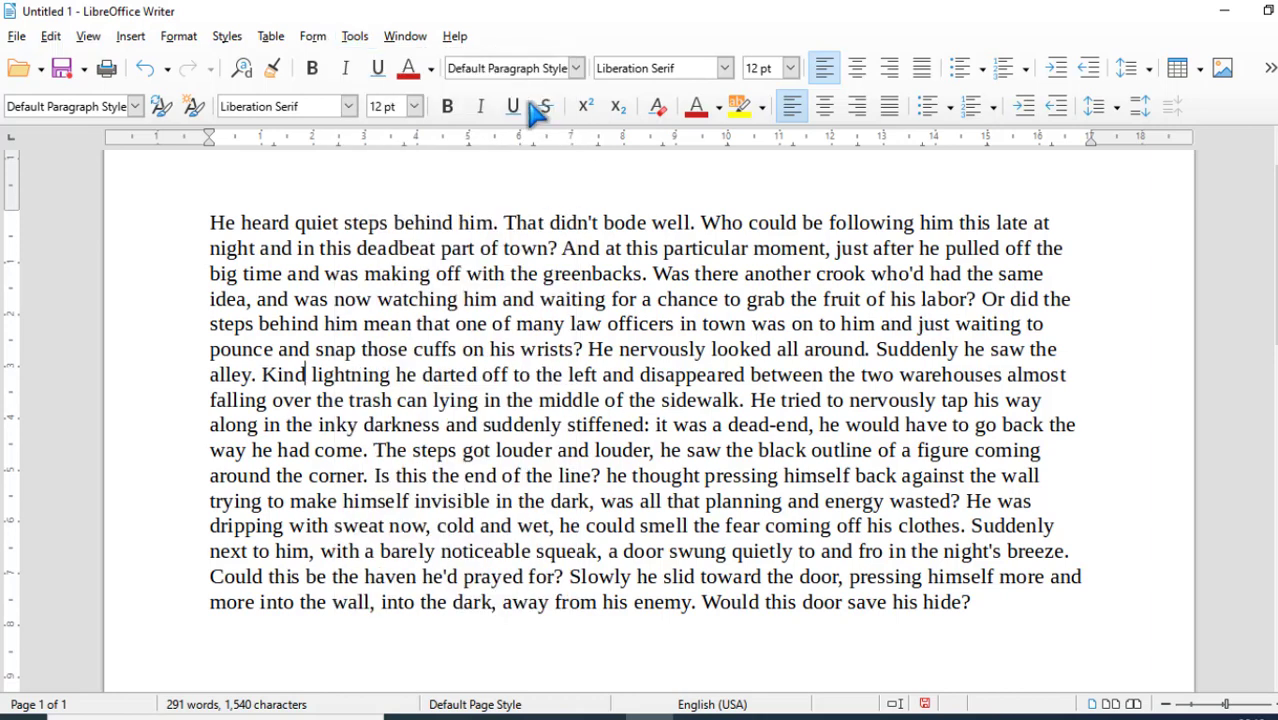
{"action": "left_click", "coordinate": [354, 40]}
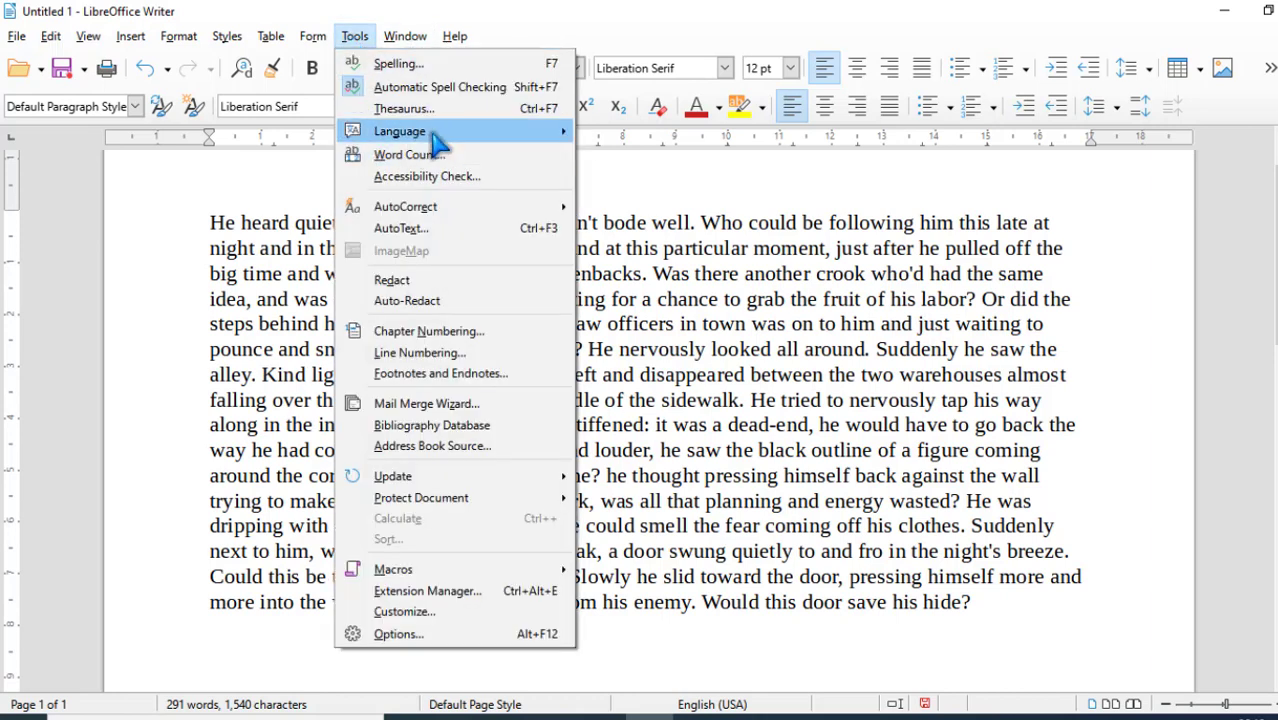
{"action": "mouse_move", "coordinate": [431, 135]}
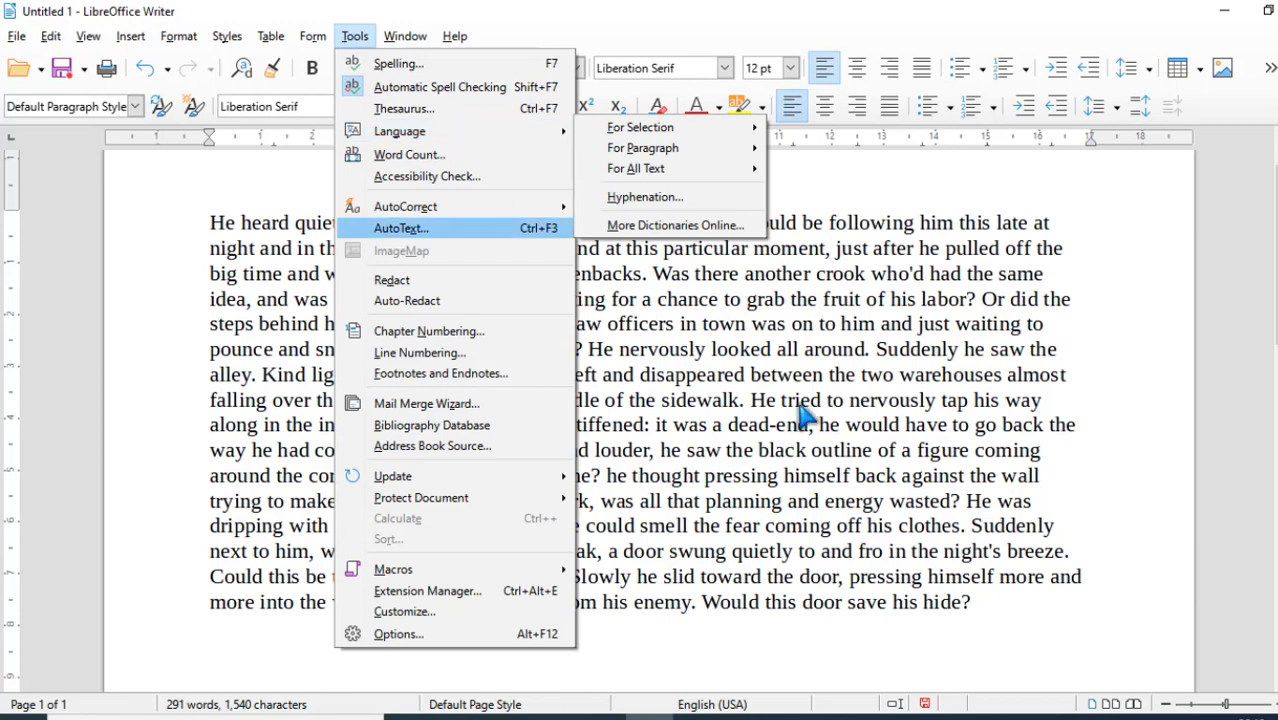
{"action": "left_click", "coordinate": [780, 366]}
Step: Select the whole dummy text passage and delete it to empty the page
{"action": "scroll", "coordinate": [497, 338], "scroll_direction": "up", "scroll_amount": 1}
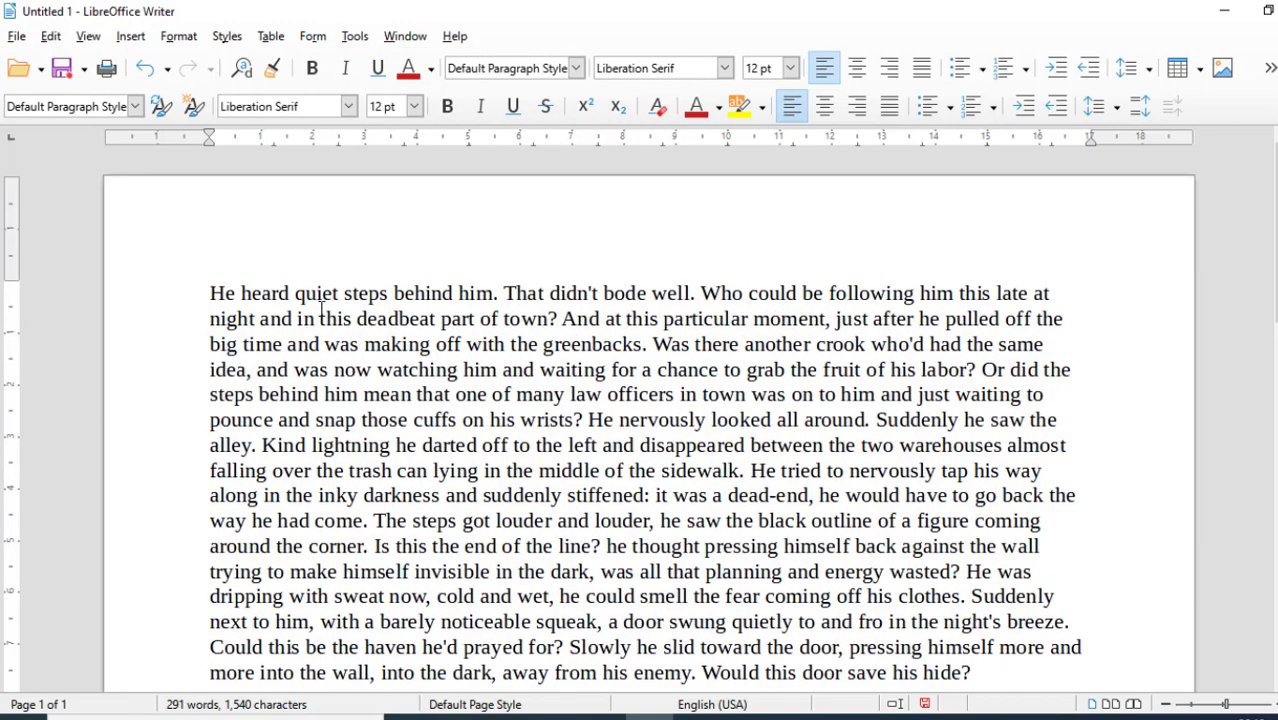
{"action": "left_click_drag", "start_coordinate": [208, 289], "coordinate": [979, 511]}
{"action": "scroll", "coordinate": [952, 620], "scroll_direction": "down", "scroll_amount": 2}
{"action": "key", "text": "Delete"}
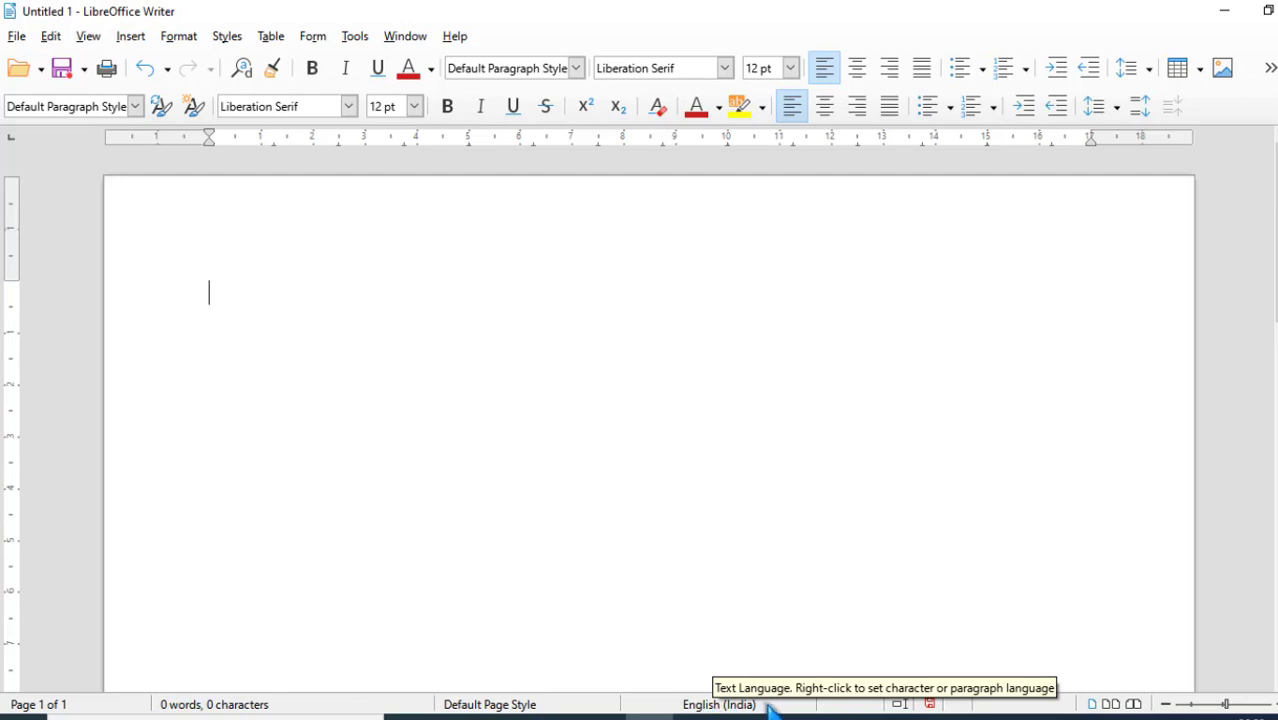
Step: Set the text language for the selection to English (USA)
{"action": "left_click", "coordinate": [355, 38]}
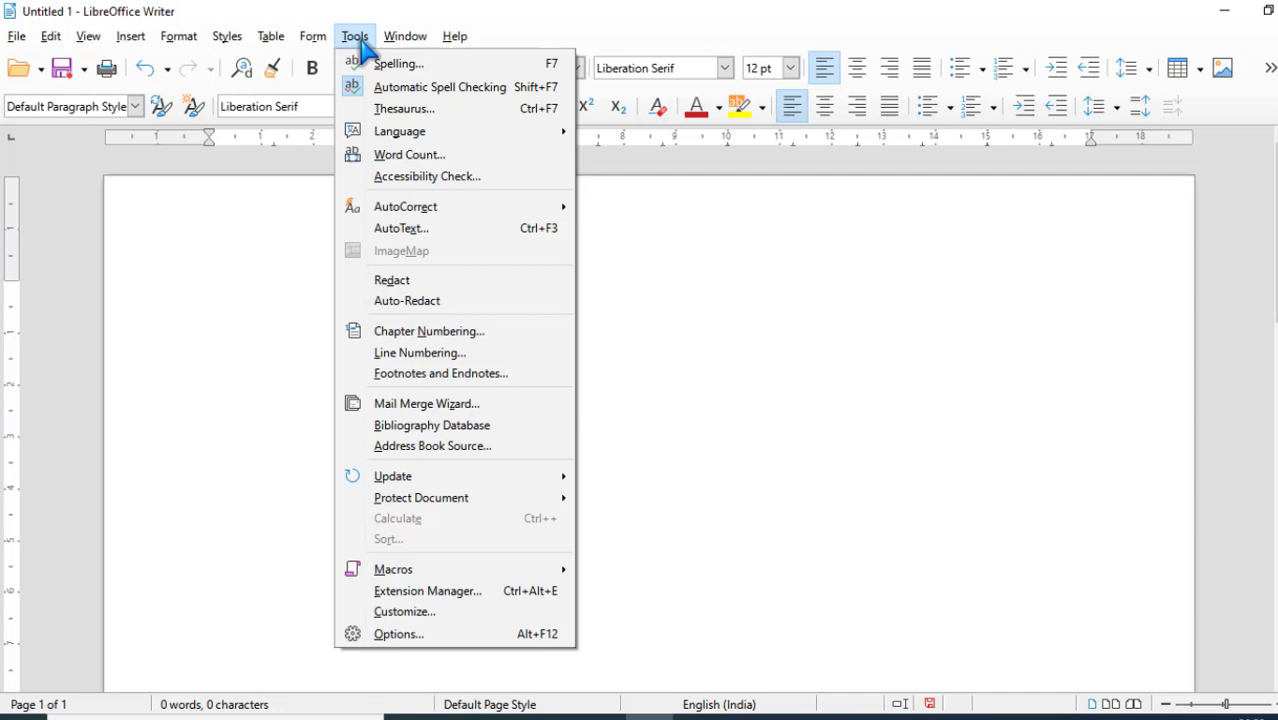
{"action": "mouse_move", "coordinate": [404, 138]}
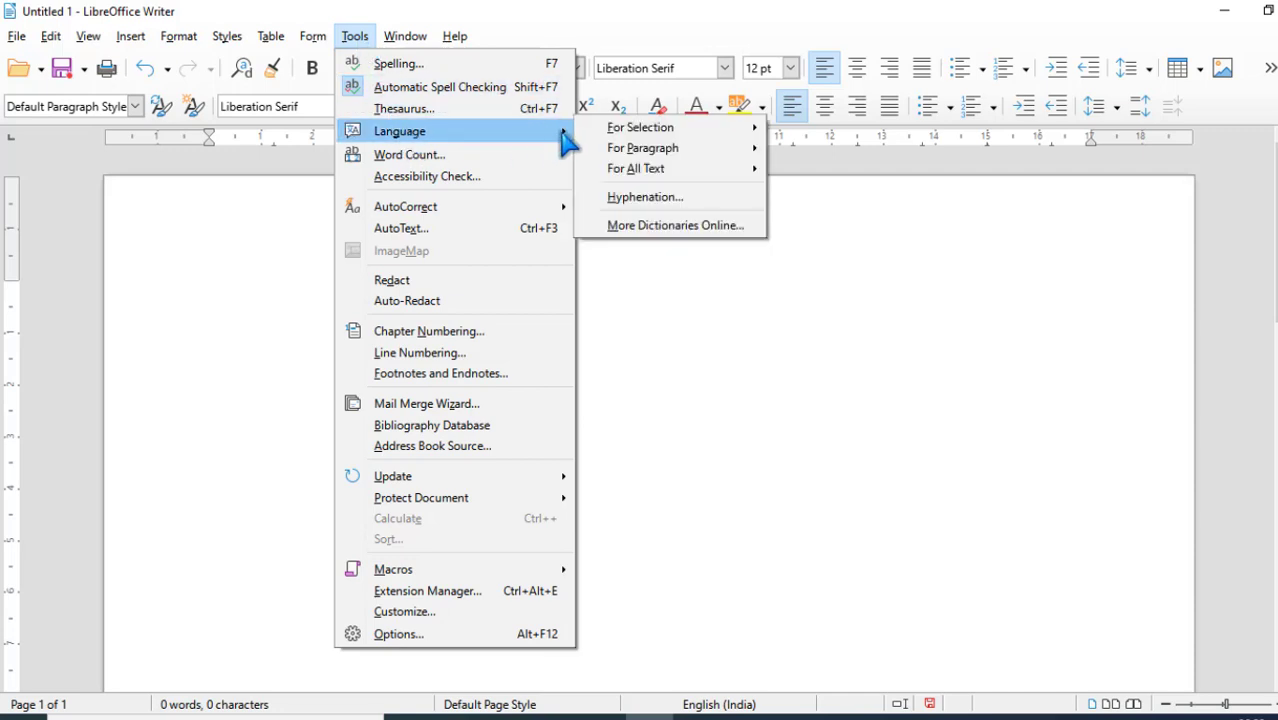
{"action": "mouse_move", "coordinate": [630, 128]}
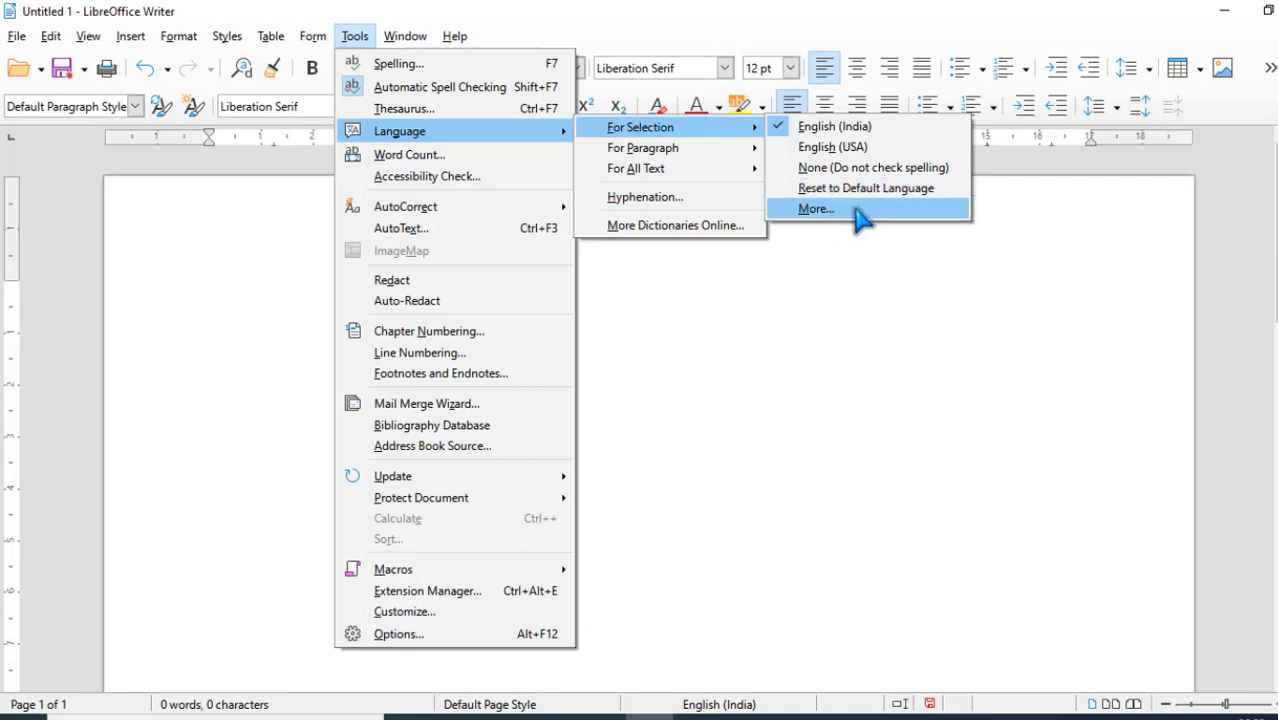
{"action": "left_click", "coordinate": [833, 147]}
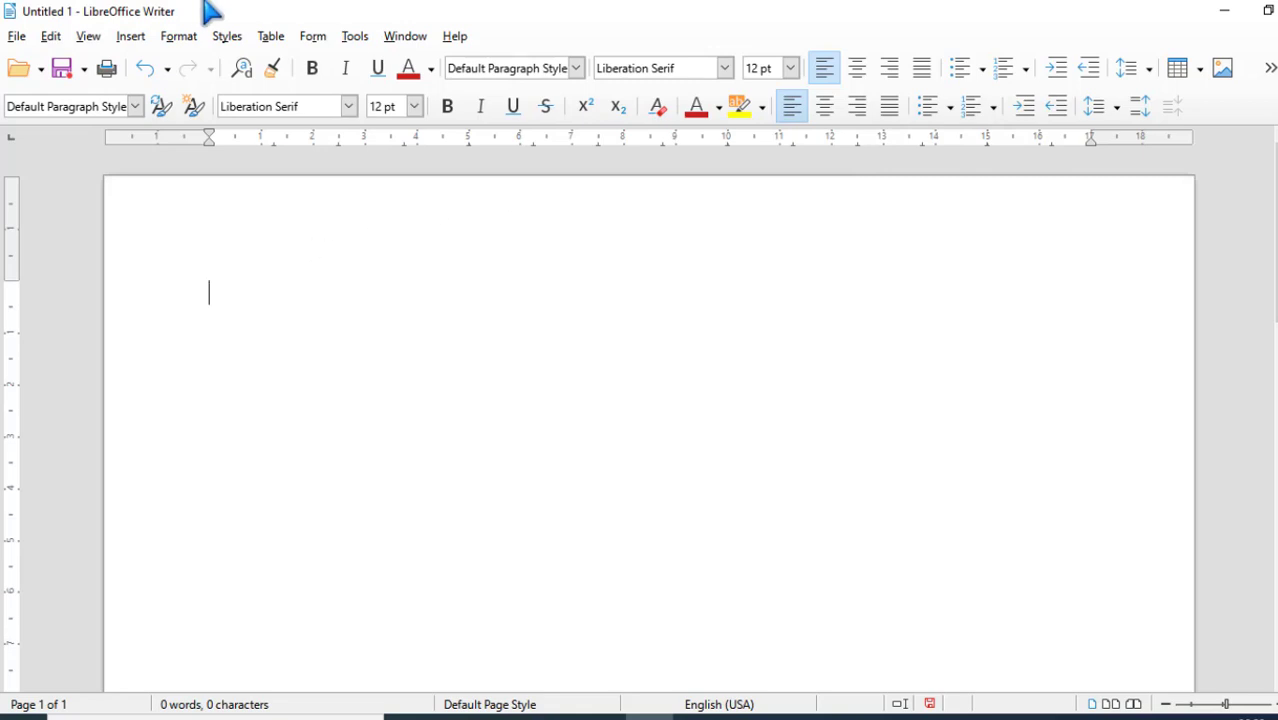
Step: Look over the language options for paragraph and all text, and view the online dictionary extensions without installing any
{"action": "left_click", "coordinate": [355, 38]}
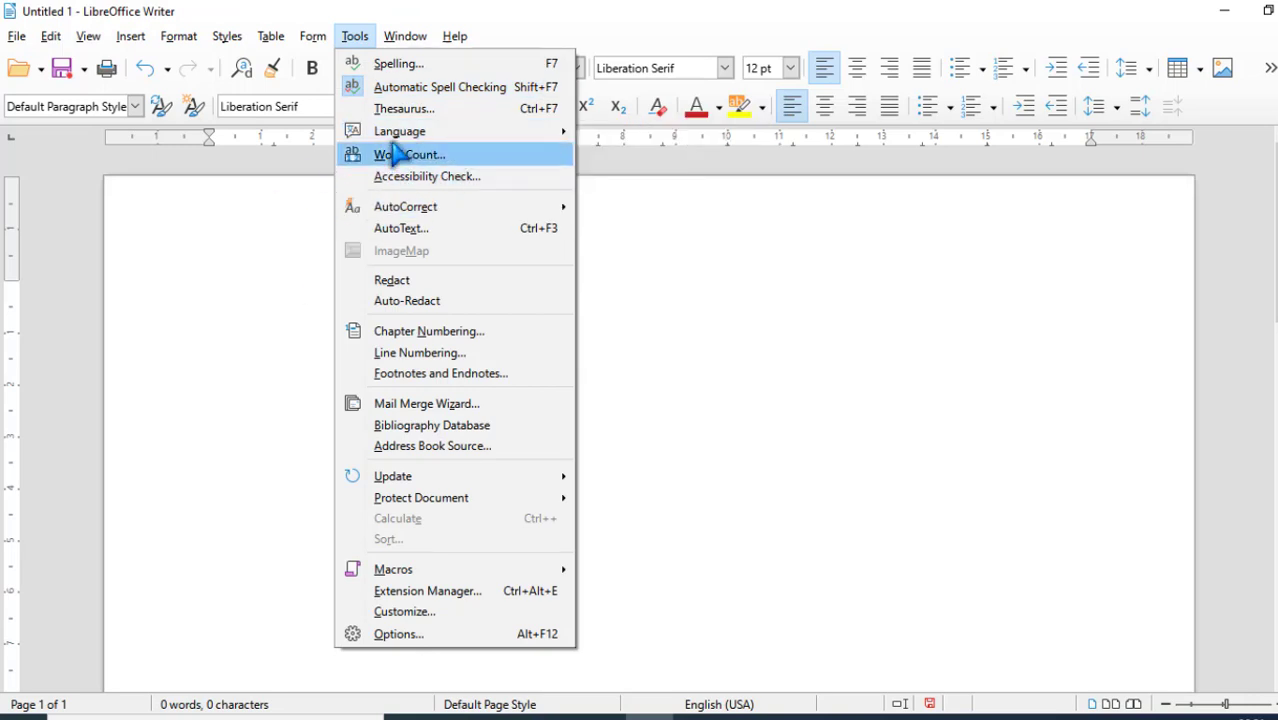
{"action": "mouse_move", "coordinate": [362, 130]}
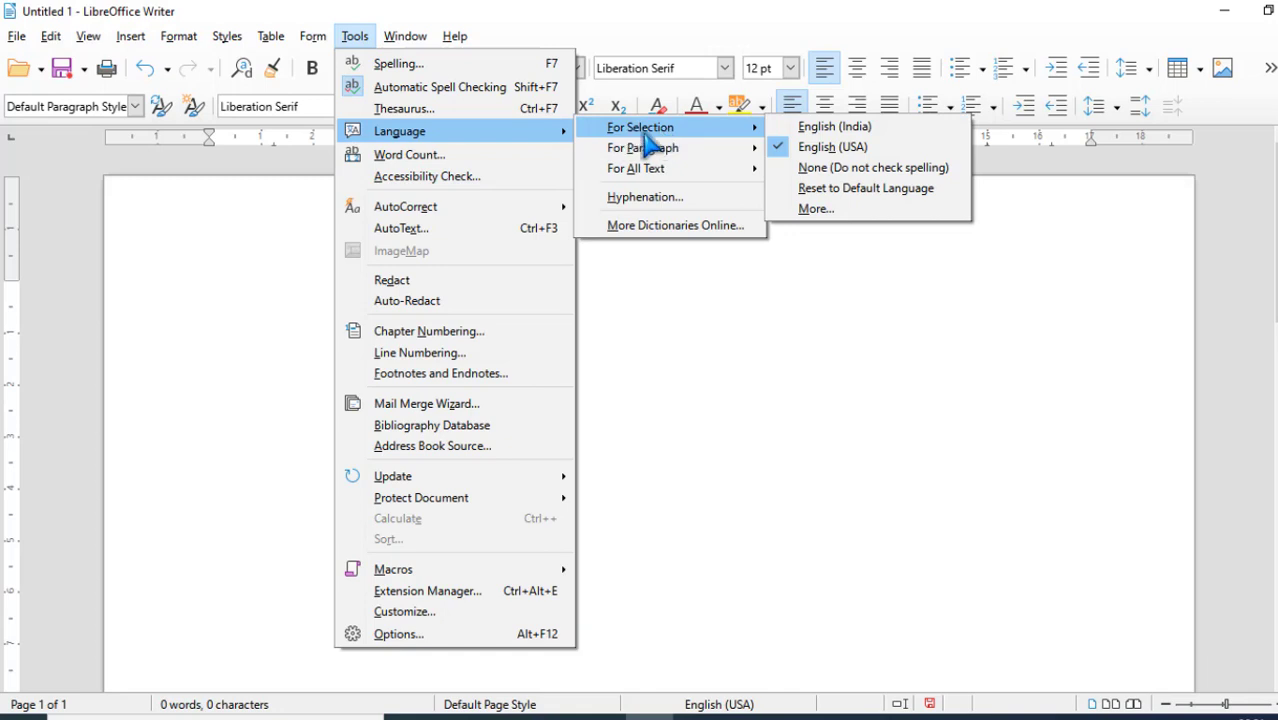
{"action": "mouse_move", "coordinate": [668, 152]}
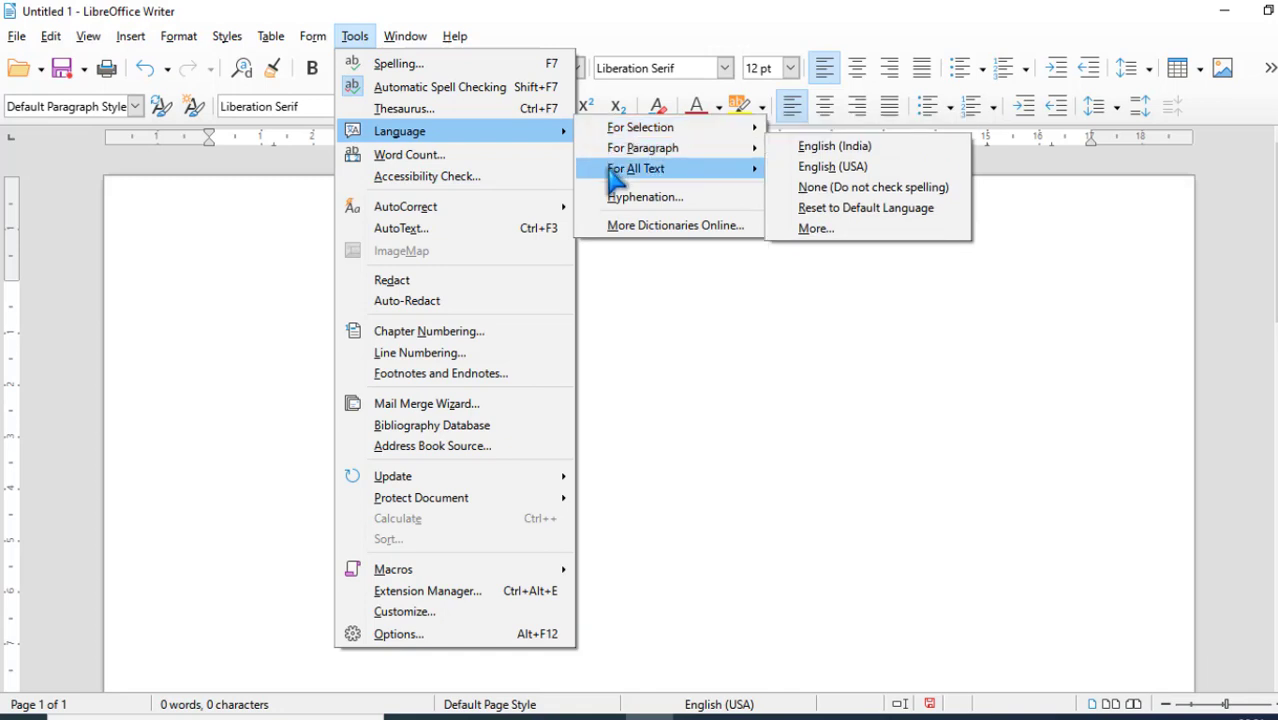
{"action": "mouse_move", "coordinate": [683, 175]}
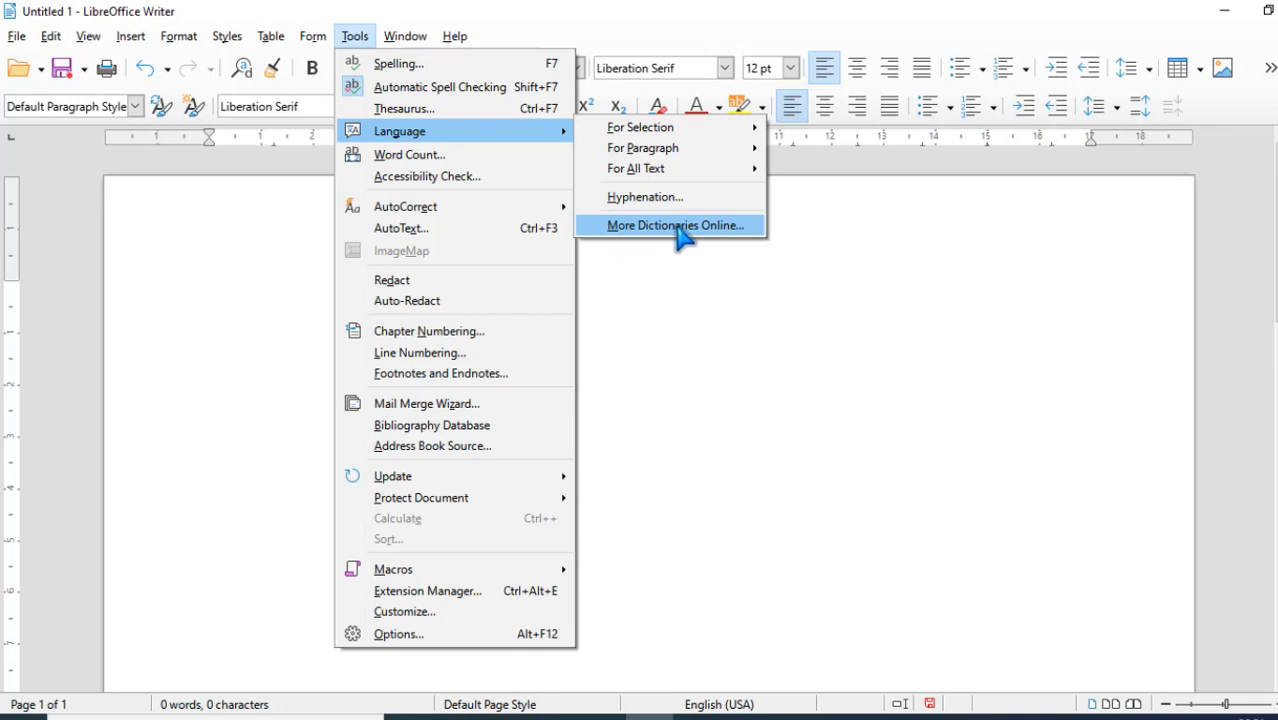
{"action": "left_click", "coordinate": [683, 235]}
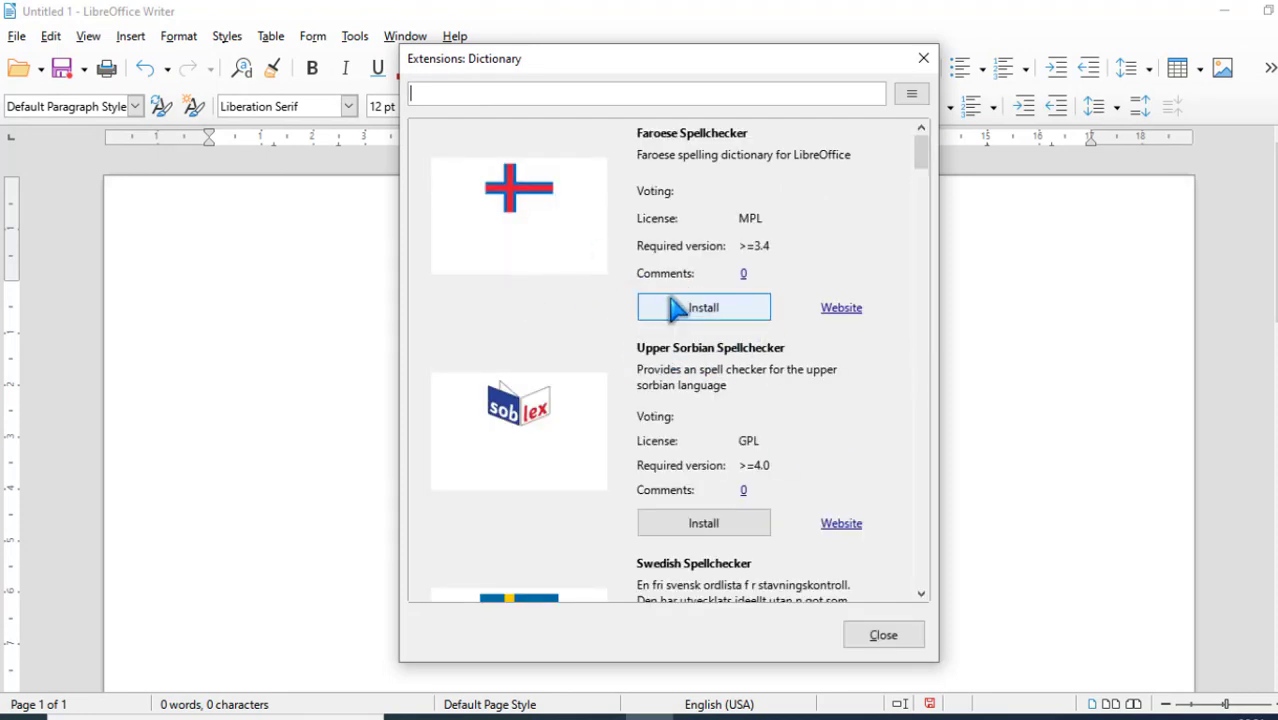
{"action": "left_click", "coordinate": [923, 58]}
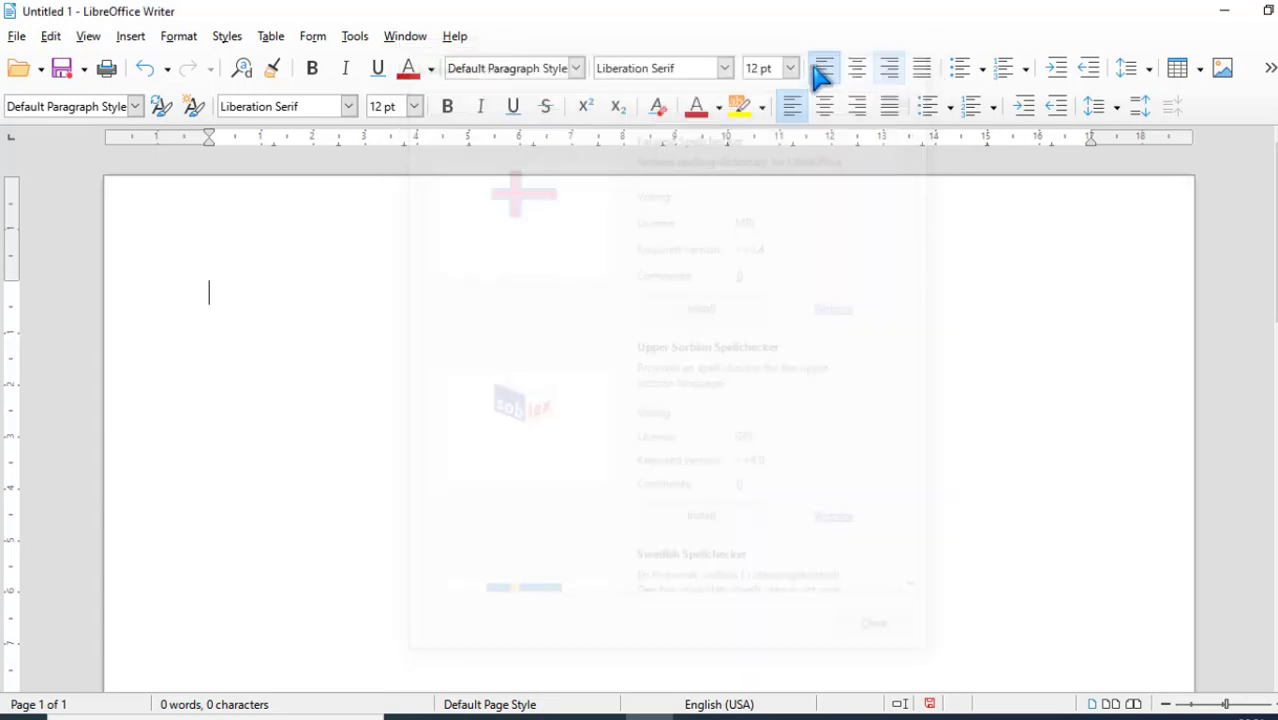
{"action": "left_click", "coordinate": [355, 36]}
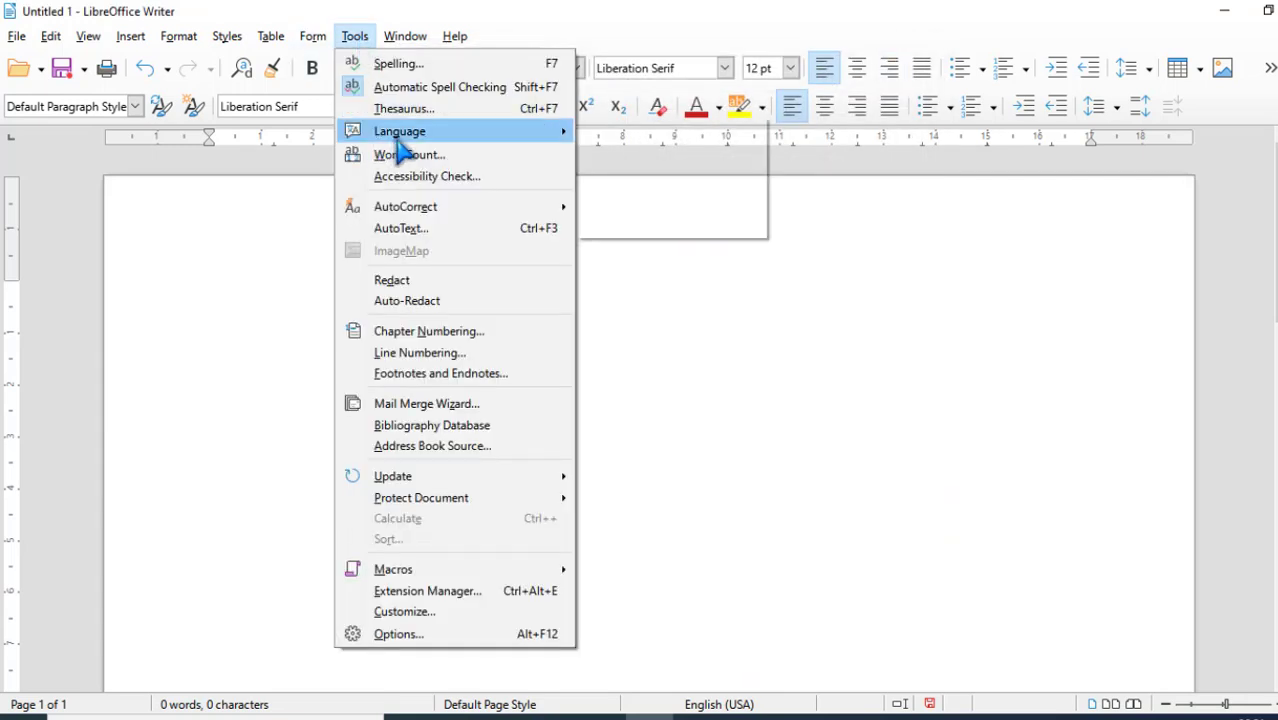
{"action": "mouse_move", "coordinate": [440, 134]}
{"action": "mouse_move", "coordinate": [625, 127]}
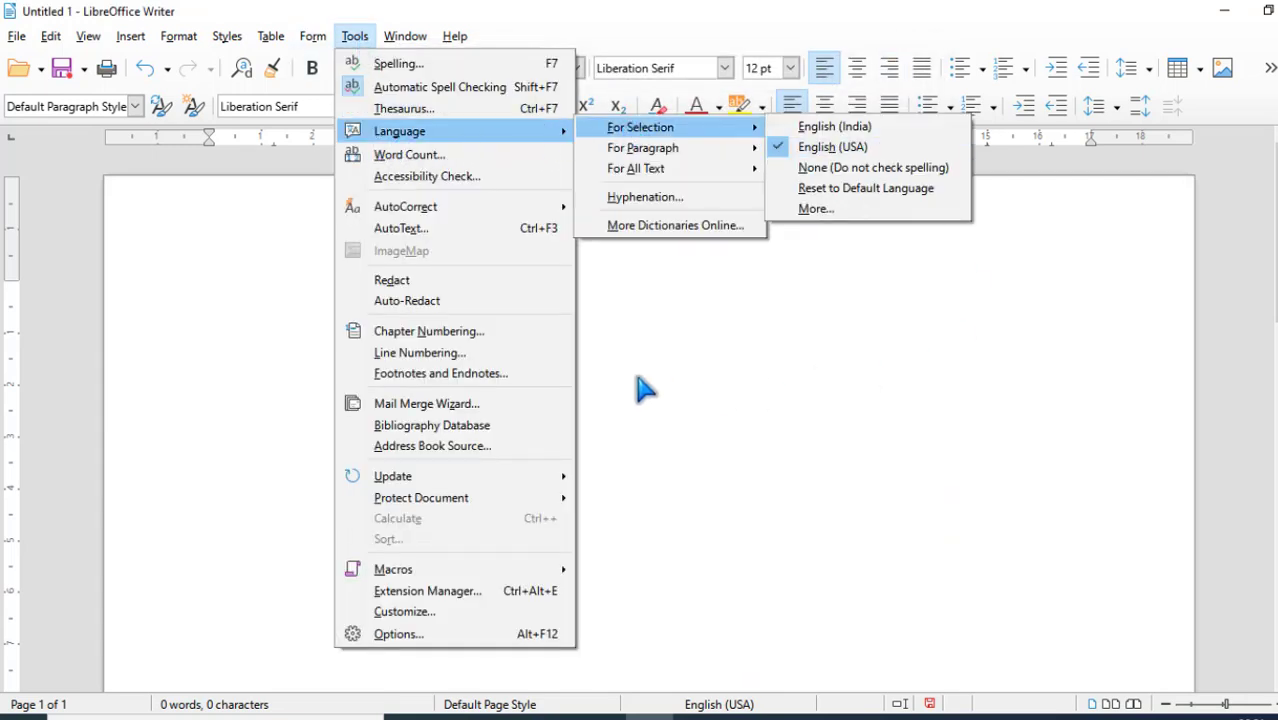
{"action": "left_click", "coordinate": [668, 356]}
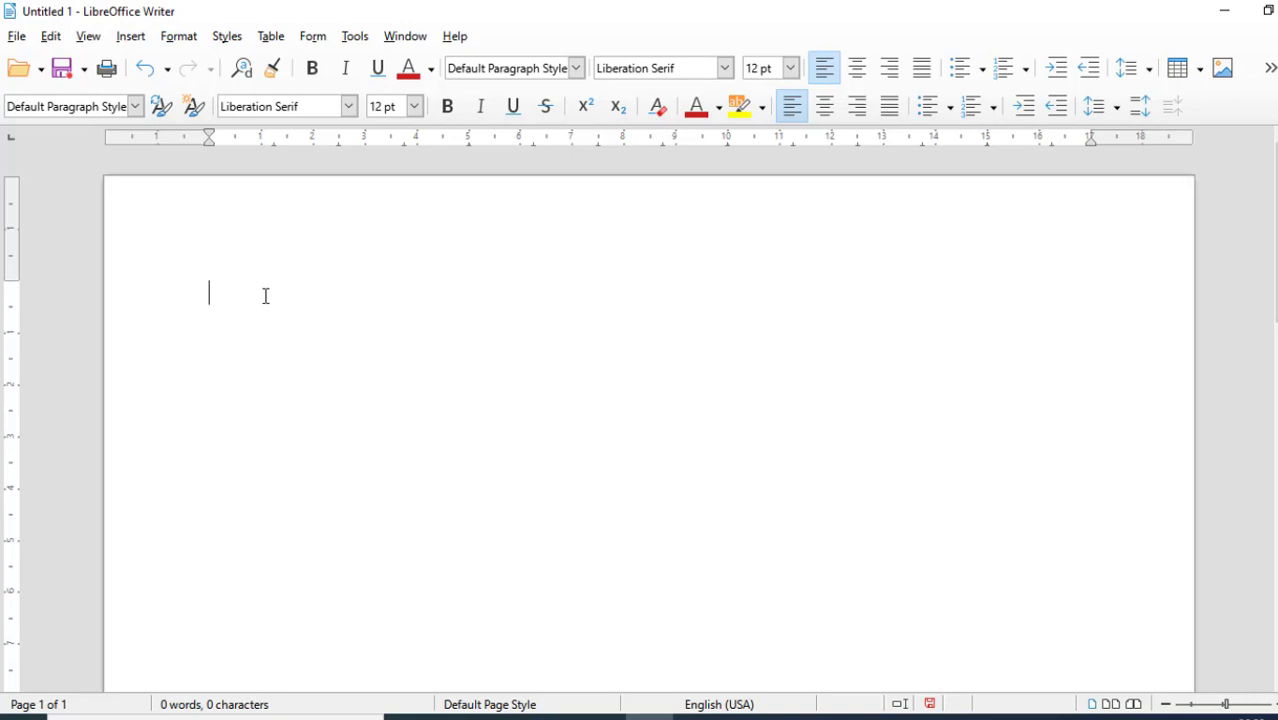
Step: Write the letter "c" at the start of the empty page
{"action": "type", "text": "c"}
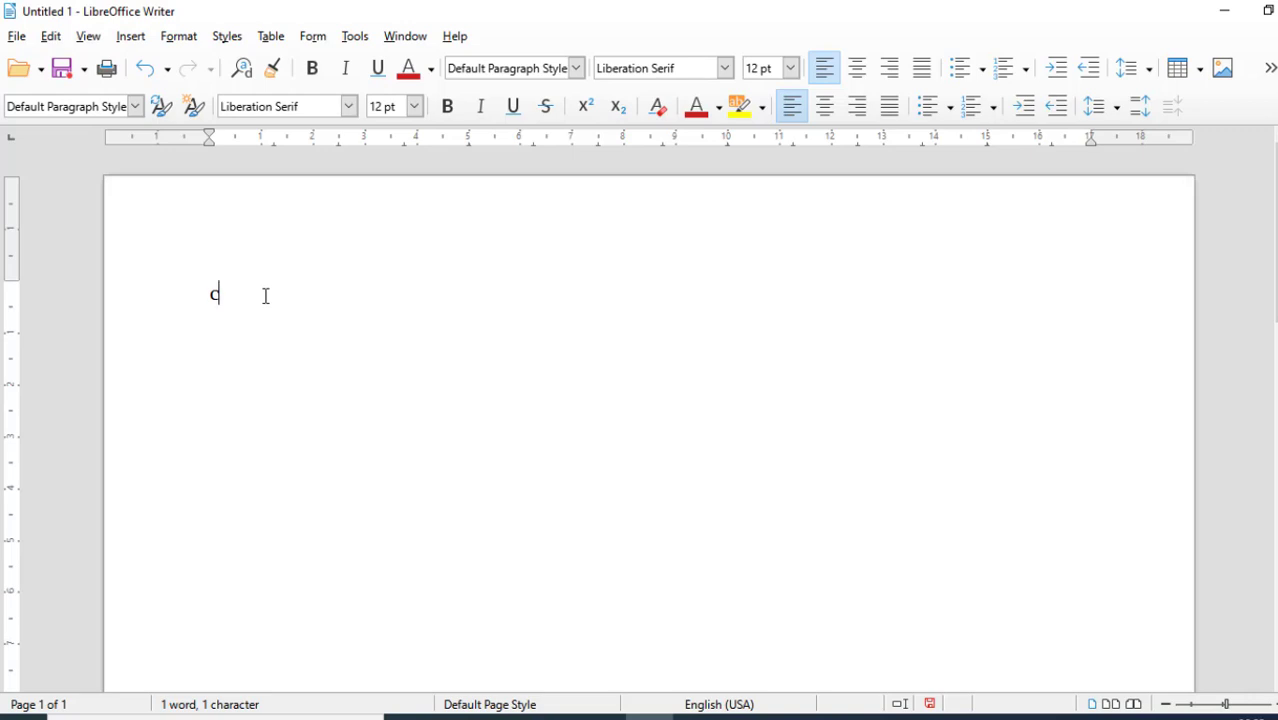
{"action": "left_click", "coordinate": [355, 38]}
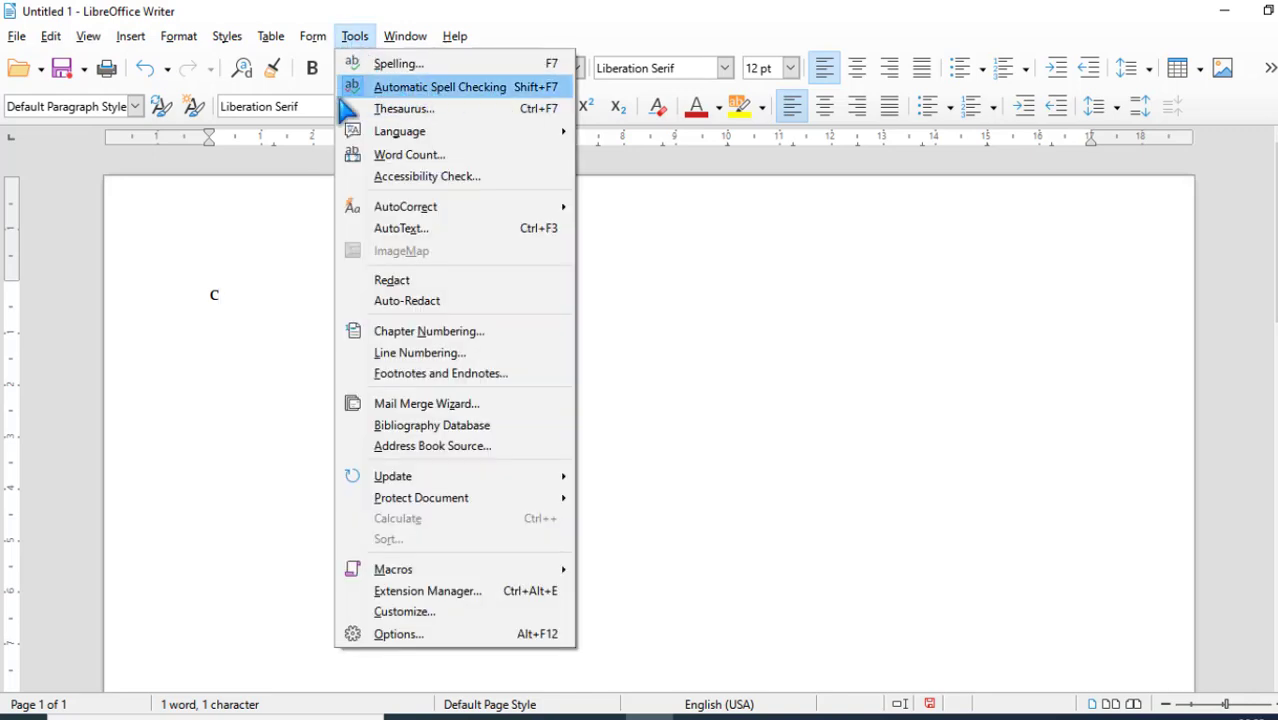
{"action": "left_click", "coordinate": [250, 314]}
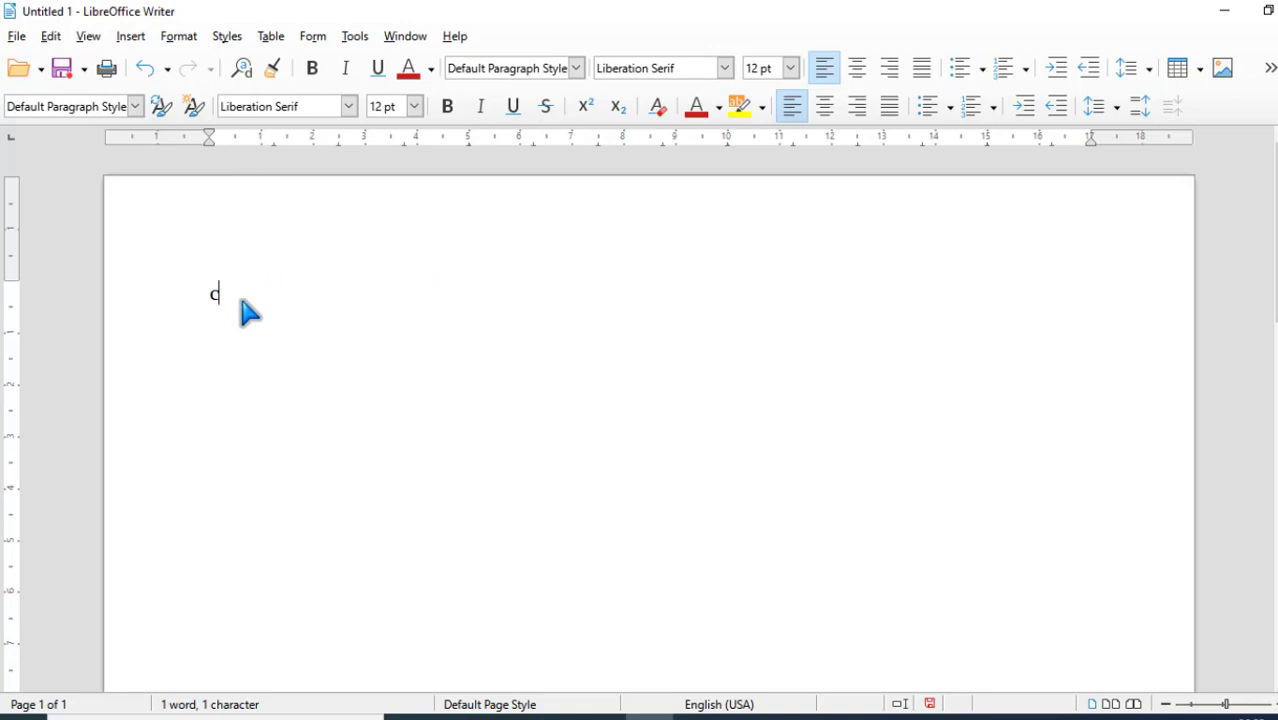
Step: Complete the word "Cheque" on the first line and write "check" beside it, separated by a wide gap
{"action": "type", "text": "heque"}
{"action": "left_click_drag", "start_coordinate": [302, 290], "coordinate": [207, 292]}
{"action": "left_click", "coordinate": [305, 297]}
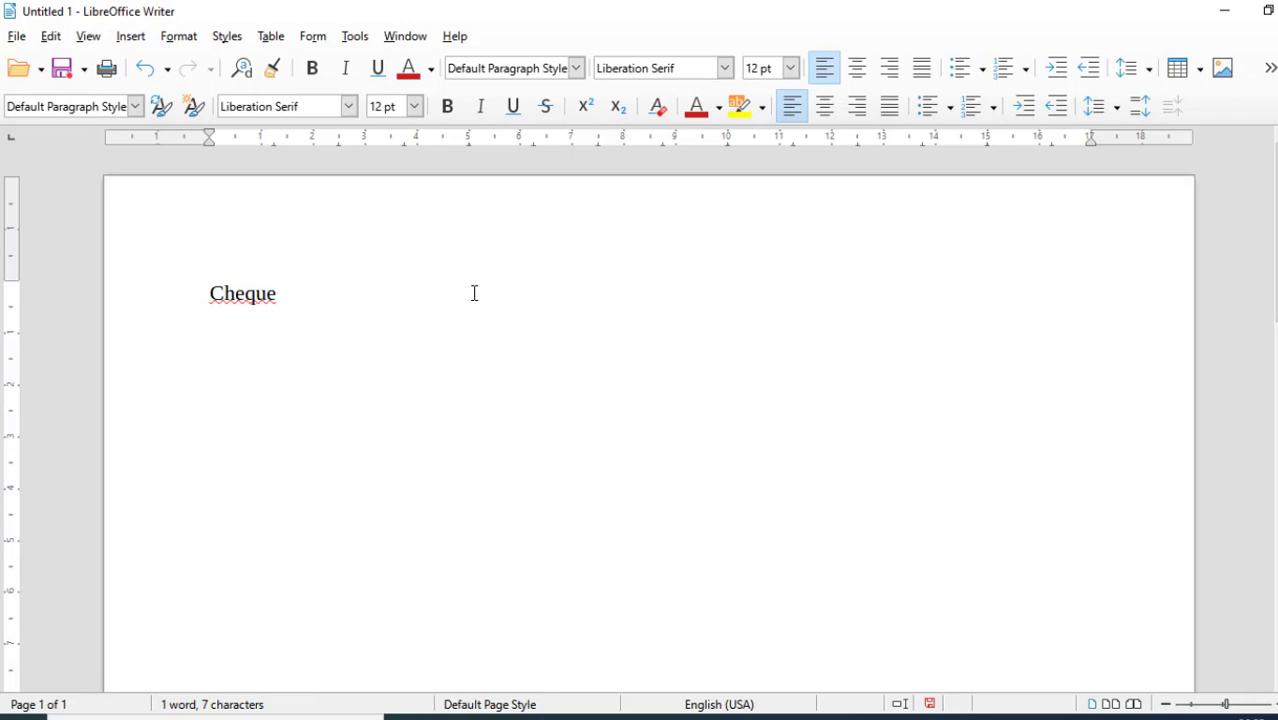
{"action": "type", "text": "ch"}
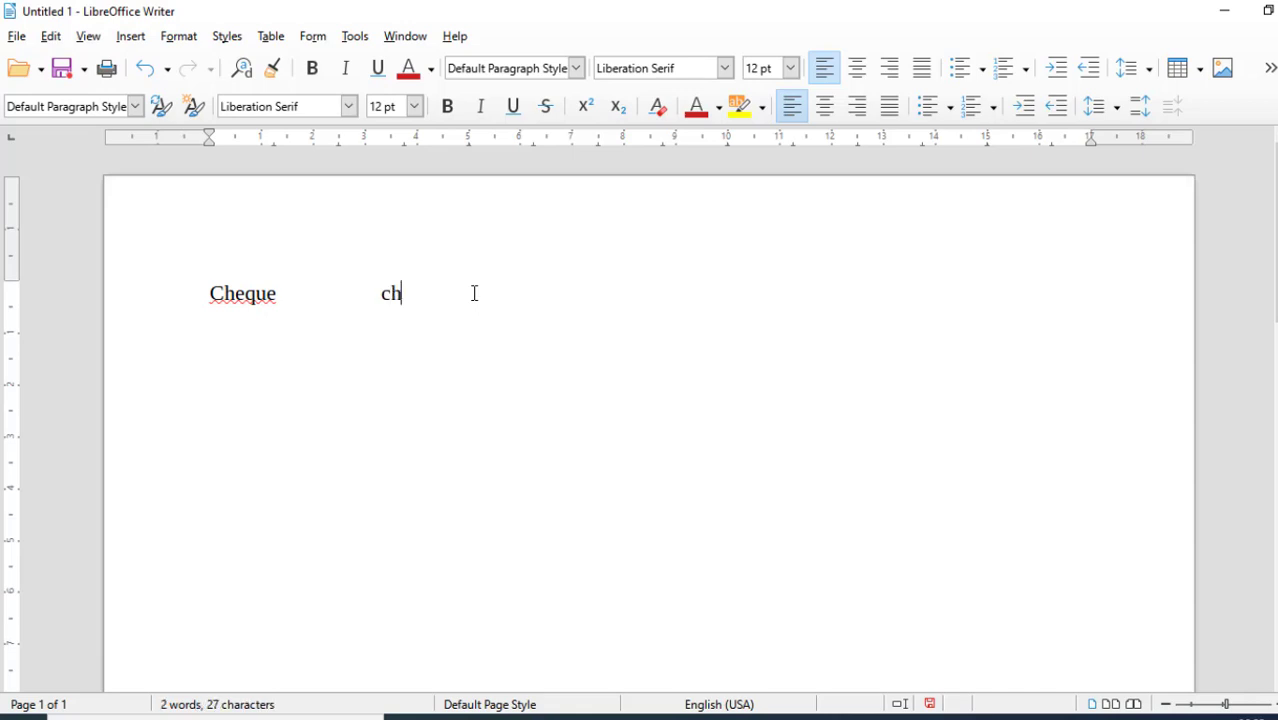
{"action": "type", "text": "eck"}
{"action": "left_click_drag", "start_coordinate": [374, 290], "coordinate": [452, 296]}
{"action": "left_click", "coordinate": [452, 296]}
{"action": "left_click_drag", "start_coordinate": [375, 282], "coordinate": [439, 283]}
{"action": "left_click", "coordinate": [448, 291]}
{"action": "left_click_drag", "start_coordinate": [206, 292], "coordinate": [281, 292]}
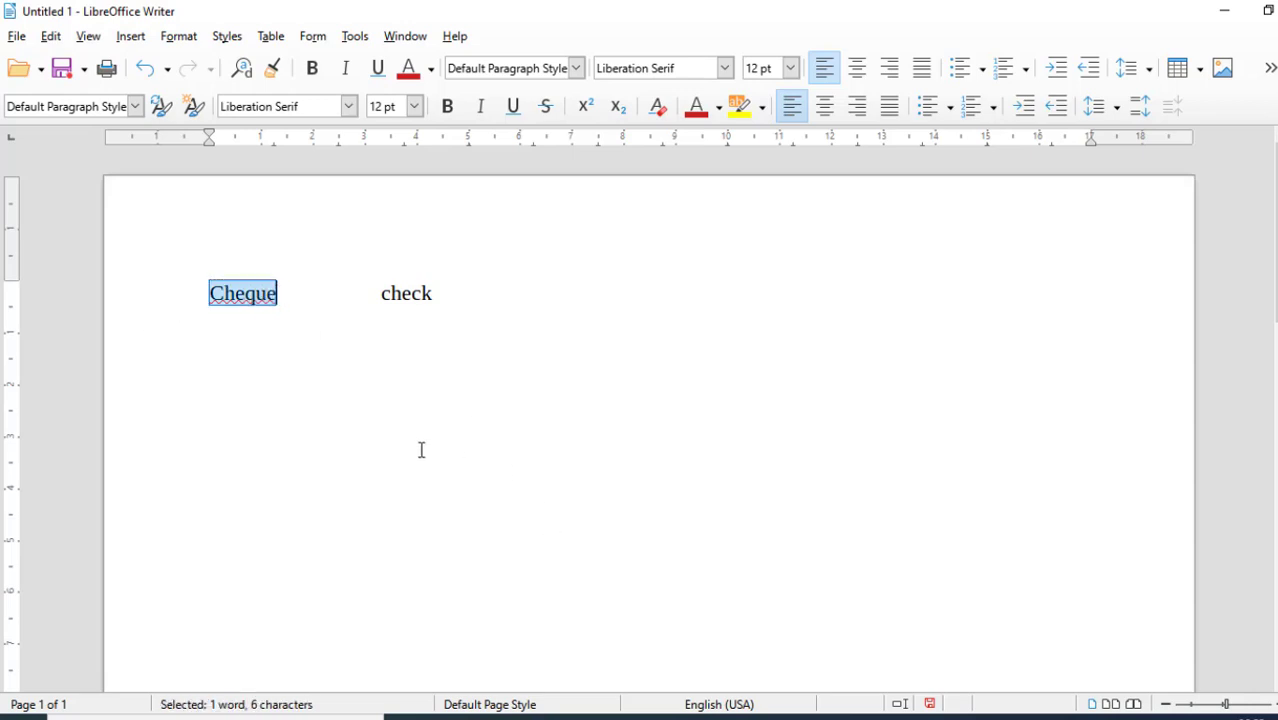
{"action": "key", "text": "Right"}
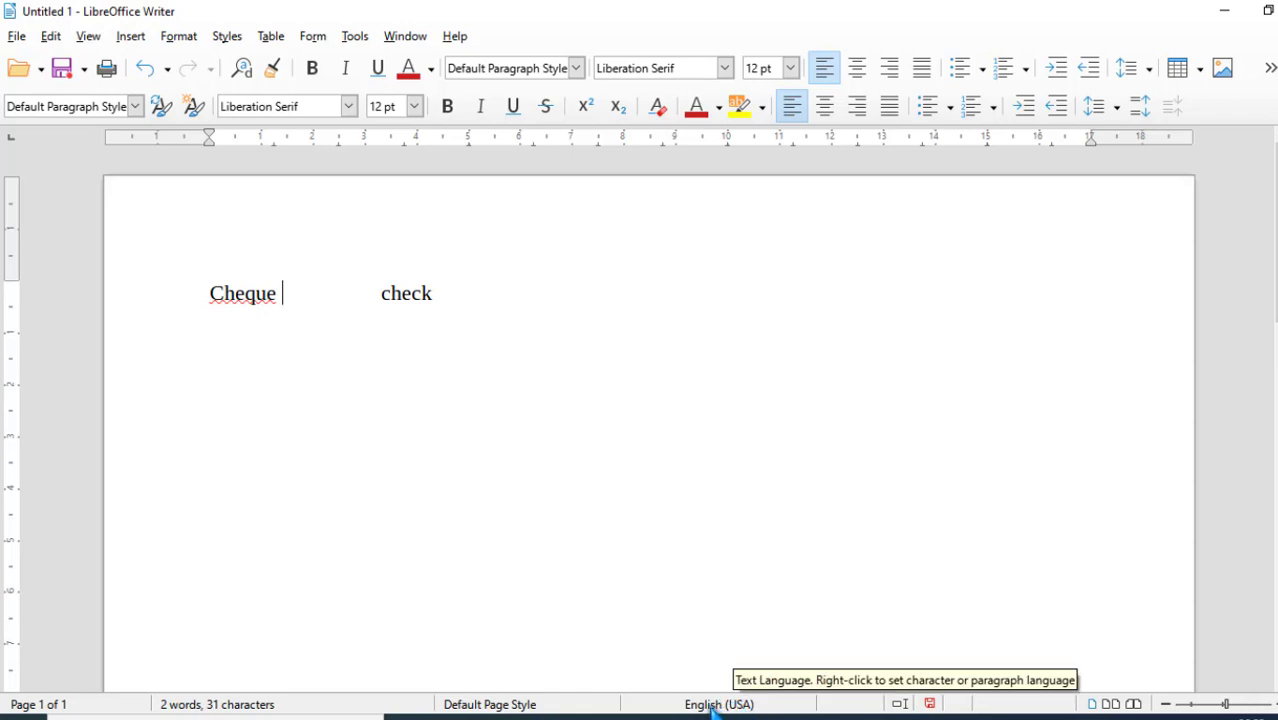
Step: Add a line below with "centre" and, separated by tab spacing, "center"
{"action": "left_click", "coordinate": [458, 299]}
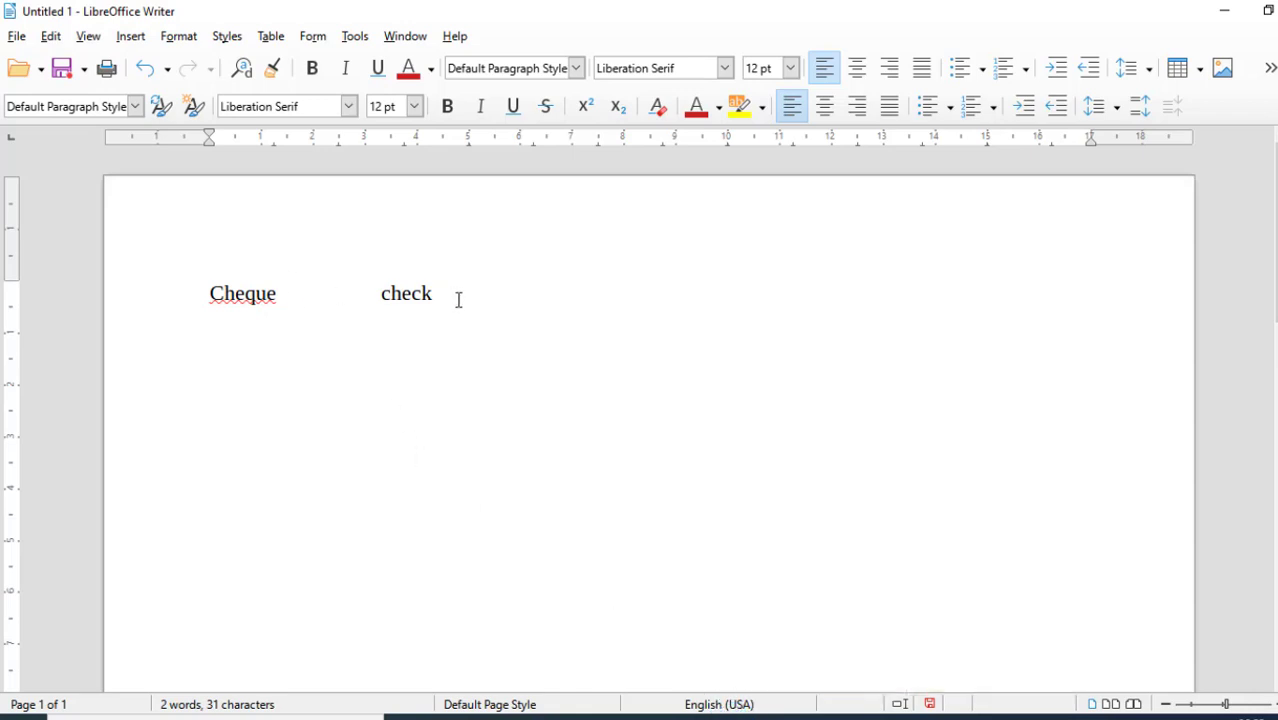
{"action": "key", "text": "Return"}
{"action": "type", "text": "cen"}
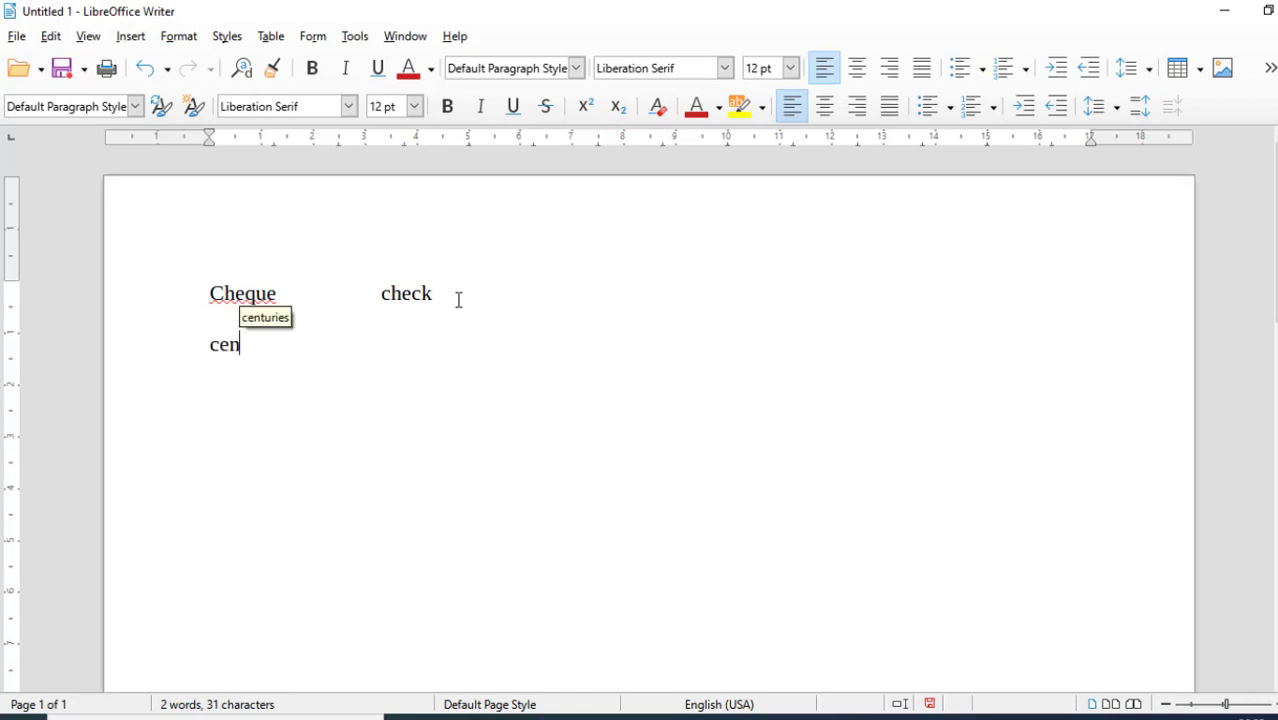
{"action": "type", "text": "tre"}
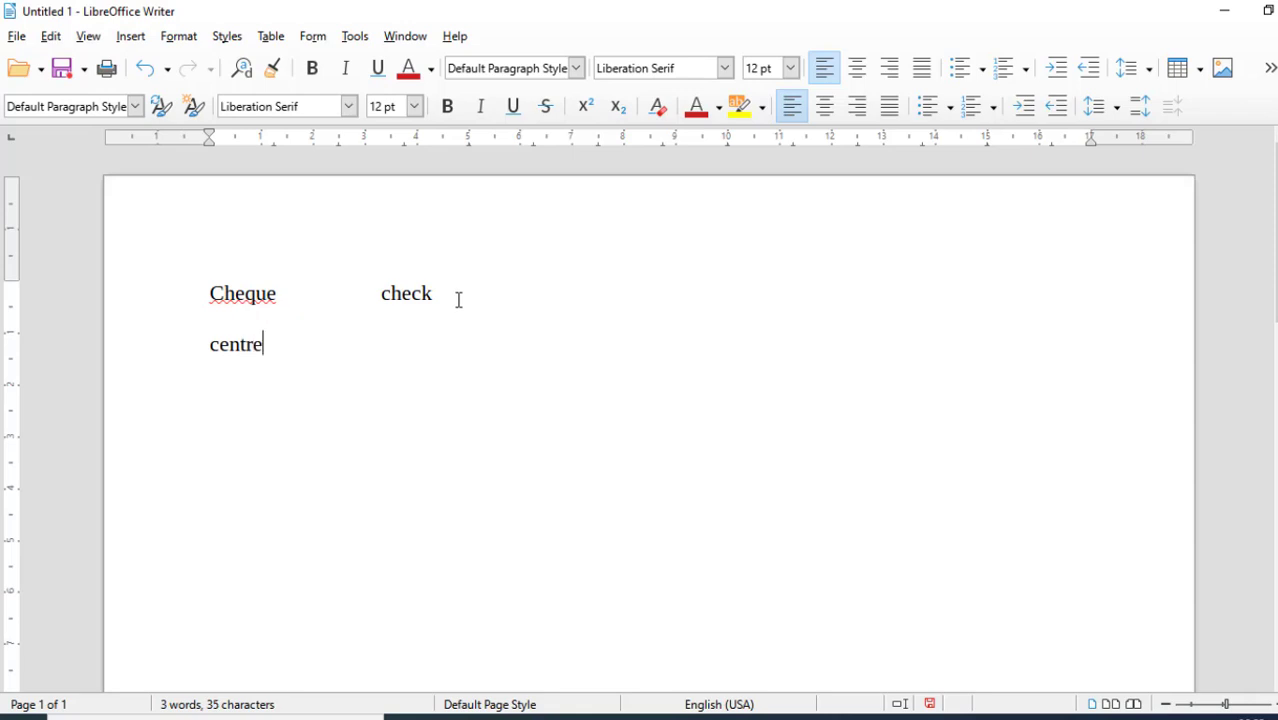
{"action": "key", "text": "Tab"}
{"action": "key", "text": "Tab"}
{"action": "key", "text": "Tab"}
{"action": "type", "text": "center"}
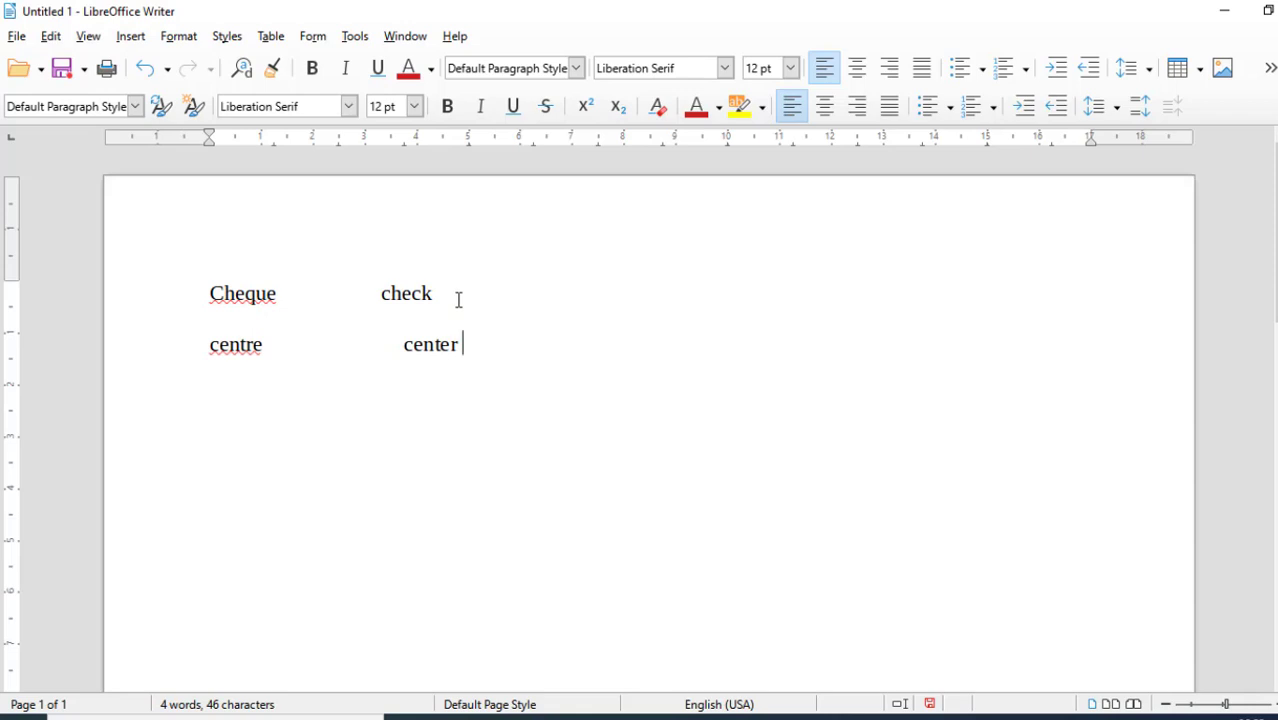
Step: Add another line below with "grey" and, separated by tab spacing, "gray"
{"action": "key", "text": "Return"}
{"action": "key", "text": "Return"}
{"action": "type", "text": "grey"}
{"action": "key", "text": "Tab"}
{"action": "key", "text": "Tab"}
{"action": "key", "text": "Tab"}
{"action": "type", "text": "gray"}
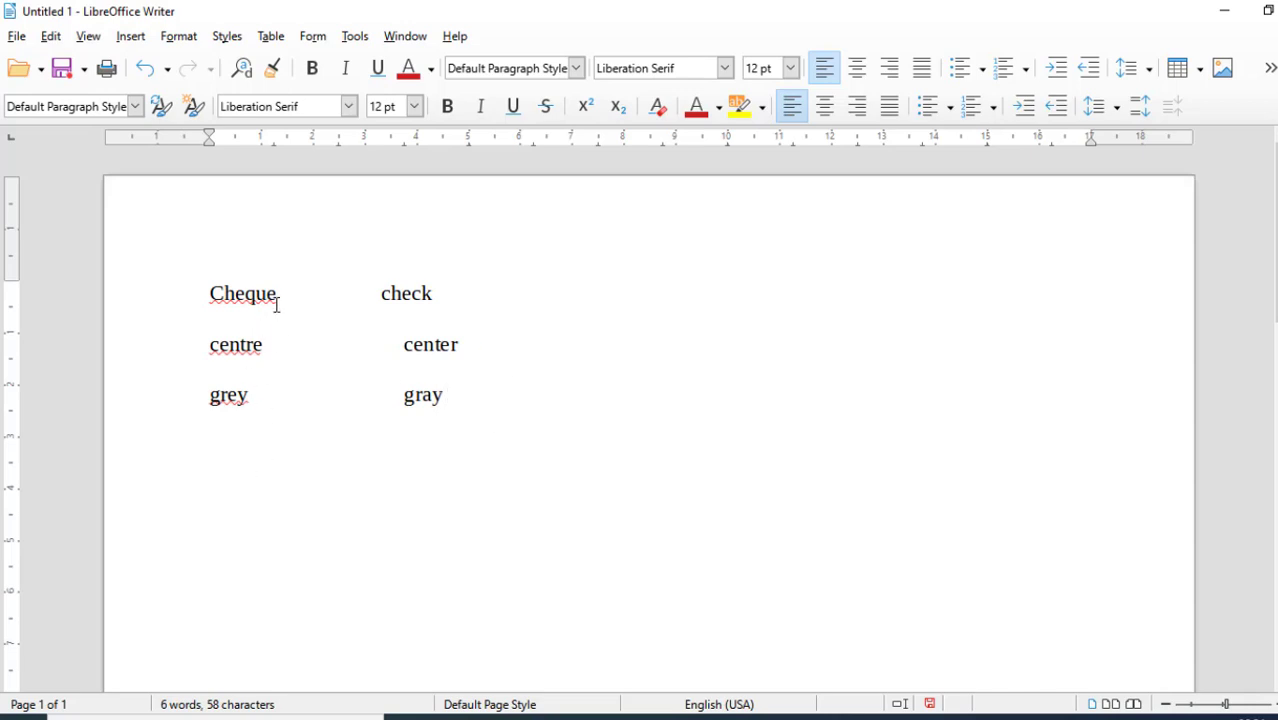
Step: Insert a heading line above the word pairs with "Ind" over the first column and "usa" over the second
{"action": "left_click", "coordinate": [209, 293]}
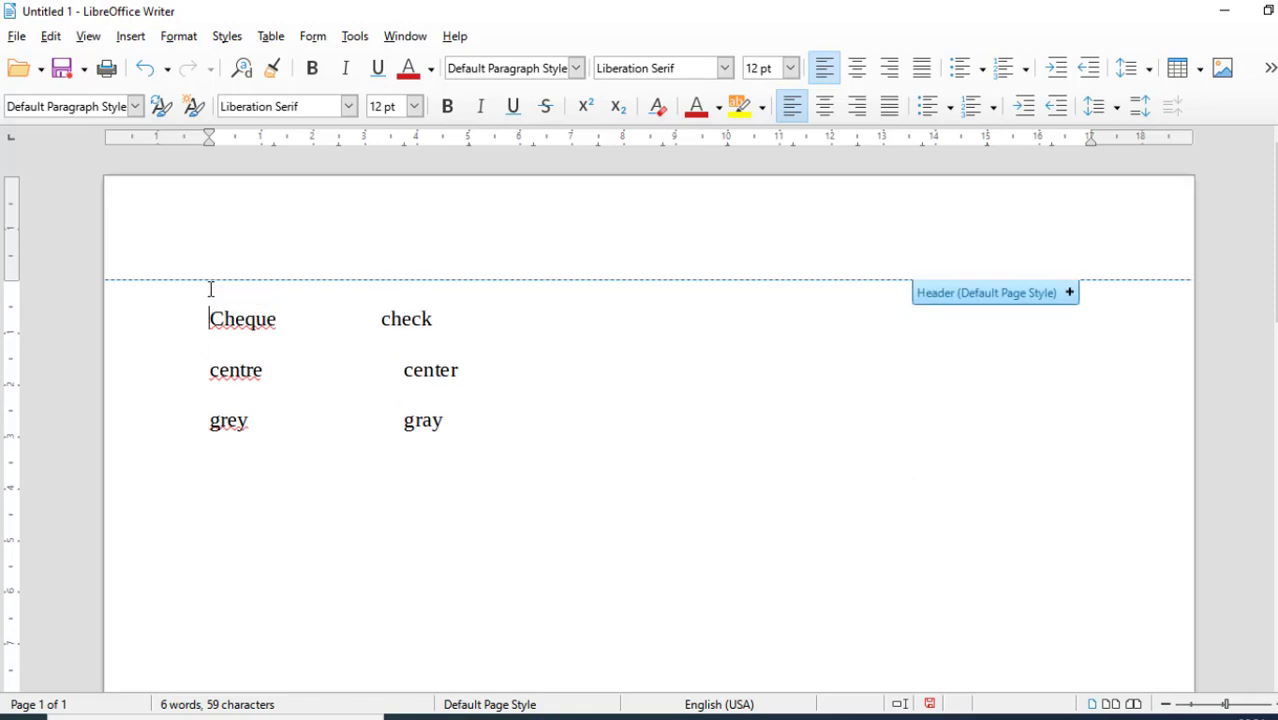
{"action": "key", "text": "Return"}
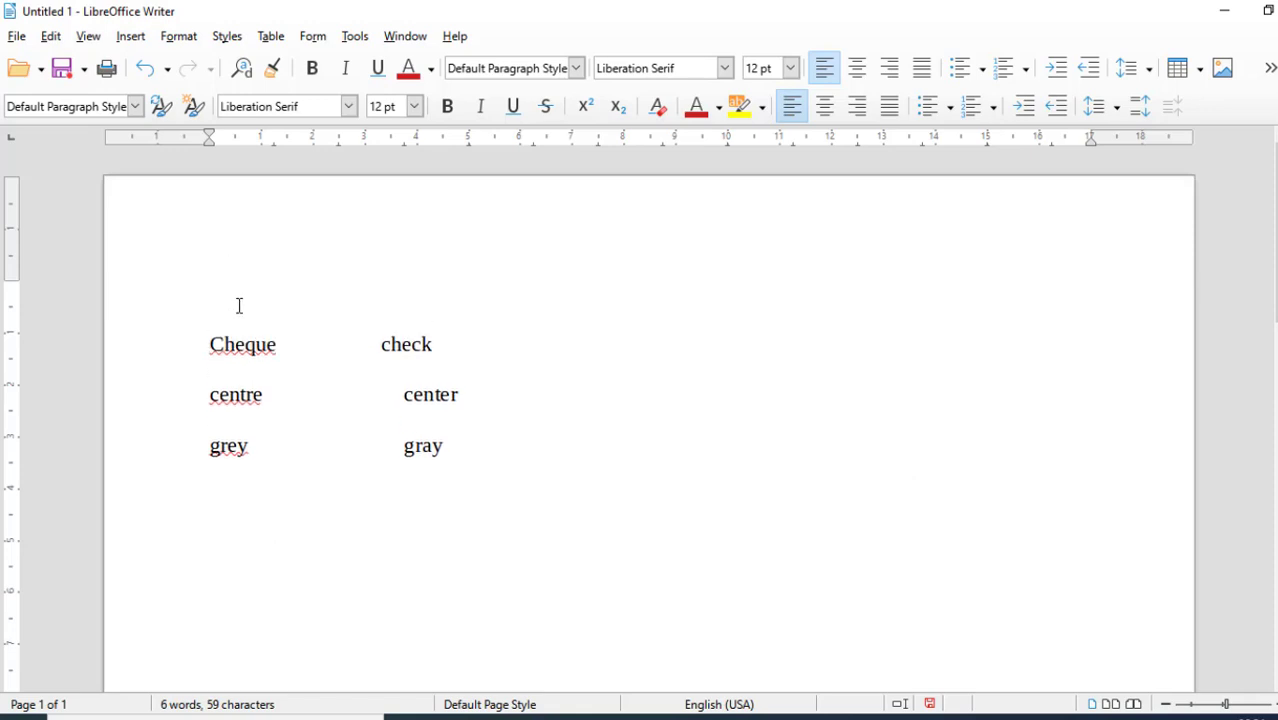
{"action": "type", "text": "ind"}
{"action": "key", "text": "Tab"}
{"action": "key", "text": "Tab"}
{"action": "key", "text": "Tab"}
{"action": "type", "text": "usa"}
{"action": "left_click", "coordinate": [376, 343]}
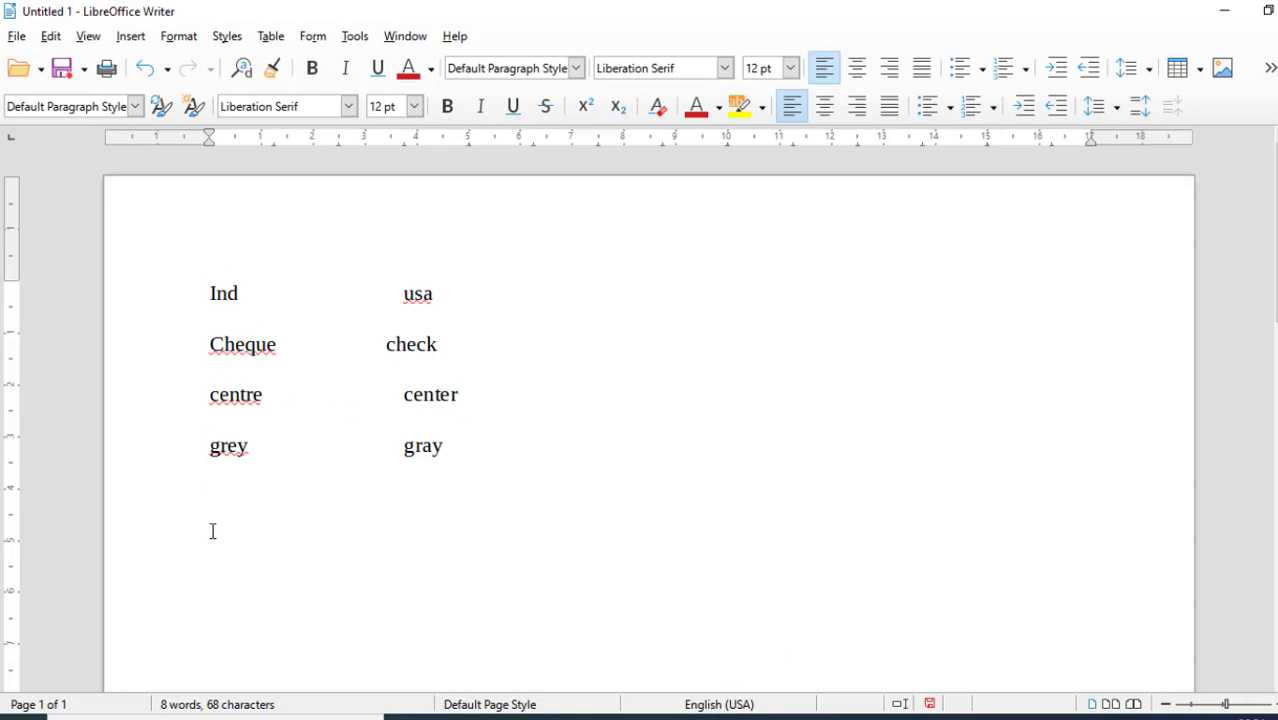
Step: Add blank lines below the "grey" and "gray" pair to make room for new text
{"action": "scroll", "coordinate": [314, 425], "scroll_direction": "down", "scroll_amount": 2}
{"action": "scroll", "coordinate": [320, 414], "scroll_direction": "up", "scroll_amount": 1}
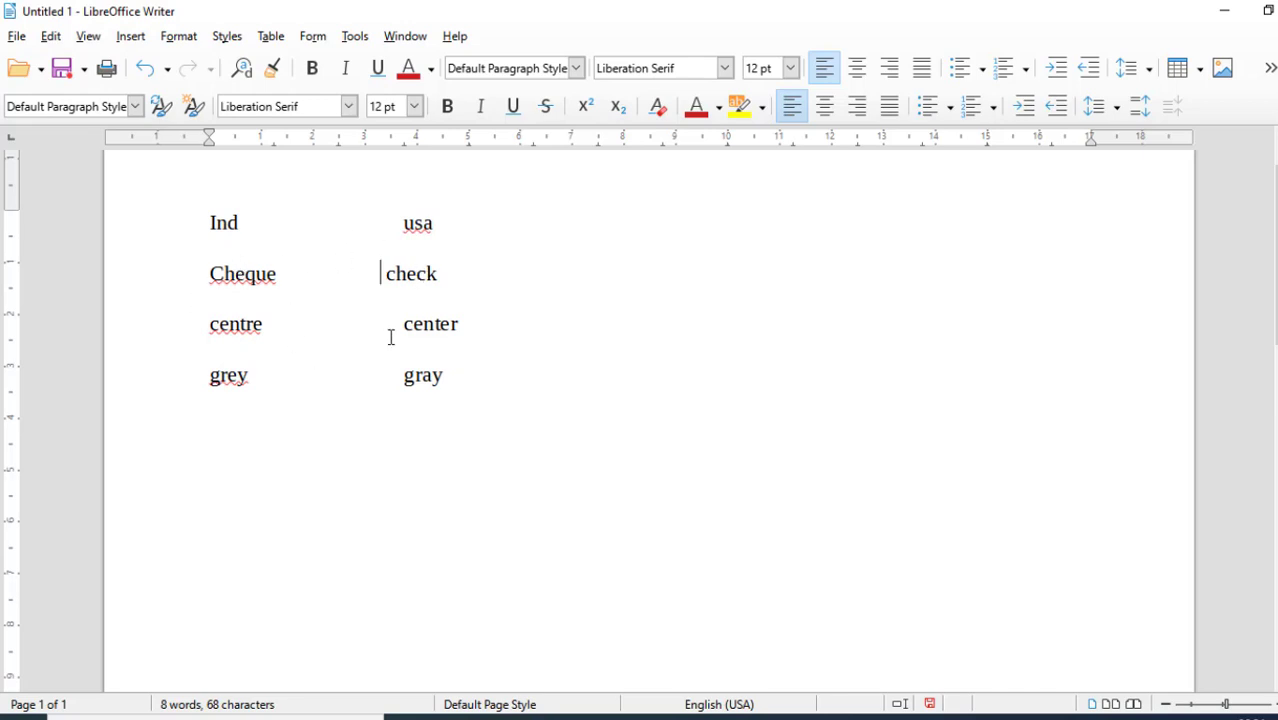
{"action": "scroll", "coordinate": [280, 376], "scroll_direction": "up", "scroll_amount": 1}
{"action": "scroll", "coordinate": [280, 376], "scroll_direction": "down", "scroll_amount": 2}
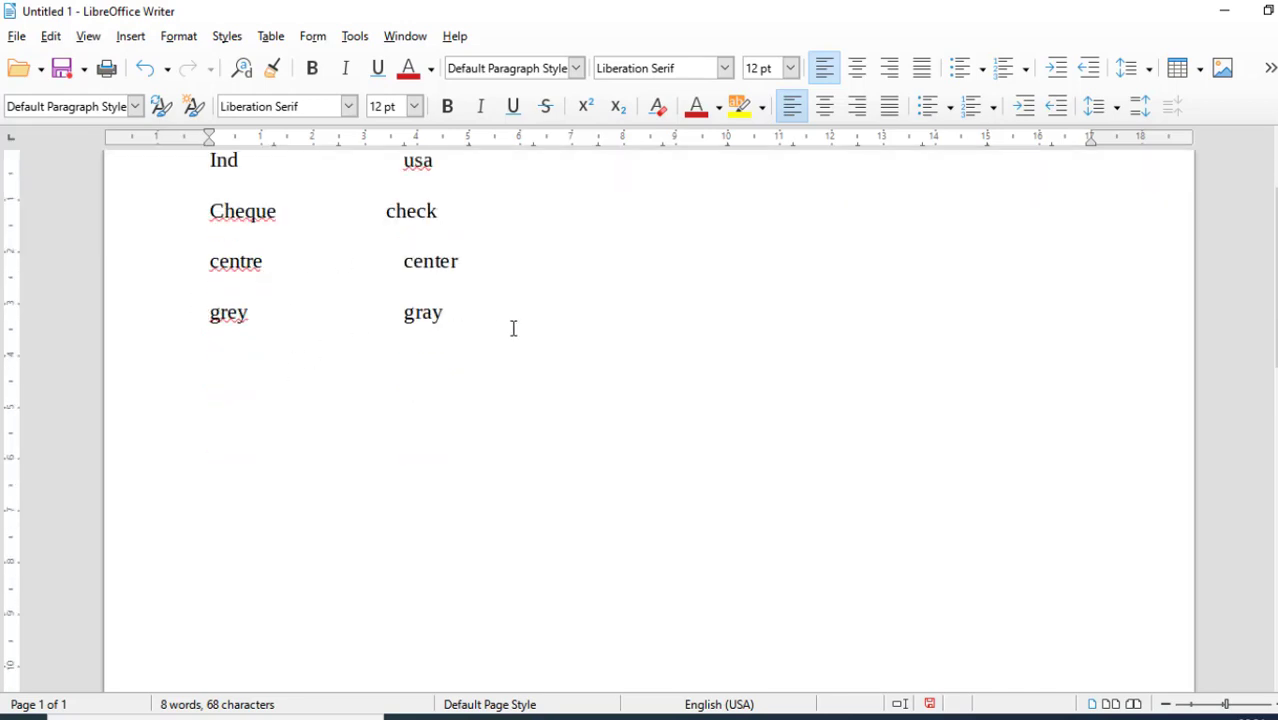
{"action": "key", "text": "Return"}
{"action": "key", "text": "Return"}
{"action": "scroll", "coordinate": [394, 479], "scroll_direction": "up", "scroll_amount": 2}
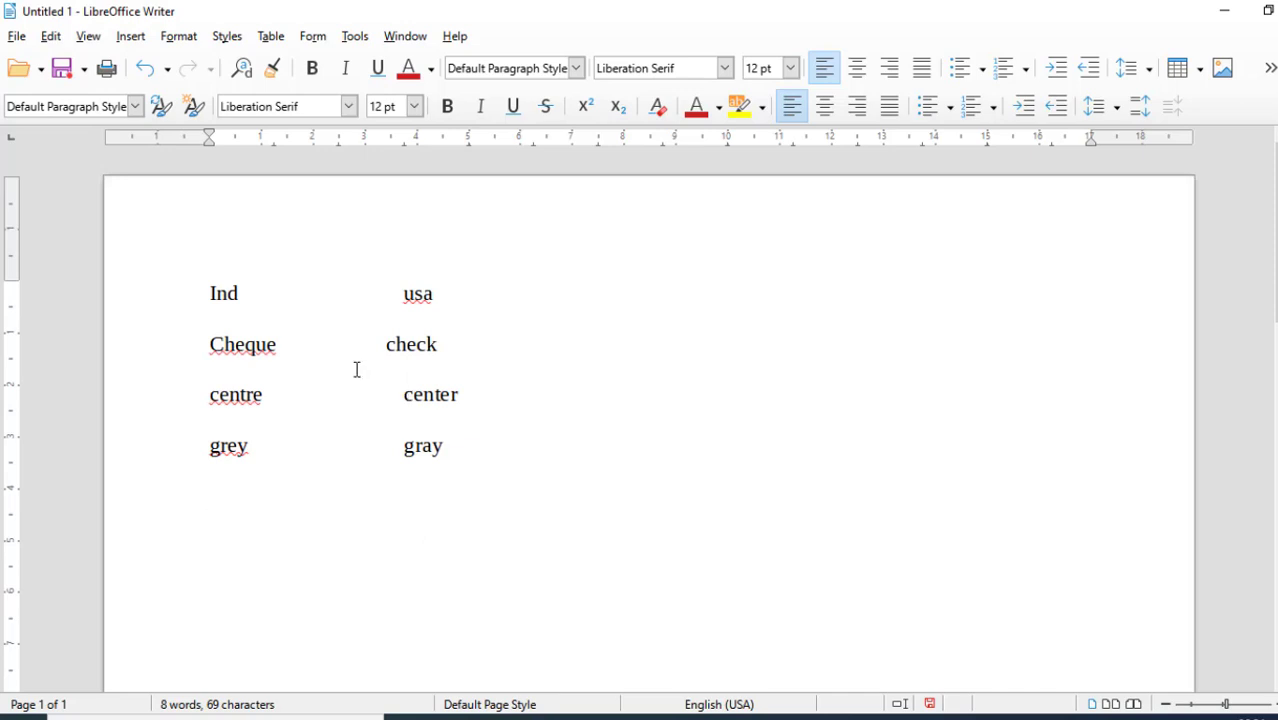
{"action": "scroll", "coordinate": [356, 369], "scroll_direction": "down", "scroll_amount": 1}
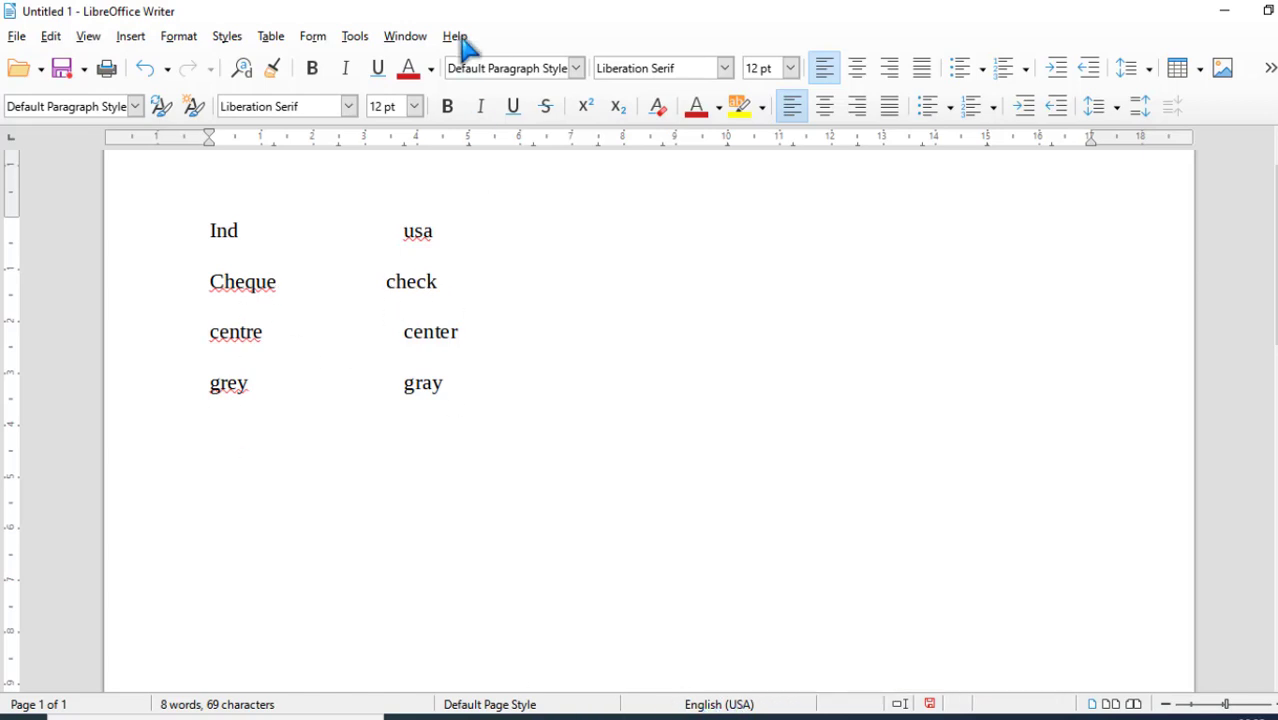
Step: Choose English (India) as the character language for new text at the cursor below the word list
{"action": "left_click", "coordinate": [355, 40]}
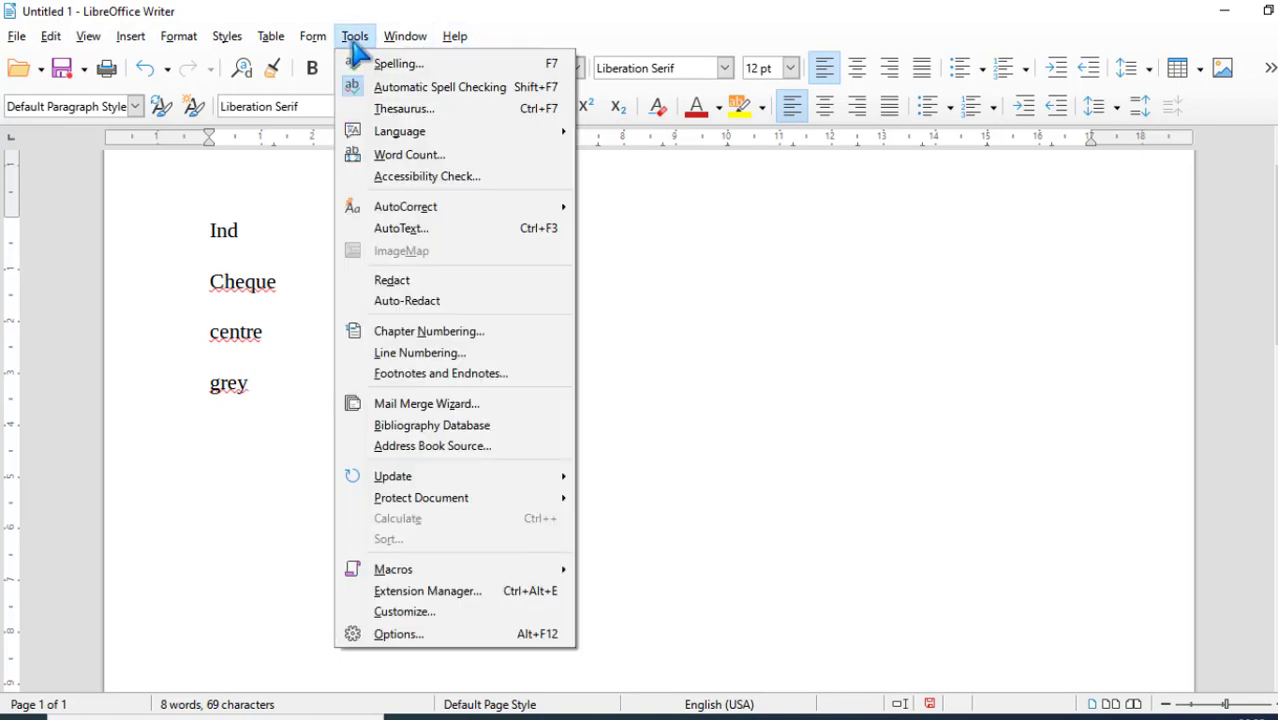
{"action": "mouse_move", "coordinate": [383, 138]}
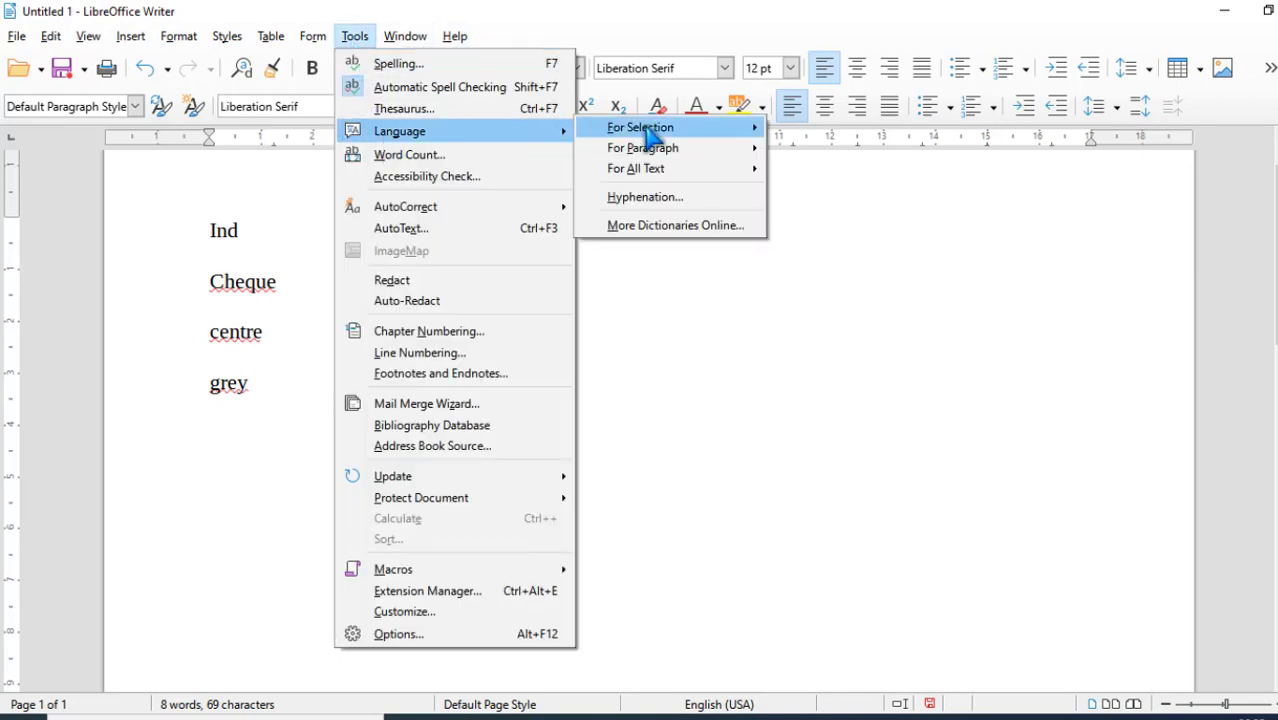
{"action": "mouse_move", "coordinate": [650, 130]}
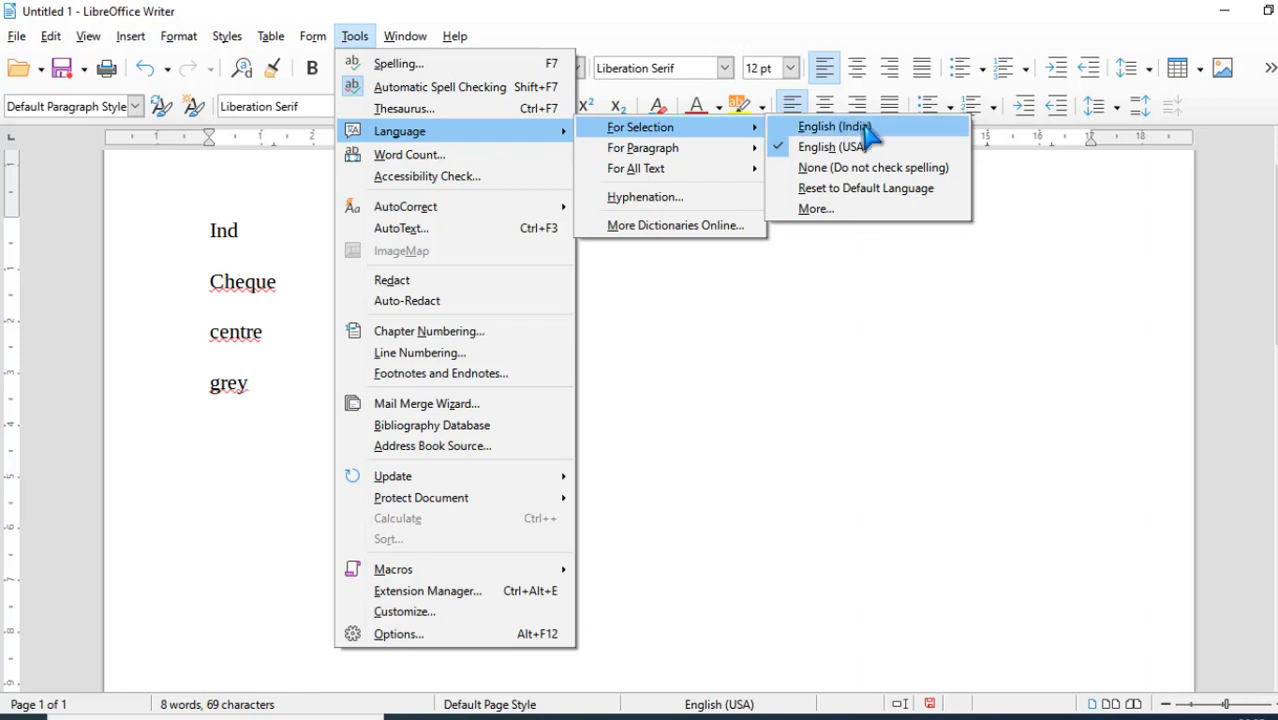
{"action": "left_click", "coordinate": [862, 208]}
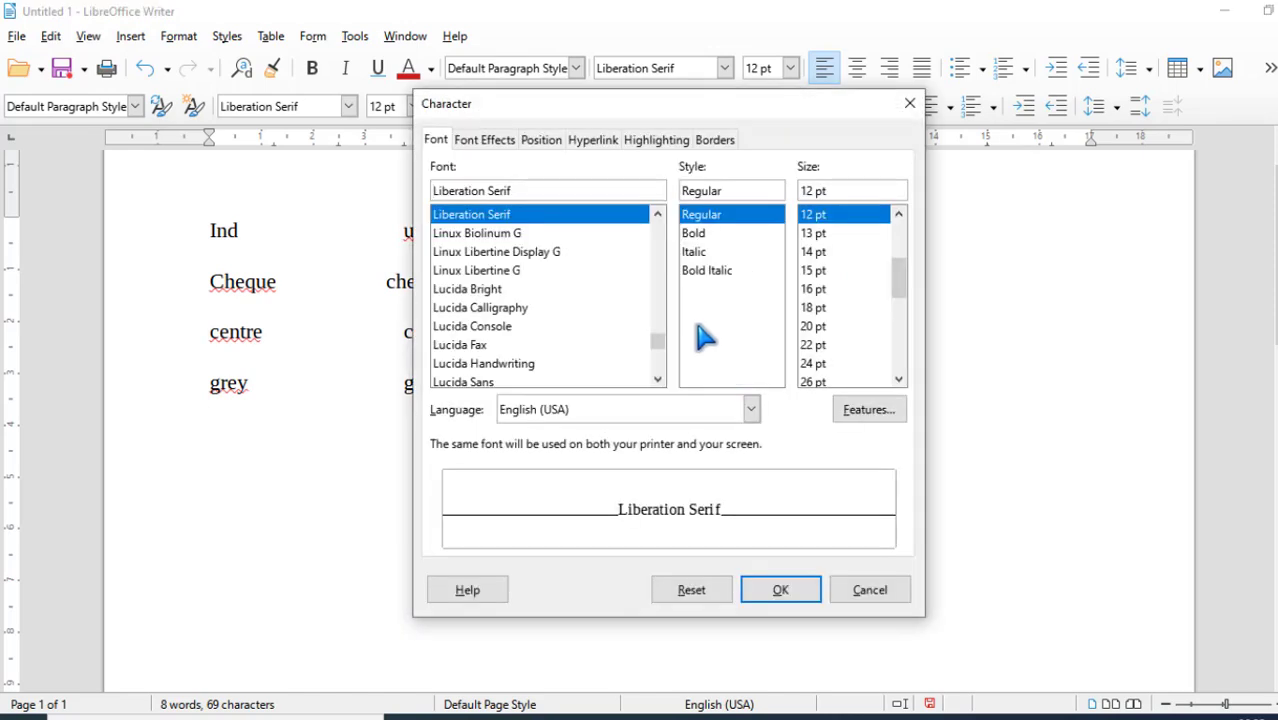
{"action": "left_click_drag", "start_coordinate": [612, 106], "coordinate": [819, 61]}
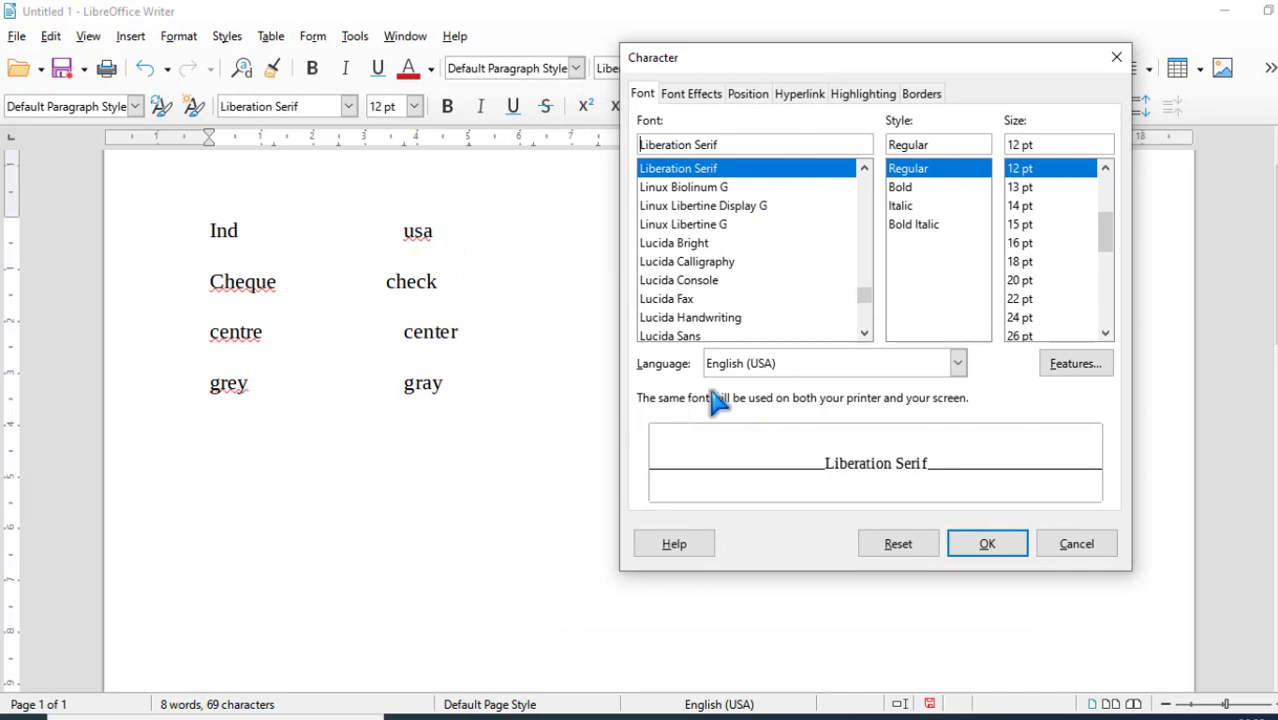
{"action": "left_click", "coordinate": [958, 364]}
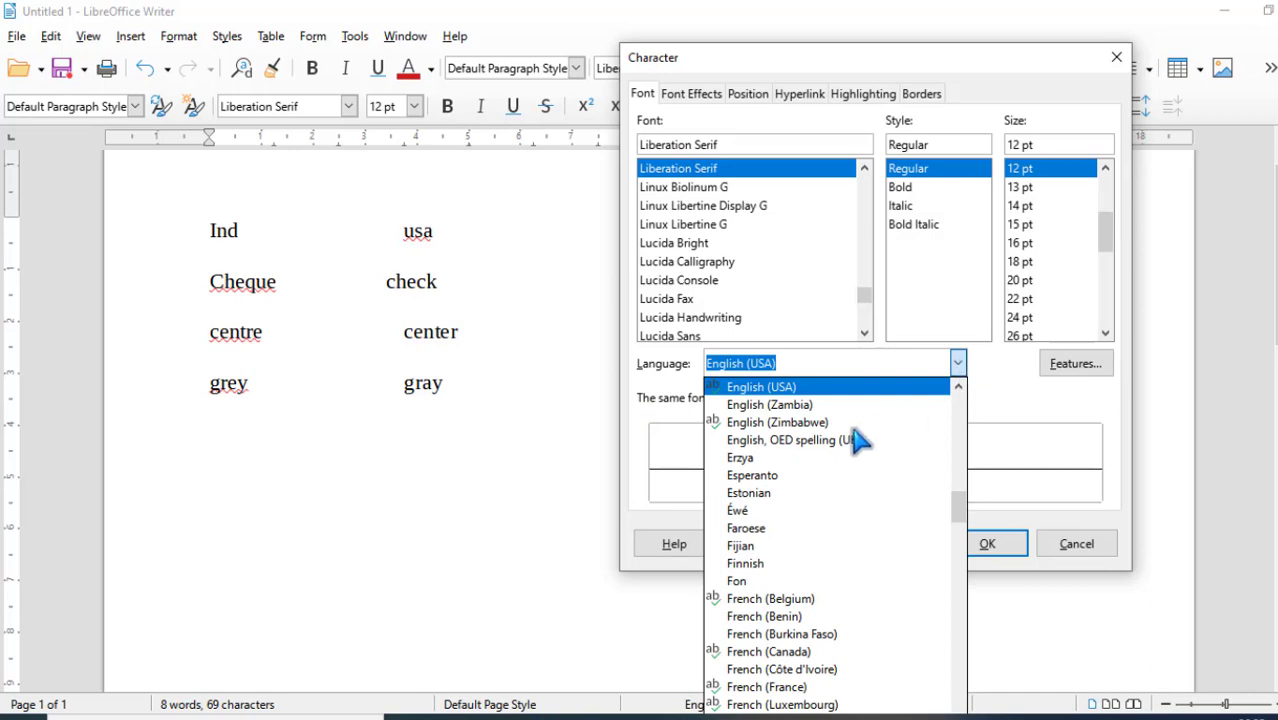
{"action": "scroll", "coordinate": [852, 440], "scroll_direction": "up", "scroll_amount": 8}
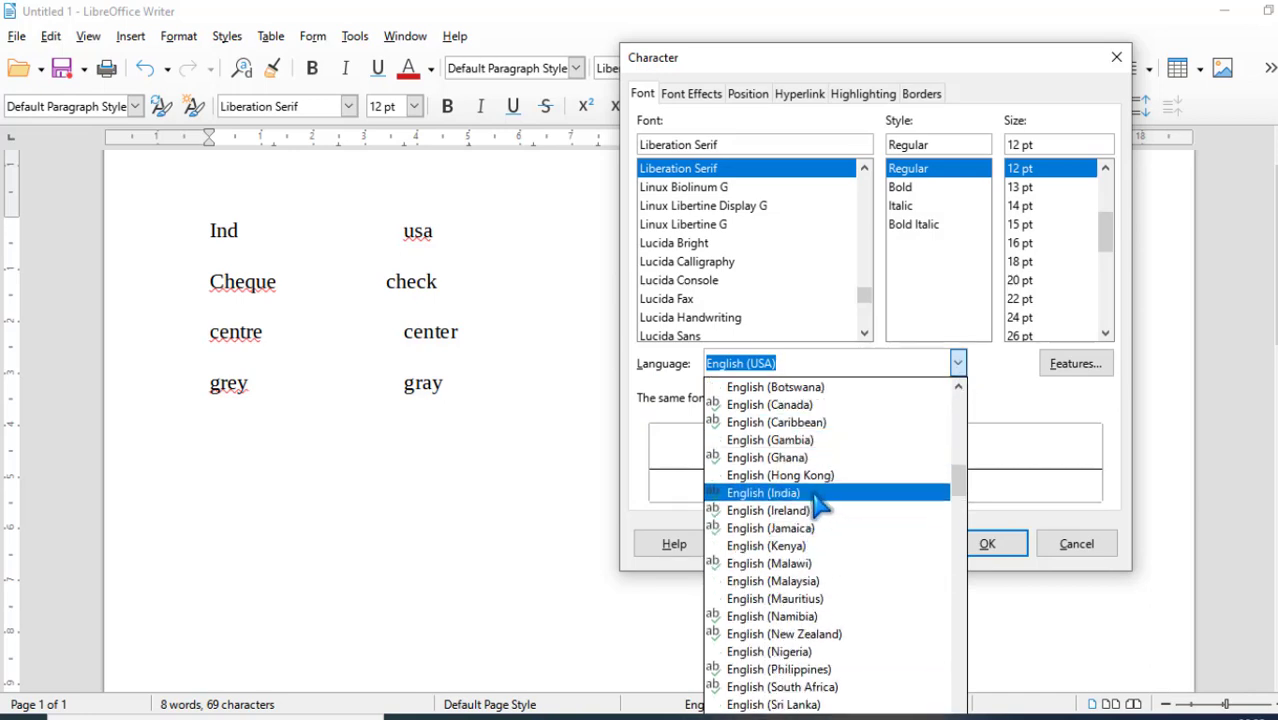
{"action": "left_click", "coordinate": [822, 497]}
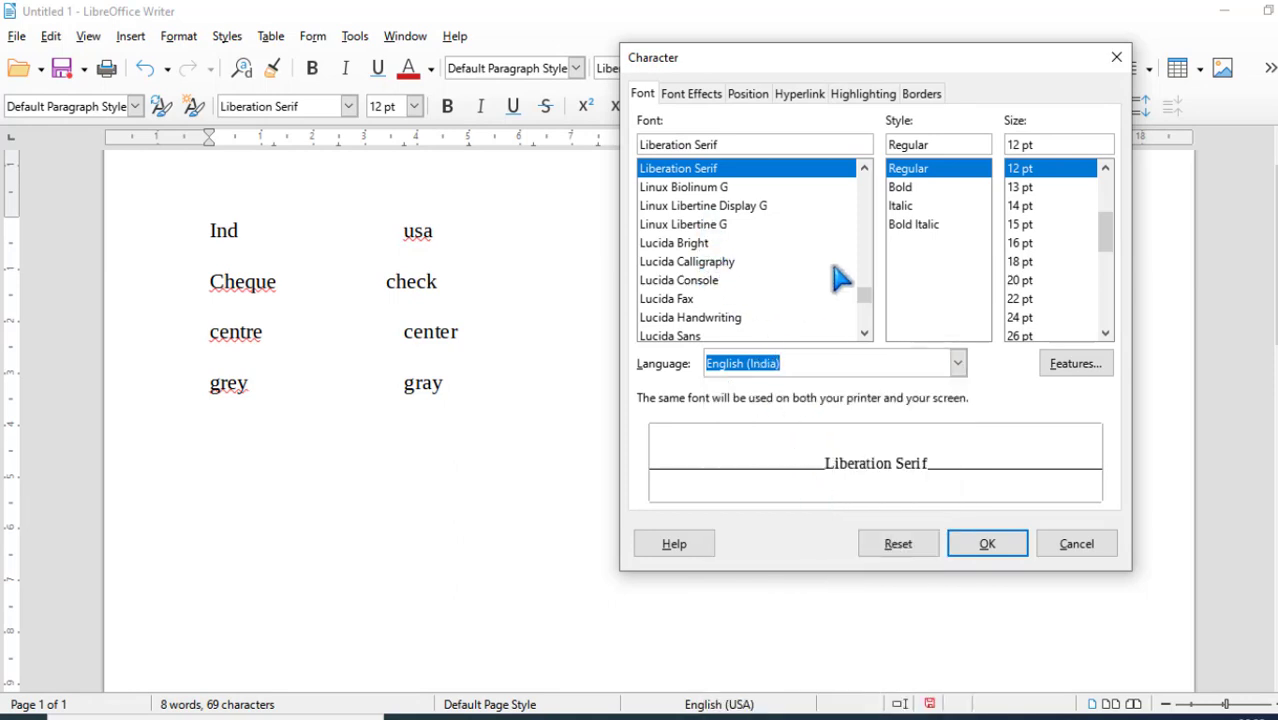
Step: Set the font to Lucida Bright at 16 pt and apply the character settings
{"action": "left_click", "coordinate": [1045, 245]}
{"action": "left_click", "coordinate": [675, 245]}
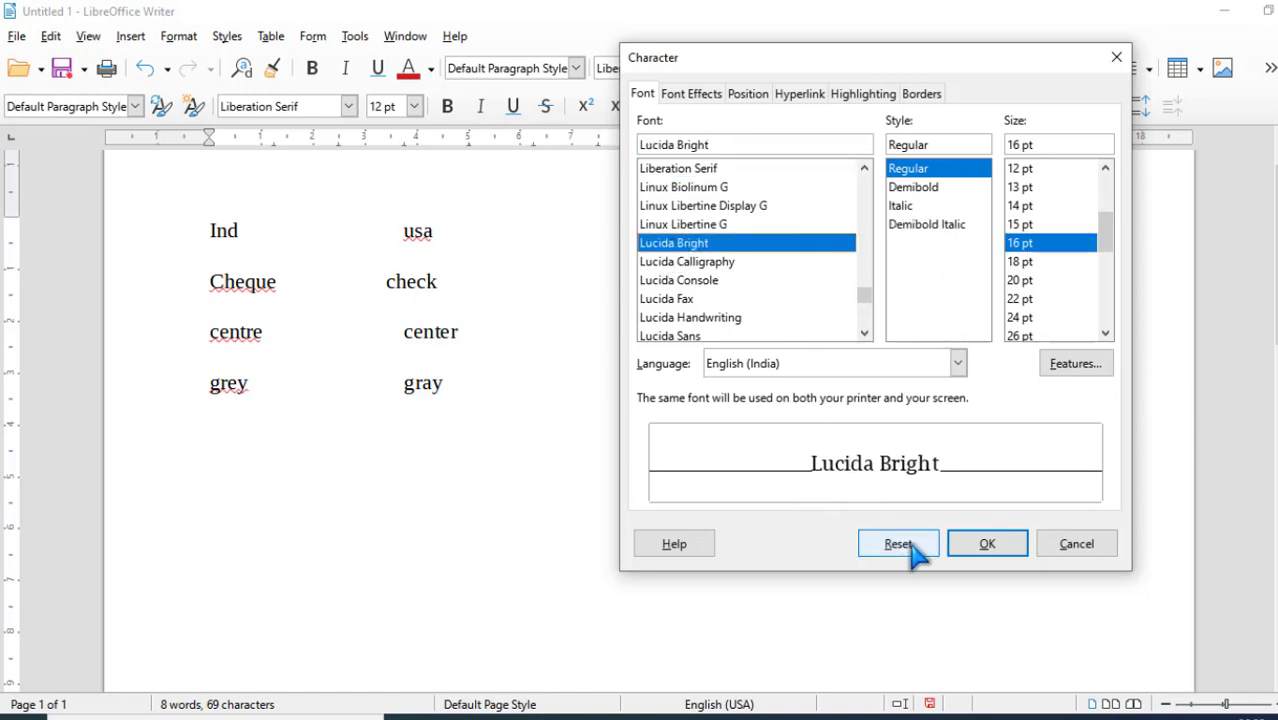
{"action": "left_click", "coordinate": [987, 547]}
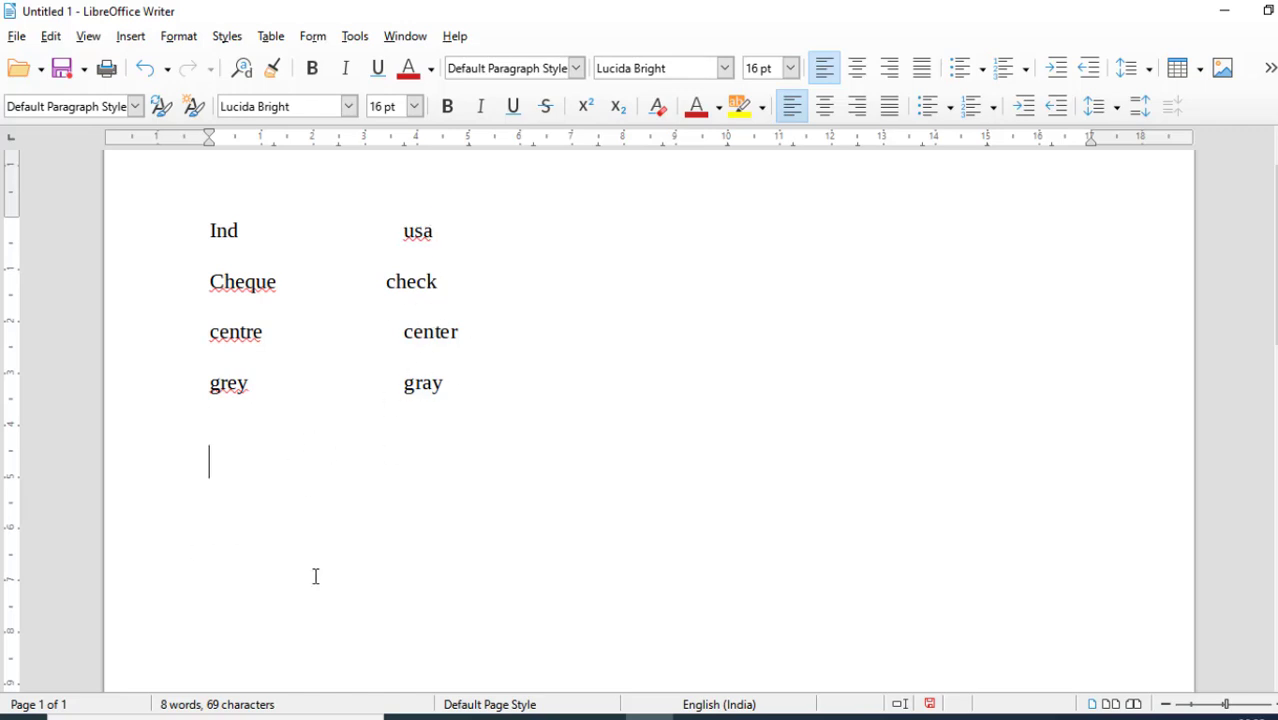
{"action": "type", "text": "che"}
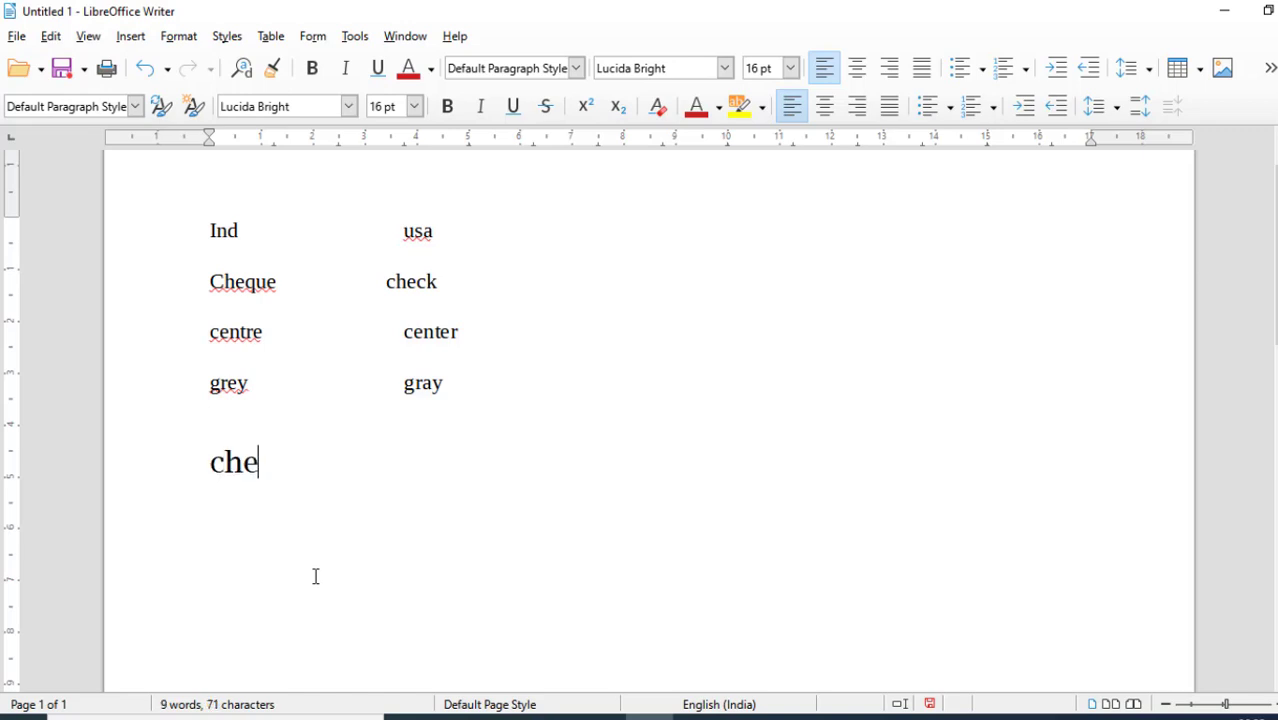
{"action": "type", "text": "ck"}
{"action": "key", "text": "BackSpace"}
{"action": "key", "text": "BackSpace"}
{"action": "key", "text": "BackSpace"}
{"action": "key", "text": "BackSpace"}
{"action": "key", "text": "BackSpace"}
Step: Write "center" and, after a gap, "centre" on the new line below the list
{"action": "type", "text": "ceny"}
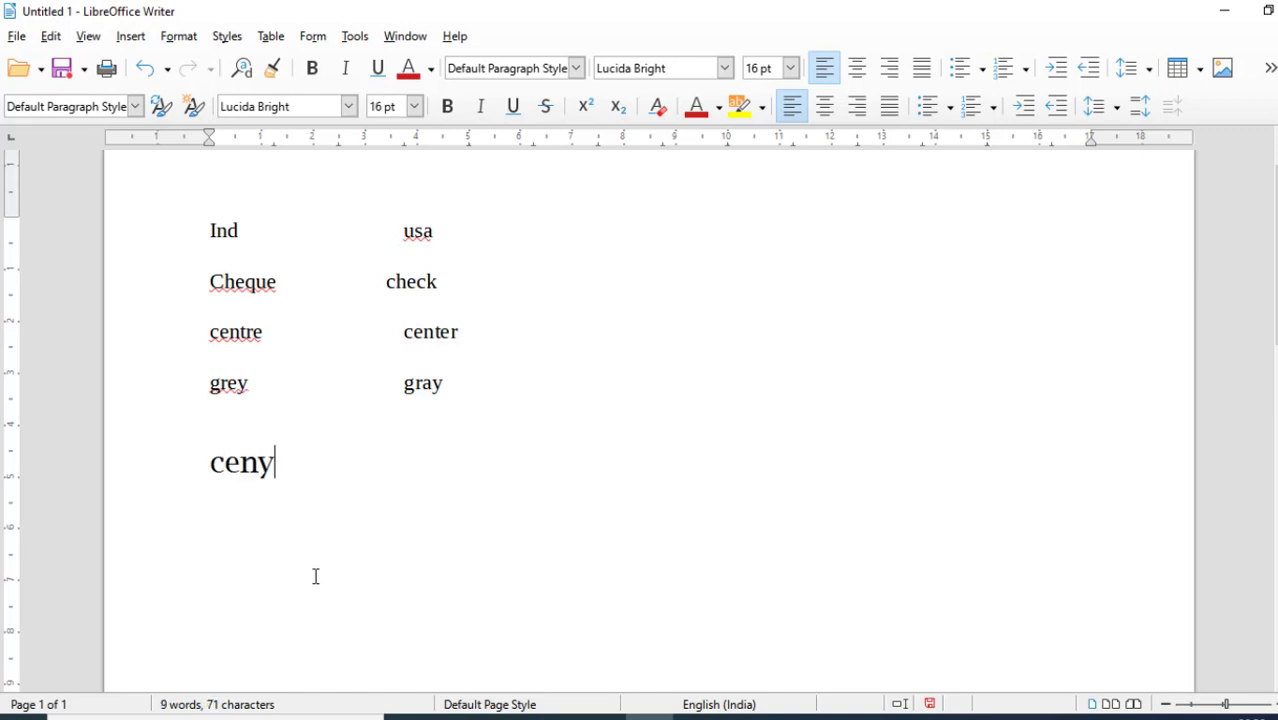
{"action": "key", "text": "BackSpace"}
{"action": "type", "text": "ter "}
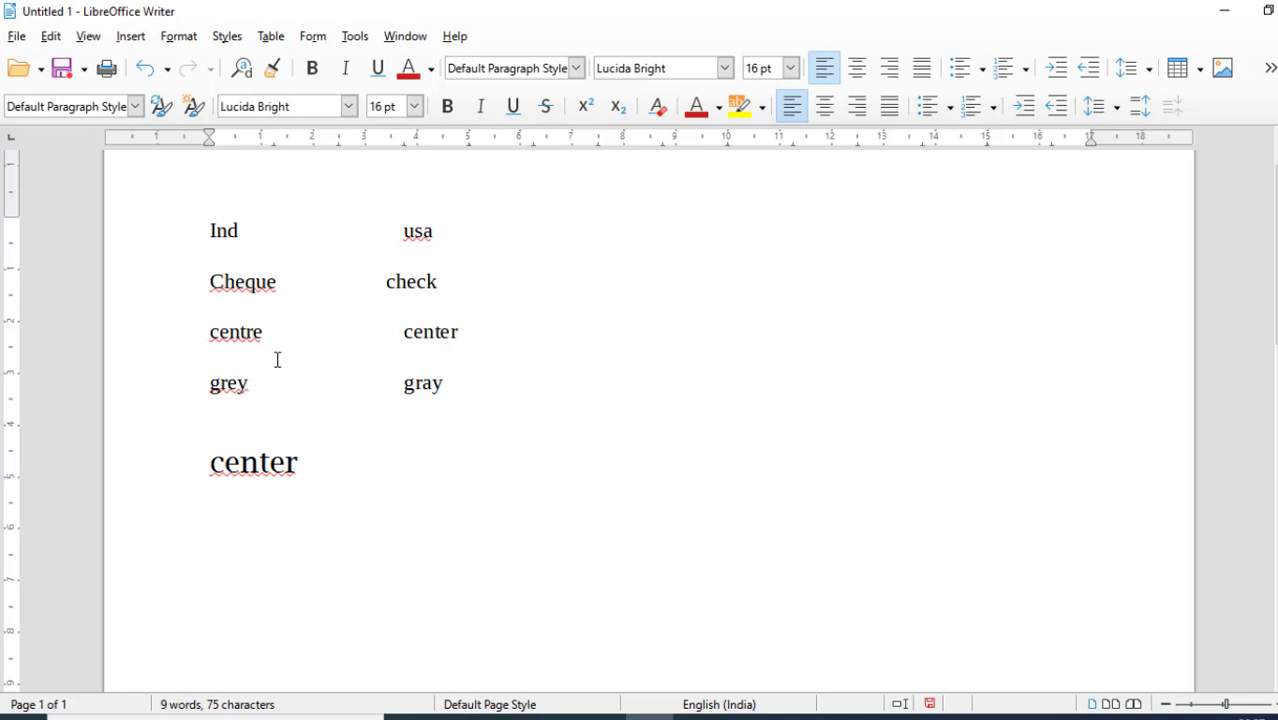
{"action": "type", "text": "     cen"}
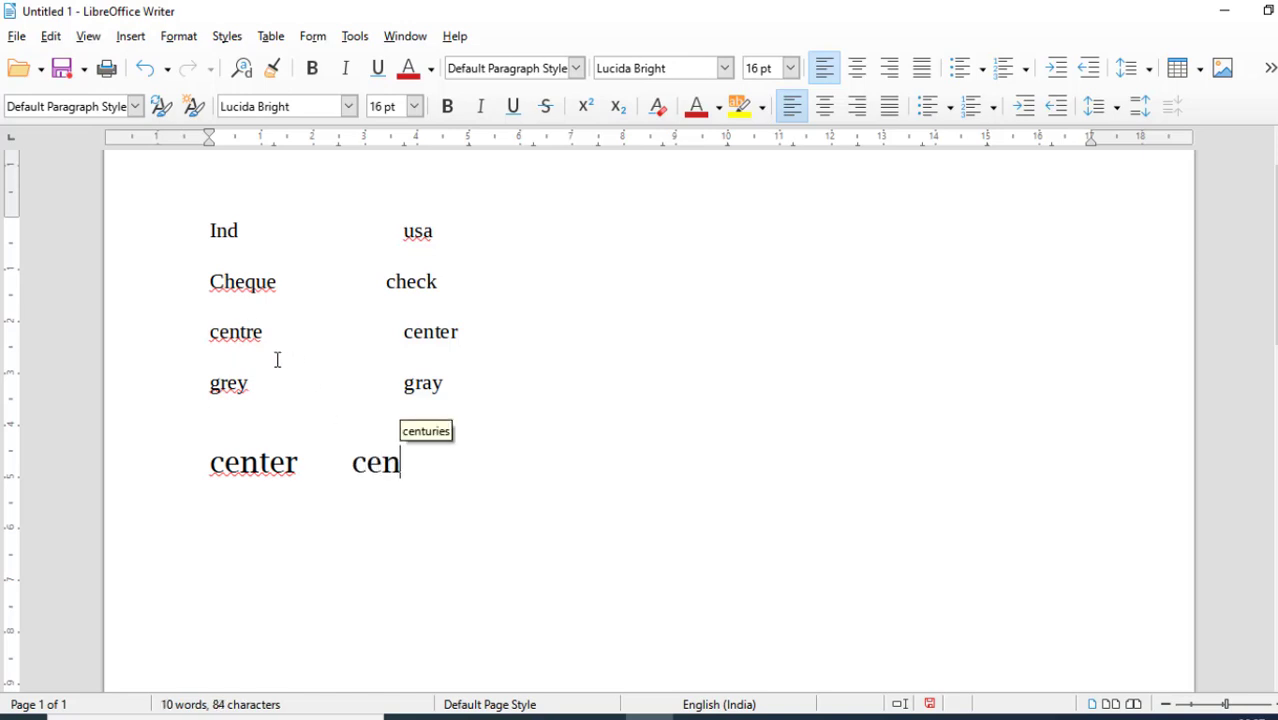
{"action": "type", "text": "tre"}
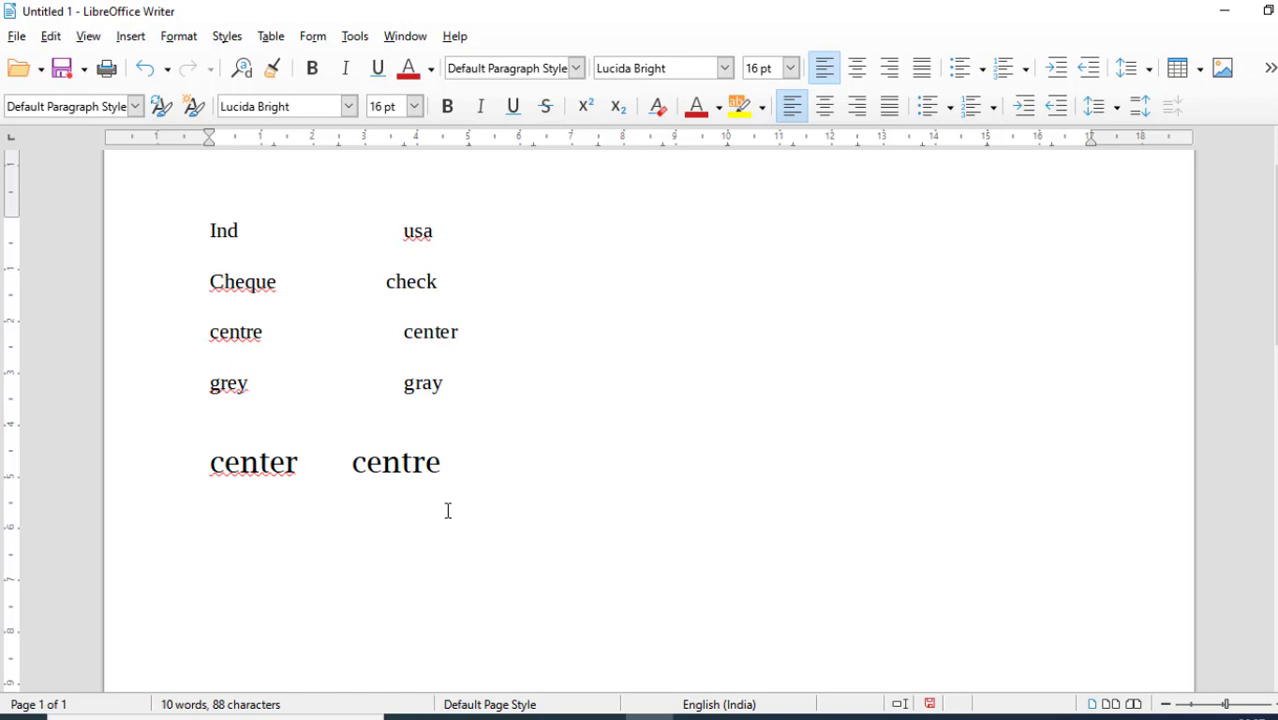
Step: Write "gray" and, after a gap, "grey" on the line below "center" and "centre"
{"action": "type", "text": "gra"}
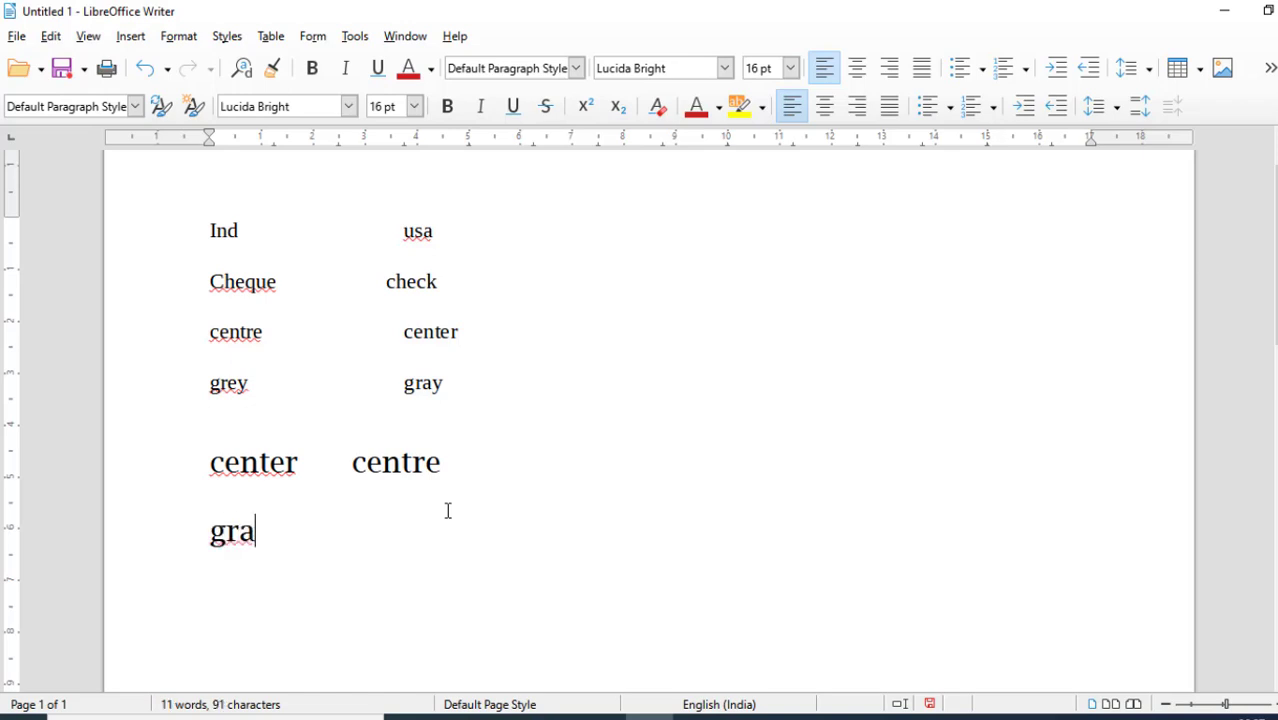
{"action": "type", "text": "y"}
{"action": "type", "text": "grey"}
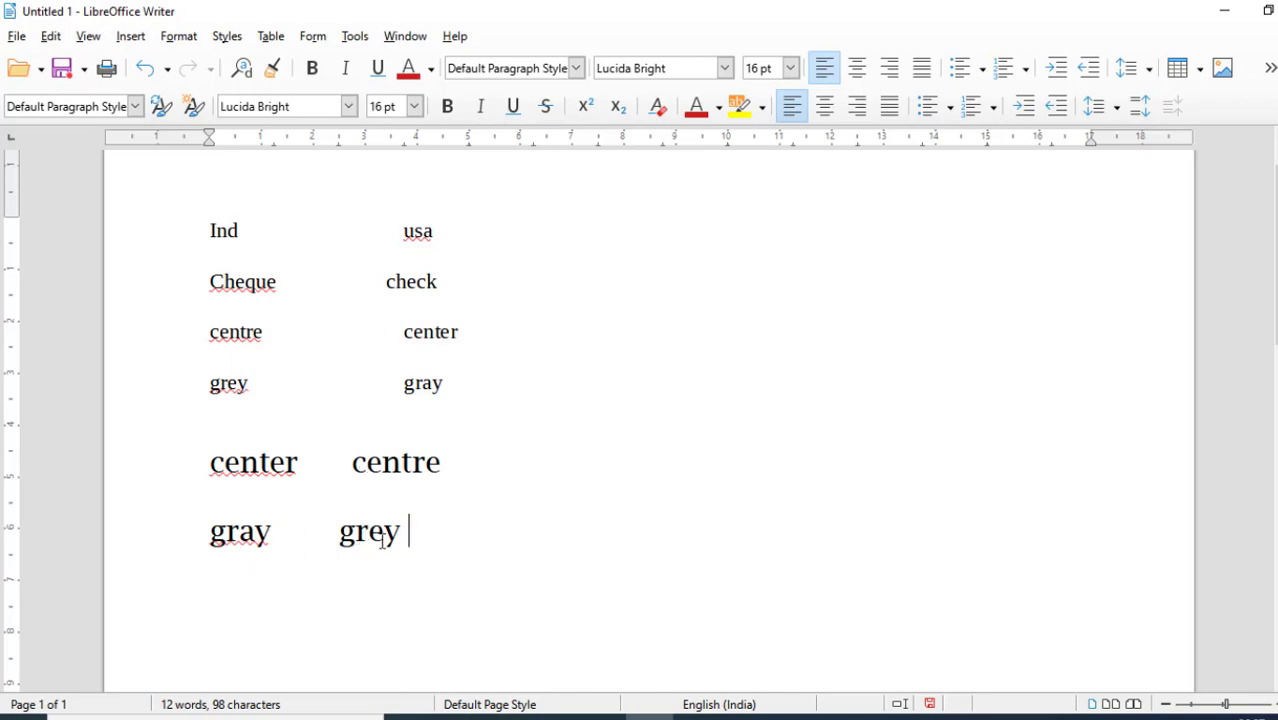
Step: Review the language options offered for the current selection, leaving the text language as it is
{"action": "left_click_drag", "start_coordinate": [405, 532], "coordinate": [180, 224]}
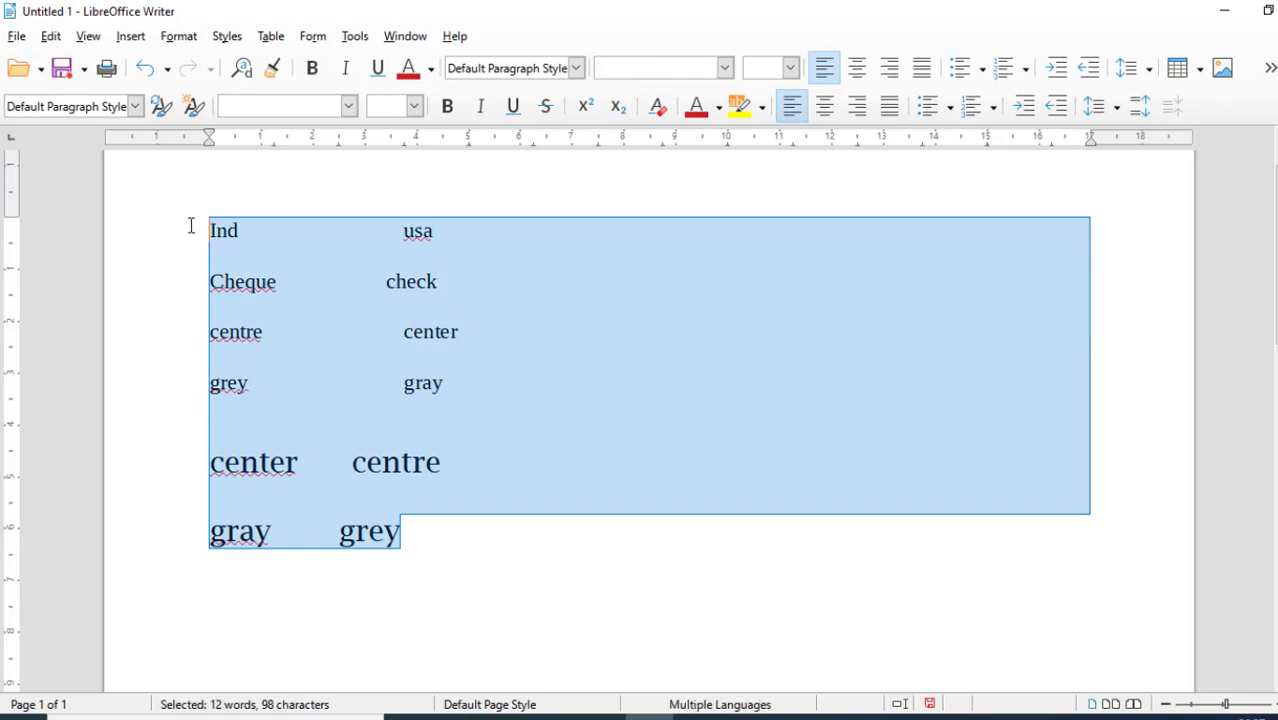
{"action": "left_click", "coordinate": [191, 226]}
{"action": "left_click", "coordinate": [356, 36]}
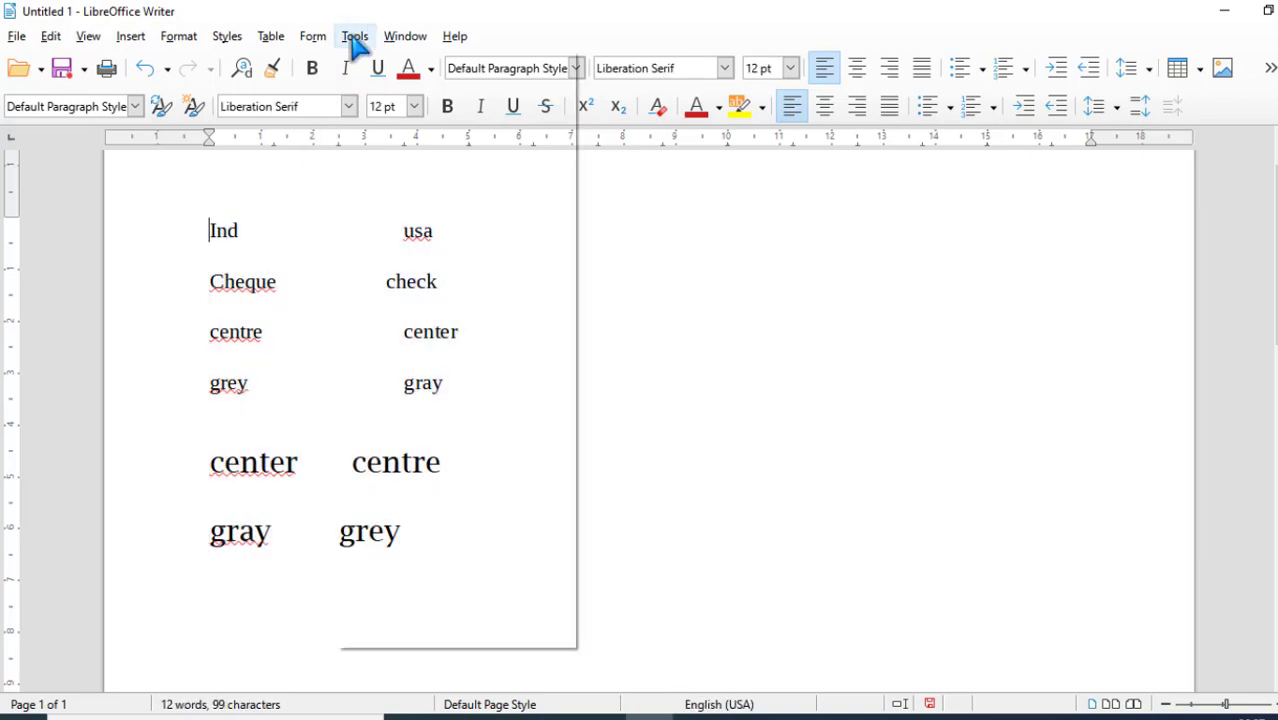
{"action": "mouse_move", "coordinate": [422, 140]}
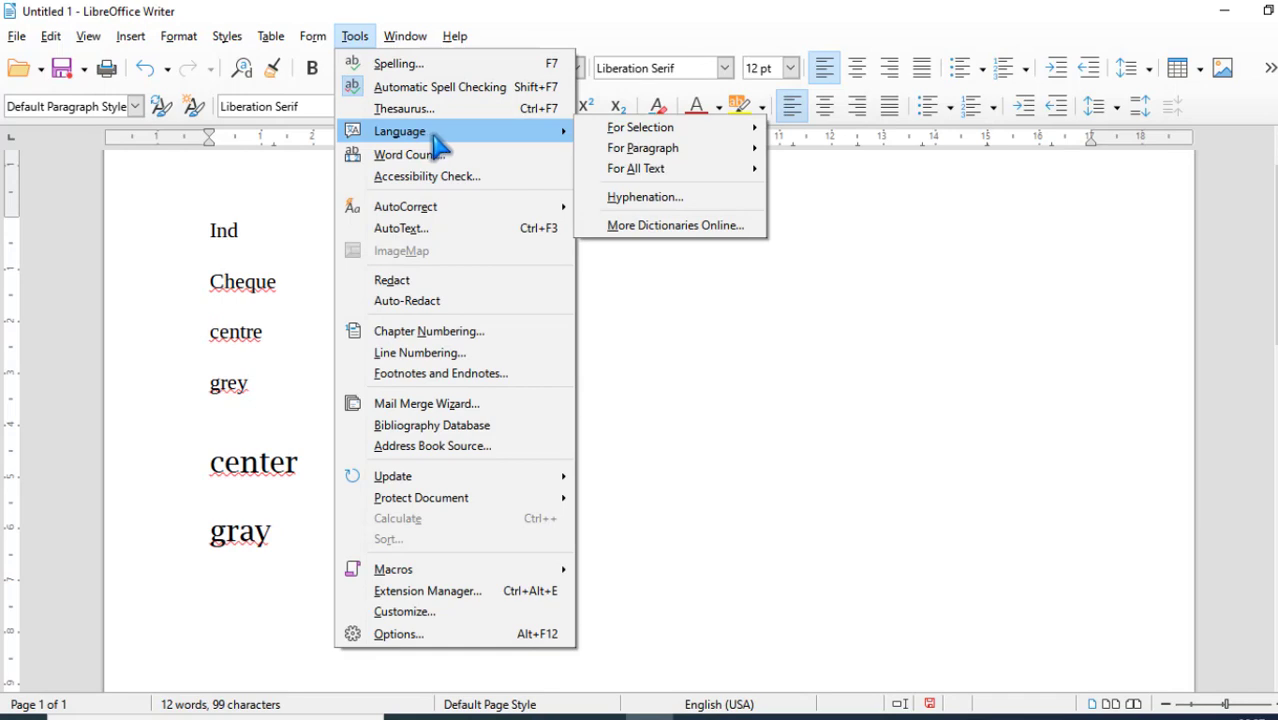
{"action": "mouse_move", "coordinate": [620, 132]}
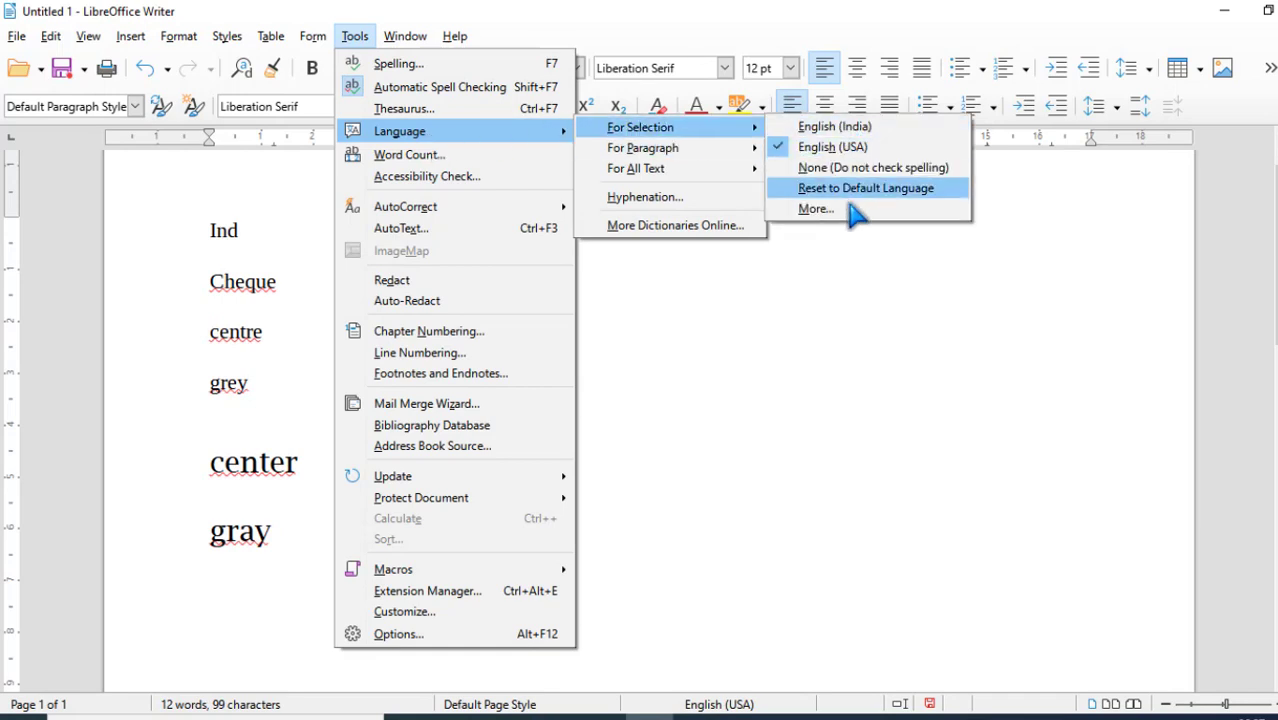
{"action": "left_click", "coordinate": [799, 374]}
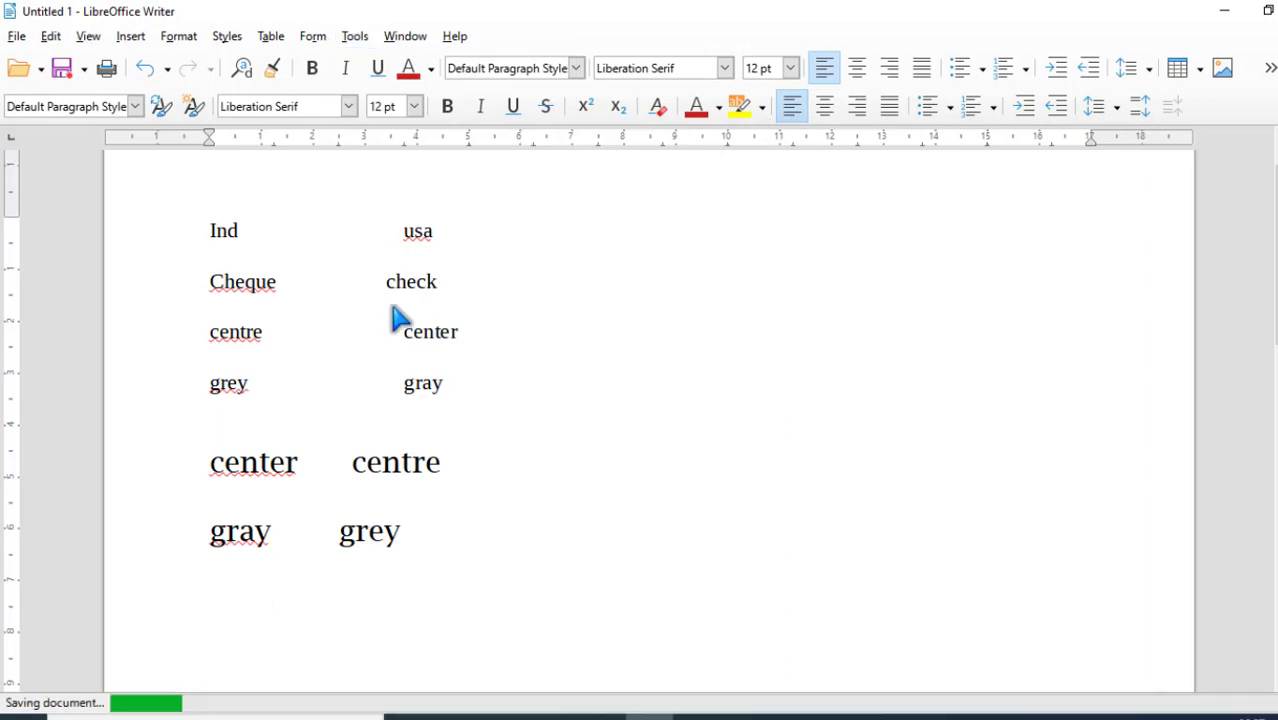
{"action": "left_click", "coordinate": [357, 38]}
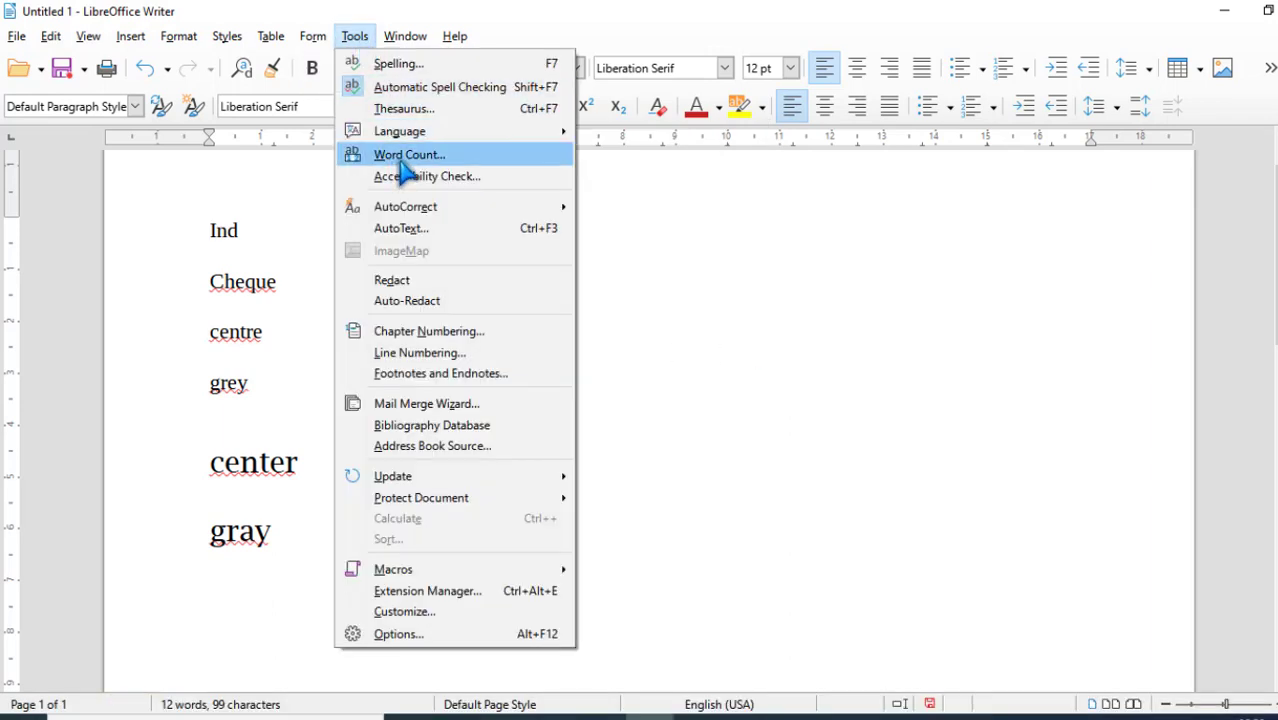
{"action": "left_click", "coordinate": [705, 272]}
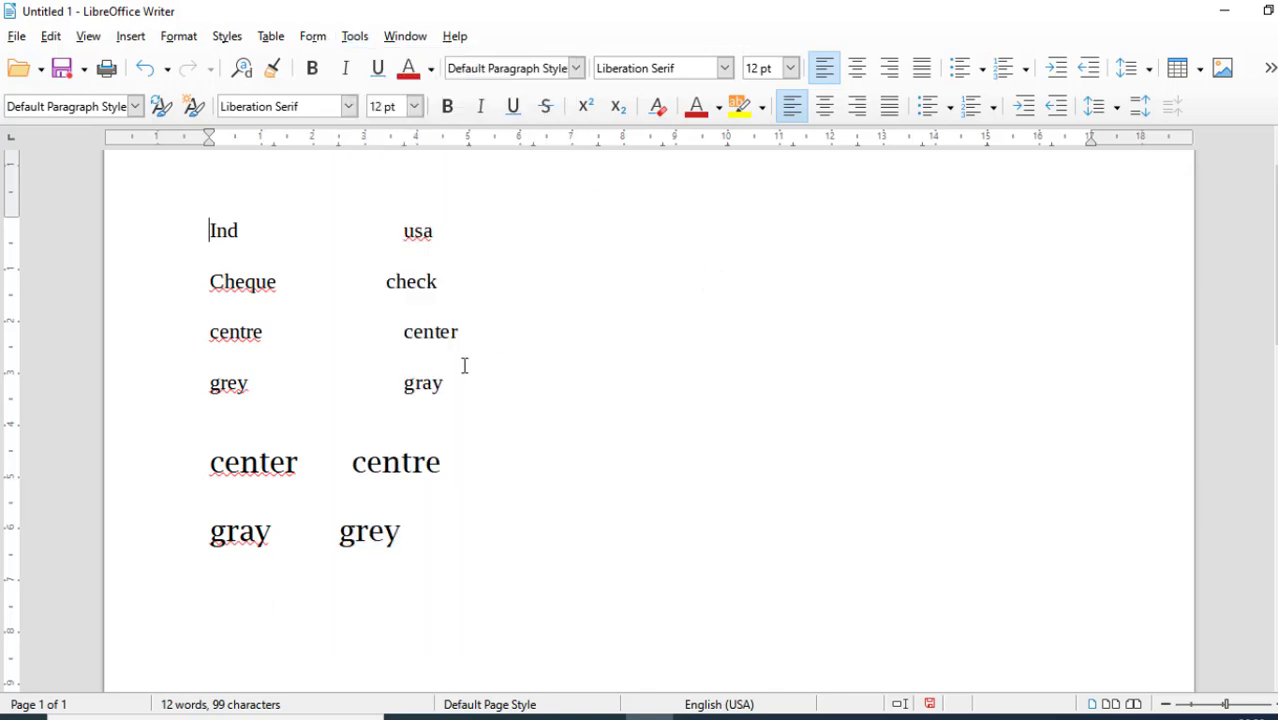
Step: Replace the whole document content with the dummy text by expanding the AutoText shortcut "dt"
{"action": "left_click_drag", "start_coordinate": [485, 540], "coordinate": [212, 405]}
{"action": "key", "text": "ctrl+a"}
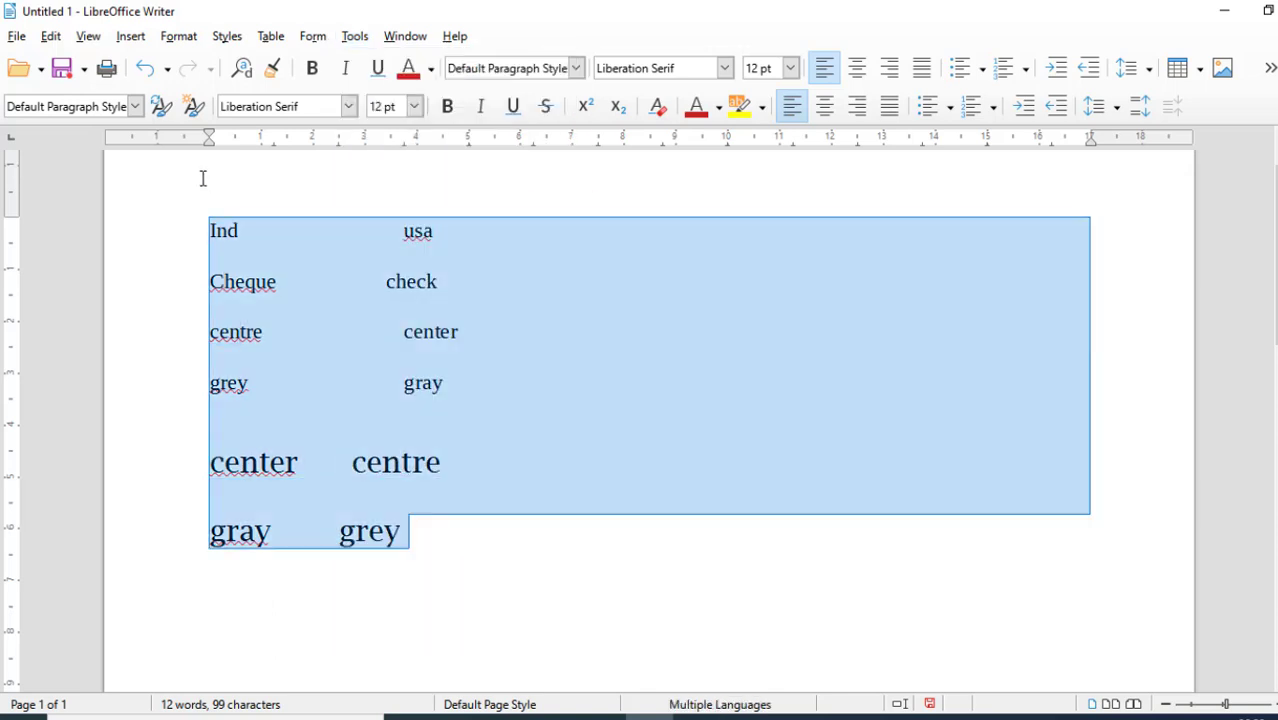
{"action": "key", "text": "Delete"}
{"action": "type", "text": "dt"}
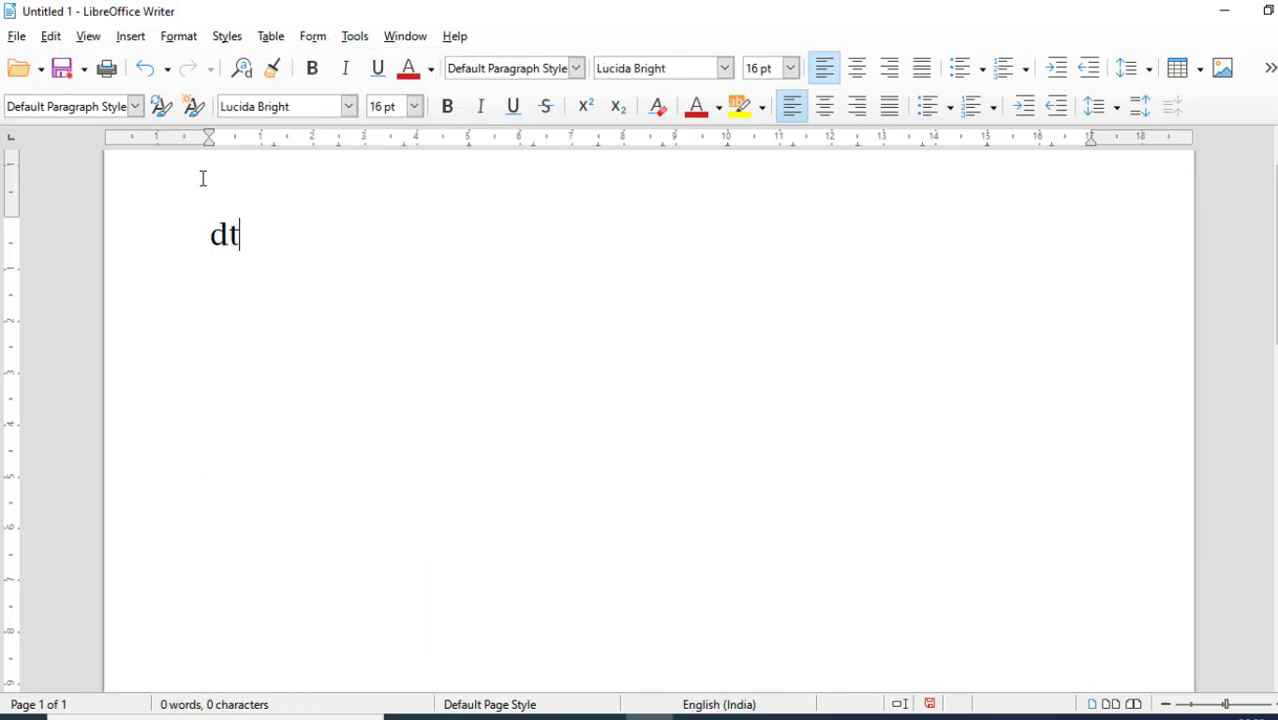
{"action": "key", "text": "F3"}
{"action": "scroll", "coordinate": [203, 178], "scroll_direction": "up", "scroll_amount": 5}
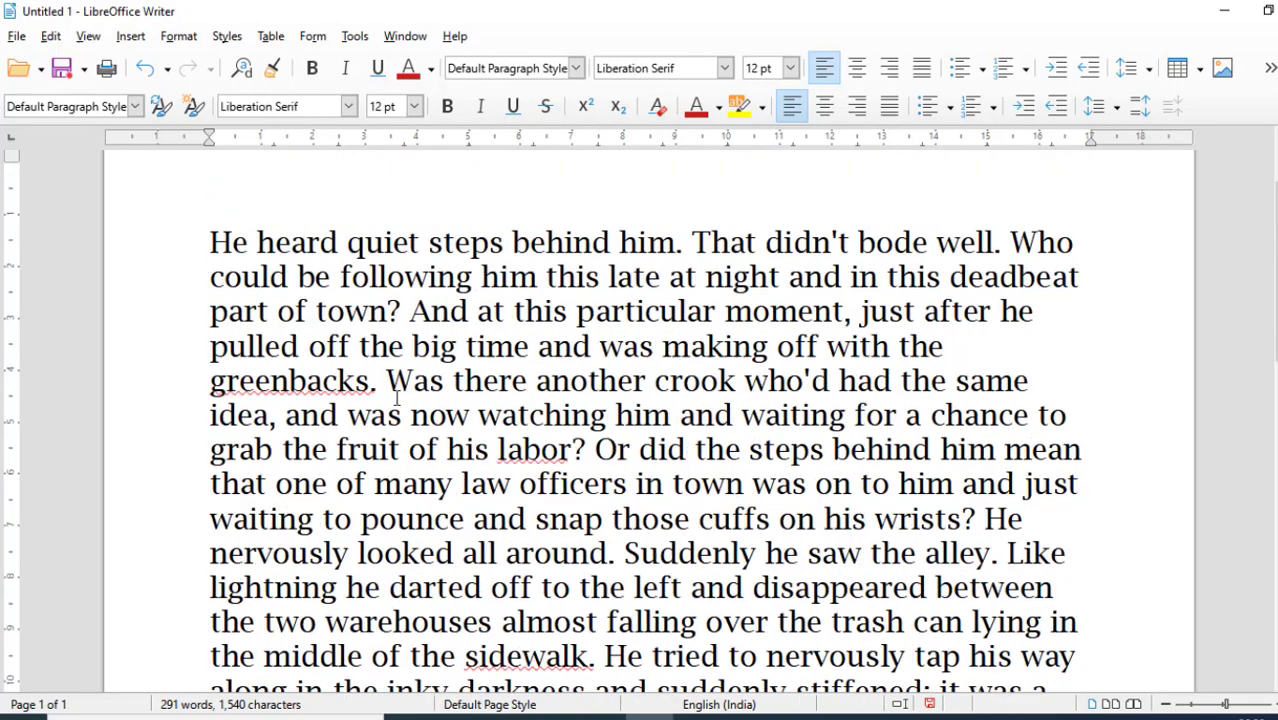
{"action": "scroll", "coordinate": [342, 348], "scroll_direction": "up", "scroll_amount": 2}
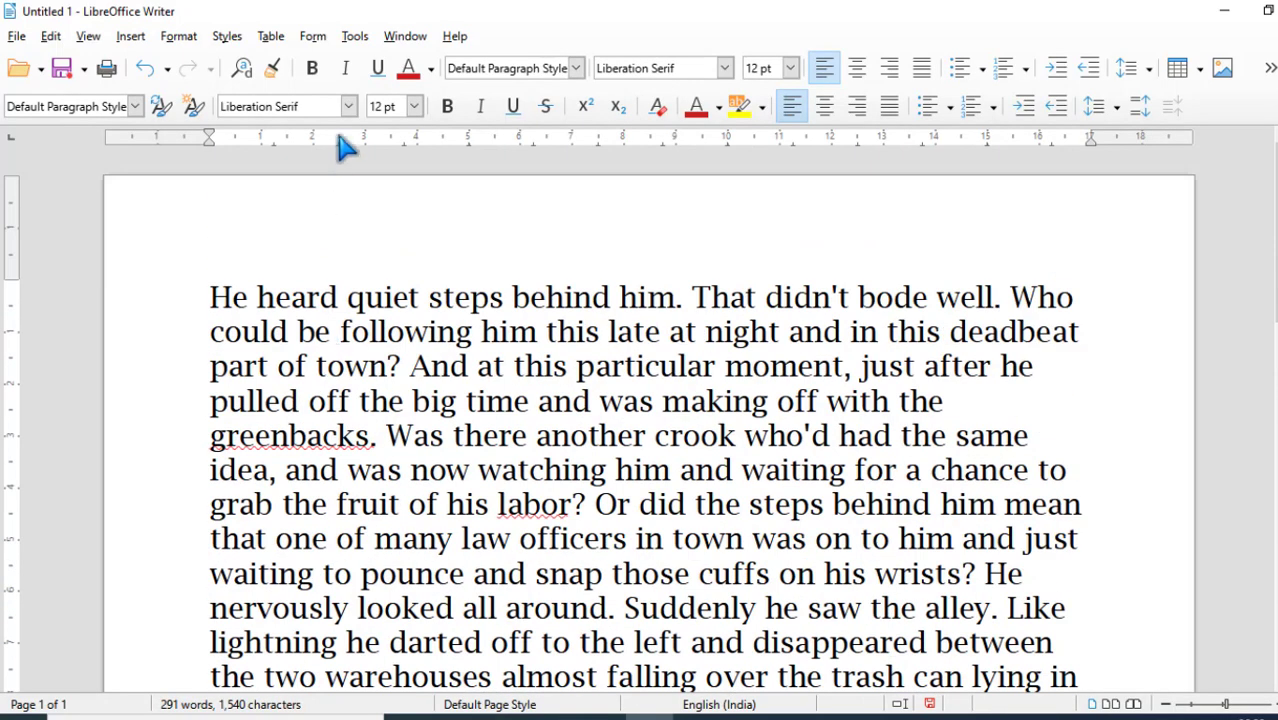
Step: Check the Word Count statistics for the whole document and close them
{"action": "left_click", "coordinate": [355, 38]}
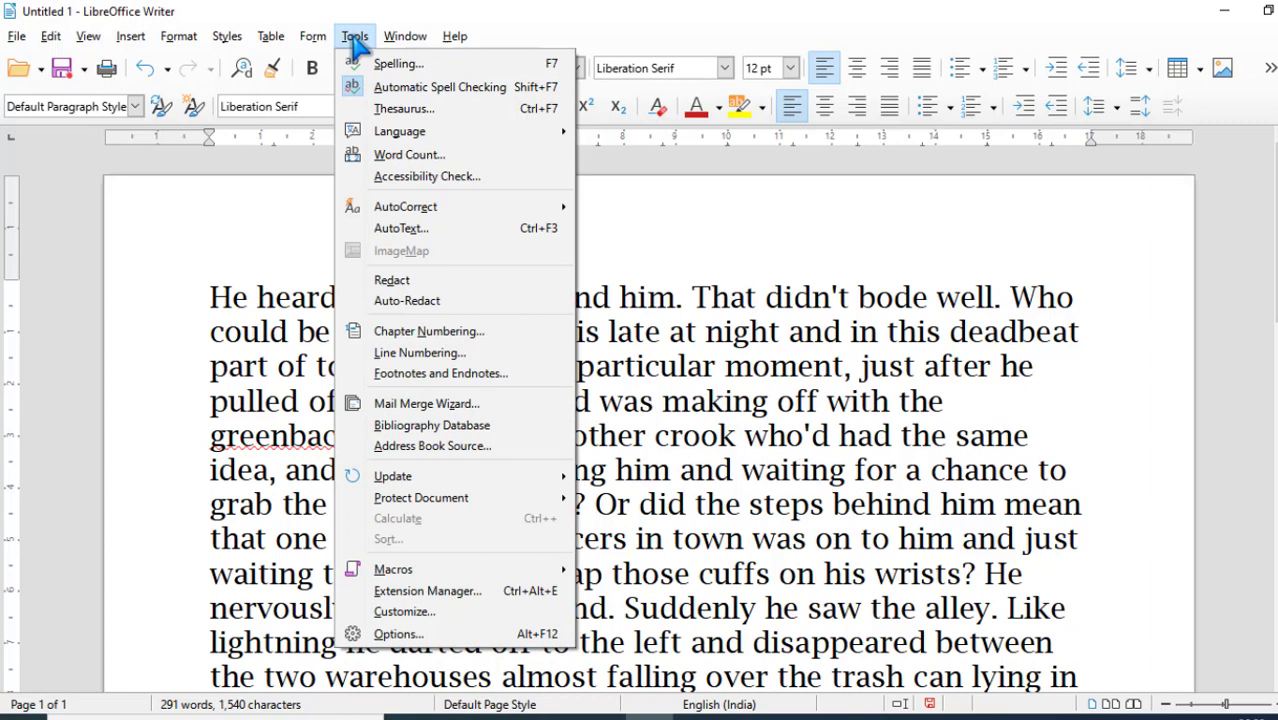
{"action": "left_click", "coordinate": [427, 156]}
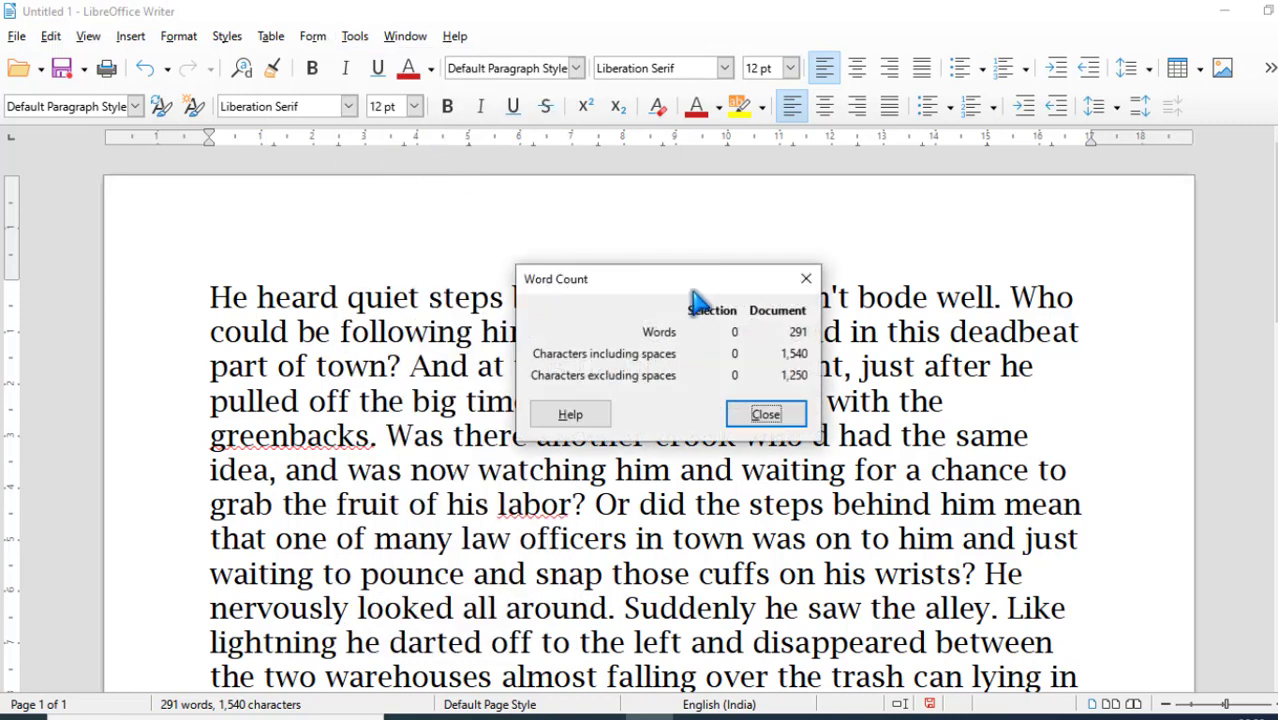
{"action": "left_click_drag", "start_coordinate": [696, 289], "coordinate": [733, 212]}
{"action": "left_click_drag", "start_coordinate": [662, 180], "coordinate": [653, 214]}
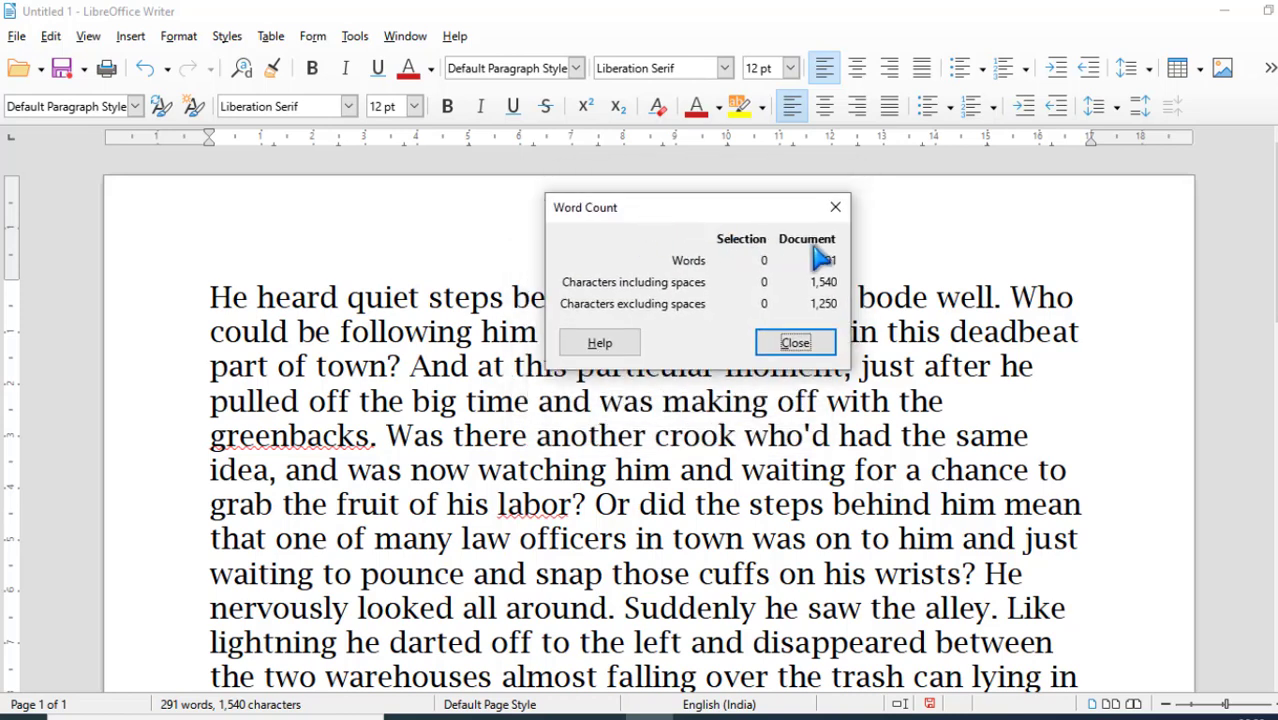
{"action": "left_click_drag", "start_coordinate": [741, 204], "coordinate": [806, 181]}
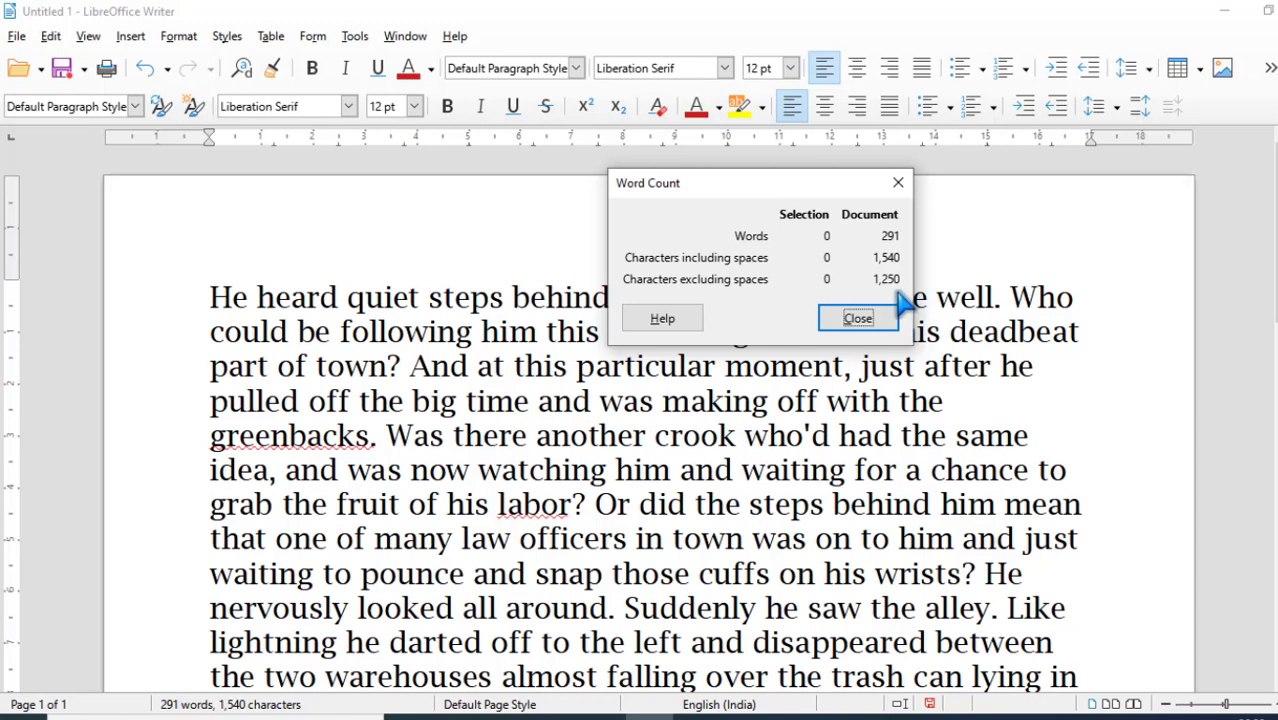
{"action": "left_click_drag", "start_coordinate": [806, 196], "coordinate": [698, 203]}
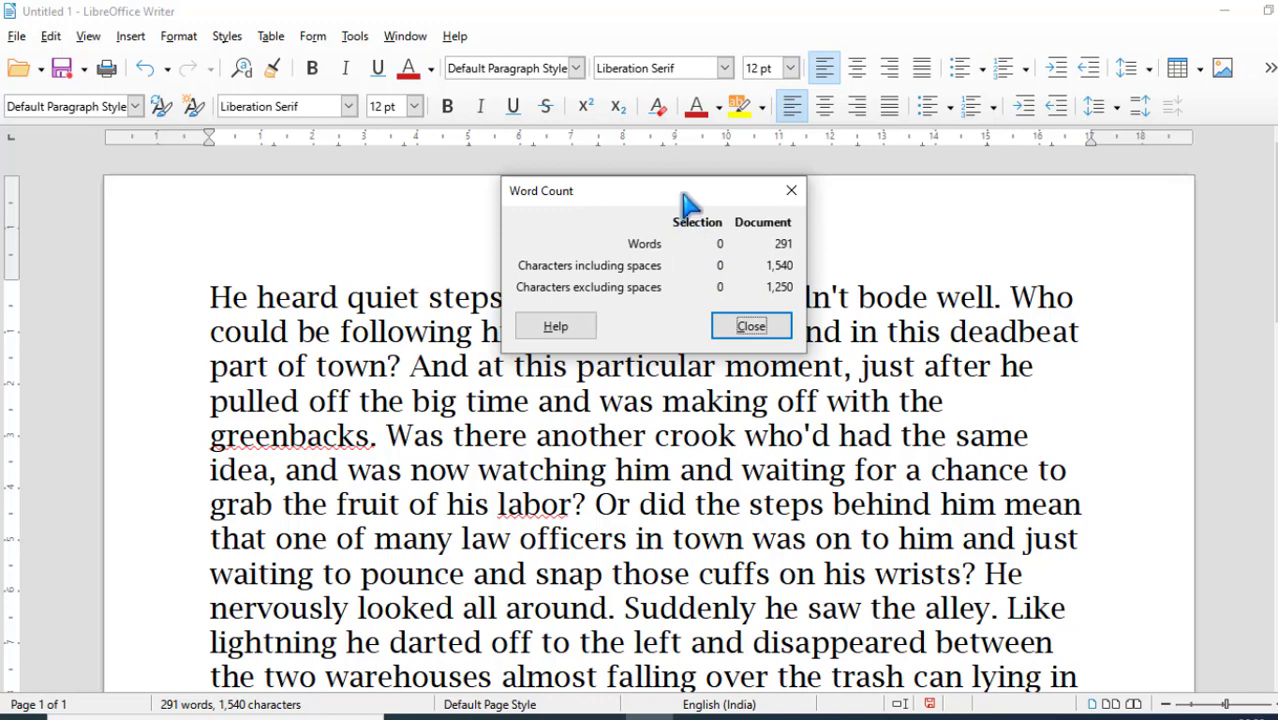
{"action": "left_click_drag", "start_coordinate": [680, 193], "coordinate": [787, 270]}
{"action": "left_click", "coordinate": [857, 404]}
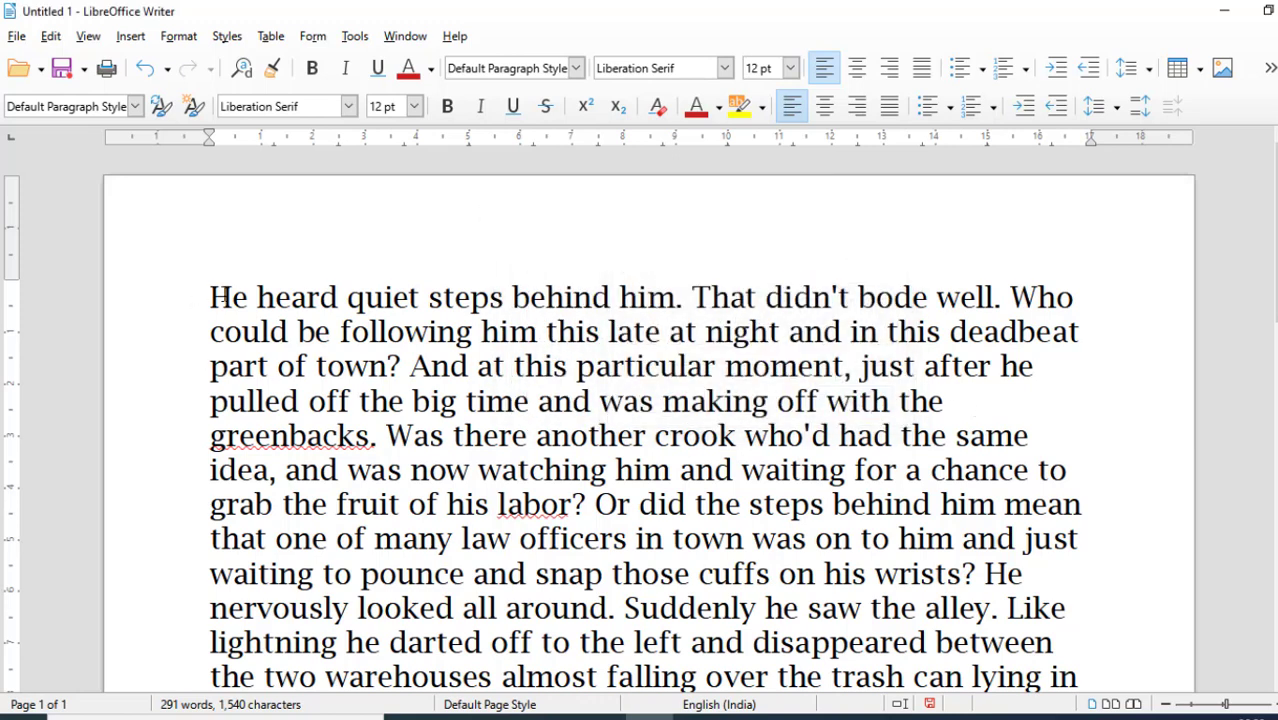
Step: Check the Word Count for only the first two lines of the dummy text, then clear the selection
{"action": "left_click_drag", "start_coordinate": [214, 297], "coordinate": [1093, 338]}
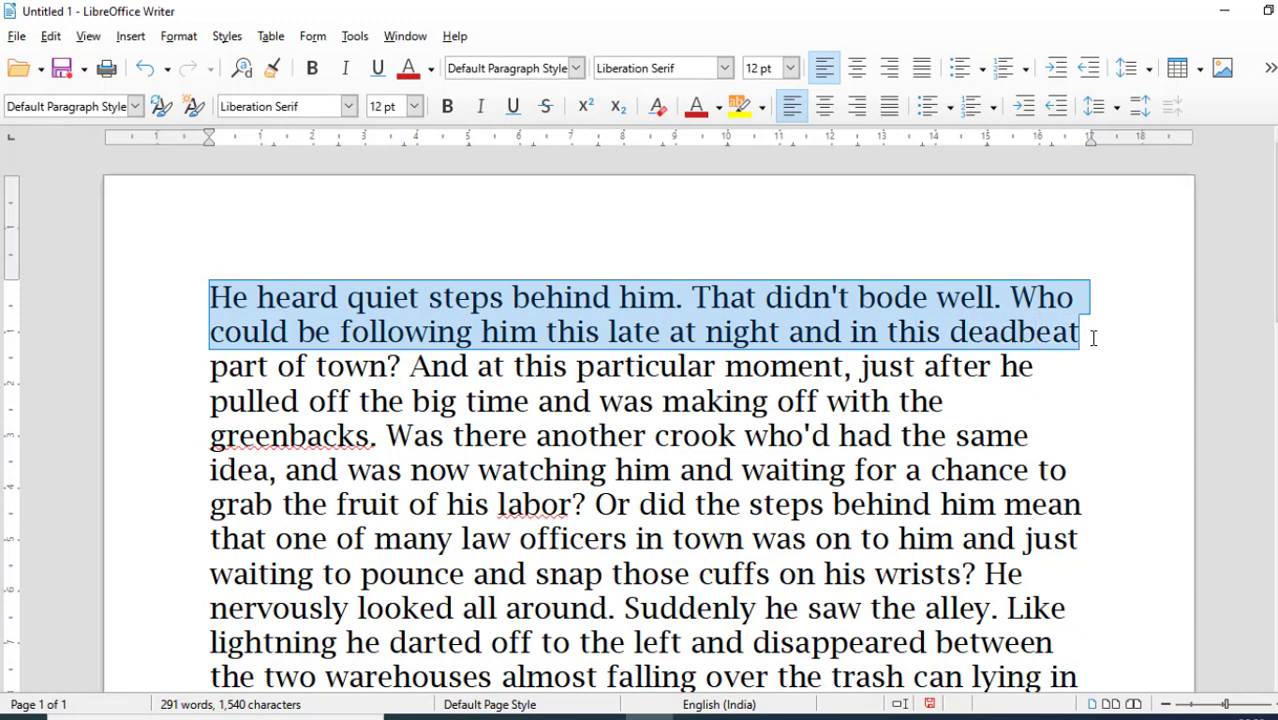
{"action": "left_click", "coordinate": [355, 36]}
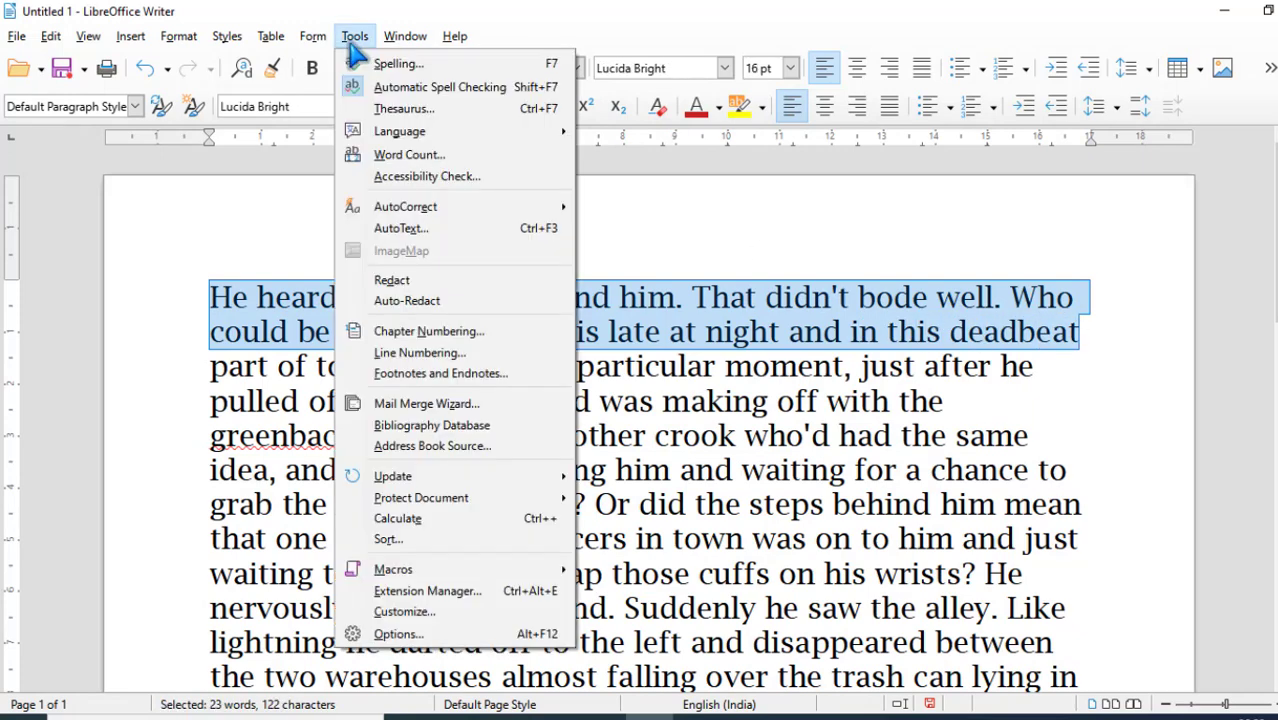
{"action": "left_click", "coordinate": [430, 157]}
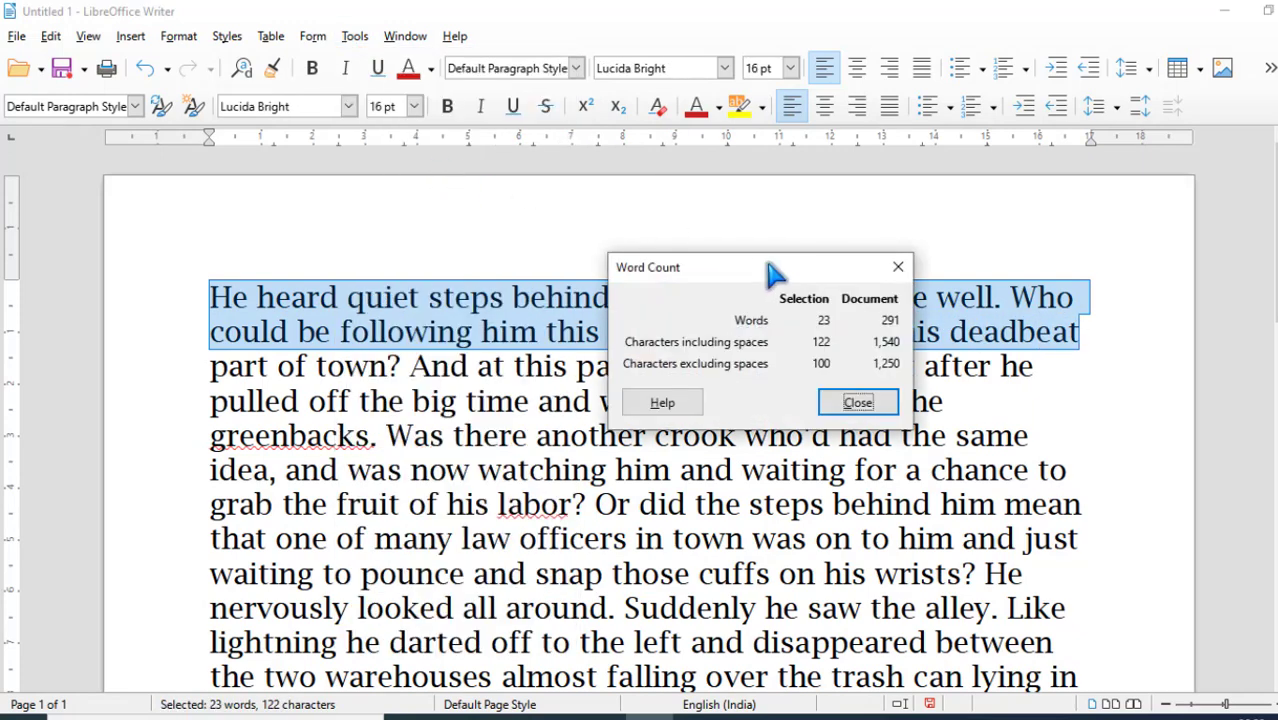
{"action": "left_click_drag", "start_coordinate": [775, 272], "coordinate": [938, 193]}
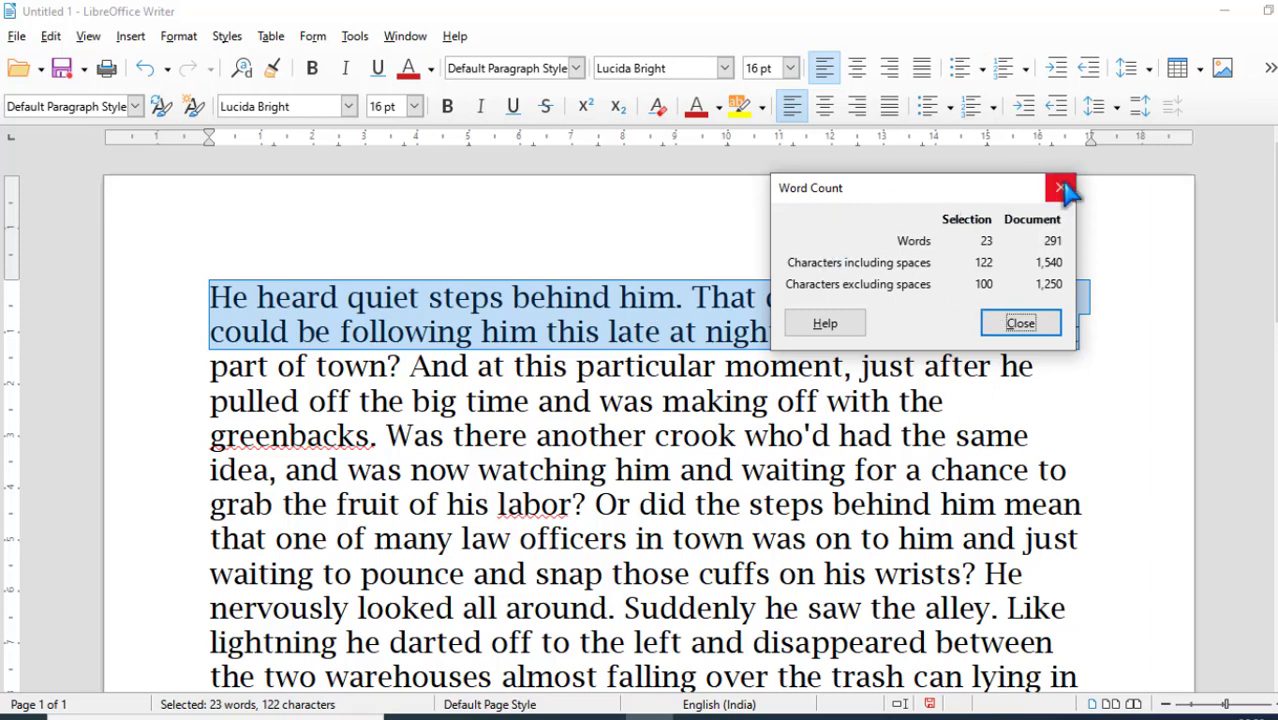
{"action": "left_click", "coordinate": [1025, 323]}
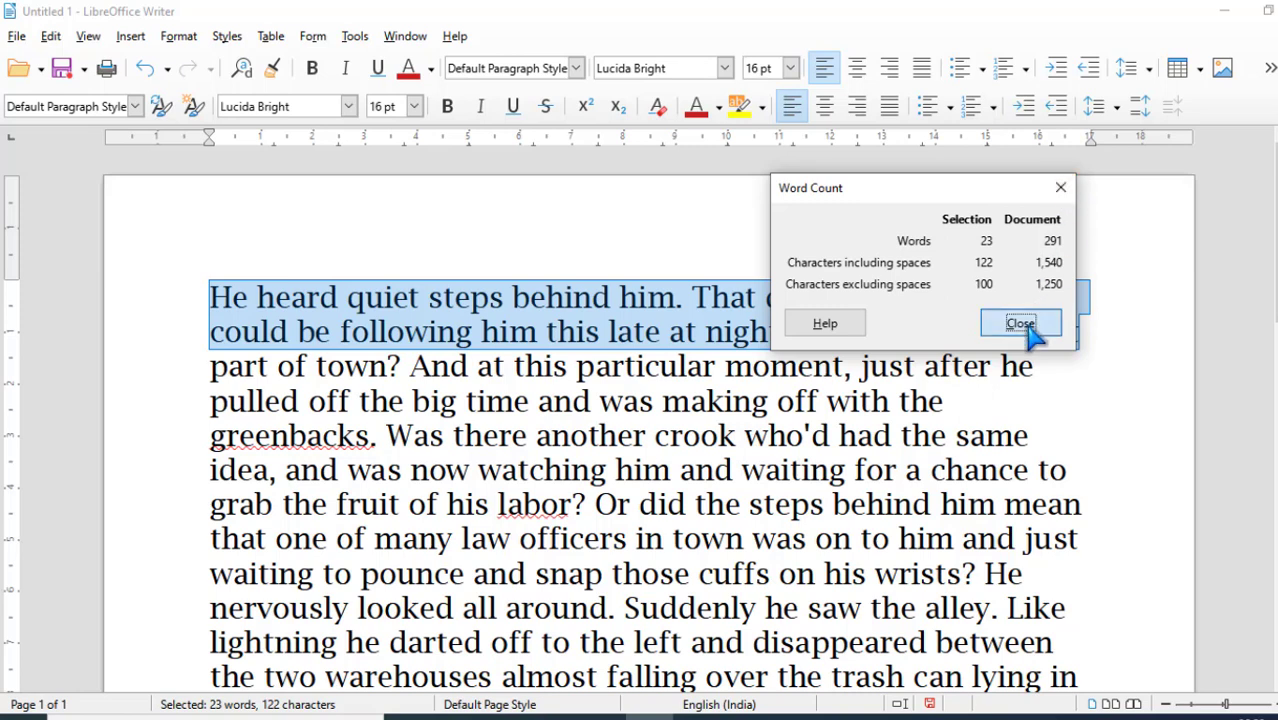
{"action": "left_click", "coordinate": [865, 366]}
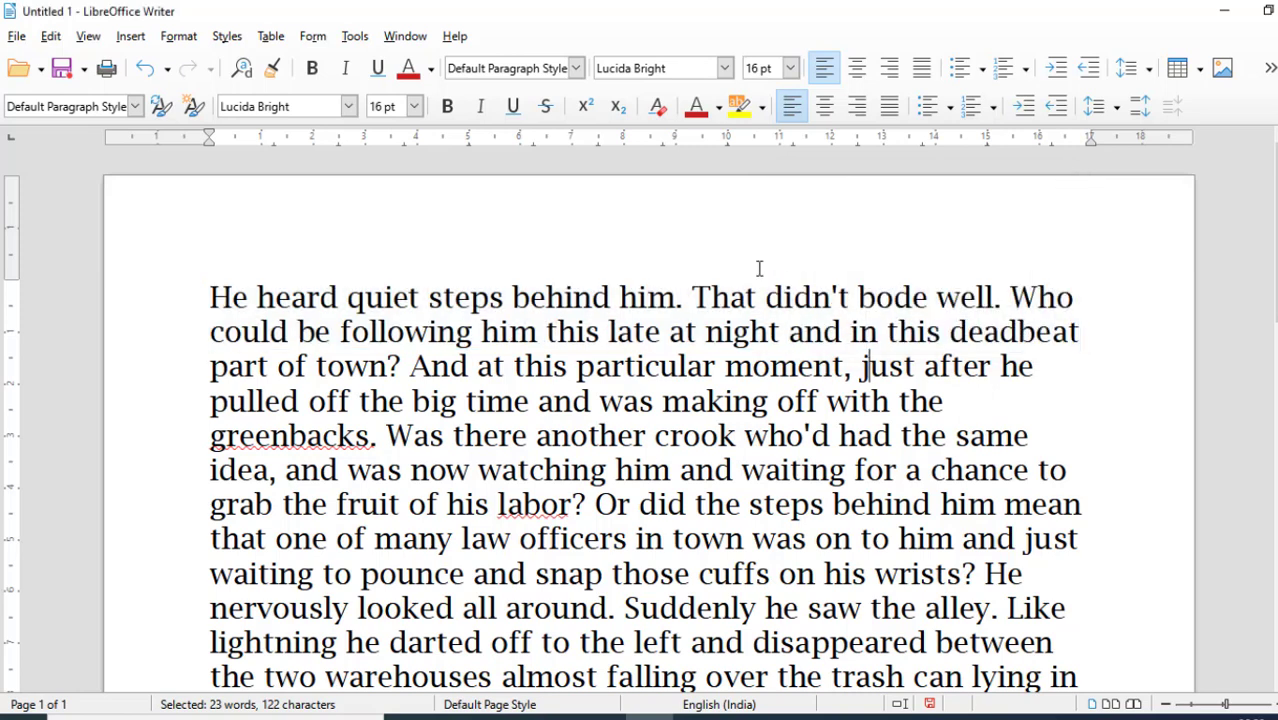
Step: Run the Accessibility Check on the document and dismiss its report
{"action": "left_click", "coordinate": [352, 36]}
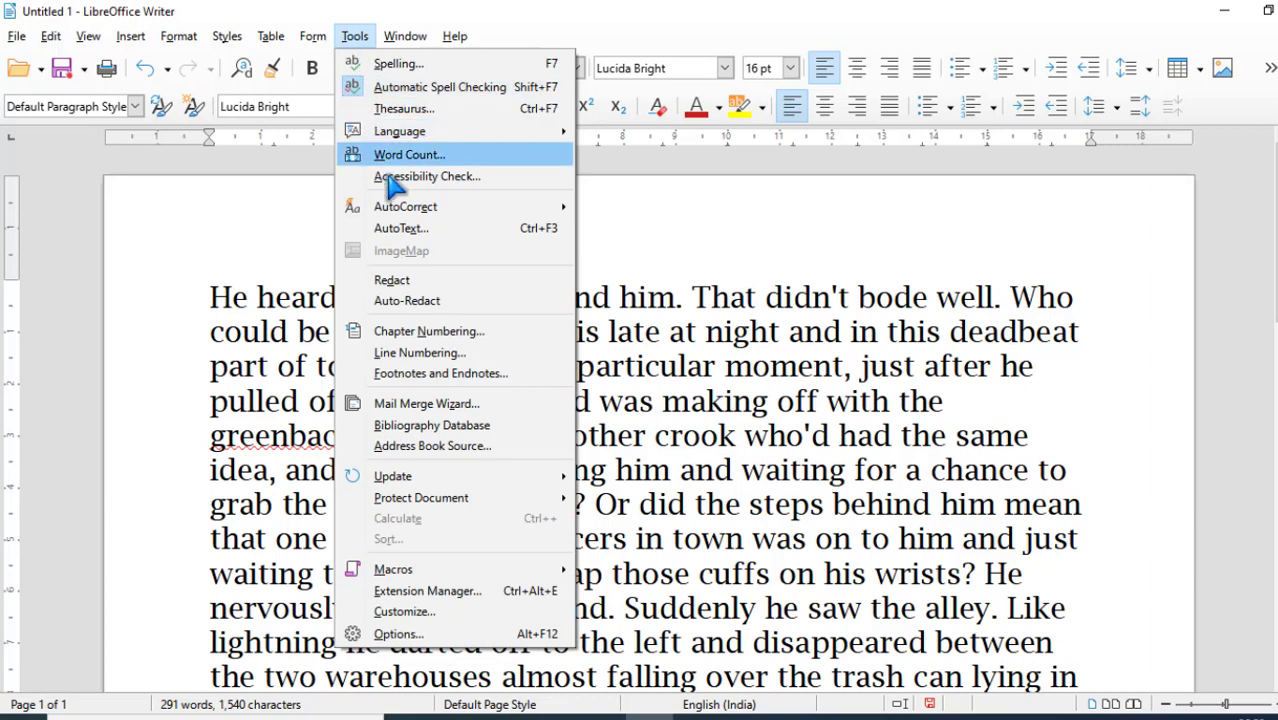
{"action": "left_click", "coordinate": [497, 188]}
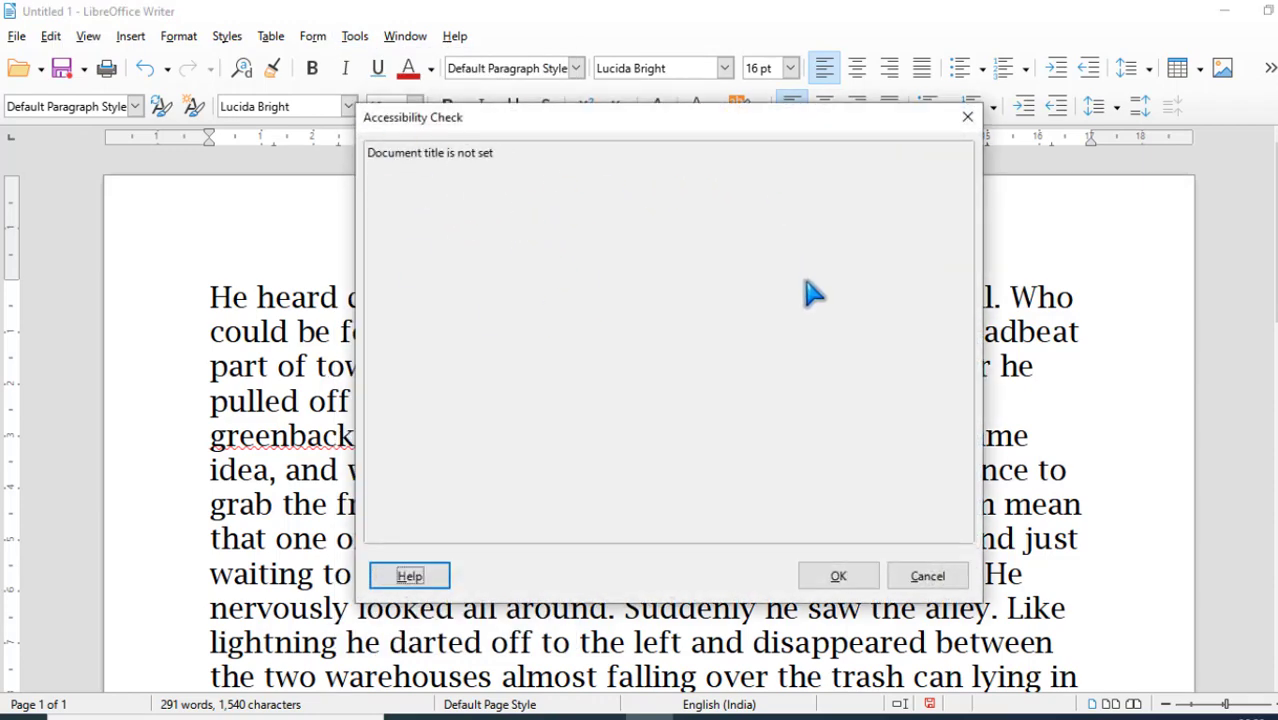
{"action": "left_click", "coordinate": [927, 578]}
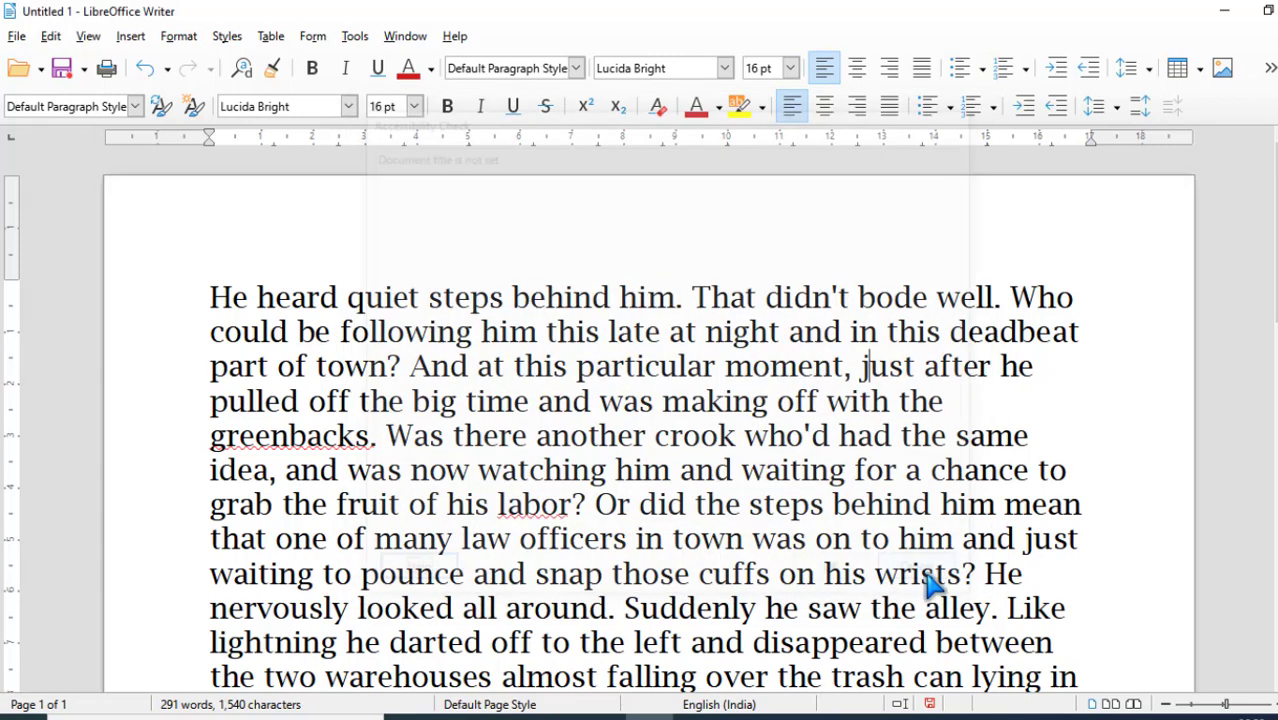
Step: Turn off the While Typing option of AutoCorrect and check that setting again
{"action": "left_click", "coordinate": [362, 40]}
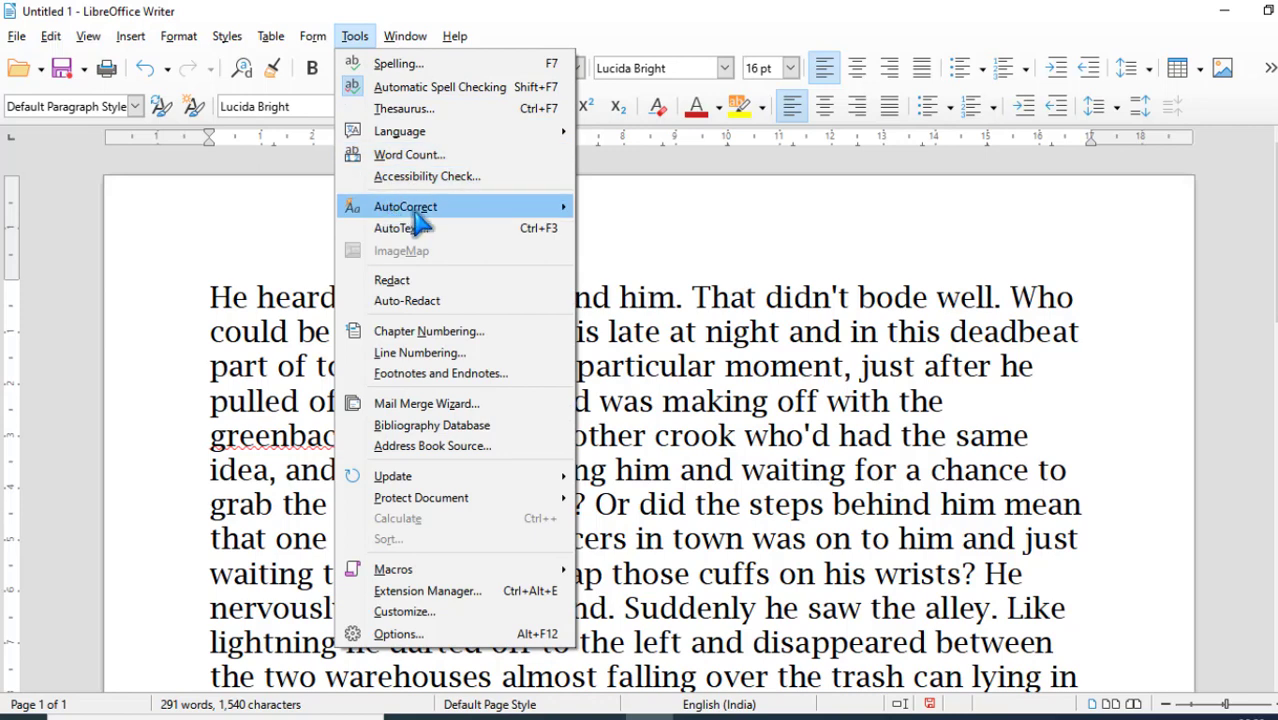
{"action": "mouse_move", "coordinate": [414, 214]}
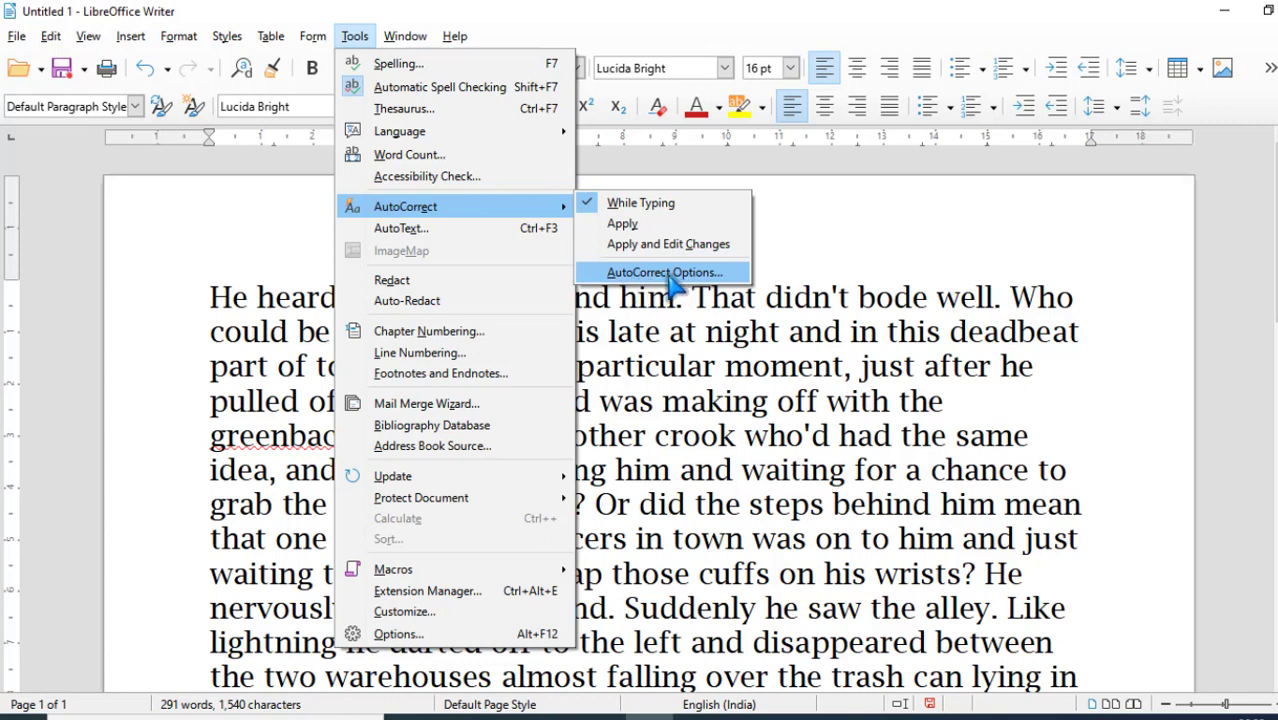
{"action": "left_click", "coordinate": [663, 205]}
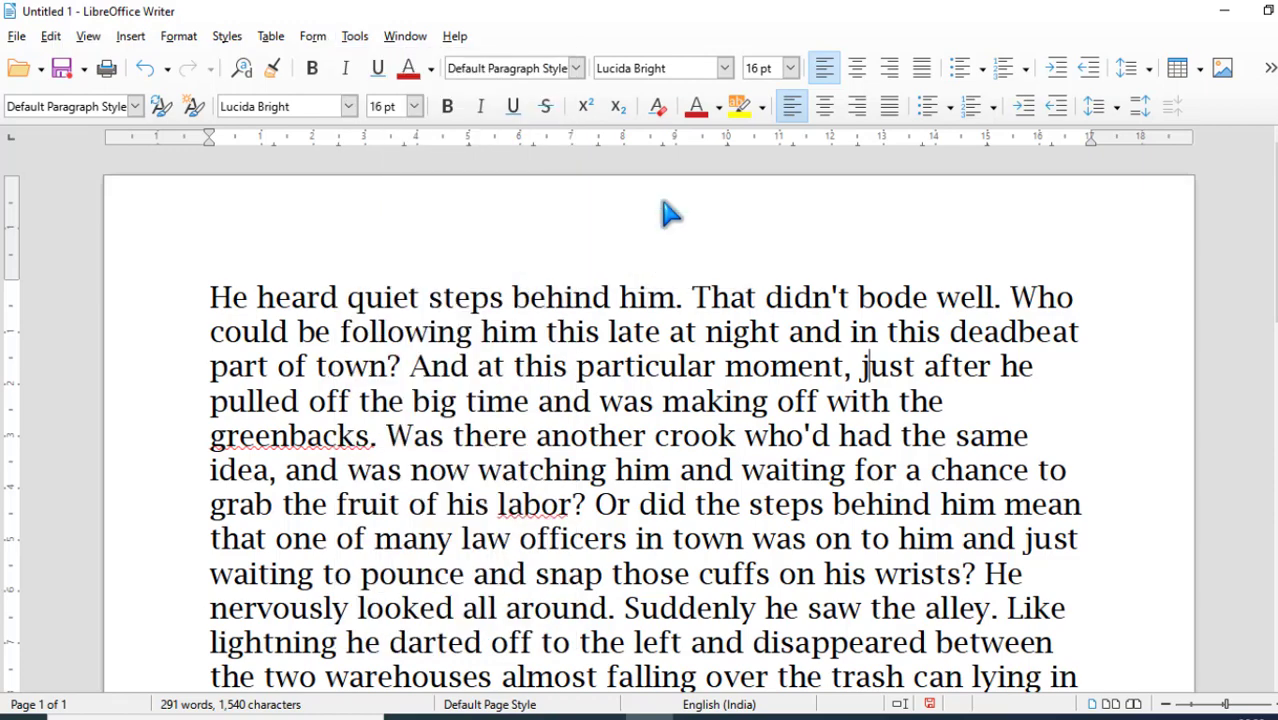
{"action": "left_click", "coordinate": [355, 38]}
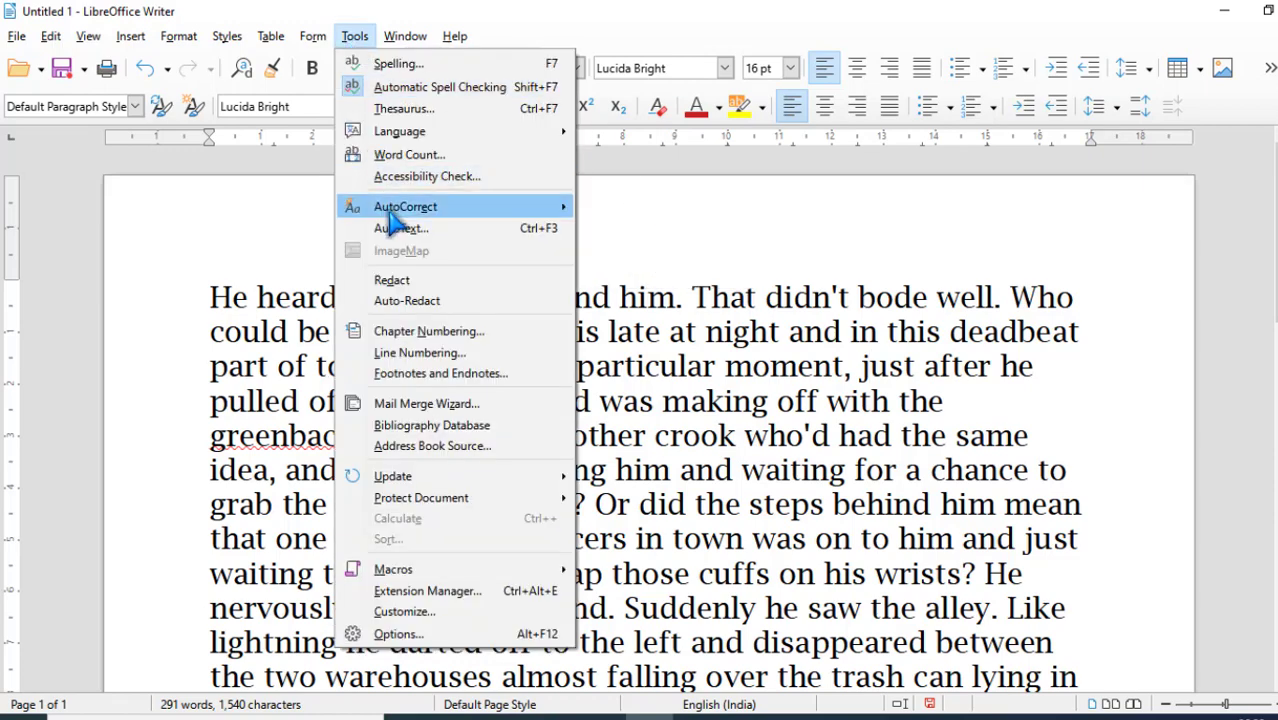
{"action": "mouse_move", "coordinate": [458, 208]}
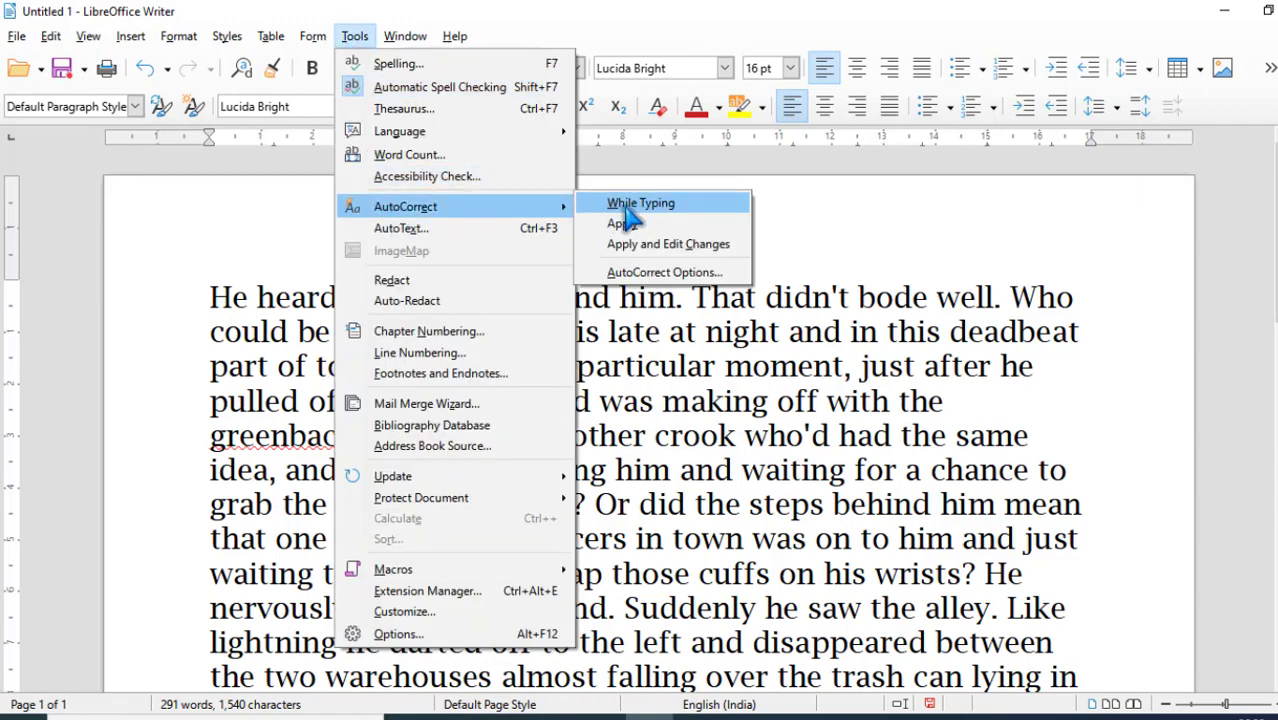
{"action": "left_click", "coordinate": [858, 352]}
Step: Replace all of the dummy text with the misspelled word "abotu" to test AutoCorrect
{"action": "left_click_drag", "start_coordinate": [210, 297], "coordinate": [1002, 558]}
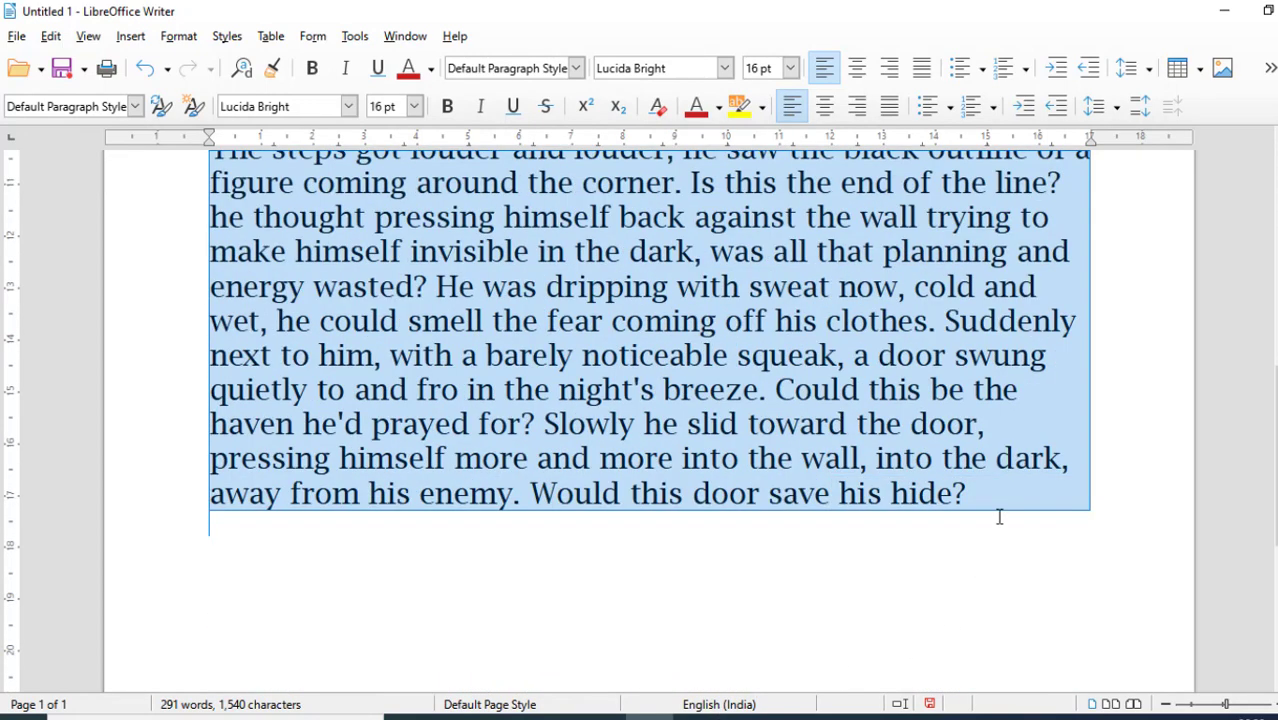
{"action": "key", "text": "Delete"}
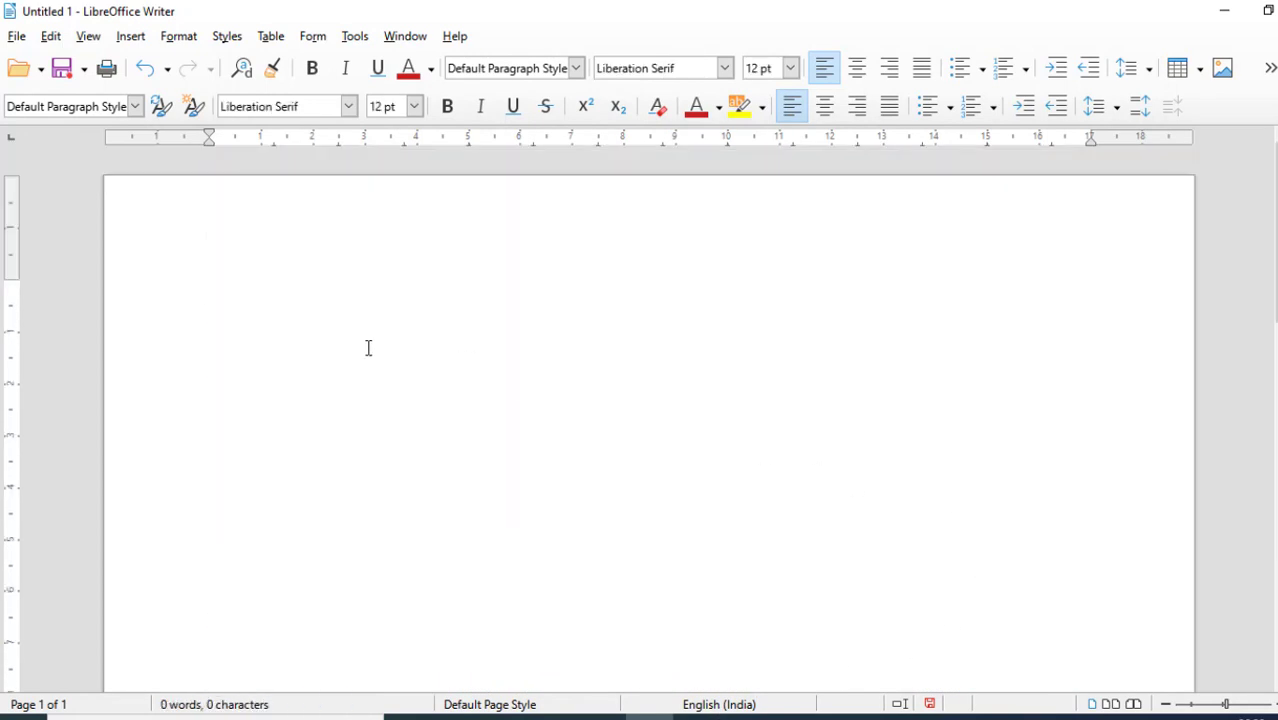
{"action": "type", "text": "th"}
{"action": "key", "text": "BackSpace"}
{"action": "key", "text": "BackSpace"}
{"action": "type", "text": "ab"}
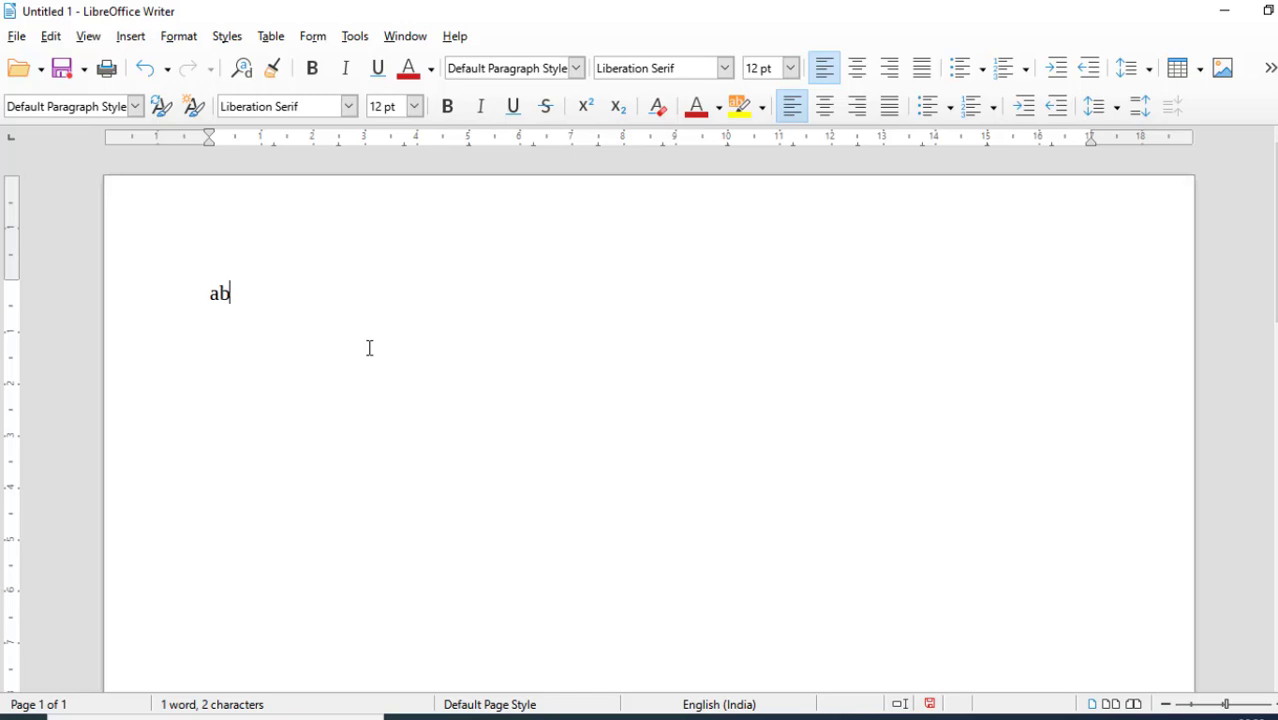
{"action": "type", "text": "otu"}
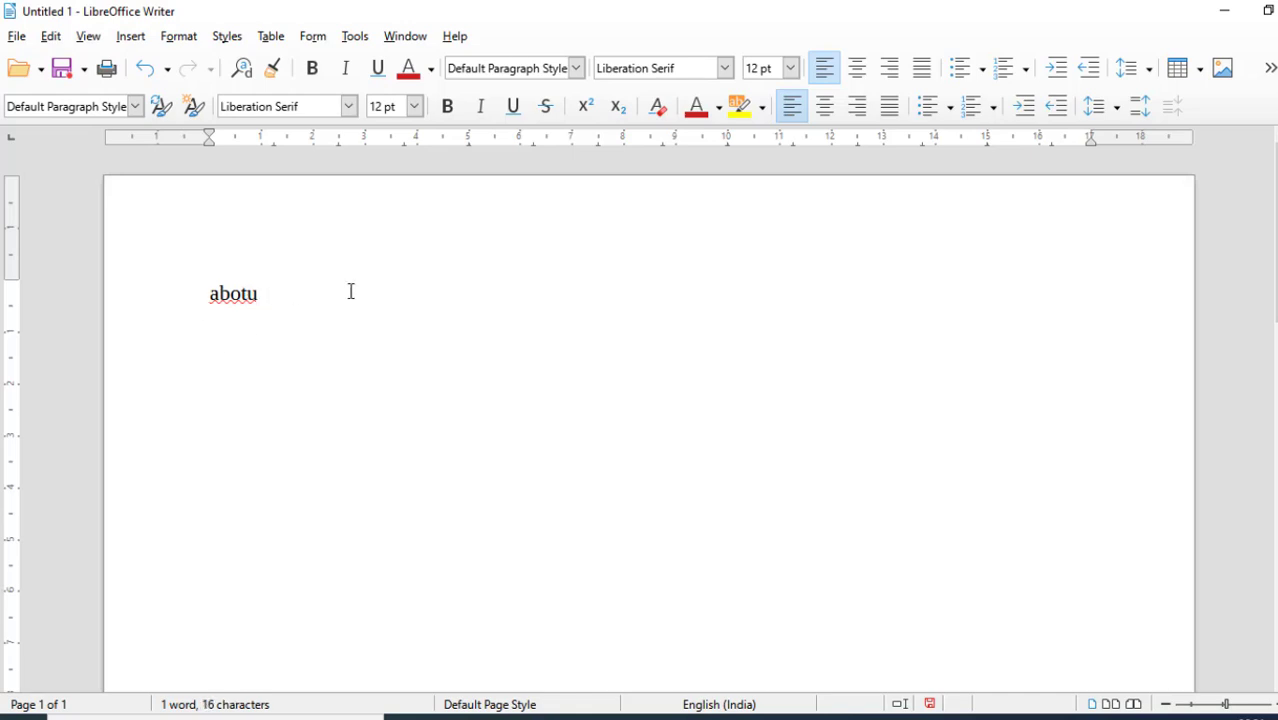
Step: Add the misspelled words "bakc" and "waht" after "abotu" to test AutoCorrect
{"action": "type", "text": "back"}
{"action": "key", "text": "BackSpace"}
{"action": "type", "text": "kc"}
{"action": "key", "text": "BackSpace"}
{"action": "key", "text": "BackSpace"}
{"action": "key", "text": "BackSpace"}
{"action": "type", "text": "kc"}
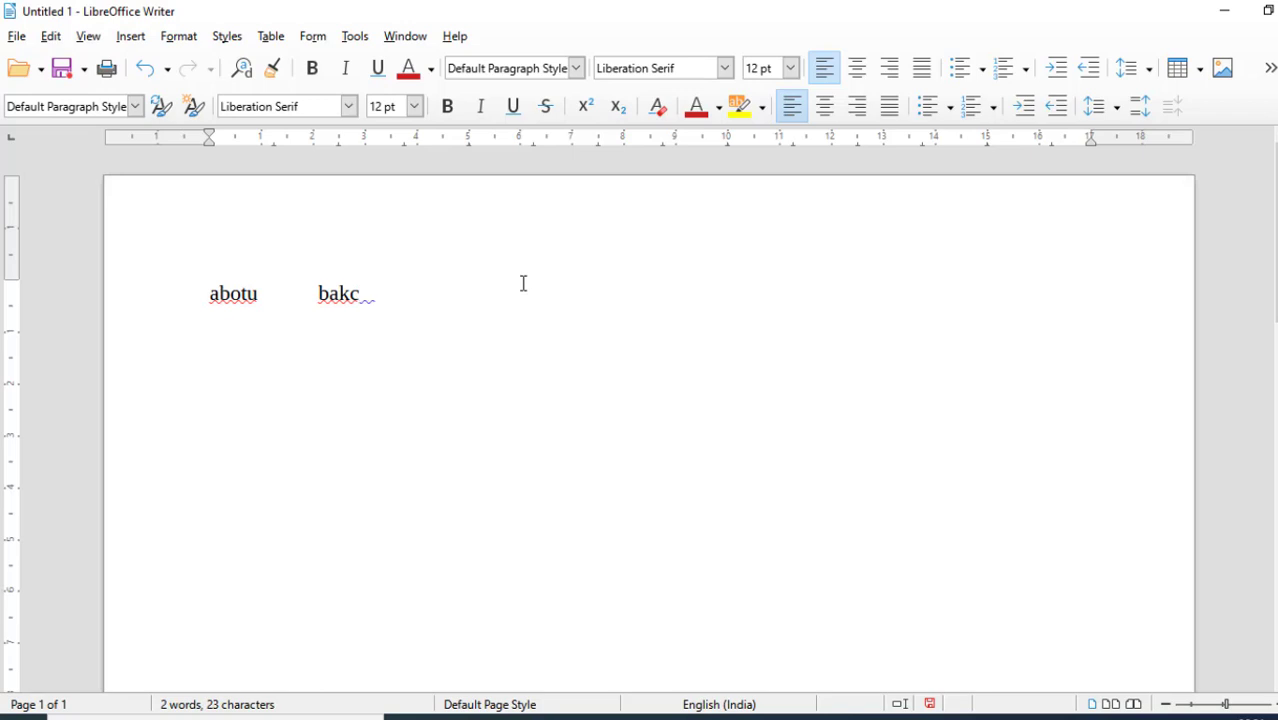
{"action": "type", "text": "waht"}
Step: Delete all of the misspelled test words and turn on the While Typing option of AutoCorrect
{"action": "left_click_drag", "start_coordinate": [473, 294], "coordinate": [208, 290]}
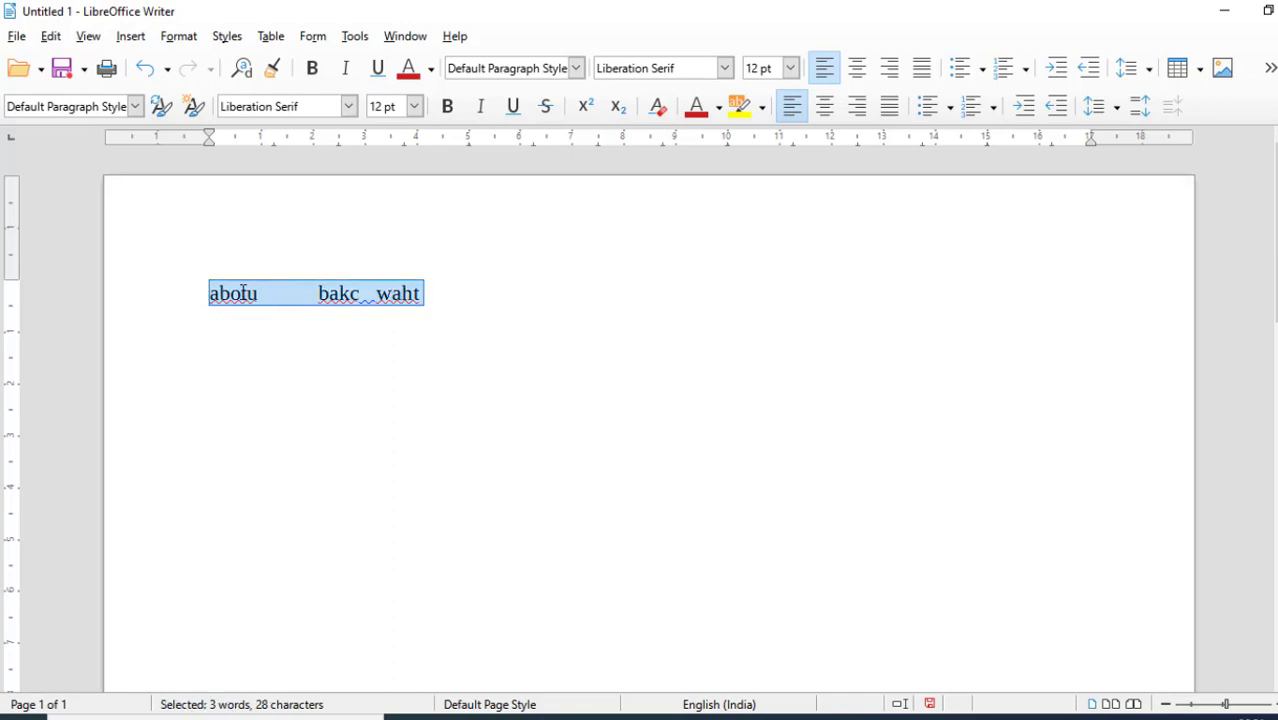
{"action": "key", "text": "Delete"}
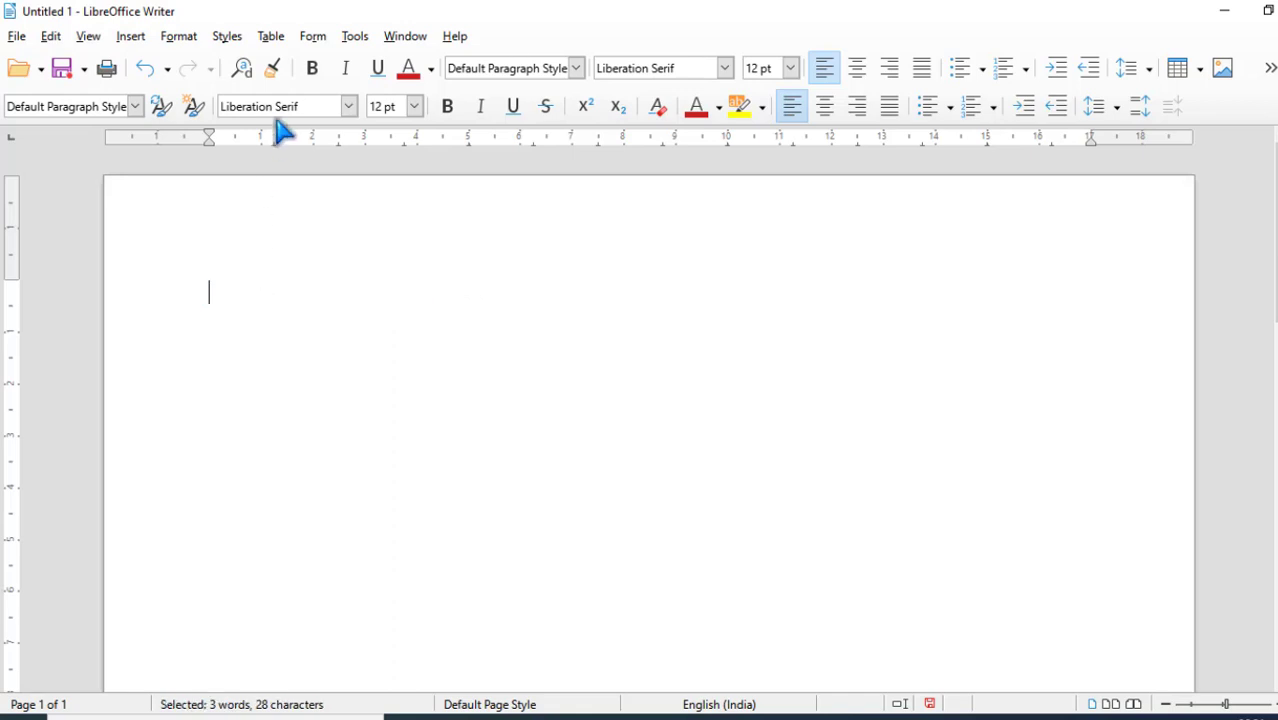
{"action": "left_click", "coordinate": [366, 40]}
{"action": "mouse_move", "coordinate": [466, 212]}
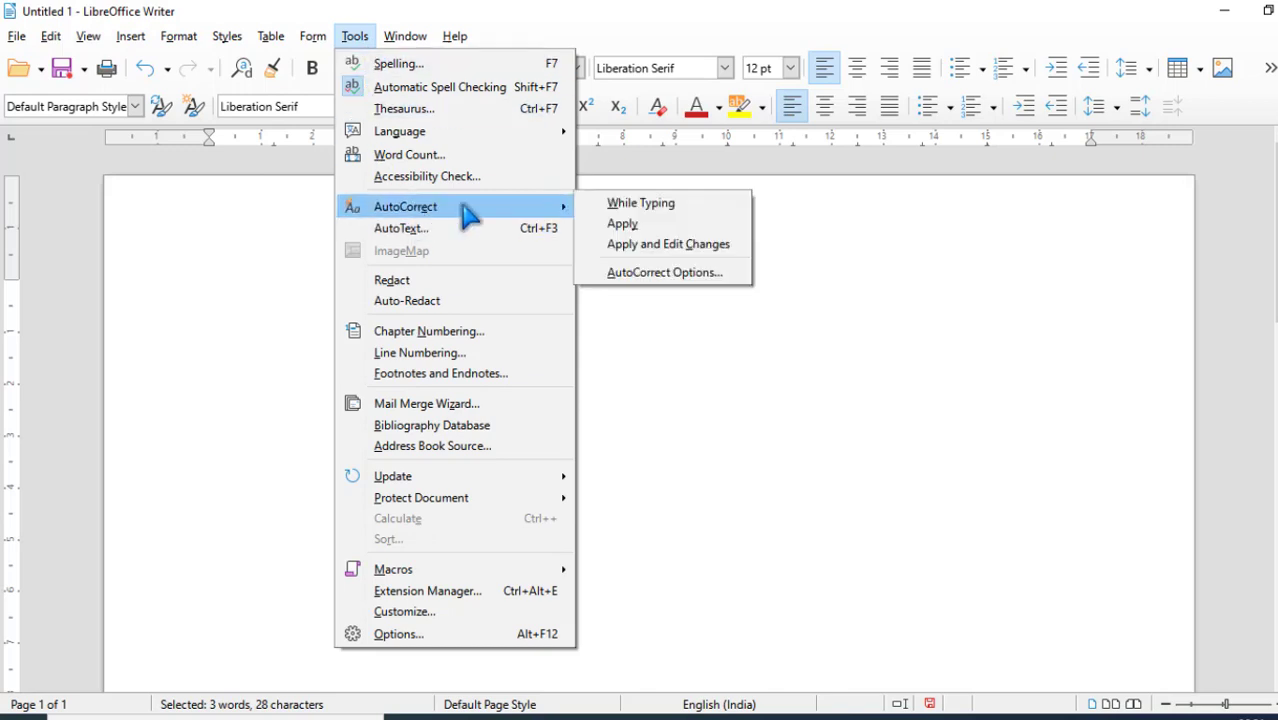
{"action": "left_click", "coordinate": [636, 205]}
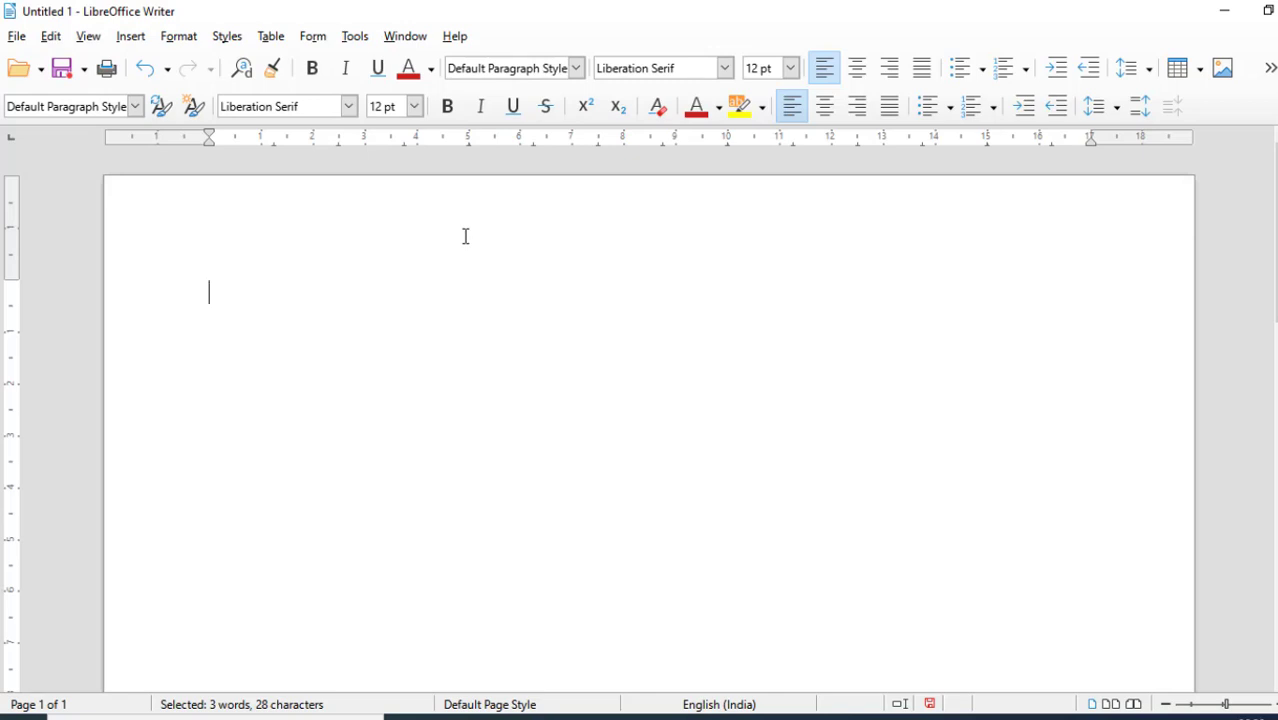
Step: Enter the misspelled words "abotu" and "bakc" on the empty page to test AutoCorrect
{"action": "type", "text": "b"}
{"action": "key", "text": "BackSpace"}
{"action": "type", "text": "ab"}
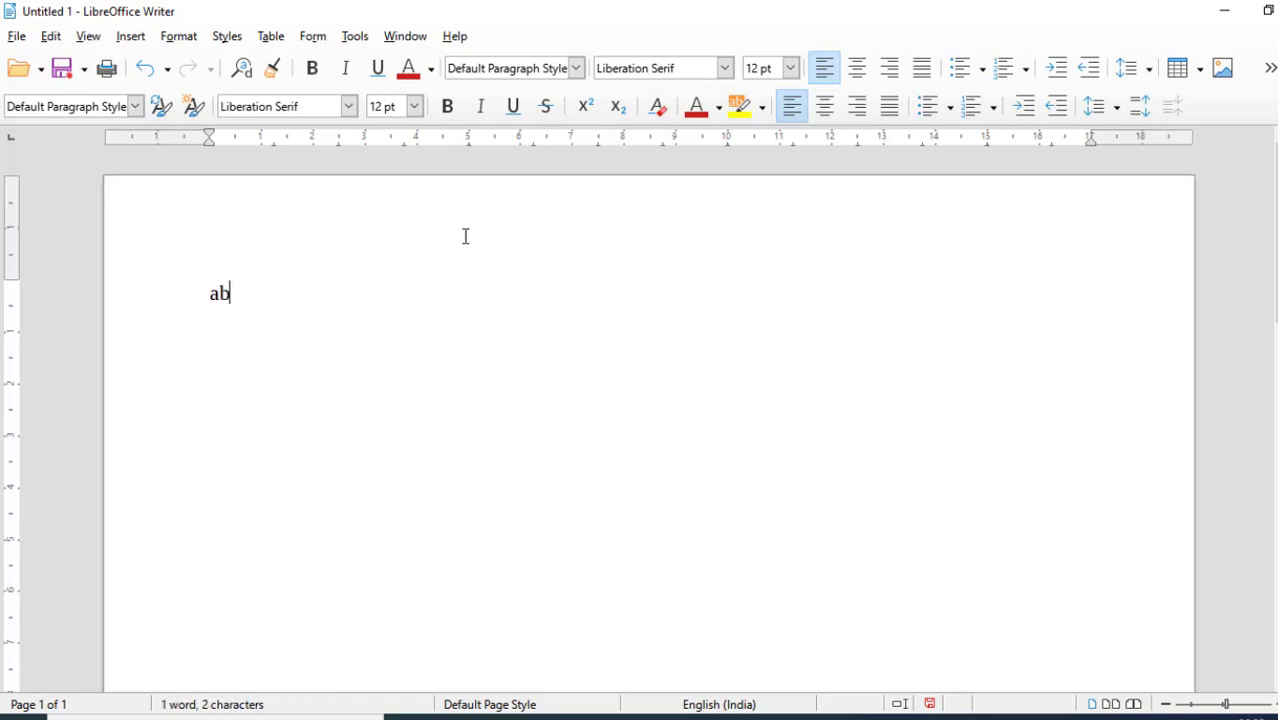
{"action": "type", "text": "otu"}
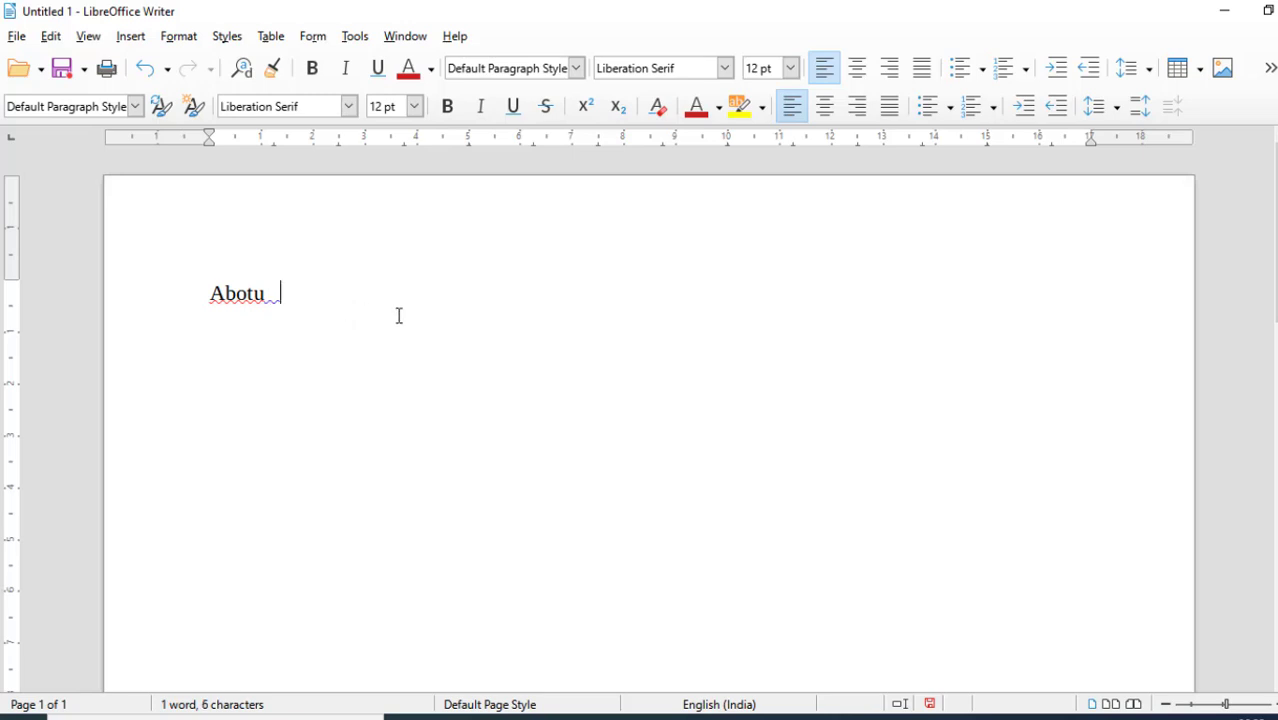
{"action": "type", "text": "bakc"}
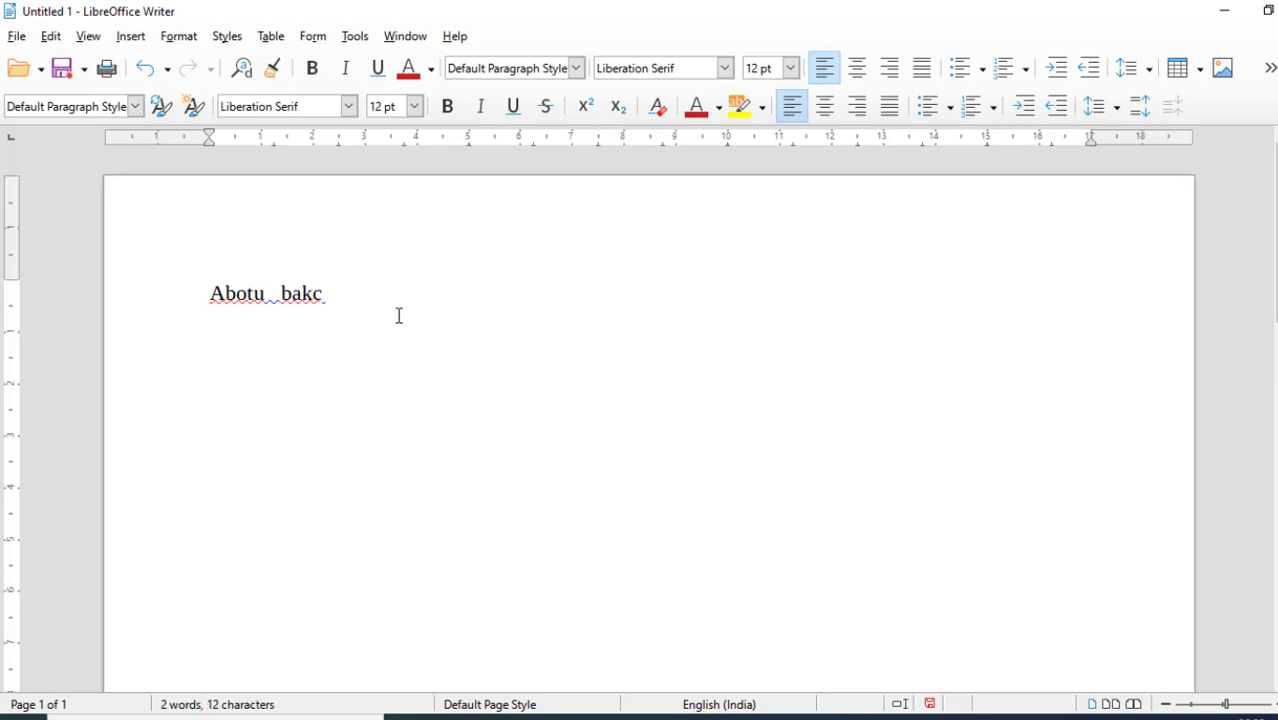
Step: Replace the word "bakc" with the misspelled word "waht"
{"action": "key", "text": "Left"}
{"action": "key", "text": "BackSpace"}
{"action": "key", "text": "BackSpace"}
{"action": "key", "text": "BackSpace"}
{"action": "key", "text": "BackSpace"}
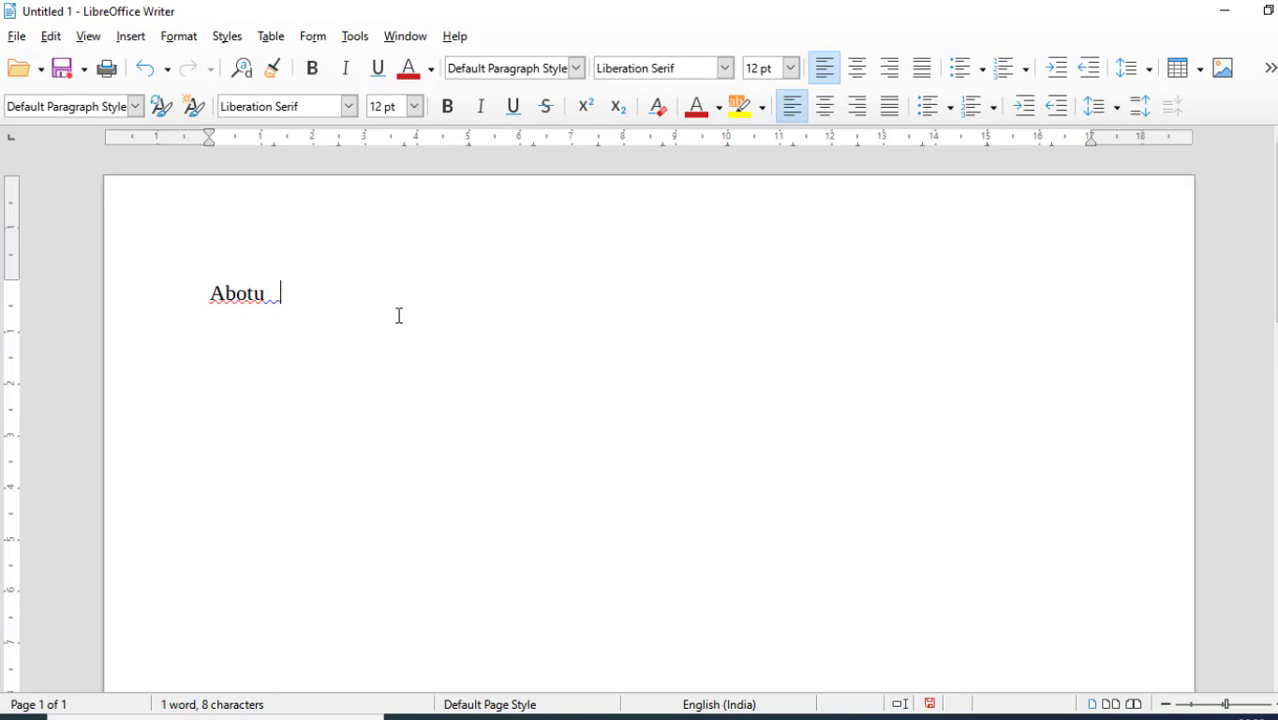
{"action": "type", "text": "w"}
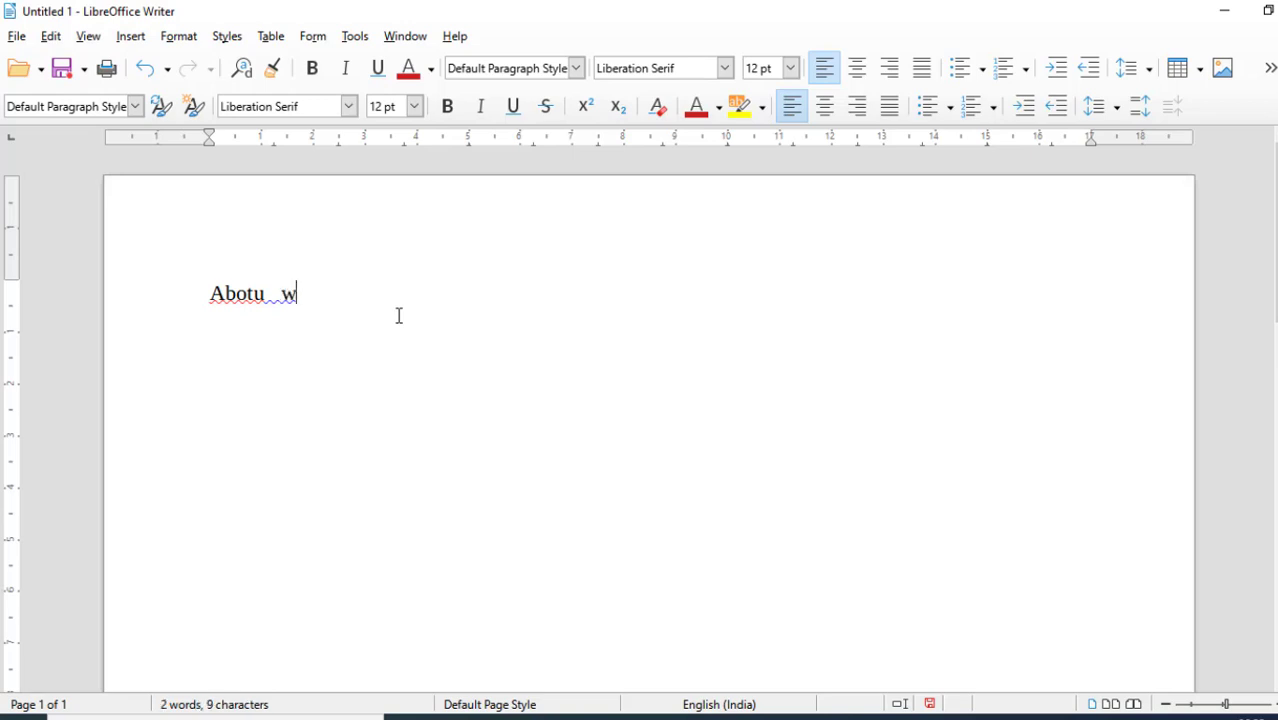
{"action": "type", "text": "aht"}
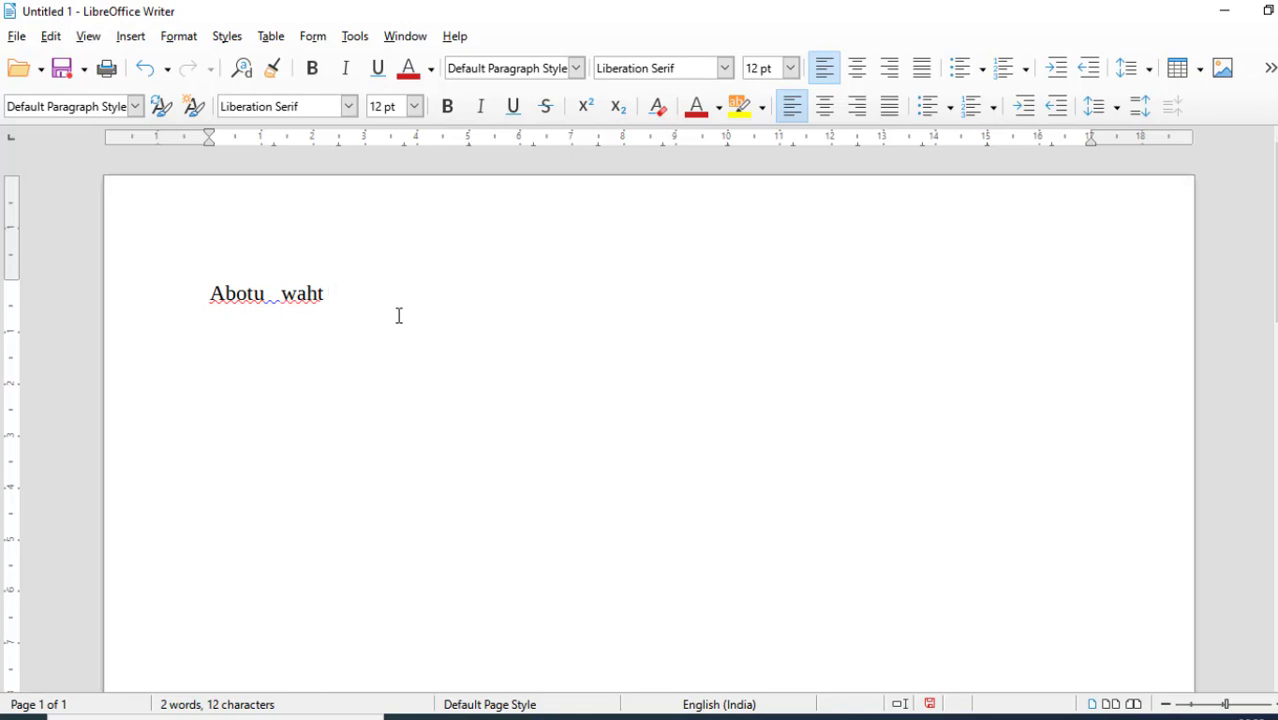
{"action": "left_click_drag", "start_coordinate": [374, 294], "coordinate": [174, 291]}
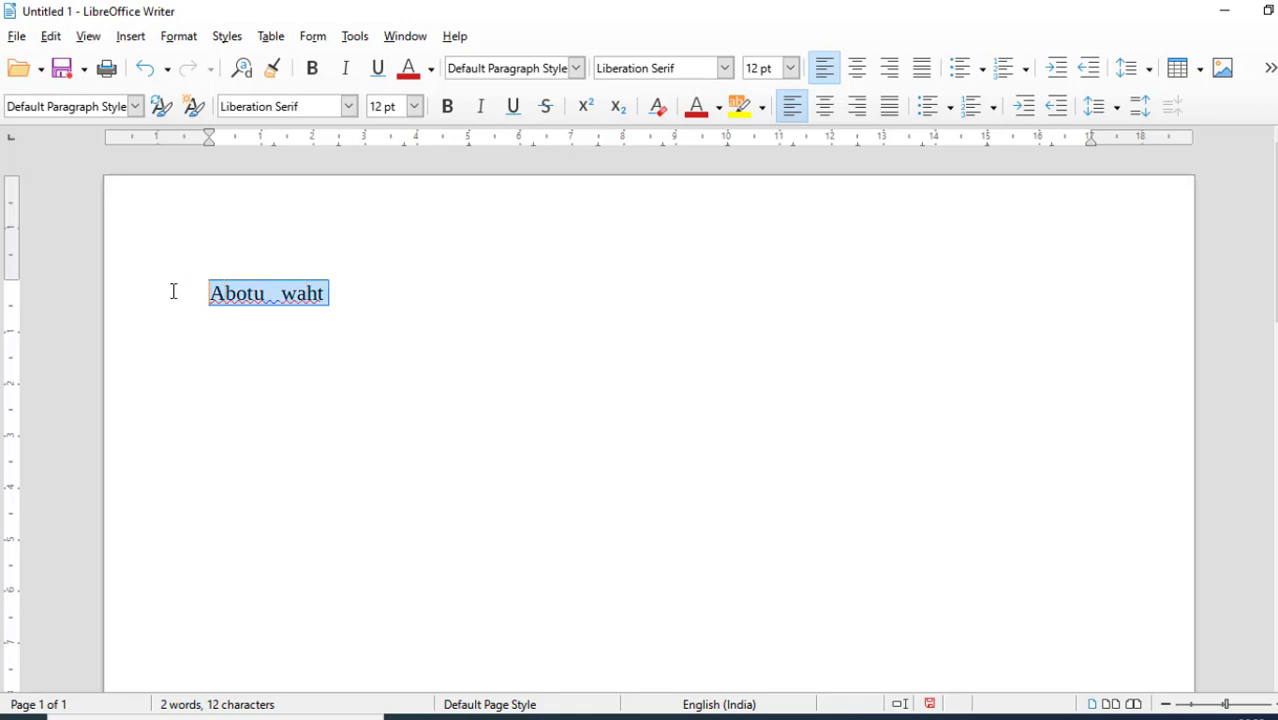
{"action": "left_click", "coordinate": [382, 300]}
{"action": "left_click_drag", "start_coordinate": [365, 285], "coordinate": [188, 291]}
{"action": "left_click", "coordinate": [344, 293]}
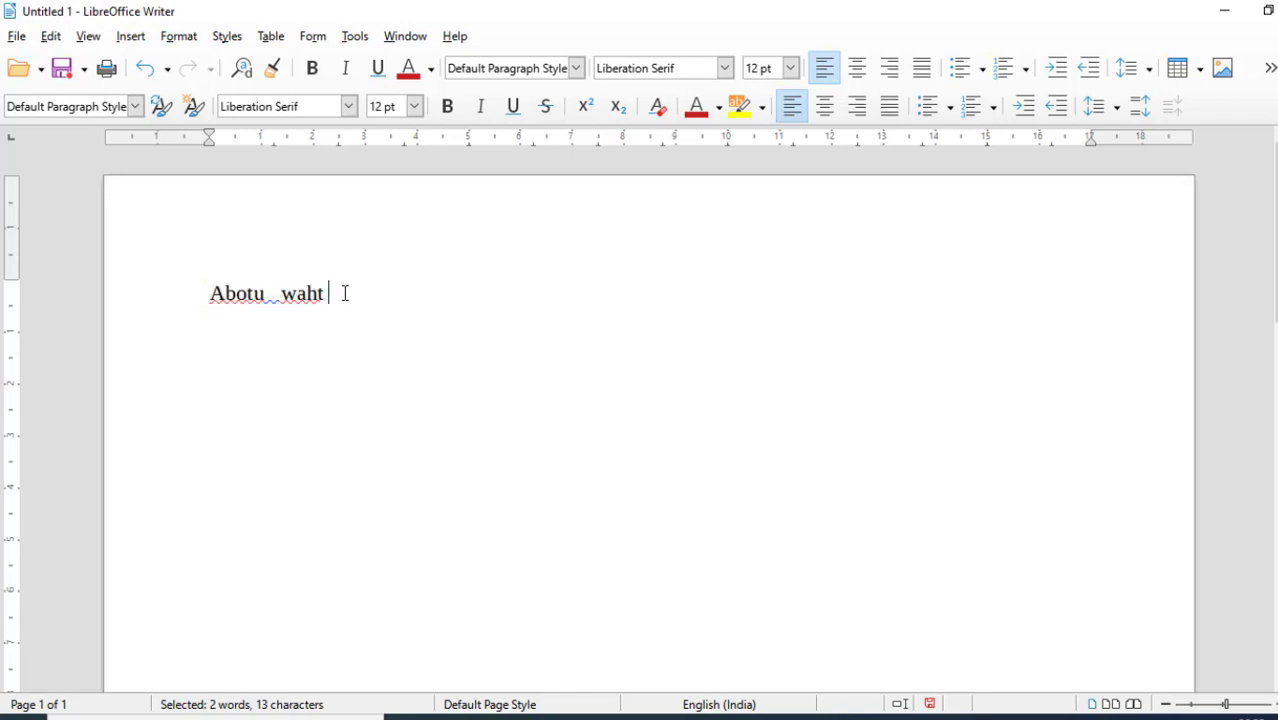
Step: Open the AutoCorrect Options and set the language for replacements and exceptions to English (USA)
{"action": "left_click", "coordinate": [354, 36]}
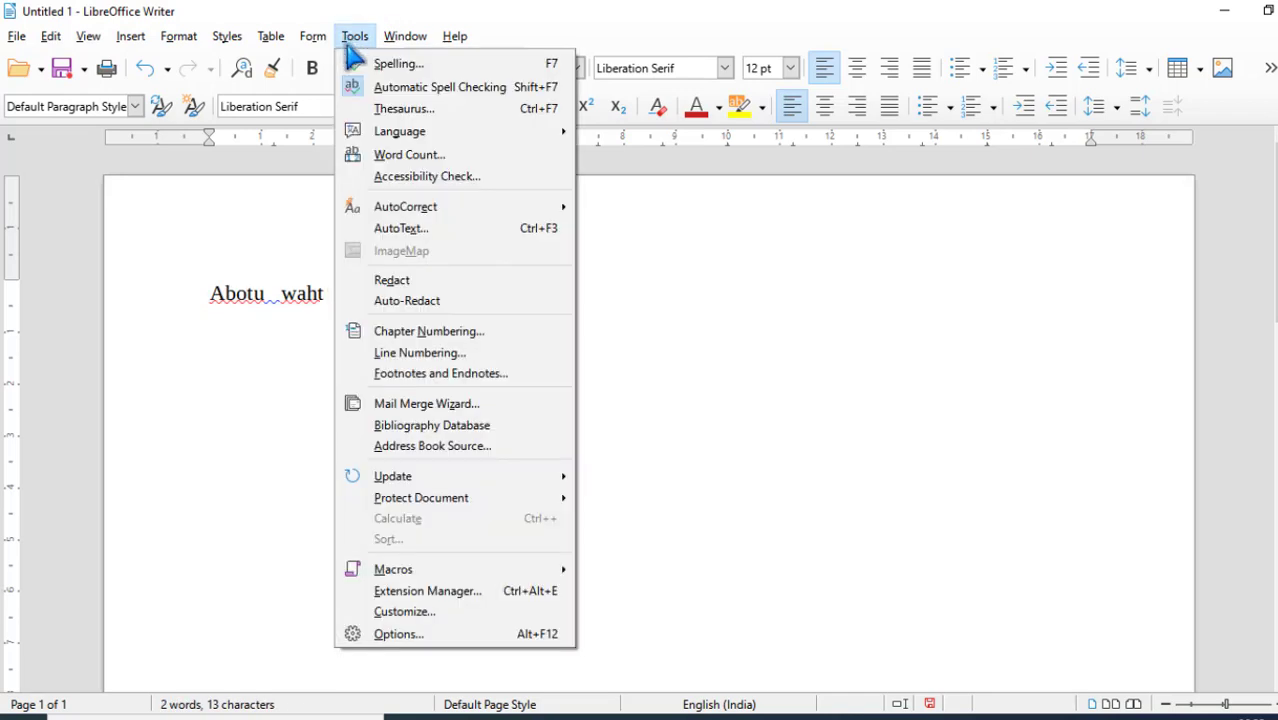
{"action": "mouse_move", "coordinate": [436, 212]}
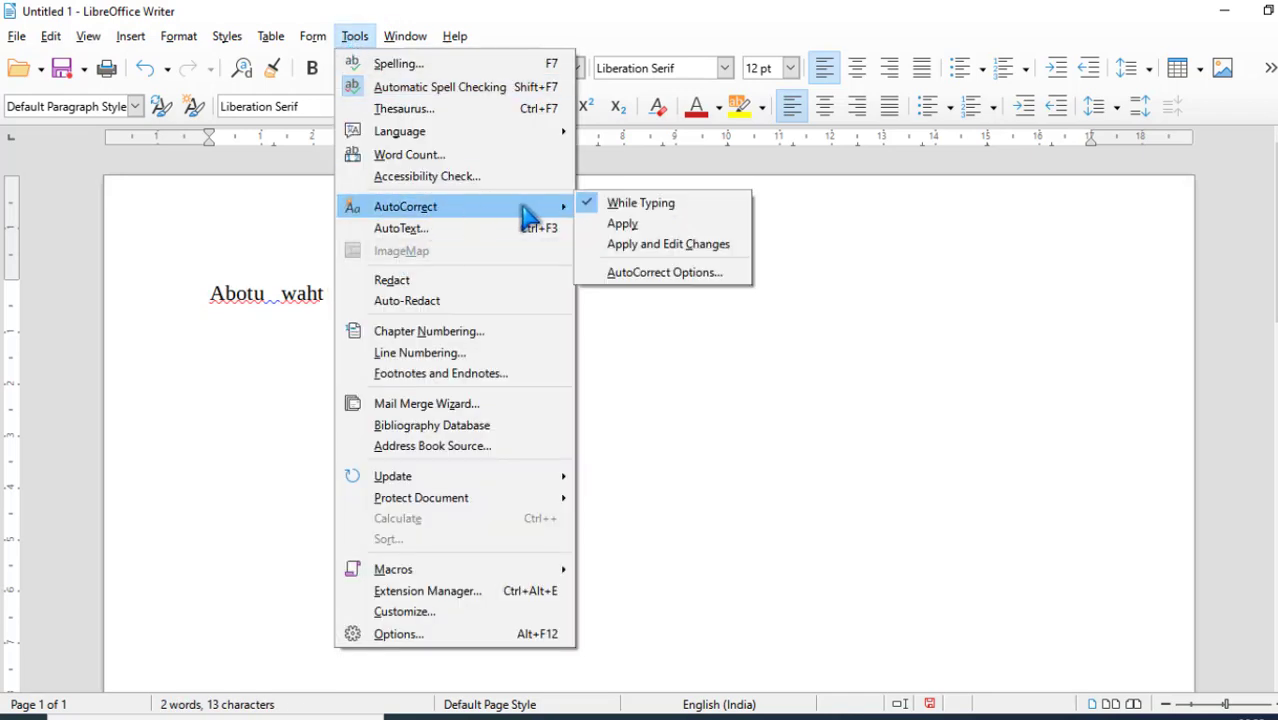
{"action": "left_click", "coordinate": [674, 282]}
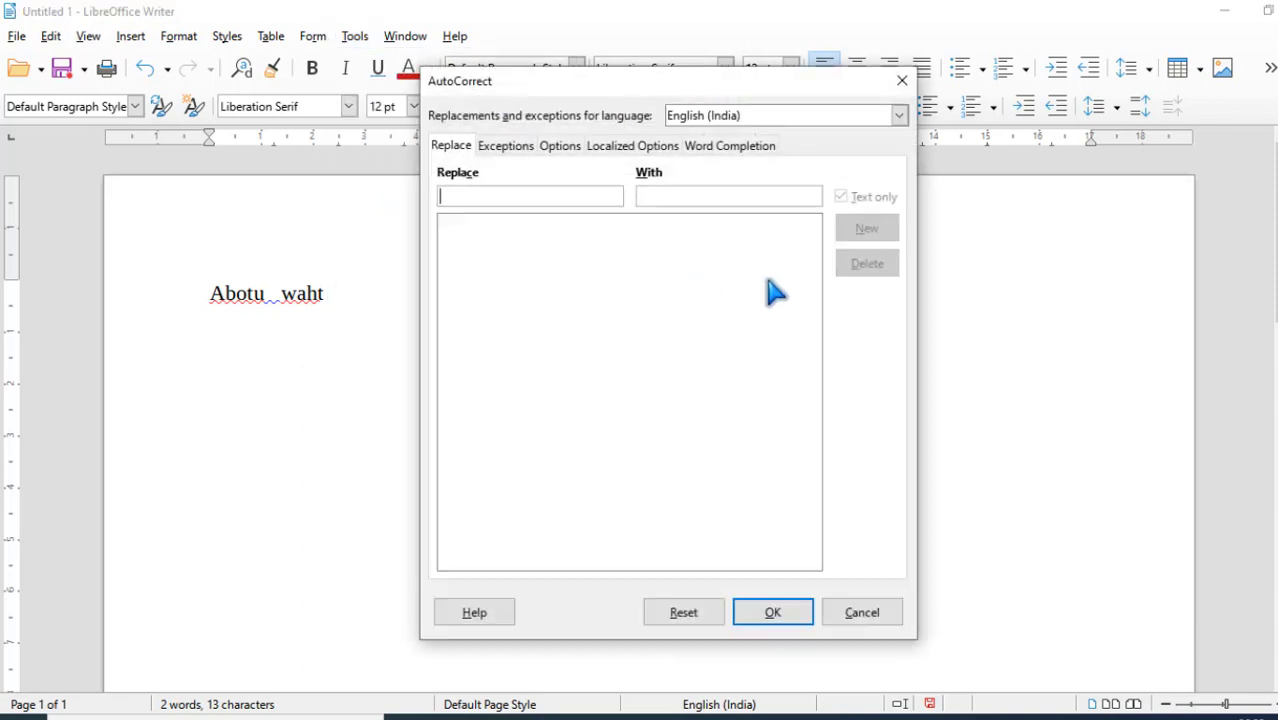
{"action": "left_click_drag", "start_coordinate": [627, 90], "coordinate": [691, 90]}
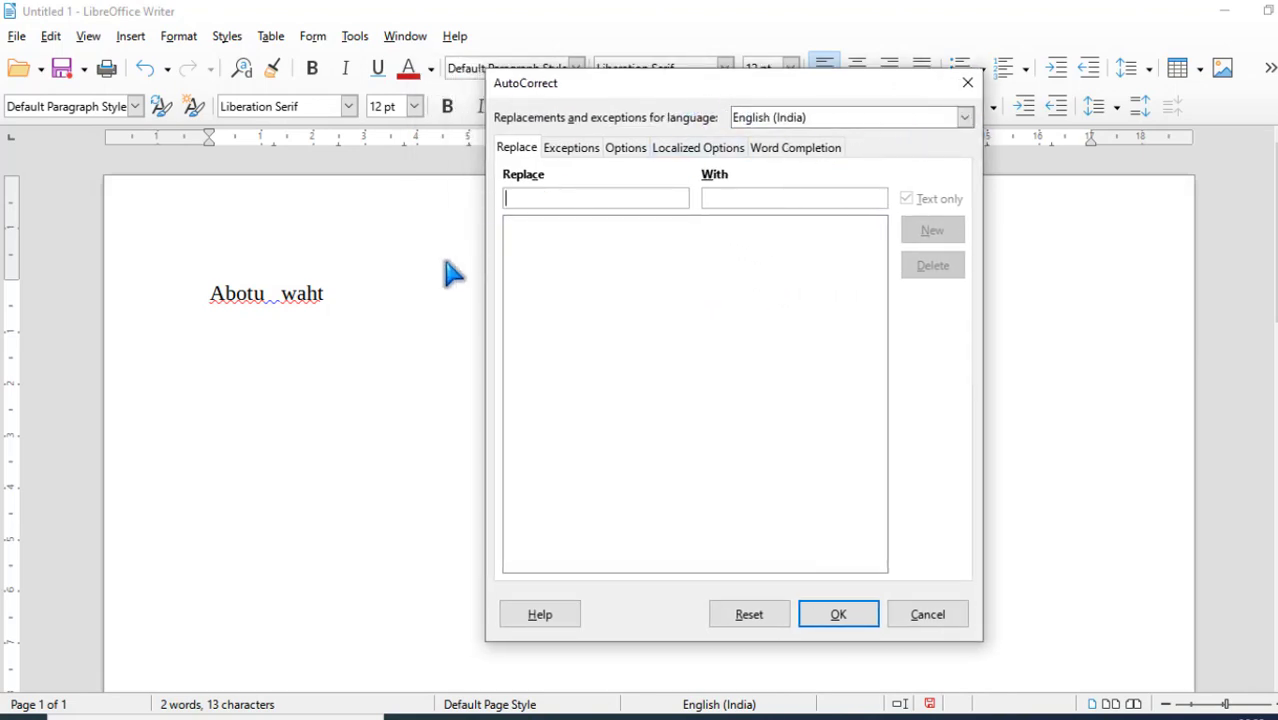
{"action": "left_click", "coordinate": [966, 118]}
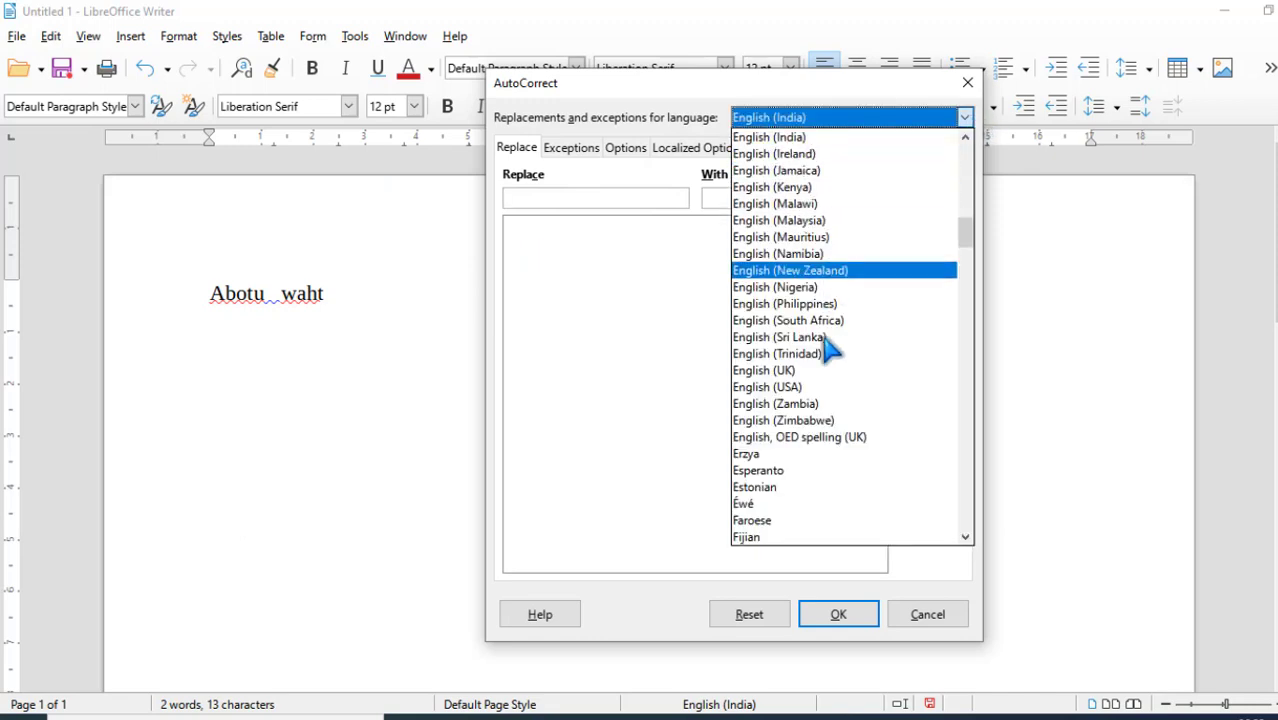
{"action": "left_click", "coordinate": [826, 388]}
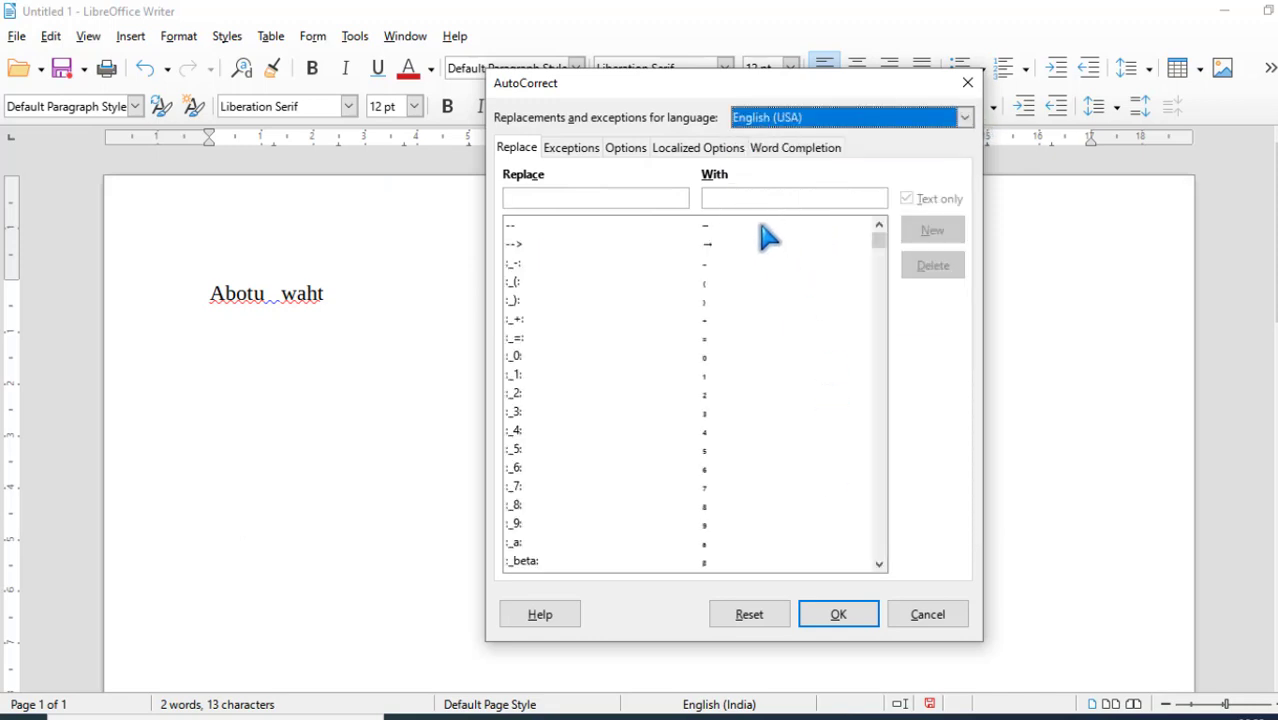
Step: Add an AutoCorrect replacement that turns "aza" into "azamgarh"
{"action": "left_click", "coordinate": [594, 198]}
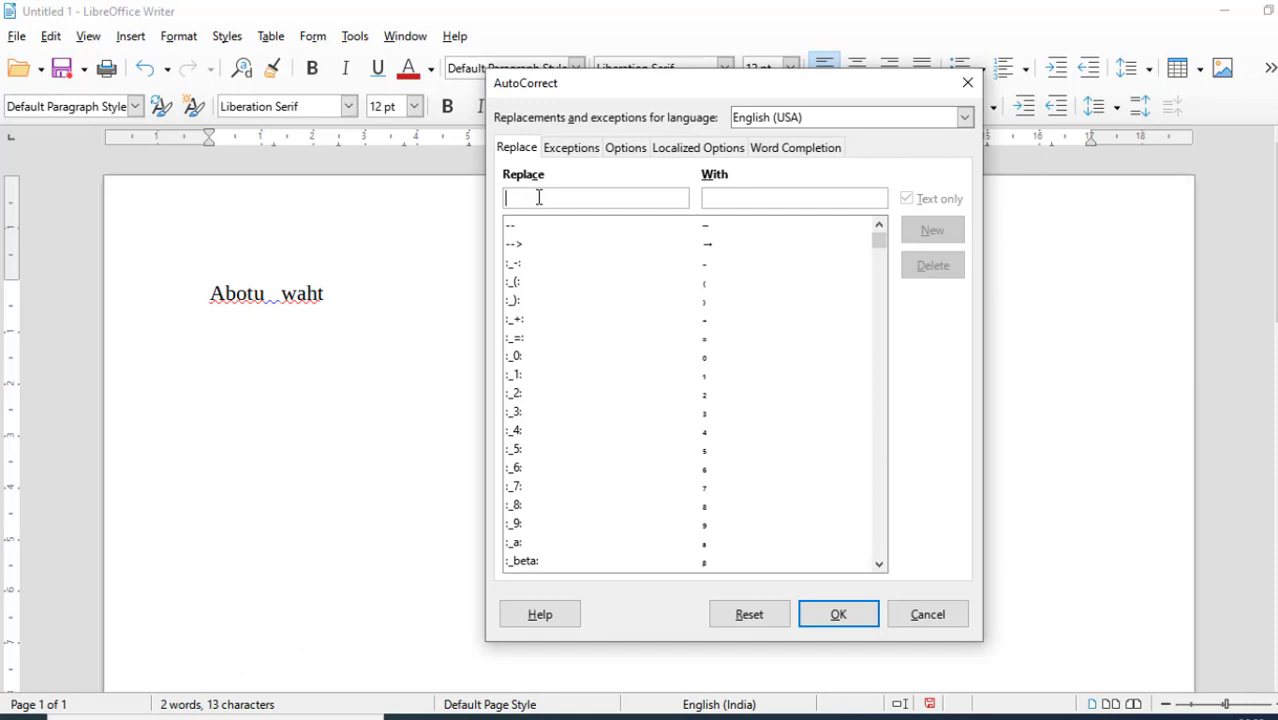
{"action": "type", "text": "aza"}
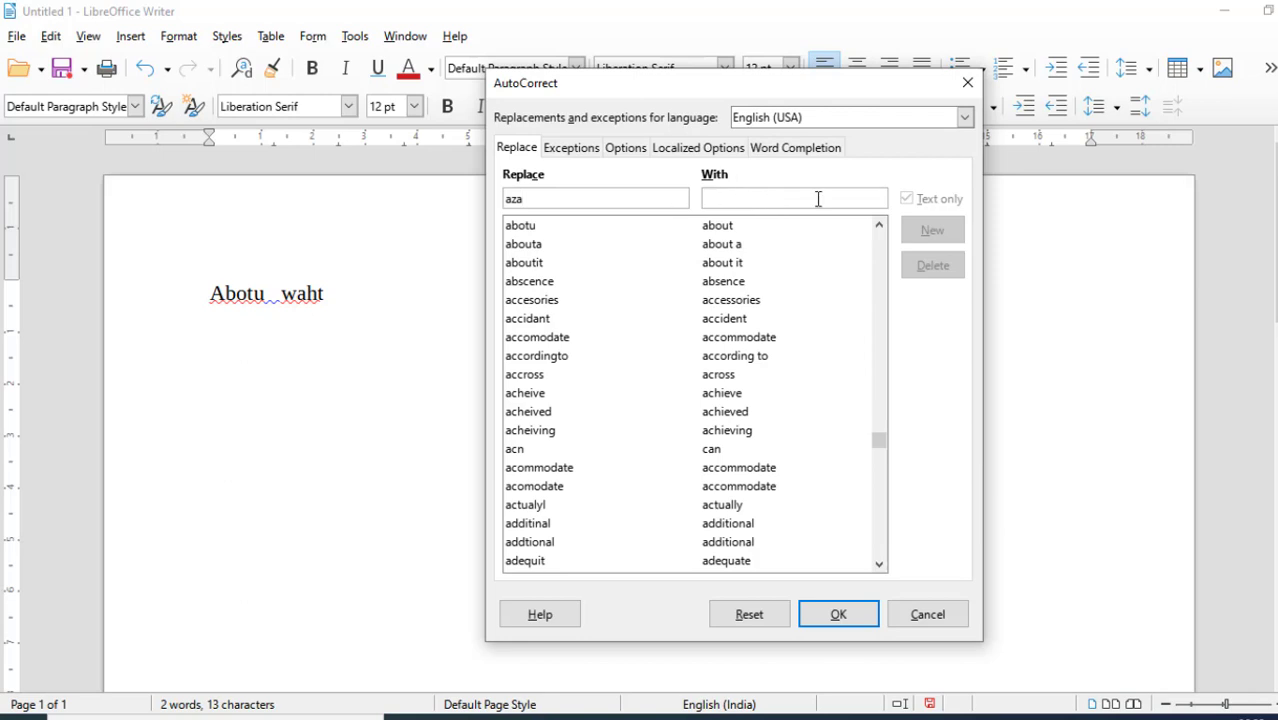
{"action": "type", "text": "az"}
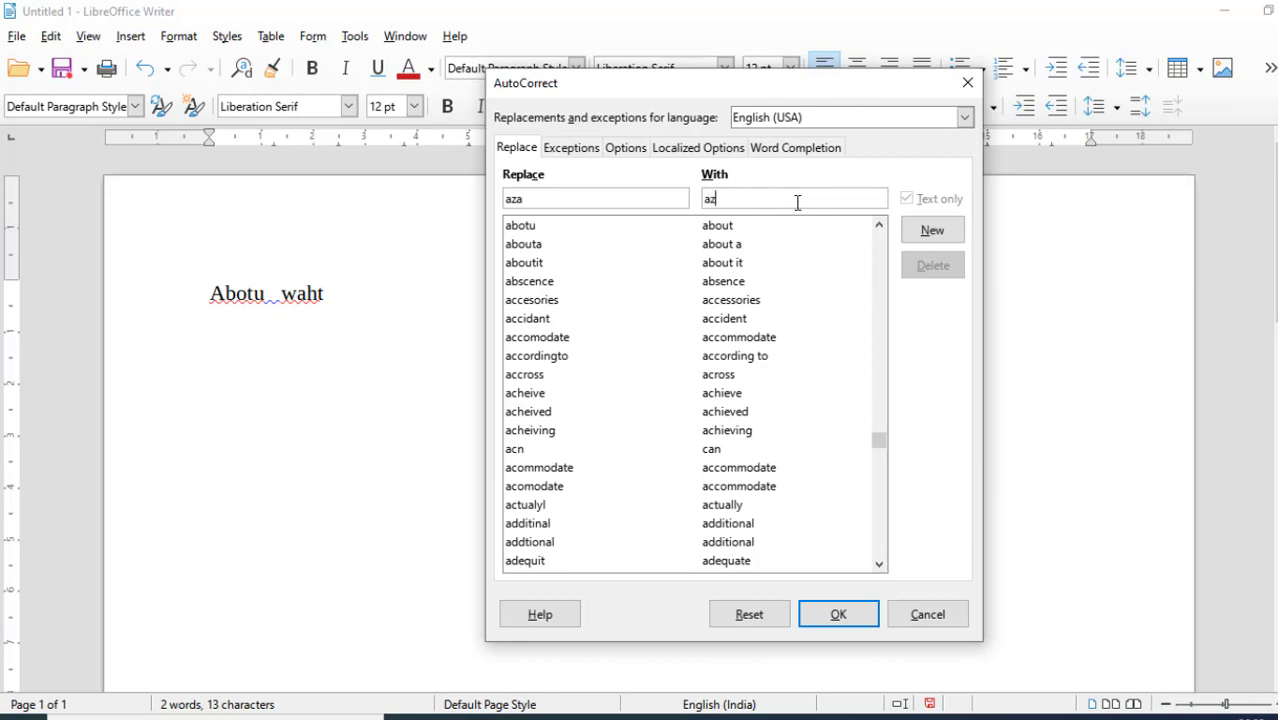
{"action": "type", "text": "amgarh"}
{"action": "left_click", "coordinate": [941, 240]}
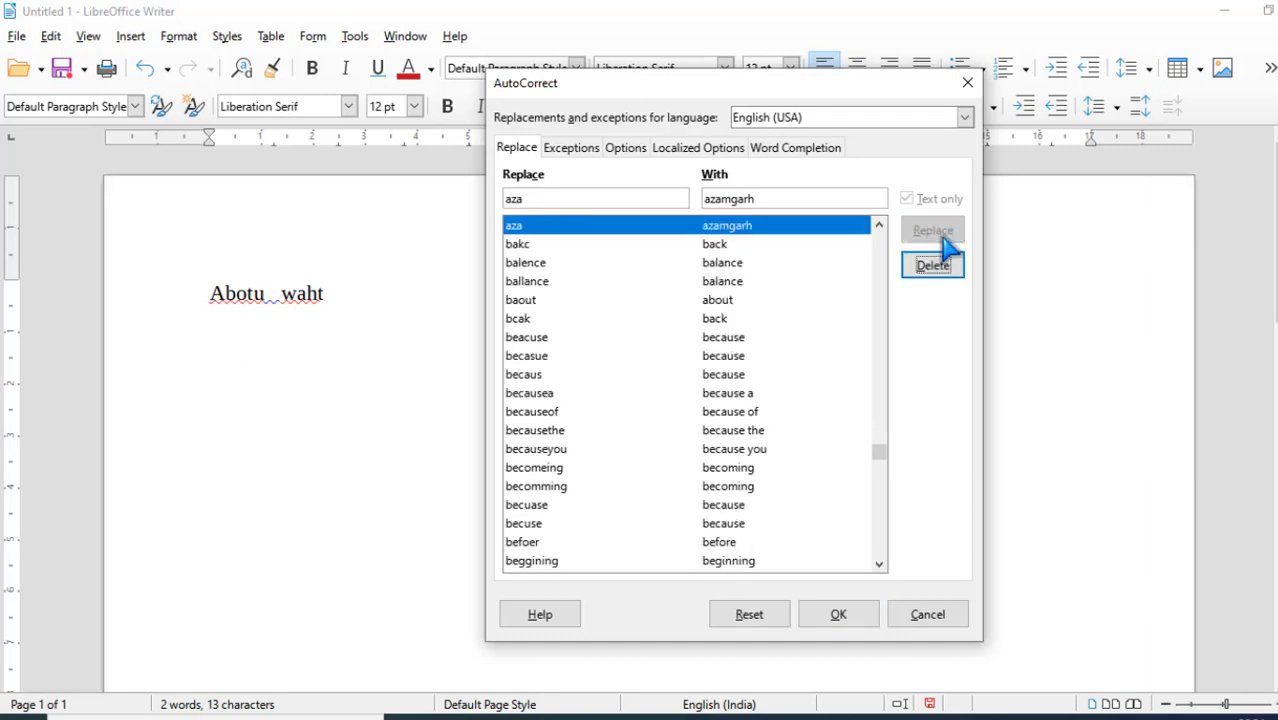
{"action": "key", "text": "Return"}
{"action": "left_click", "coordinate": [610, 229]}
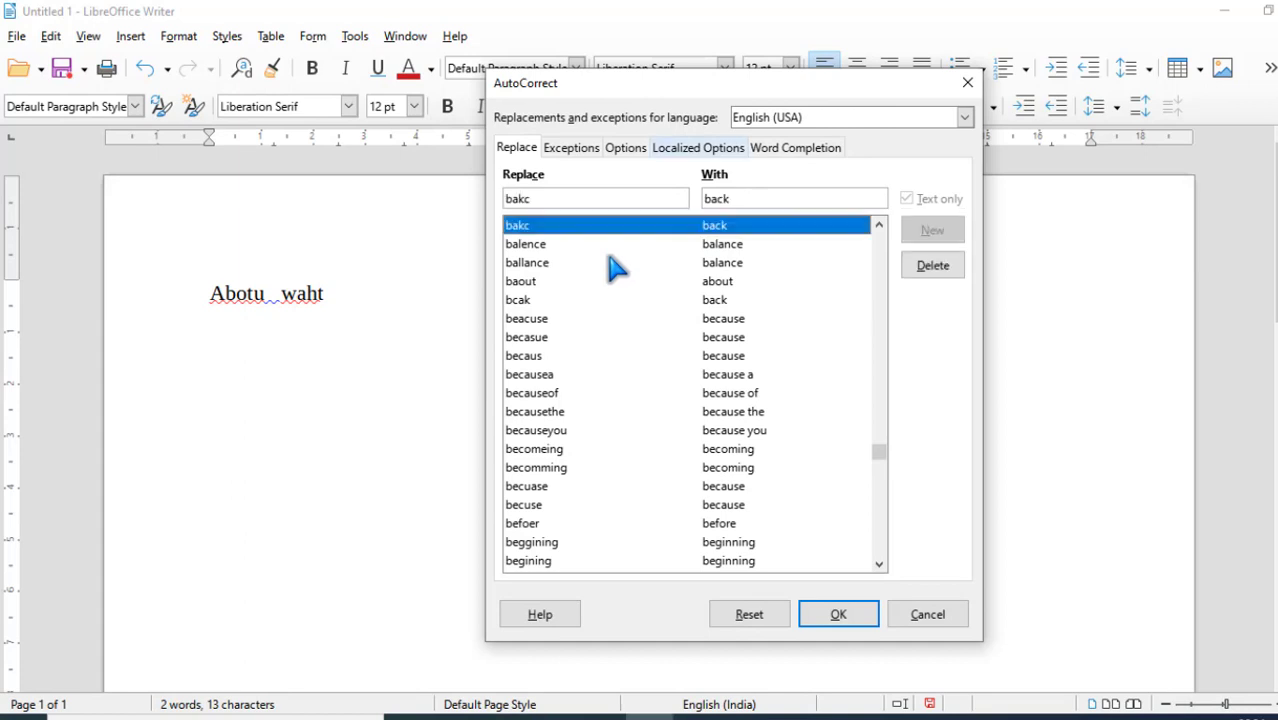
Step: Add an AutoCorrect replacement that turns "ma" into "mau"
{"action": "scroll", "coordinate": [740, 240], "scroll_direction": "up", "scroll_amount": 6}
{"action": "scroll", "coordinate": [620, 240], "scroll_direction": "up", "scroll_amount": 5}
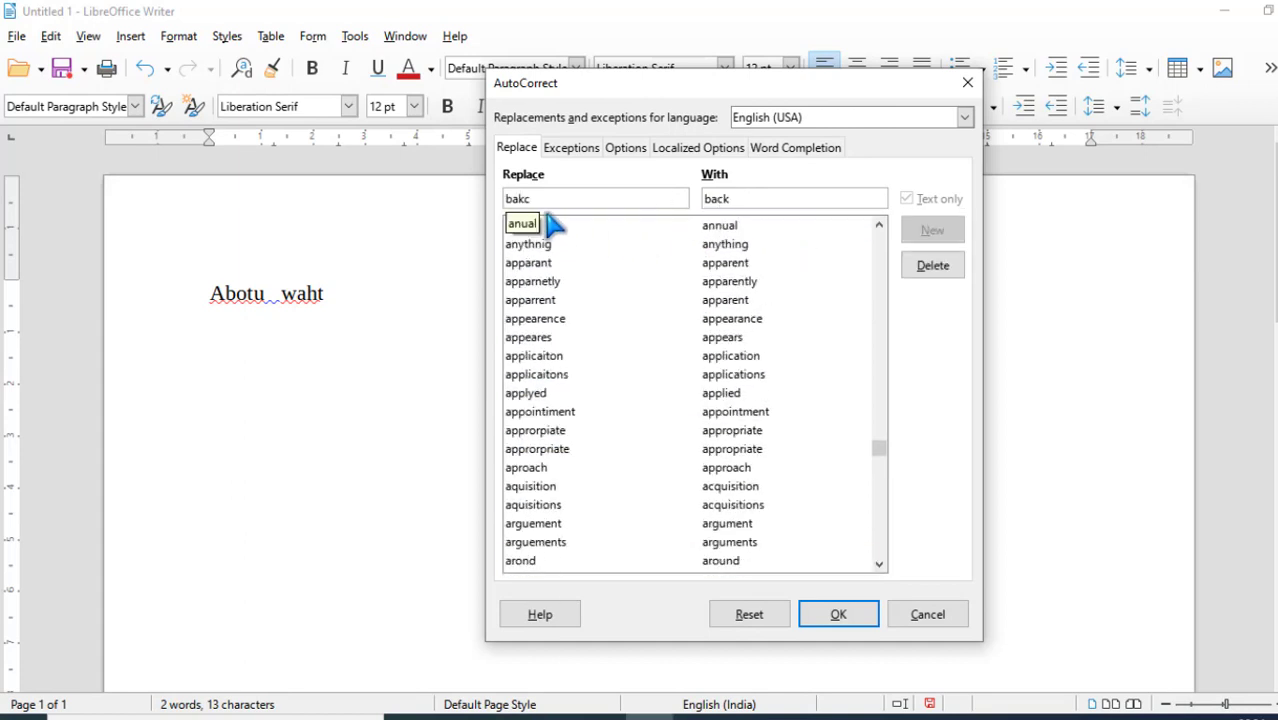
{"action": "left_click_drag", "start_coordinate": [576, 194], "coordinate": [465, 195]}
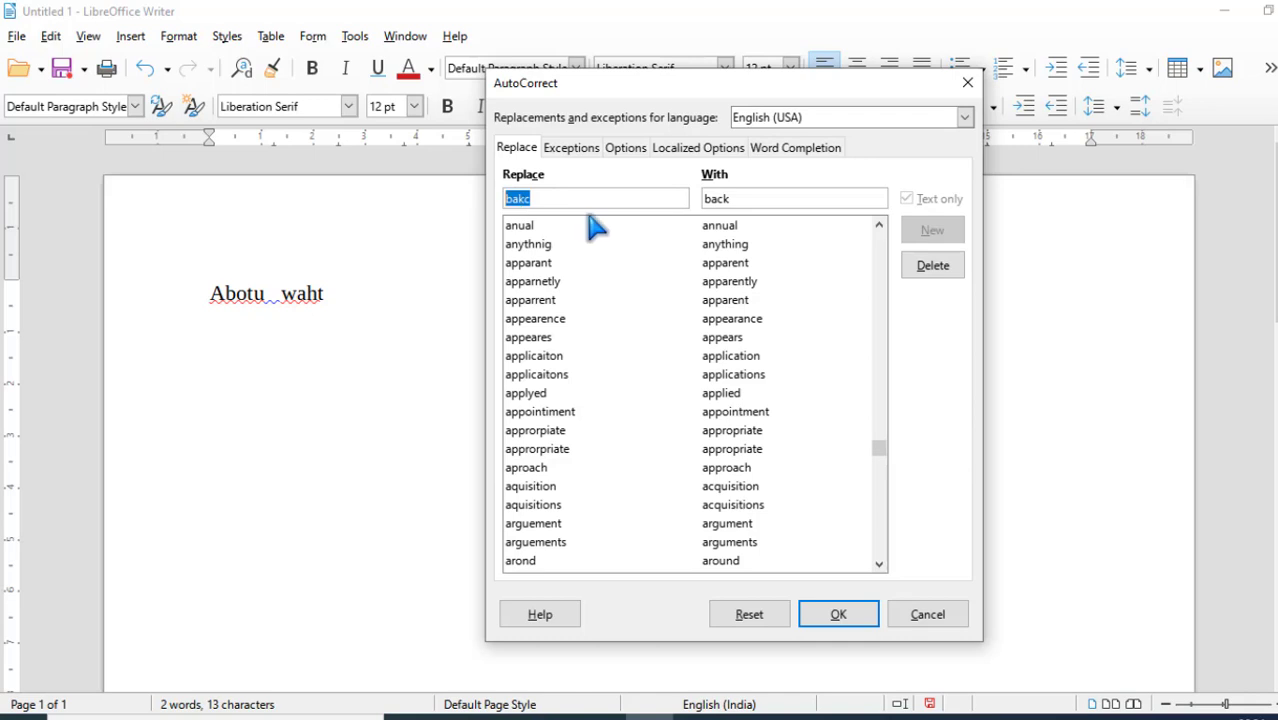
{"action": "type", "text": "ma"}
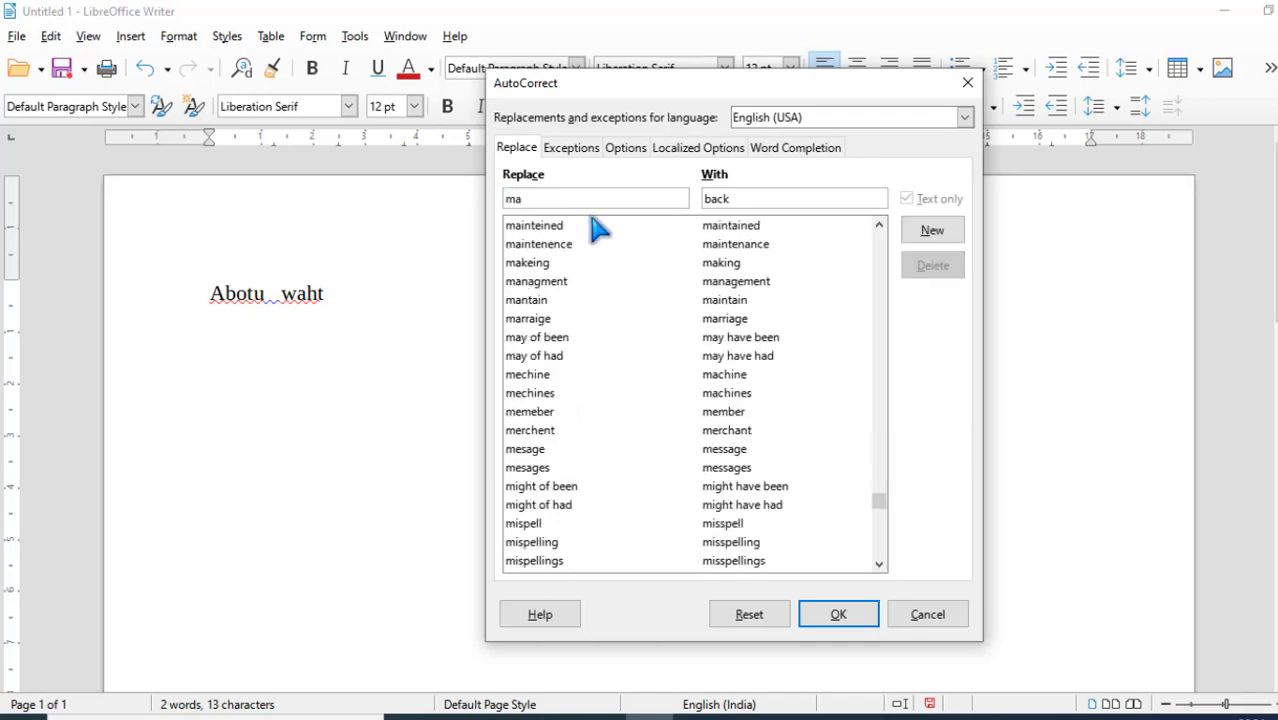
{"action": "left_click_drag", "start_coordinate": [760, 203], "coordinate": [679, 201]}
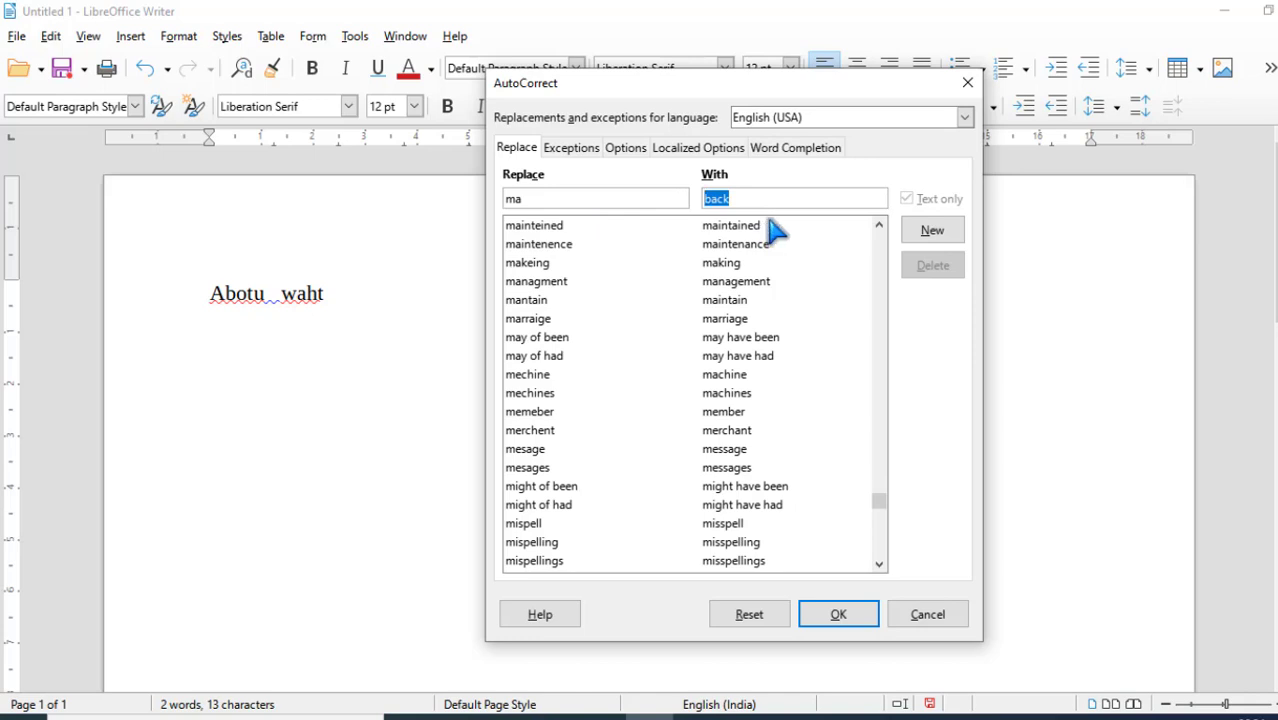
{"action": "key", "text": "BackSpace"}
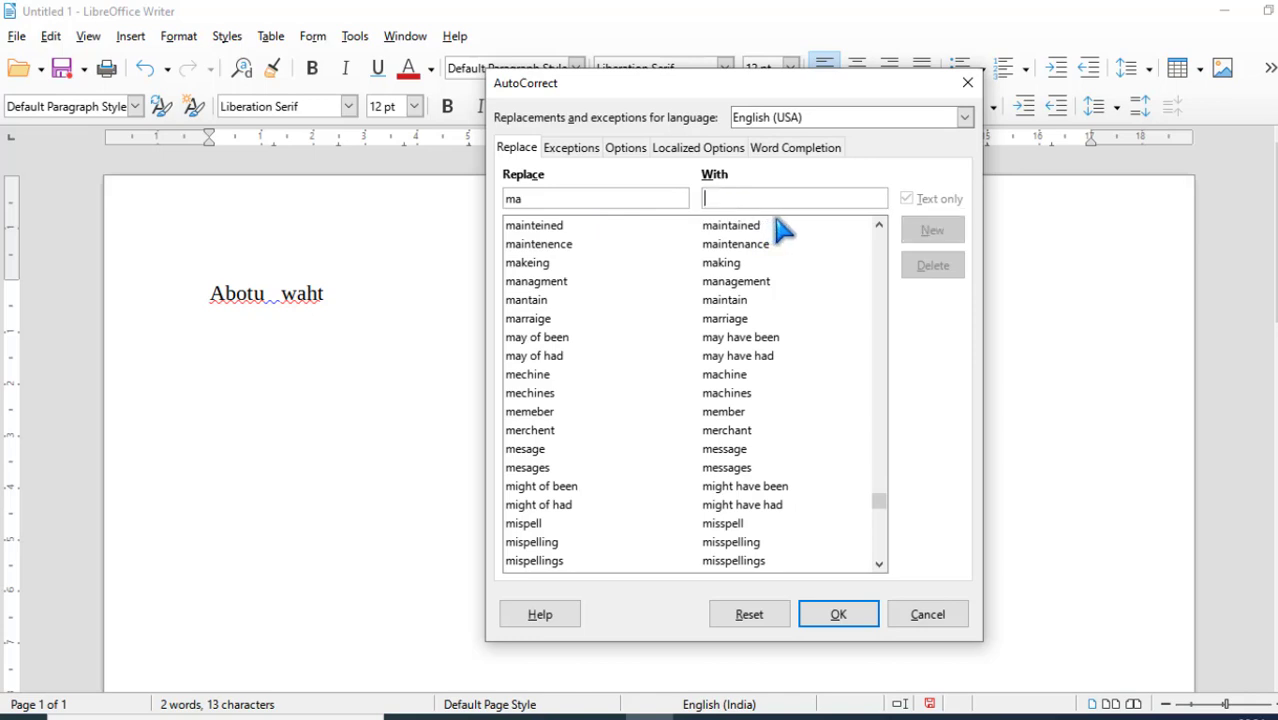
{"action": "type", "text": "mau"}
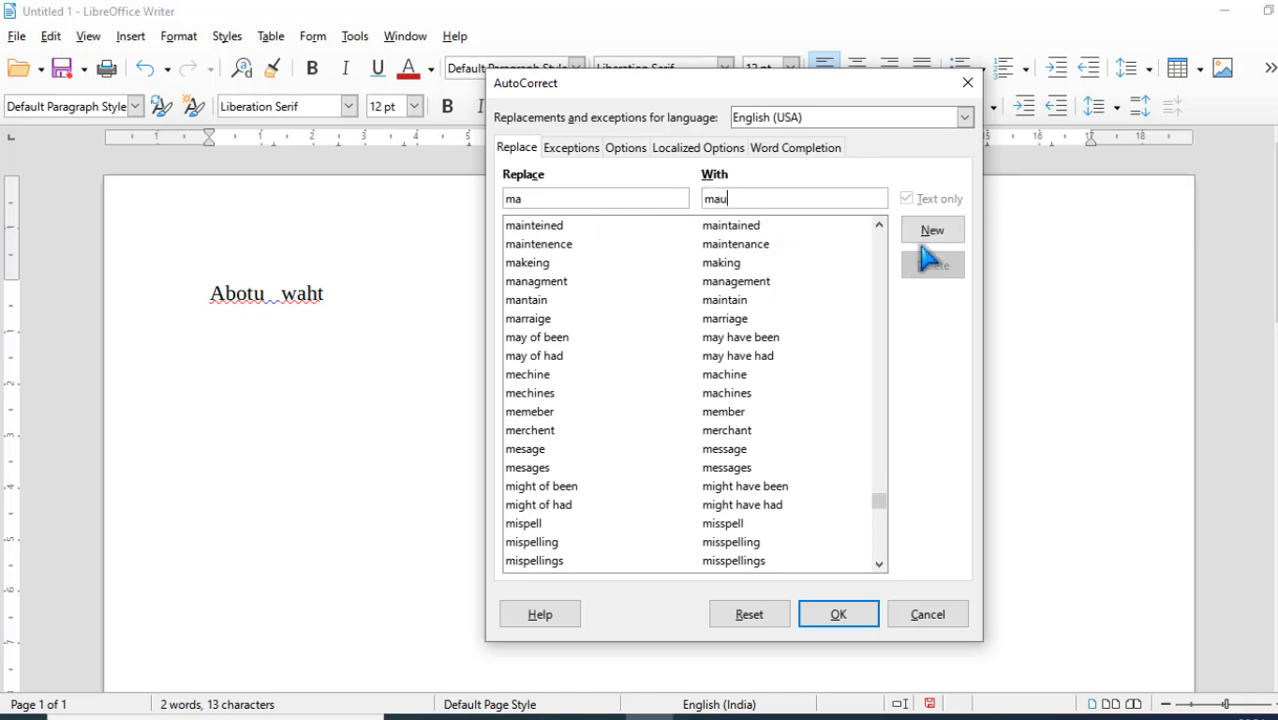
{"action": "left_click", "coordinate": [929, 234]}
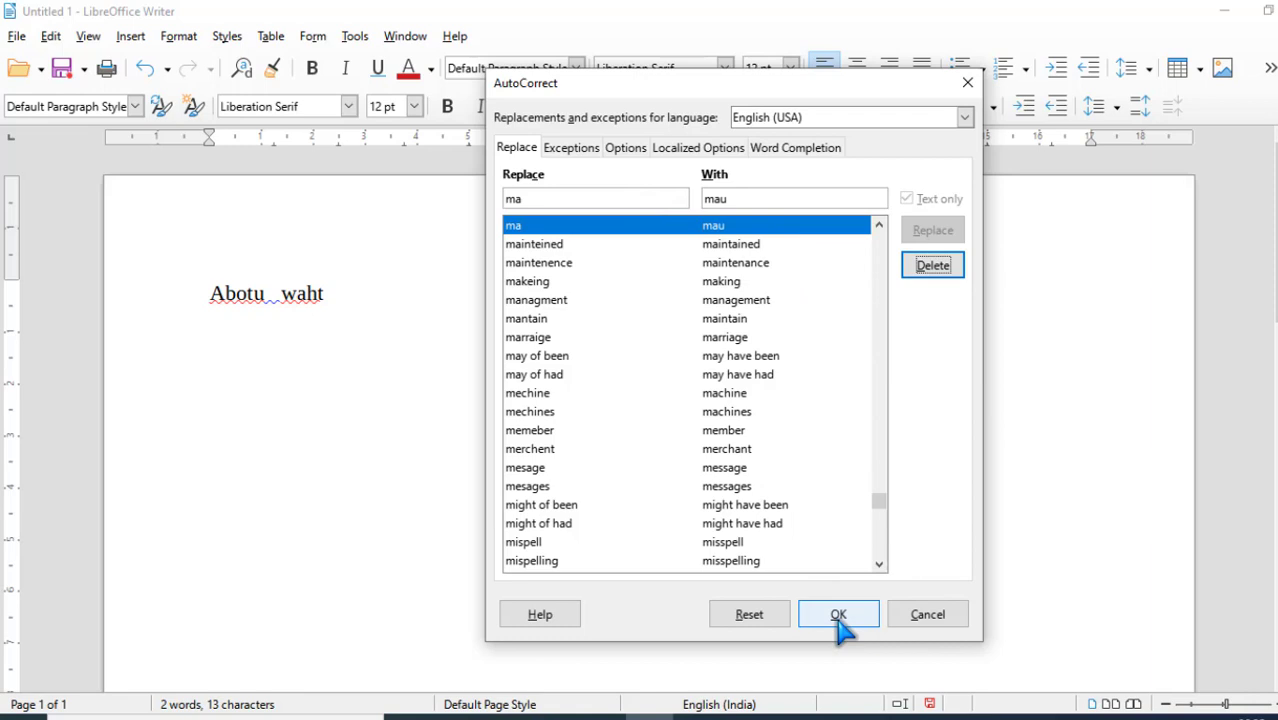
Step: Reselect the "ma" entry in the replacement table and accept the AutoCorrect settings
{"action": "left_click", "coordinate": [649, 276]}
{"action": "left_click", "coordinate": [650, 264]}
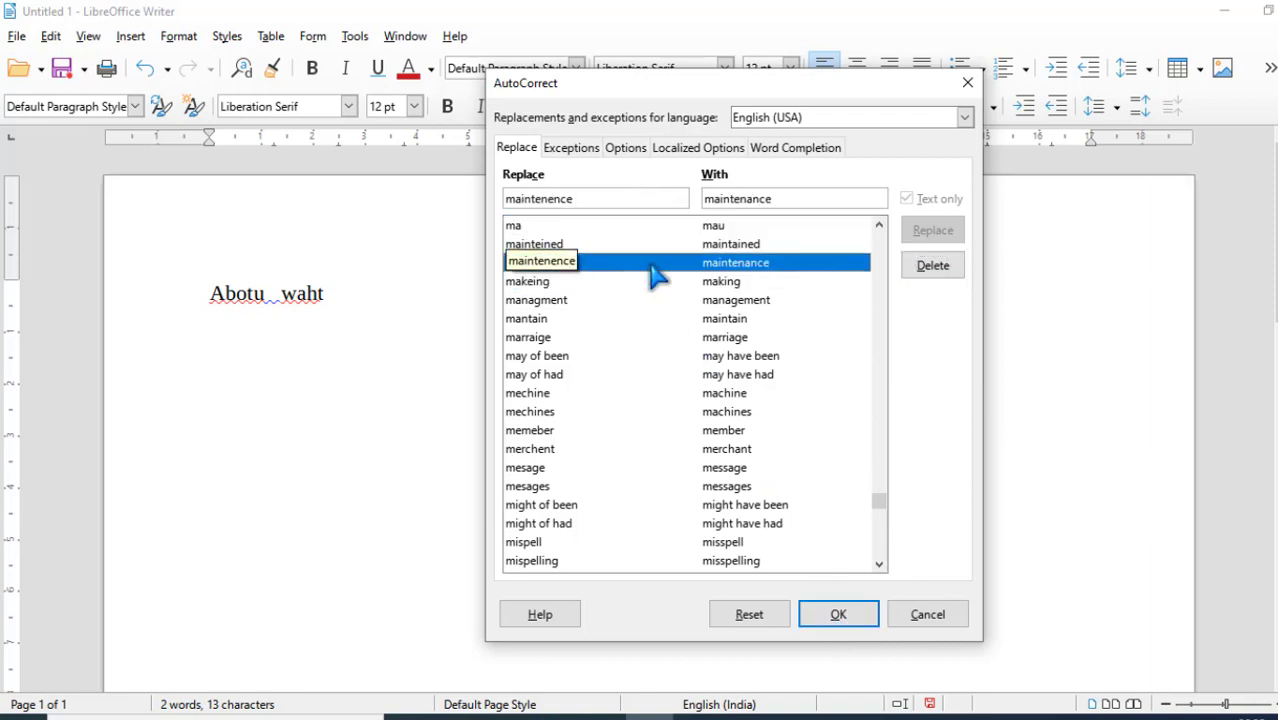
{"action": "left_click", "coordinate": [700, 230]}
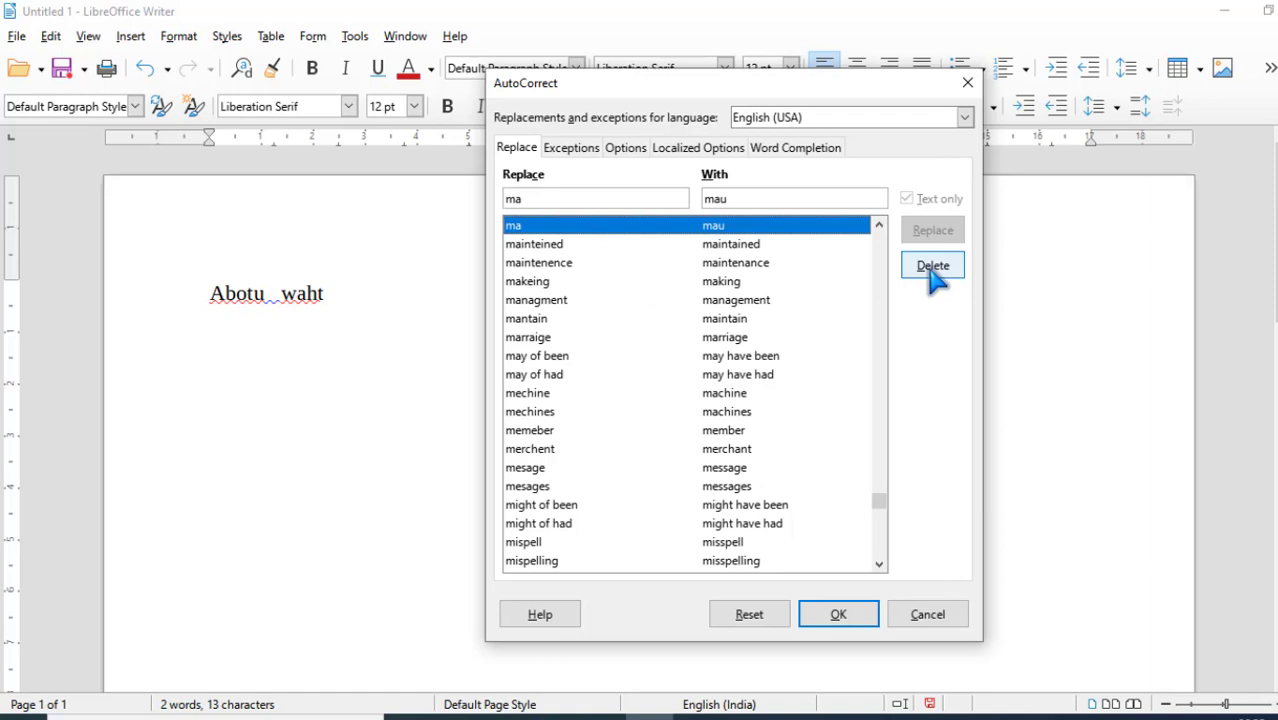
{"action": "left_click", "coordinate": [838, 614]}
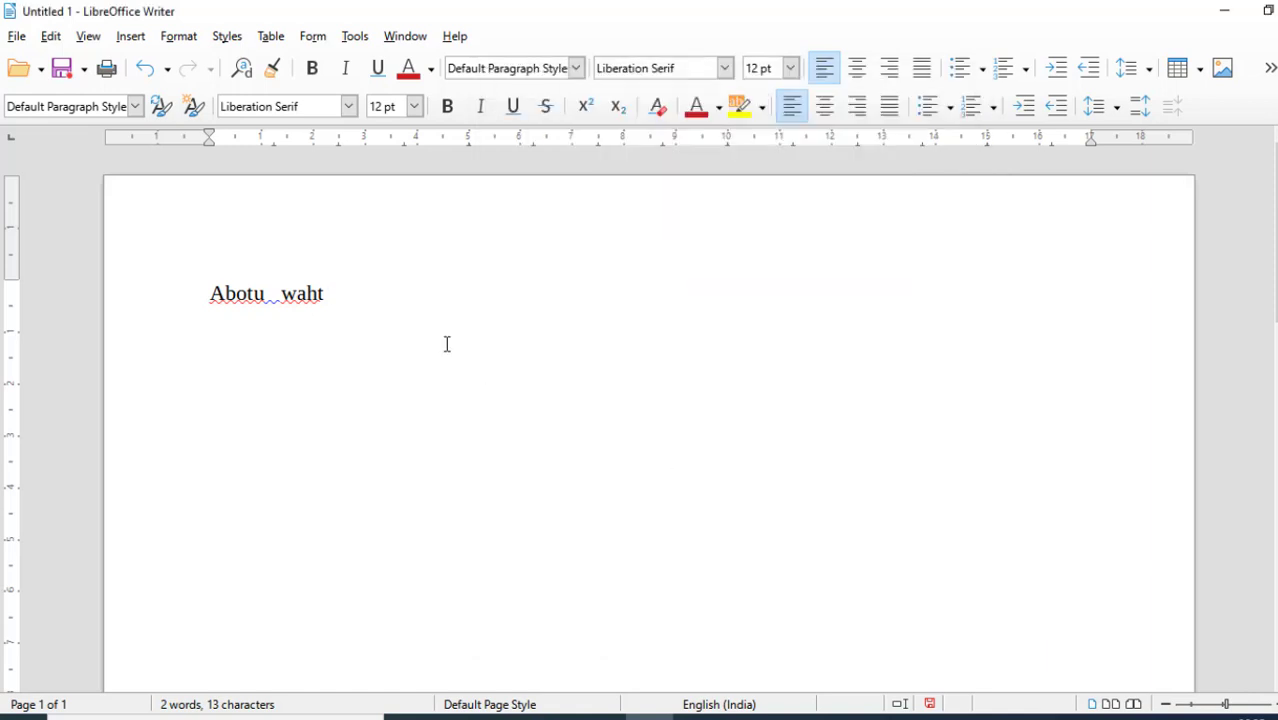
Step: Start new lines below "Abotu waht", test the "aza" entry there and remove it again
{"action": "key", "text": "Return"}
{"action": "key", "text": "Return"}
{"action": "key", "text": "Return"}
{"action": "type", "text": "aza"}
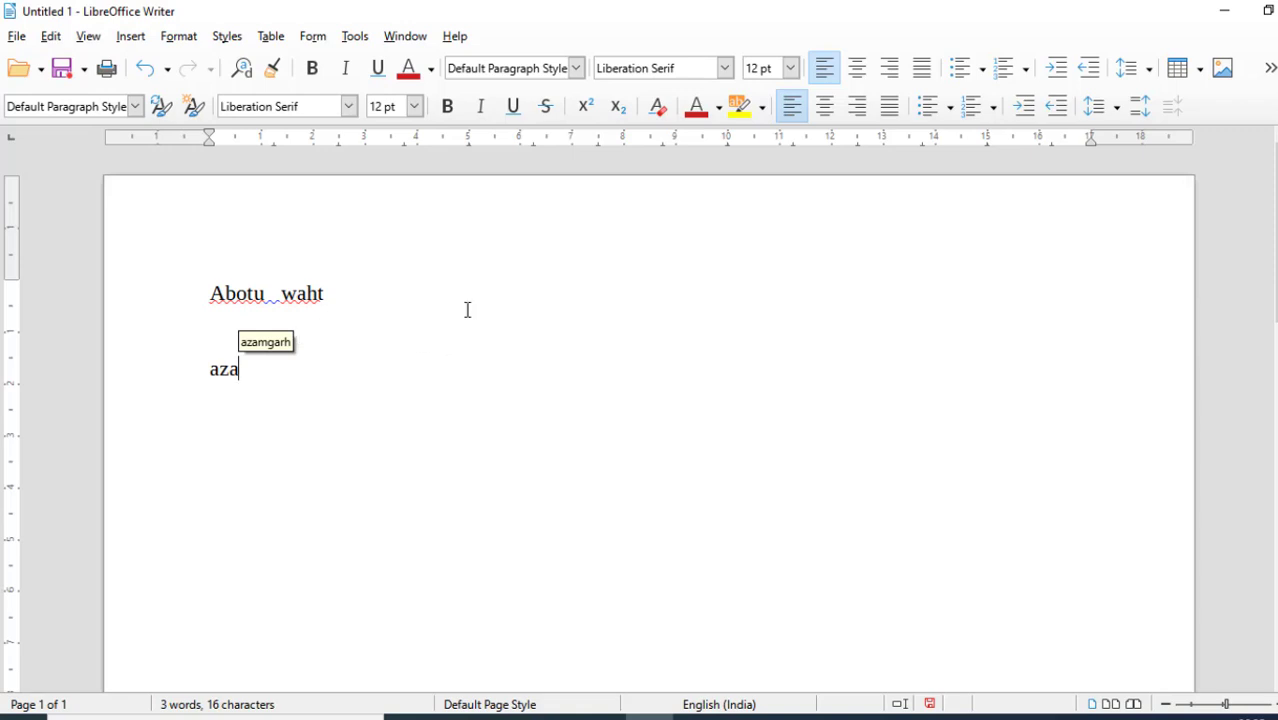
{"action": "key", "text": "BackSpace"}
{"action": "key", "text": "BackSpace"}
{"action": "key", "text": "BackSpace"}
{"action": "key", "text": "BackSpace"}
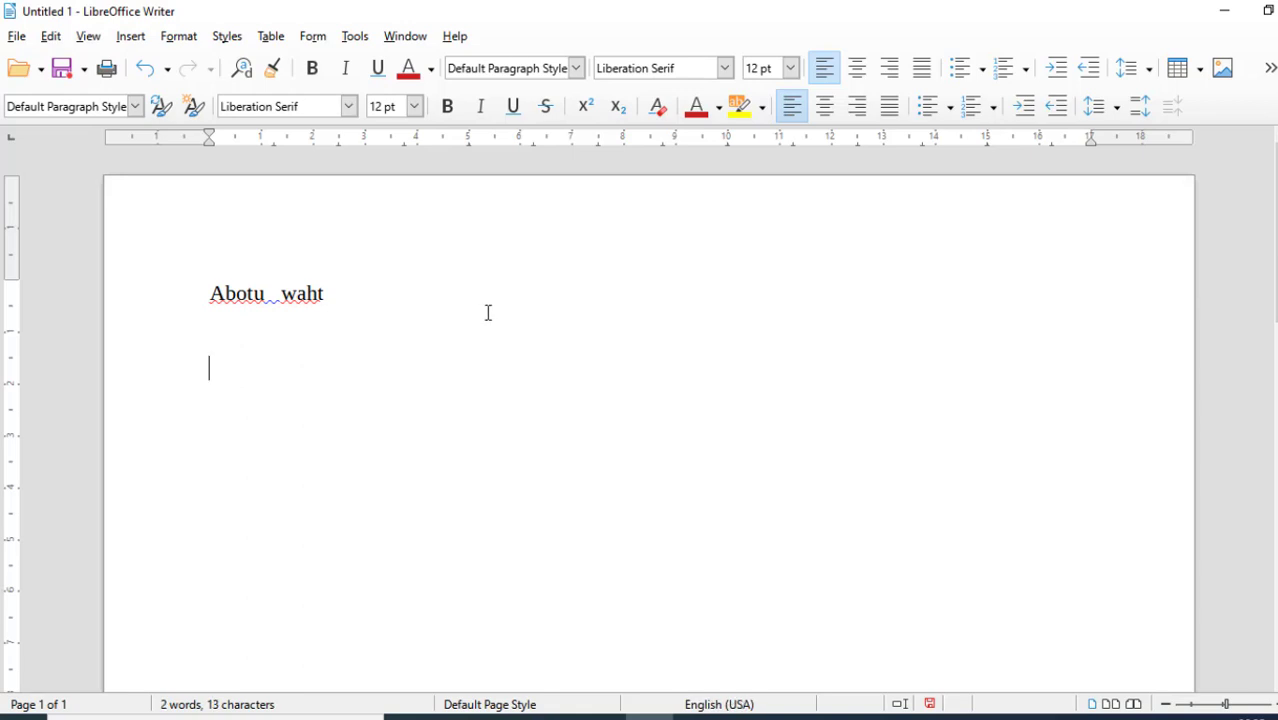
Step: Enter "mau" on the empty line below "Abotu waht"
{"action": "type", "text": "mau"}
{"action": "left_click", "coordinate": [352, 36]}
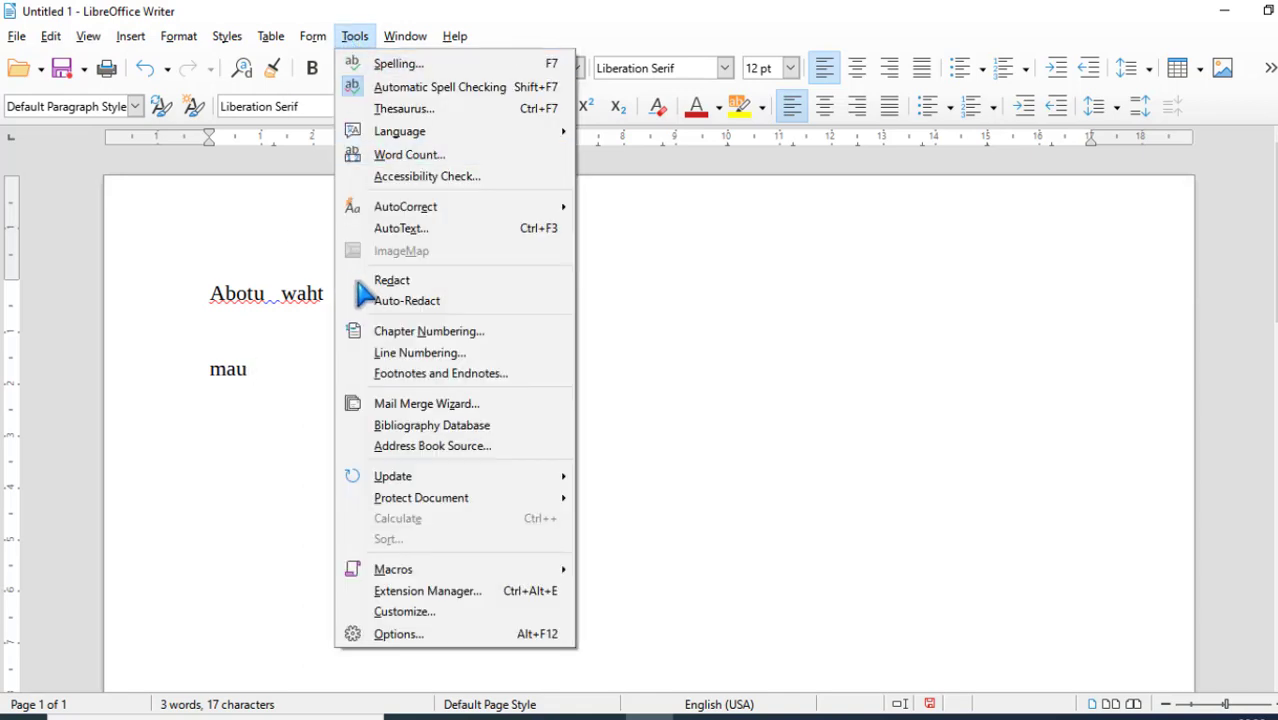
{"action": "mouse_move", "coordinate": [415, 212]}
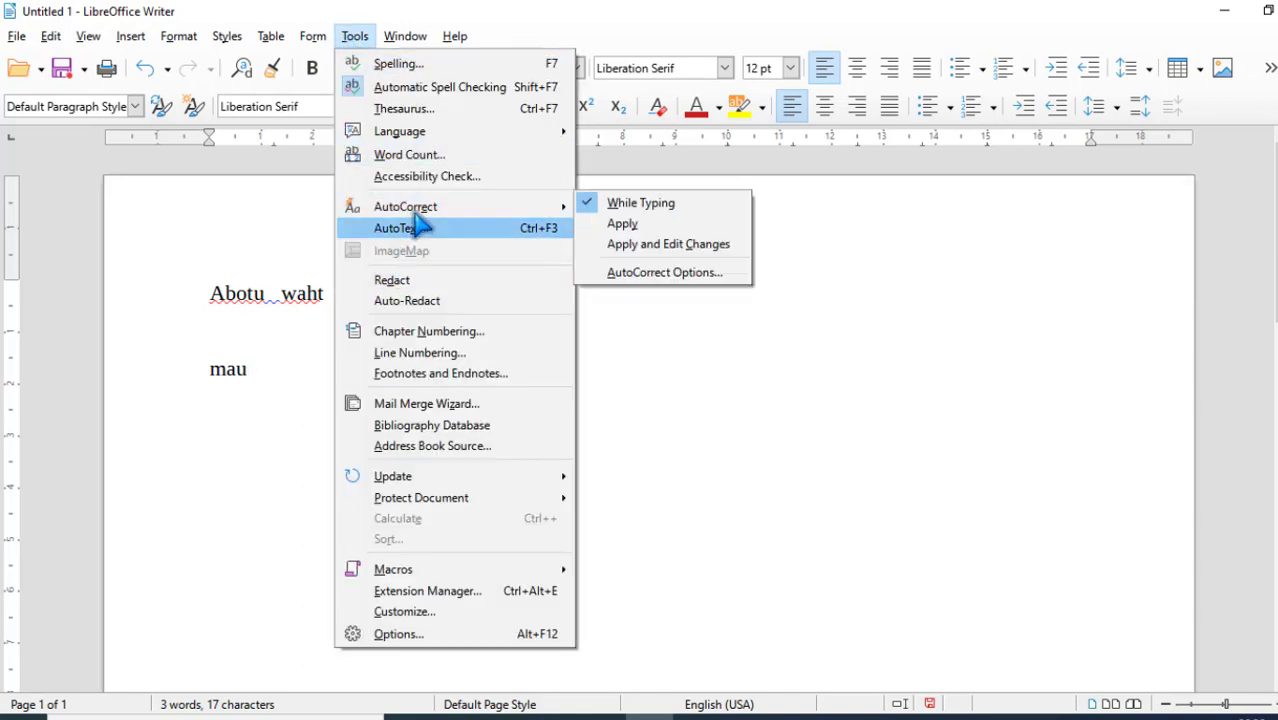
{"action": "left_click", "coordinate": [300, 378]}
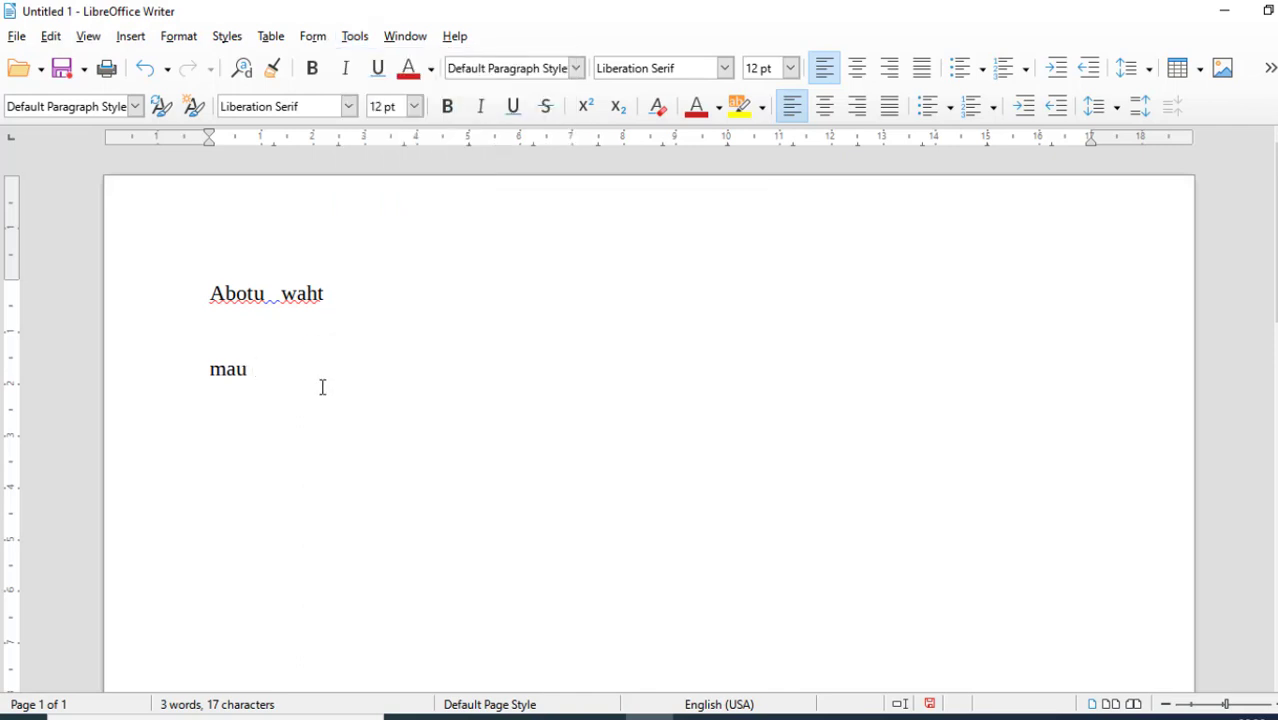
Step: Enter "alinagar" on a new line below "mau"
{"action": "left_click", "coordinate": [322, 387]}
{"action": "key", "text": "Return"}
{"action": "type", "text": "a"}
{"action": "key", "text": "BackSpace"}
{"action": "type", "text": "alin"}
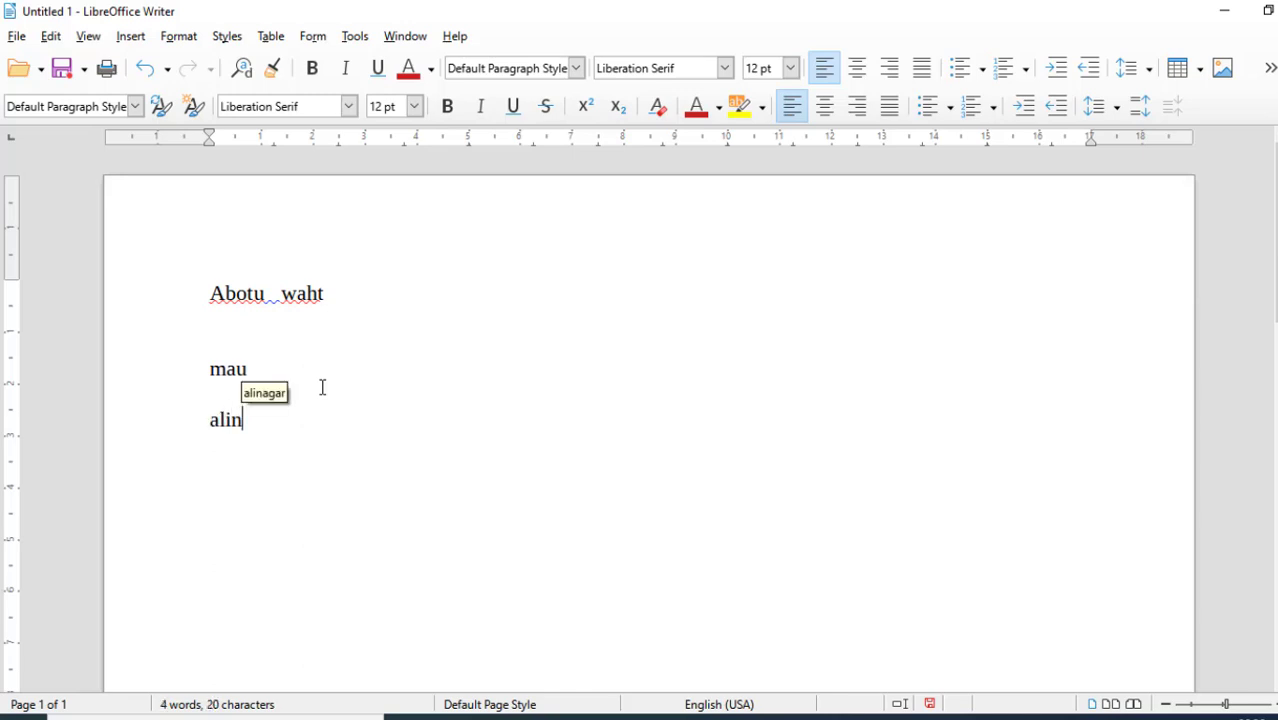
{"action": "type", "text": "agar"}
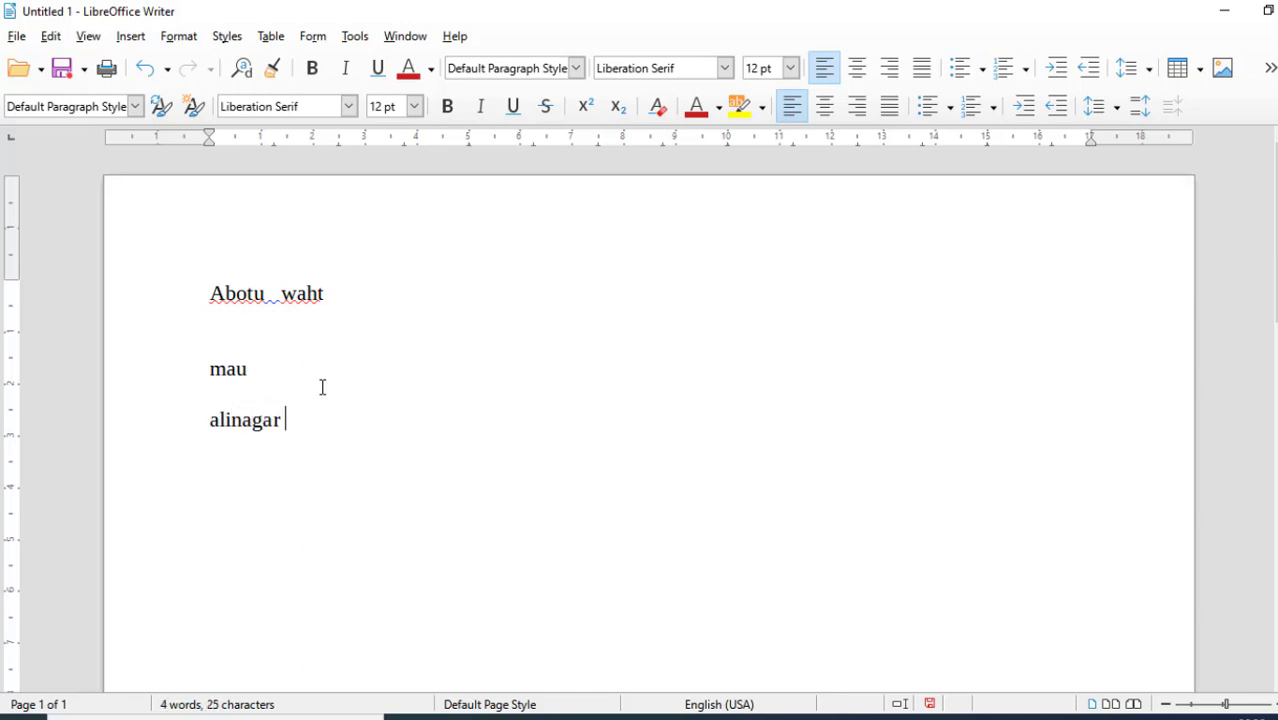
Step: Add an AutoCorrect replacement that turns "ali" into "alinagar" and accept the settings
{"action": "left_click", "coordinate": [355, 40]}
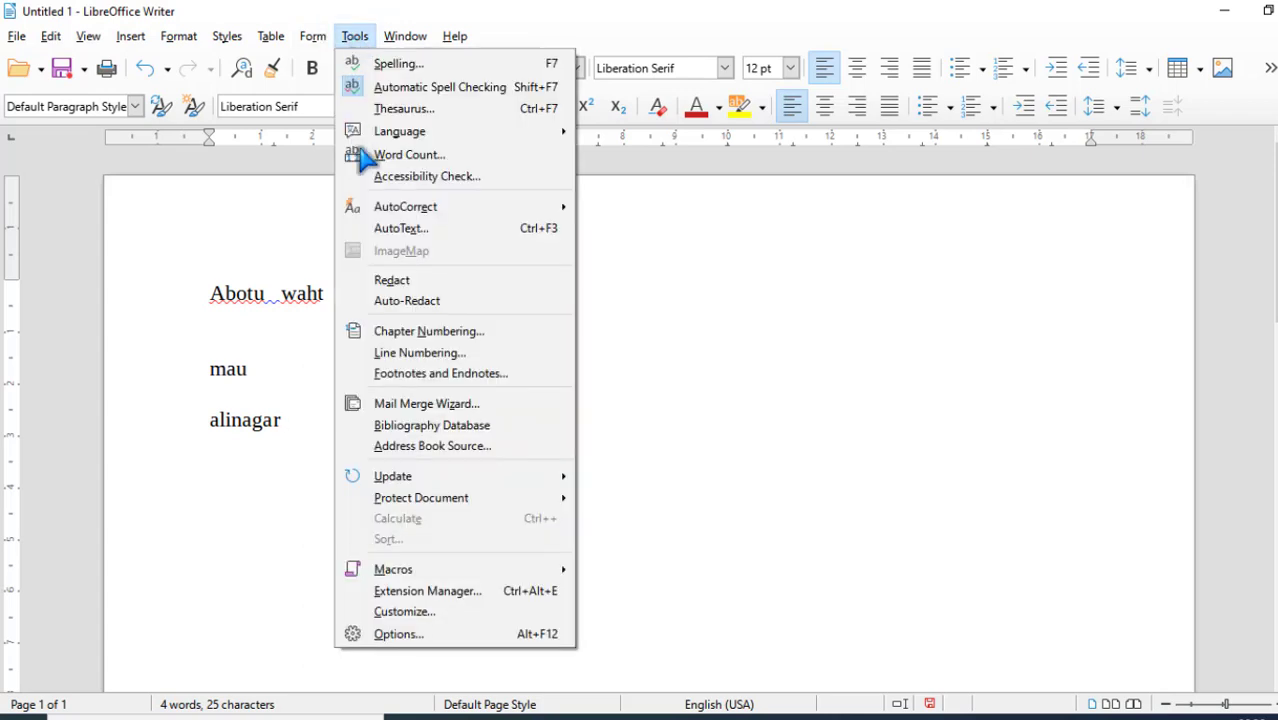
{"action": "mouse_move", "coordinate": [465, 206]}
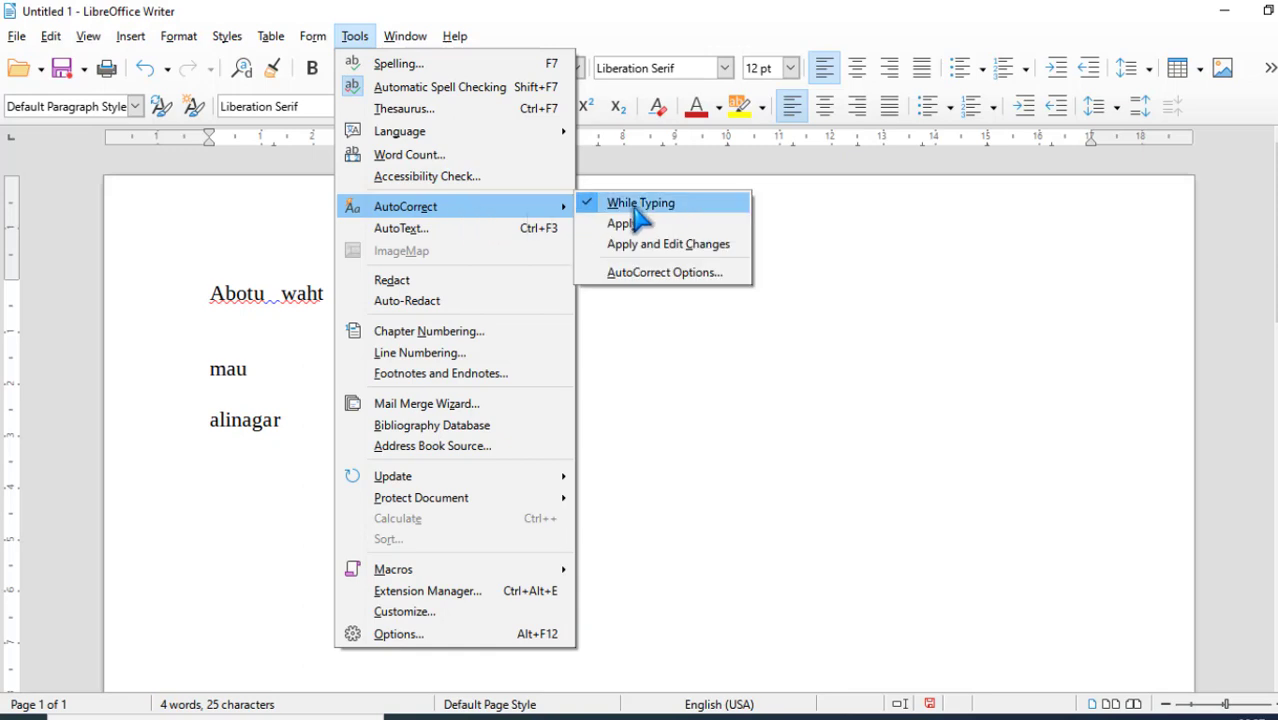
{"action": "left_click", "coordinate": [650, 272]}
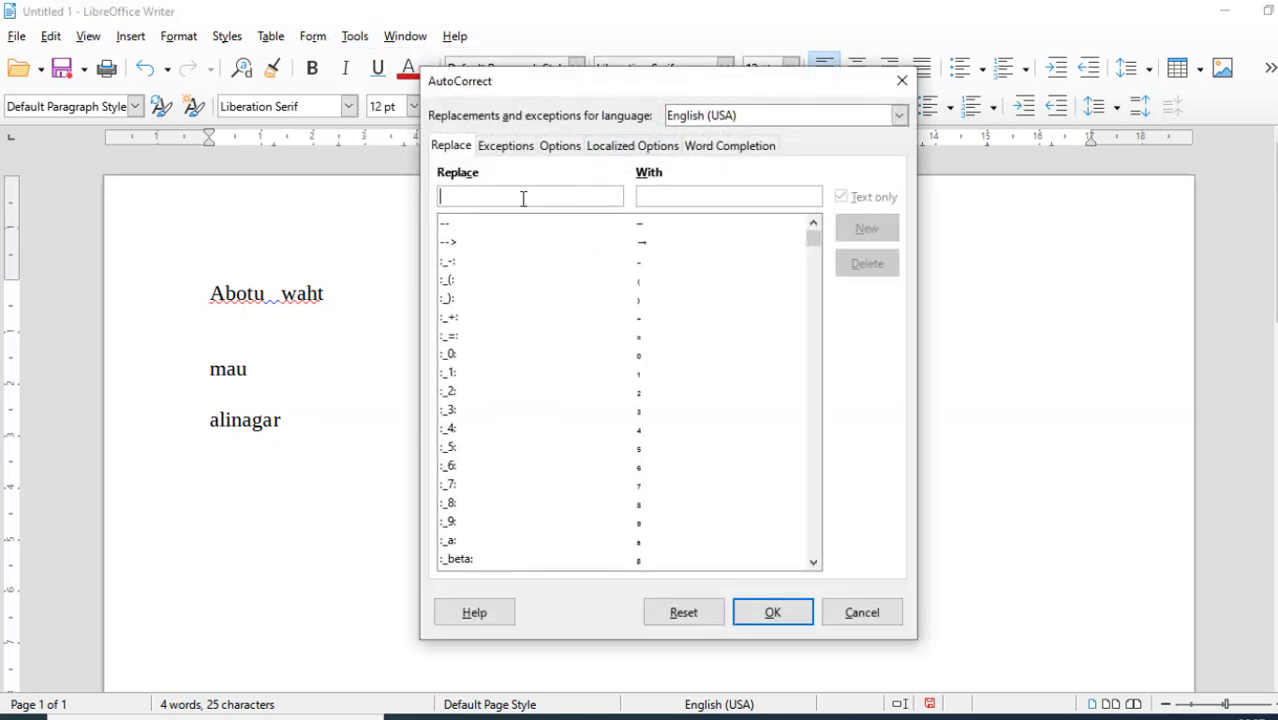
{"action": "type", "text": "ali"}
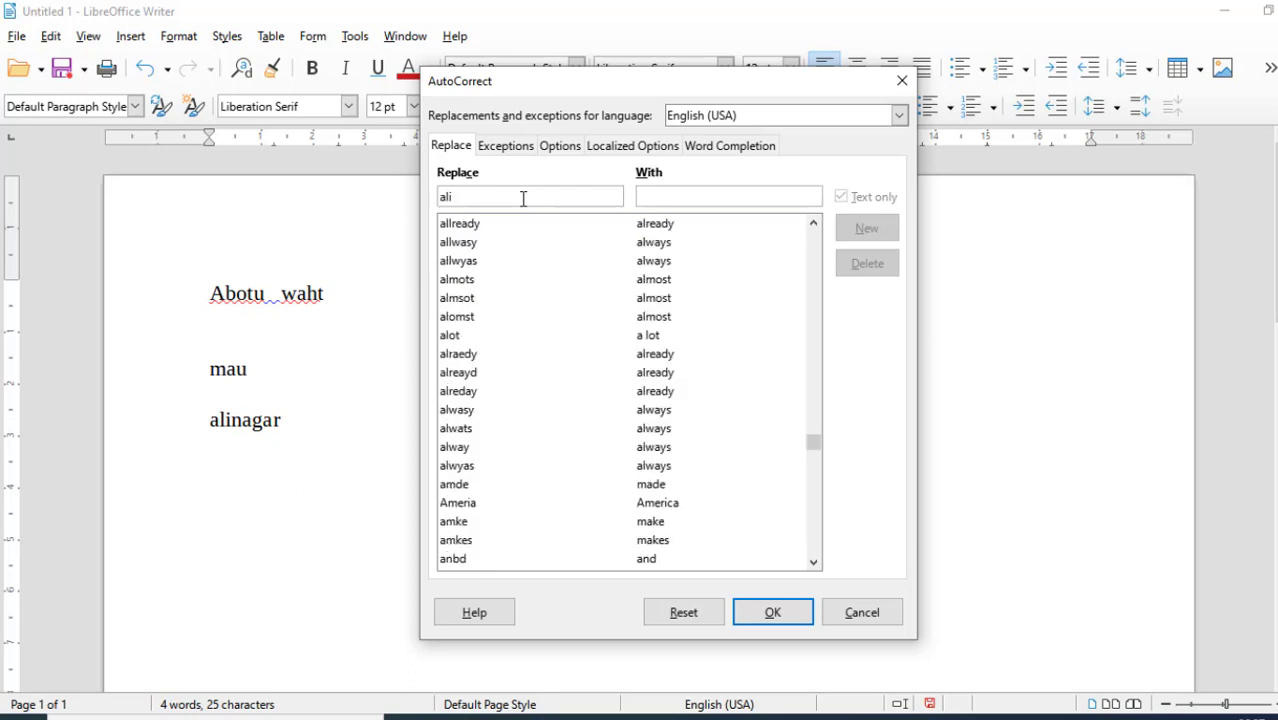
{"action": "left_click", "coordinate": [682, 197]}
{"action": "type", "text": "ali"}
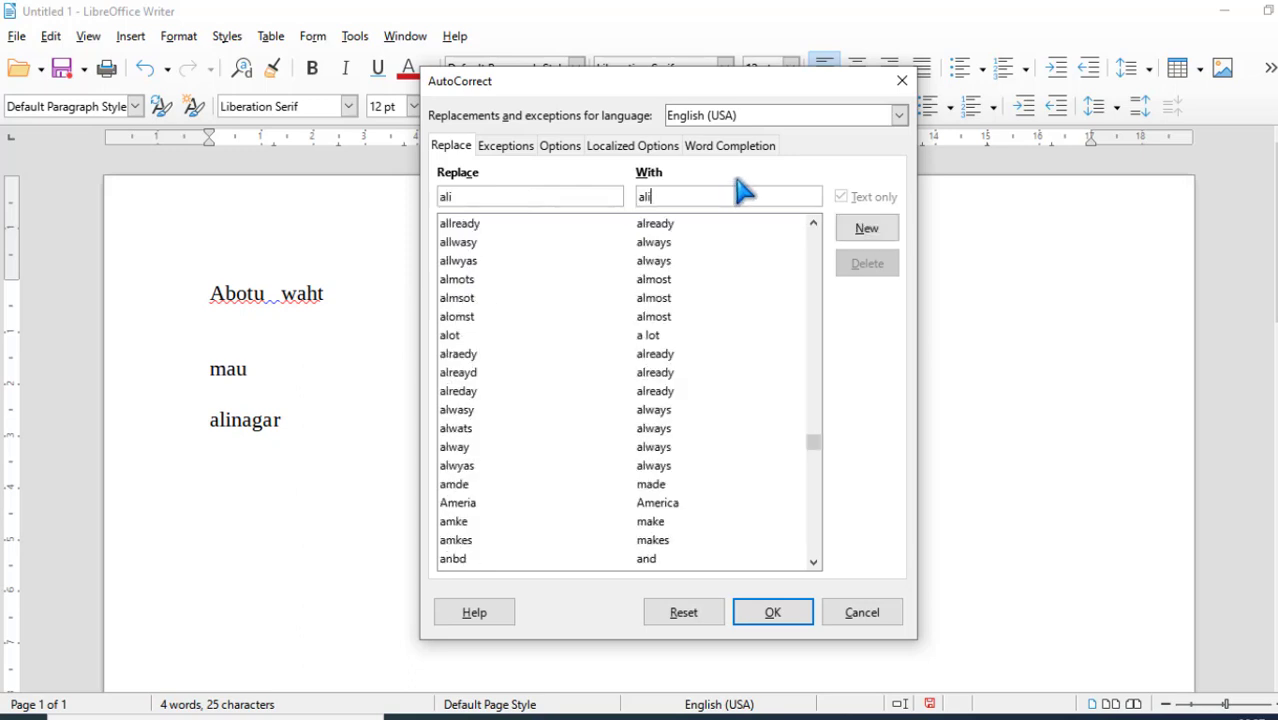
{"action": "type", "text": "nagr"}
{"action": "type", "text": "agar"}
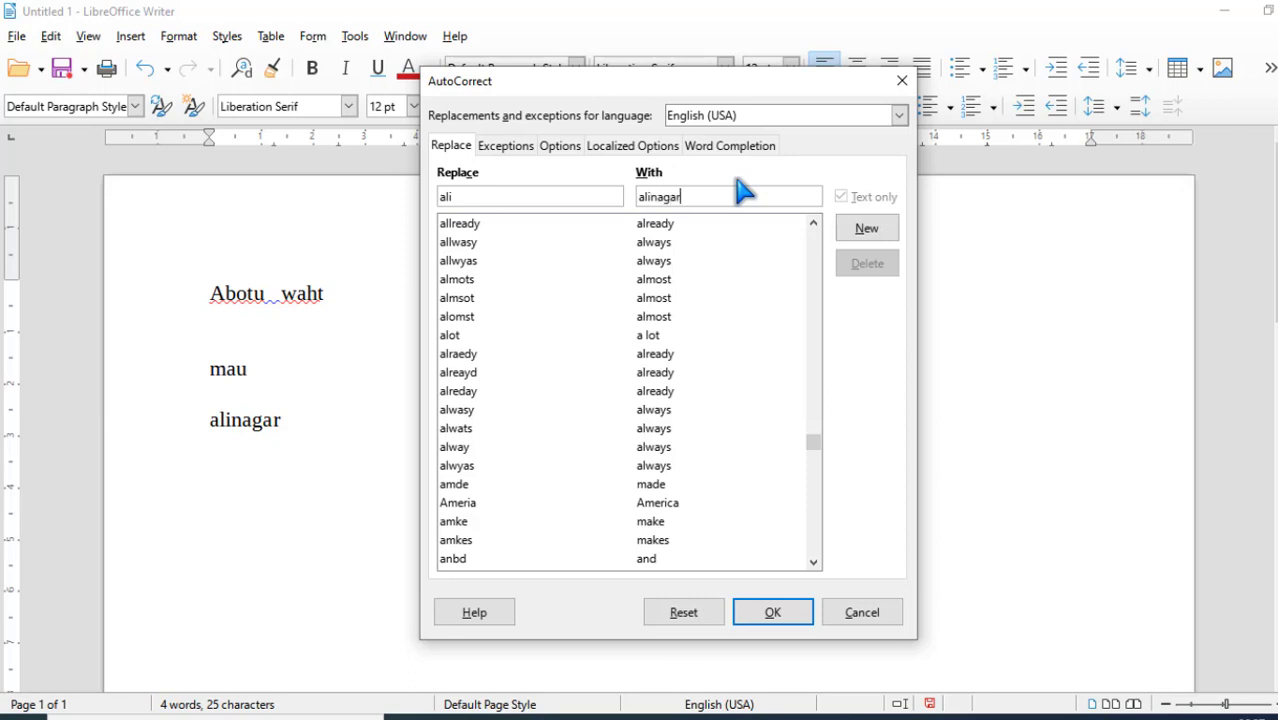
{"action": "left_click", "coordinate": [848, 236]}
{"action": "left_click", "coordinate": [772, 618]}
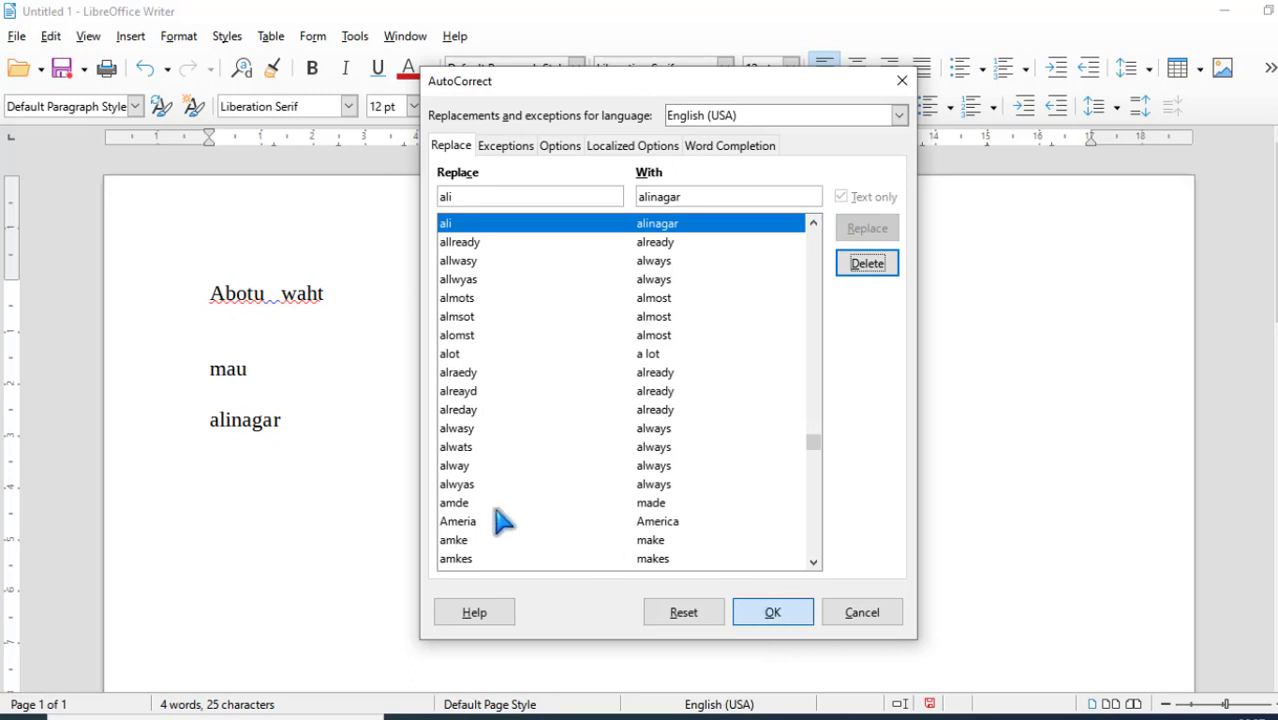
Step: Clear the word on the line below "mau" and enter "alinagar" again to test the new replacement
{"action": "left_click_drag", "start_coordinate": [290, 420], "coordinate": [168, 414]}
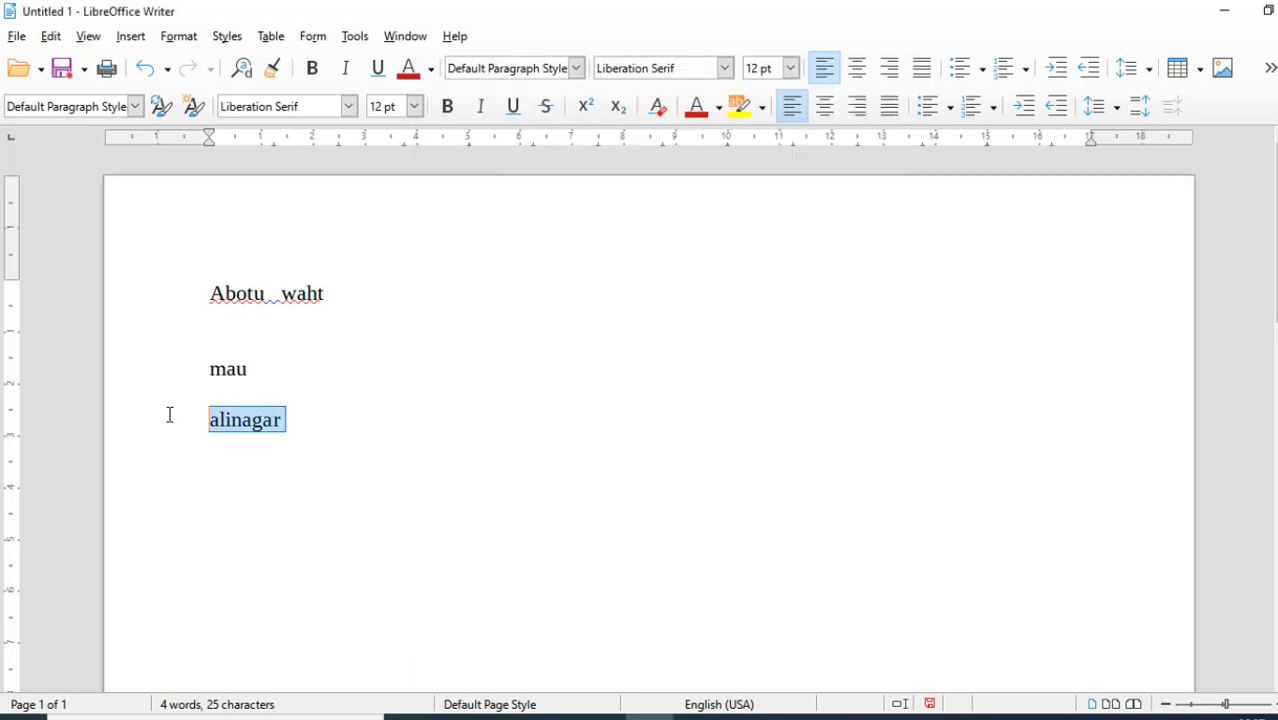
{"action": "key", "text": "BackSpace"}
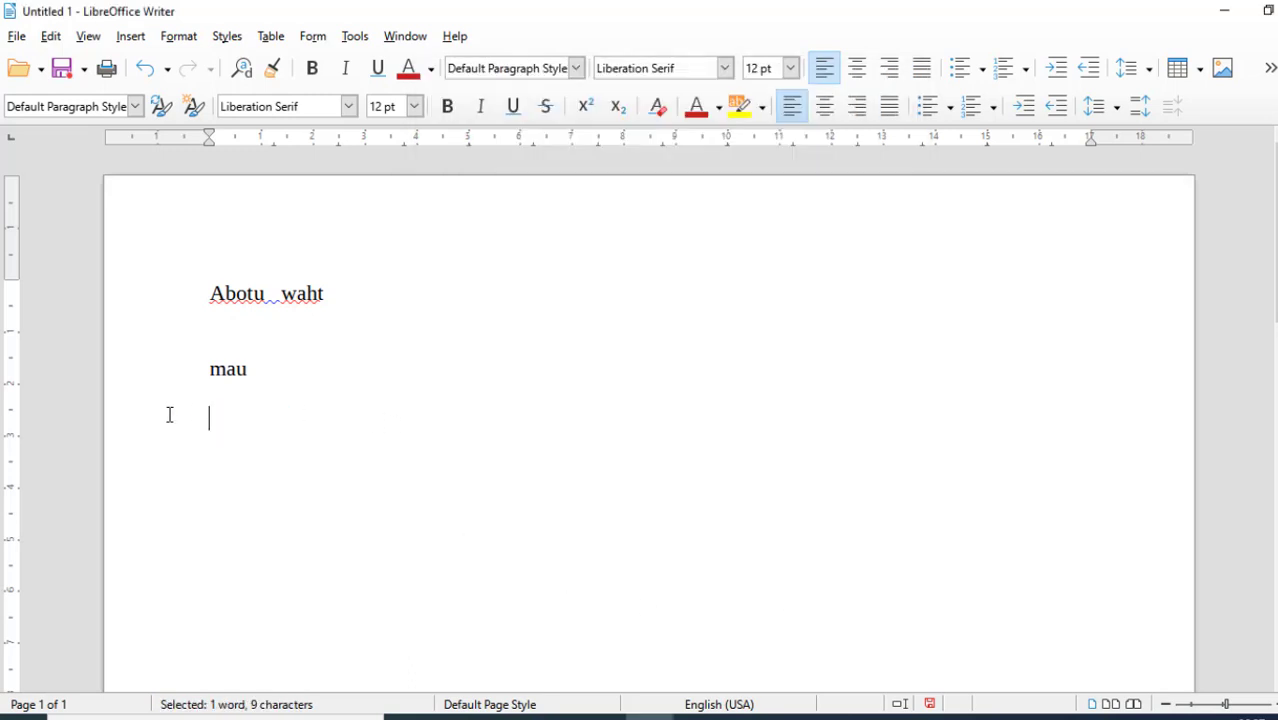
{"action": "type", "text": "alinagar"}
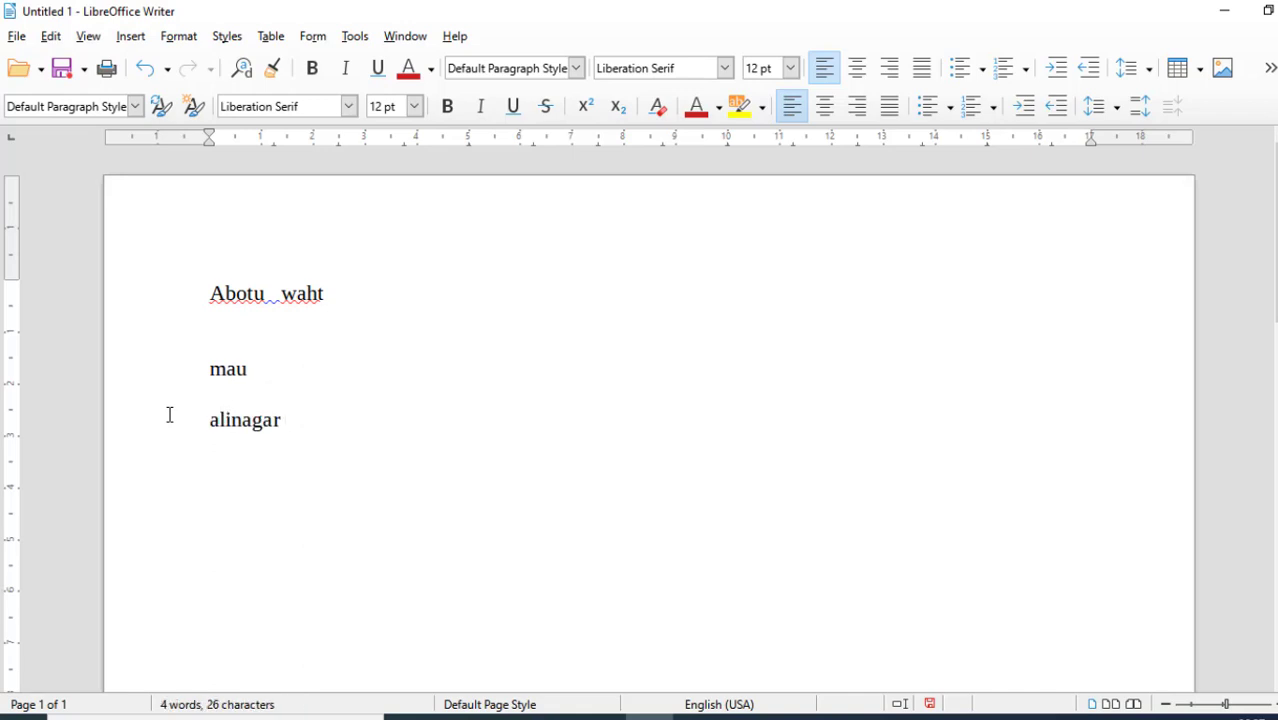
Step: Insert the "Elegant, with Name" AutoText from the Business Cards, Work (3 ½ x 2) category after "alinagar"
{"action": "left_click", "coordinate": [358, 37]}
{"action": "mouse_move", "coordinate": [405, 206]}
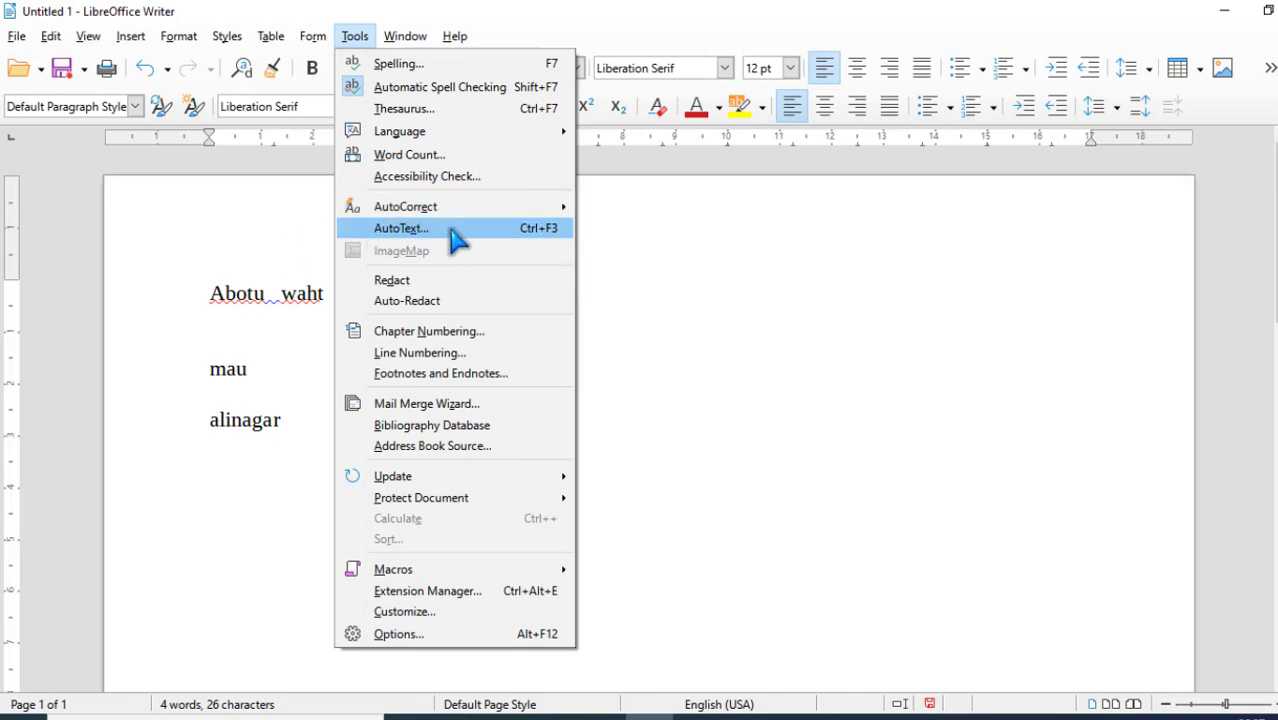
{"action": "left_click", "coordinate": [455, 240]}
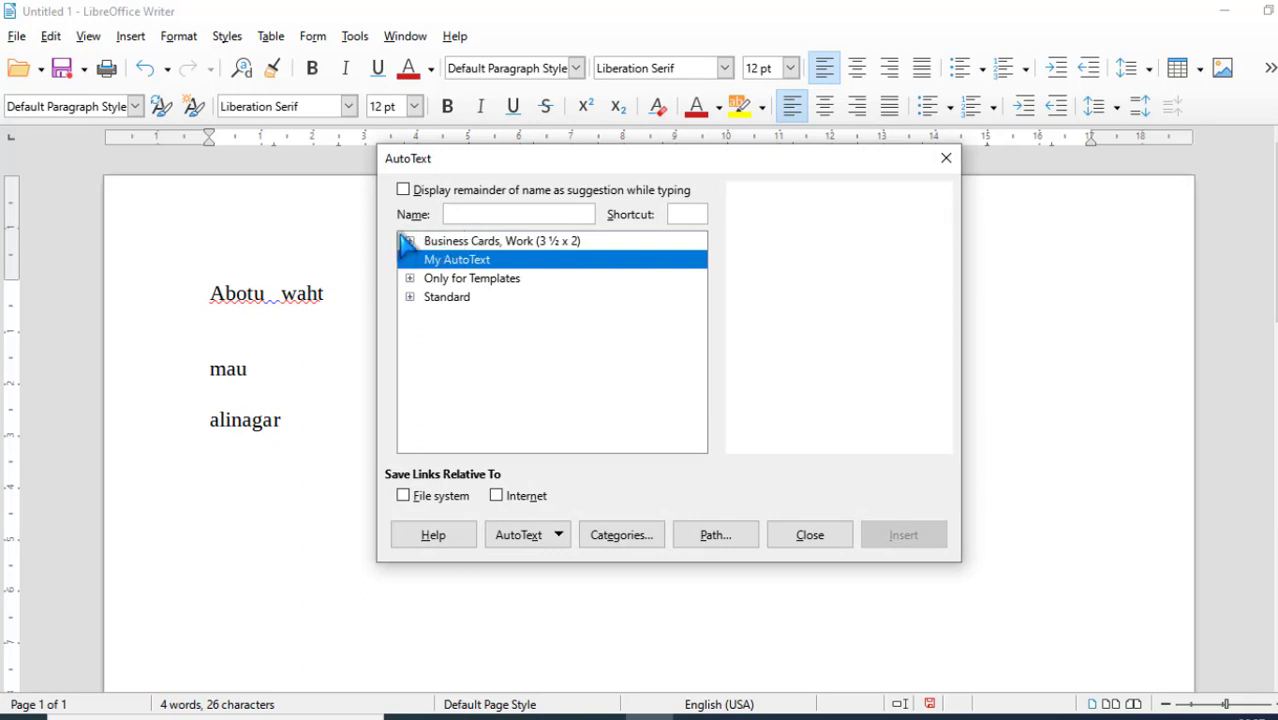
{"action": "left_click", "coordinate": [410, 241]}
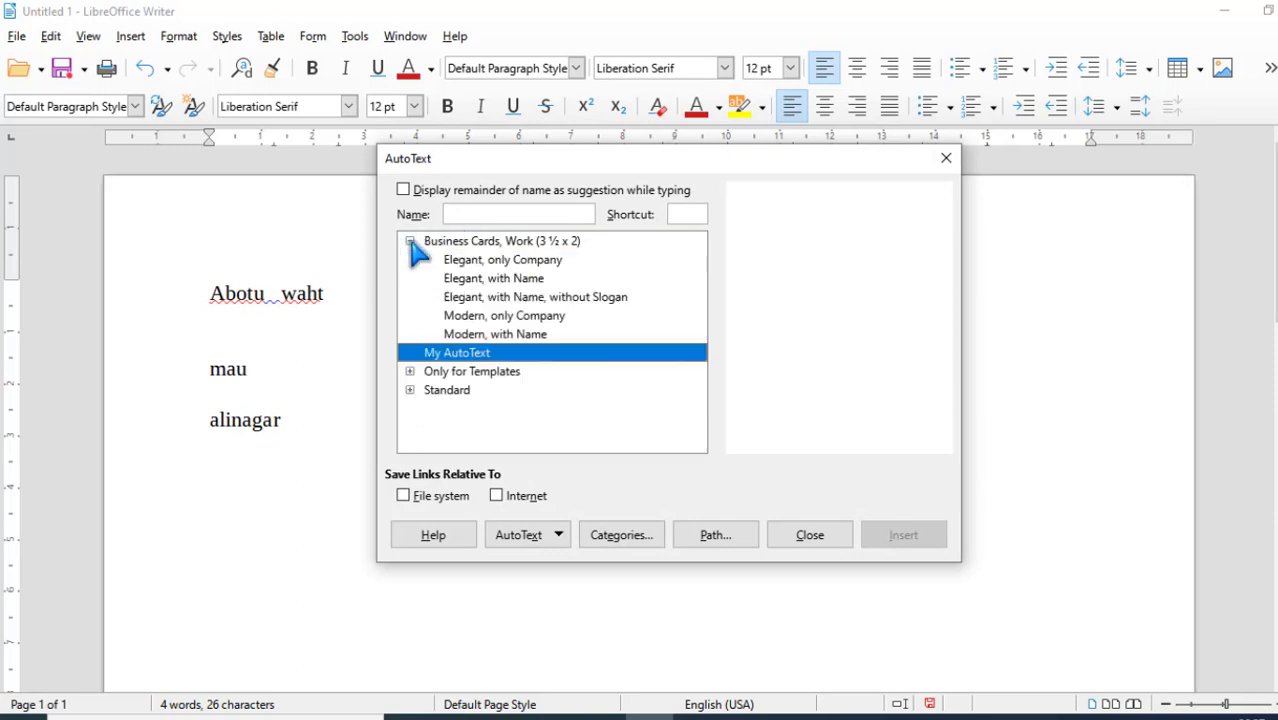
{"action": "left_click", "coordinate": [508, 264]}
{"action": "left_click", "coordinate": [560, 279]}
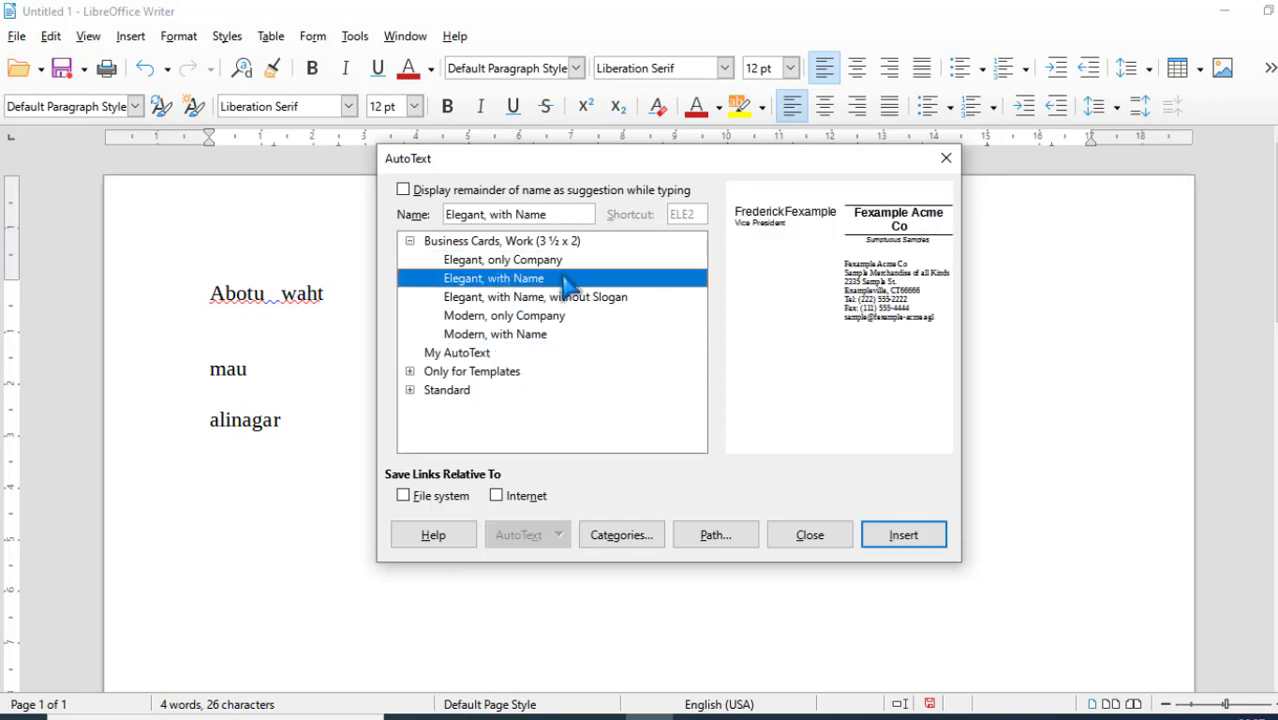
{"action": "left_click", "coordinate": [565, 262]}
{"action": "left_click", "coordinate": [556, 279]}
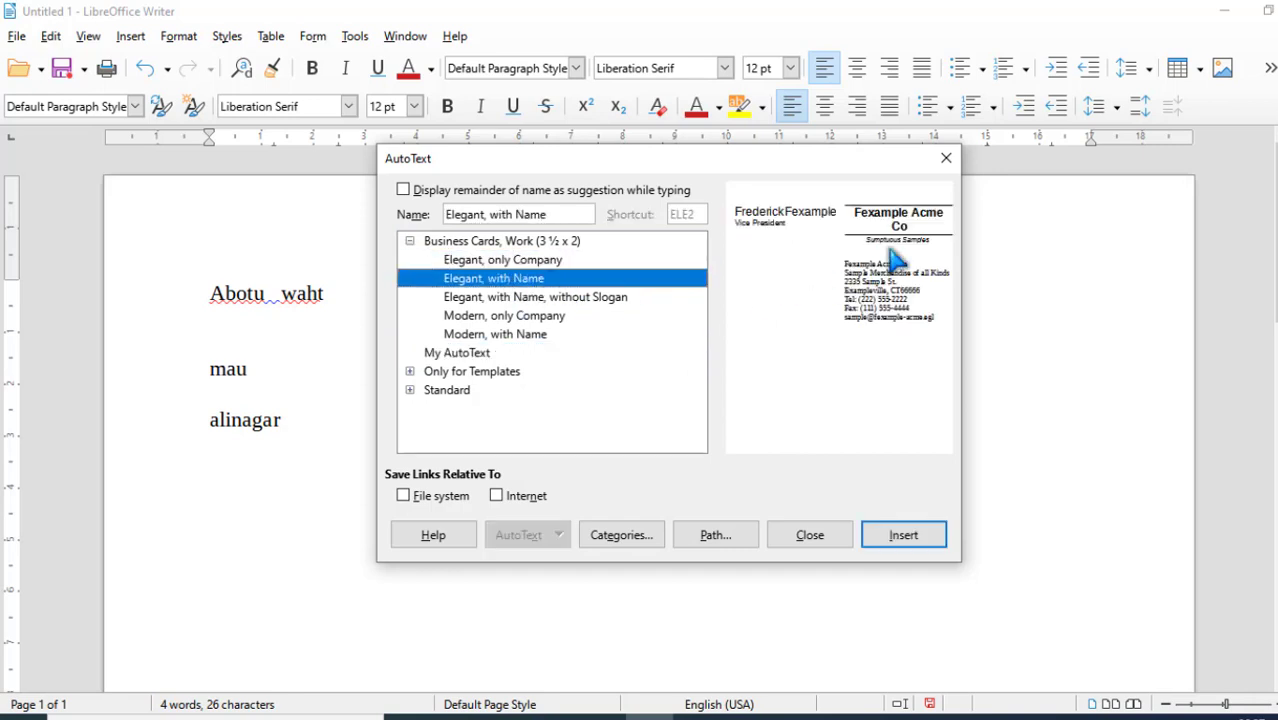
{"action": "left_click", "coordinate": [905, 541]}
{"action": "scroll", "coordinate": [760, 460], "scroll_direction": "down", "scroll_amount": 3}
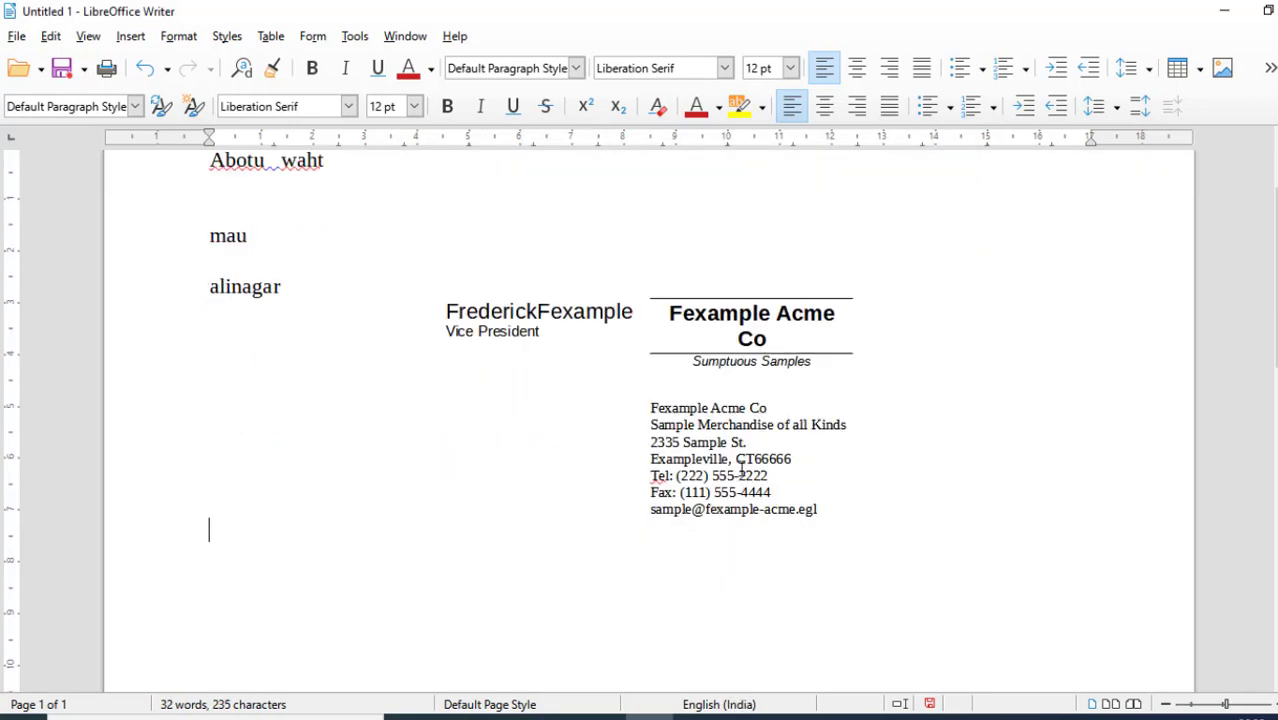
Step: Replace the "Sample Merchandise of all Kinds" placeholder in the business card with "gfgfdg", and place the cursor in the company heading
{"action": "left_click", "coordinate": [355, 36]}
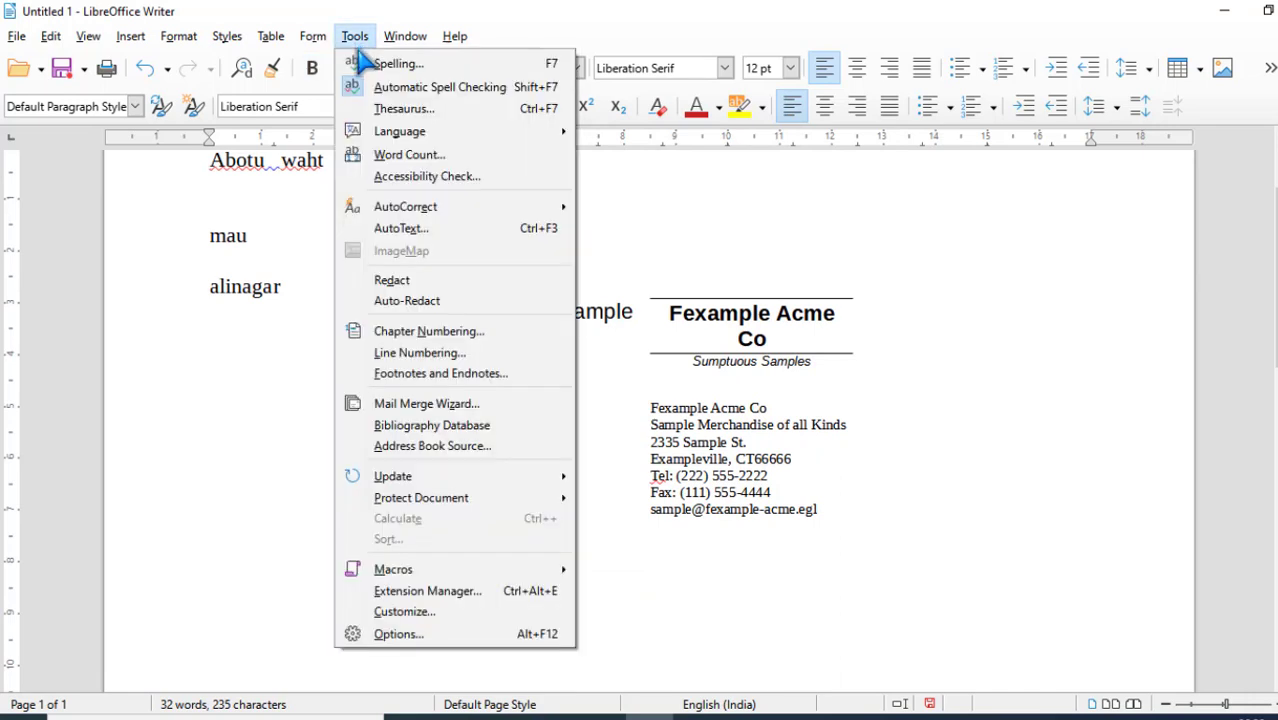
{"action": "left_click", "coordinate": [725, 388]}
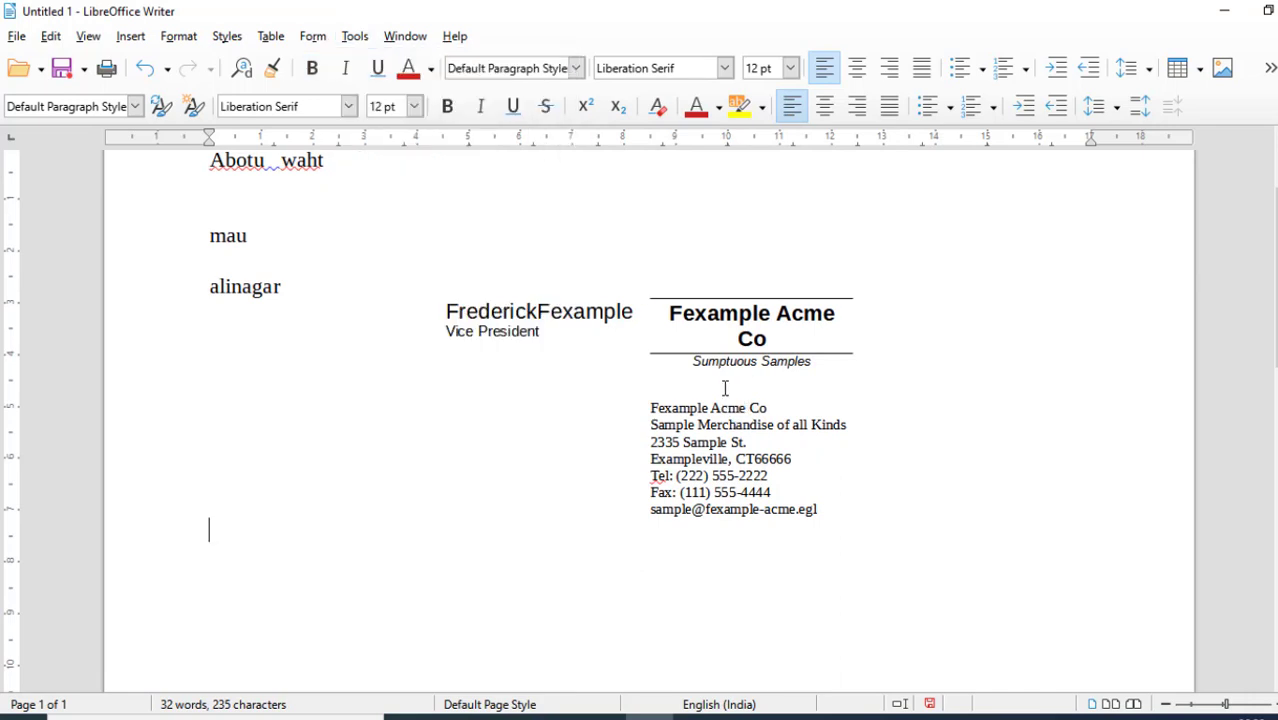
{"action": "left_click", "coordinate": [740, 440]}
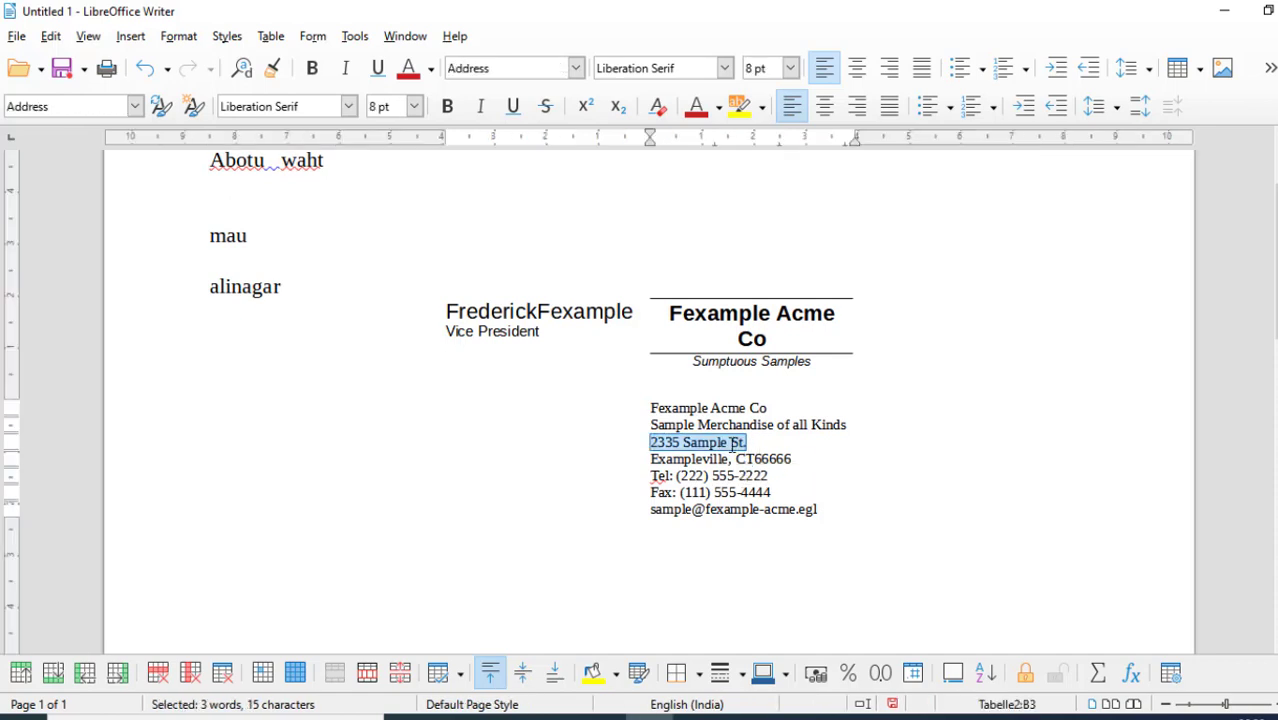
{"action": "left_click", "coordinate": [757, 424]}
{"action": "type", "text": "g"}
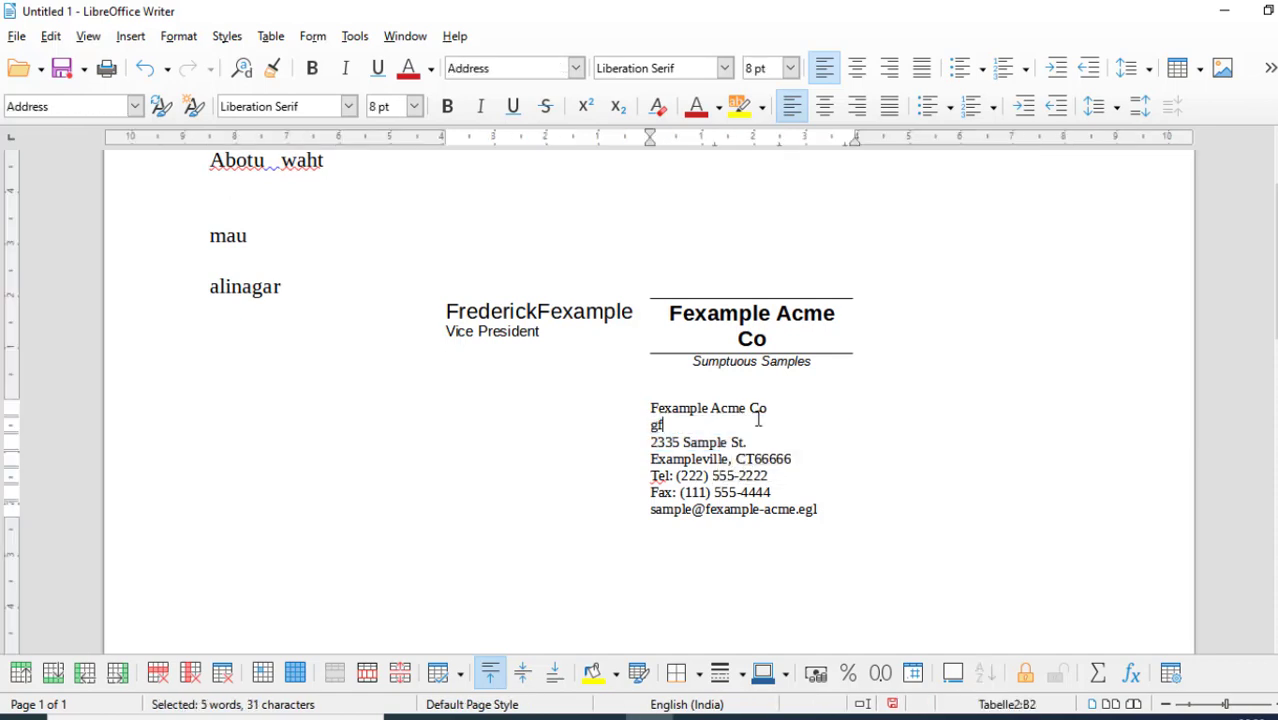
{"action": "type", "text": "fgfdg"}
{"action": "left_click", "coordinate": [712, 474]}
{"action": "left_click", "coordinate": [781, 312]}
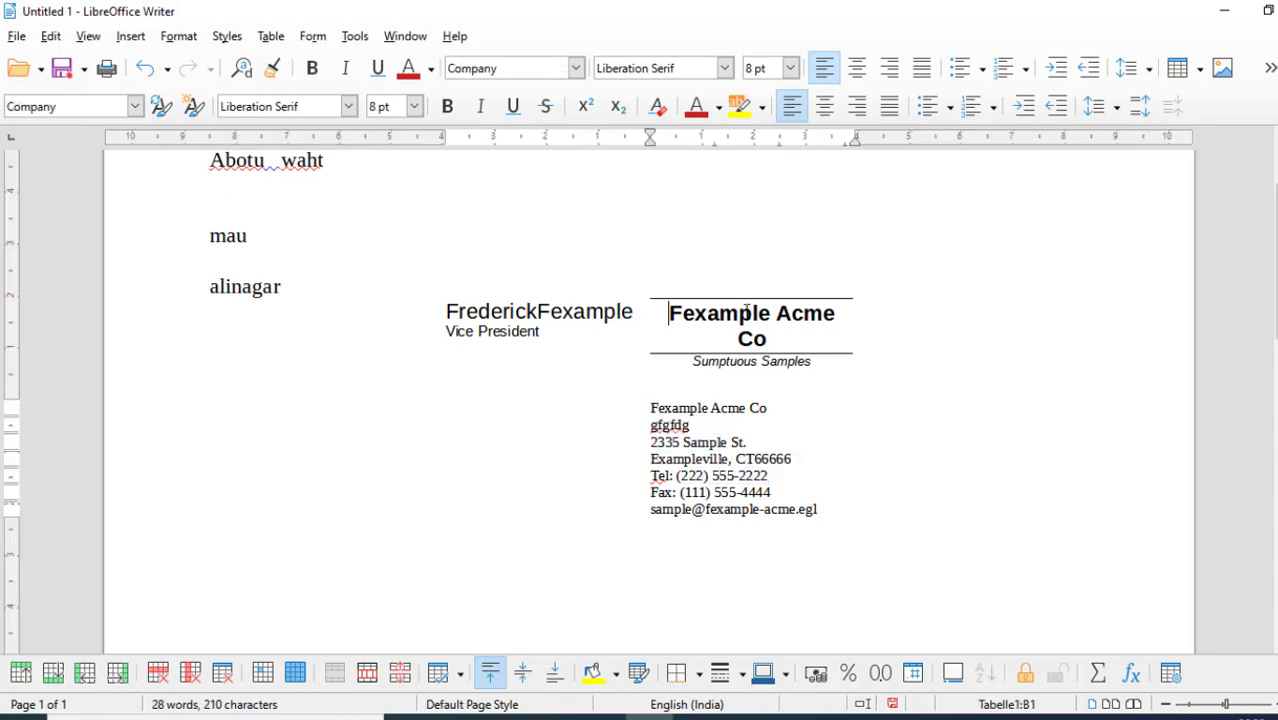
{"action": "left_click", "coordinate": [784, 309]}
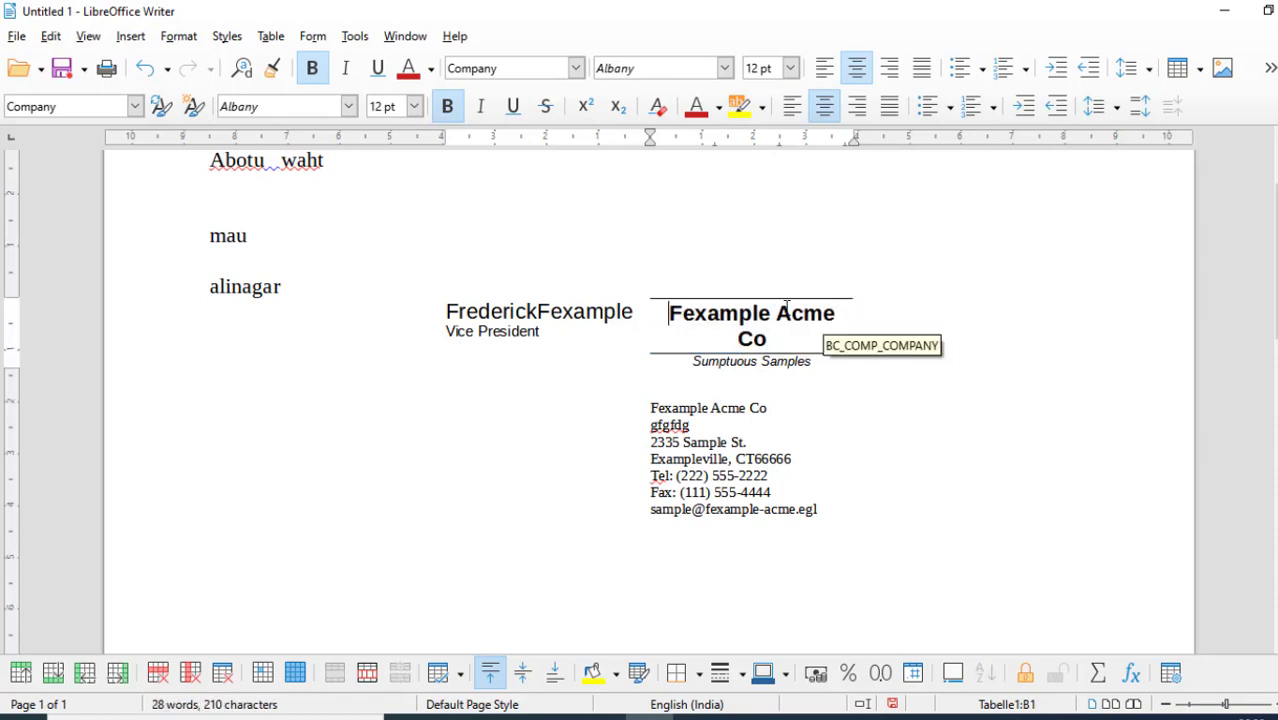
Step: Browse the AutoText categories and preview Header Left Newsletter, Header Left Brochure, Best wishes, and Cancellation, General
{"action": "left_click", "coordinate": [355, 36]}
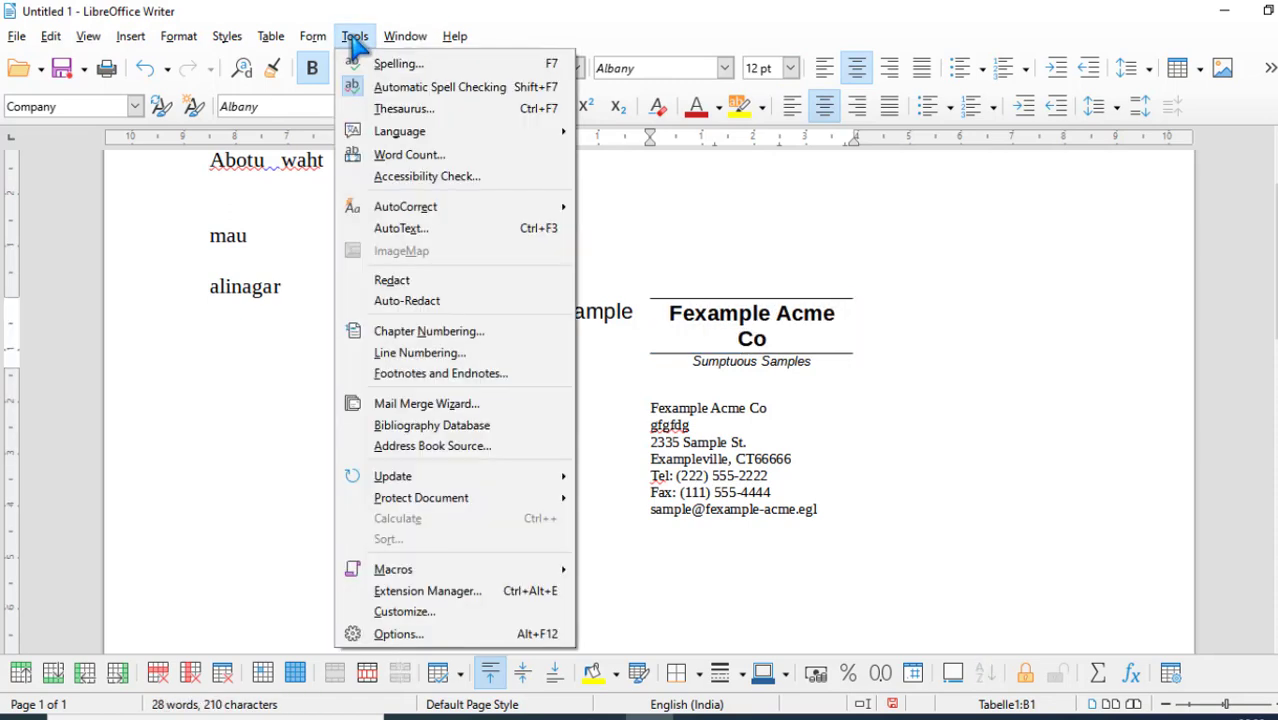
{"action": "left_click", "coordinate": [420, 236]}
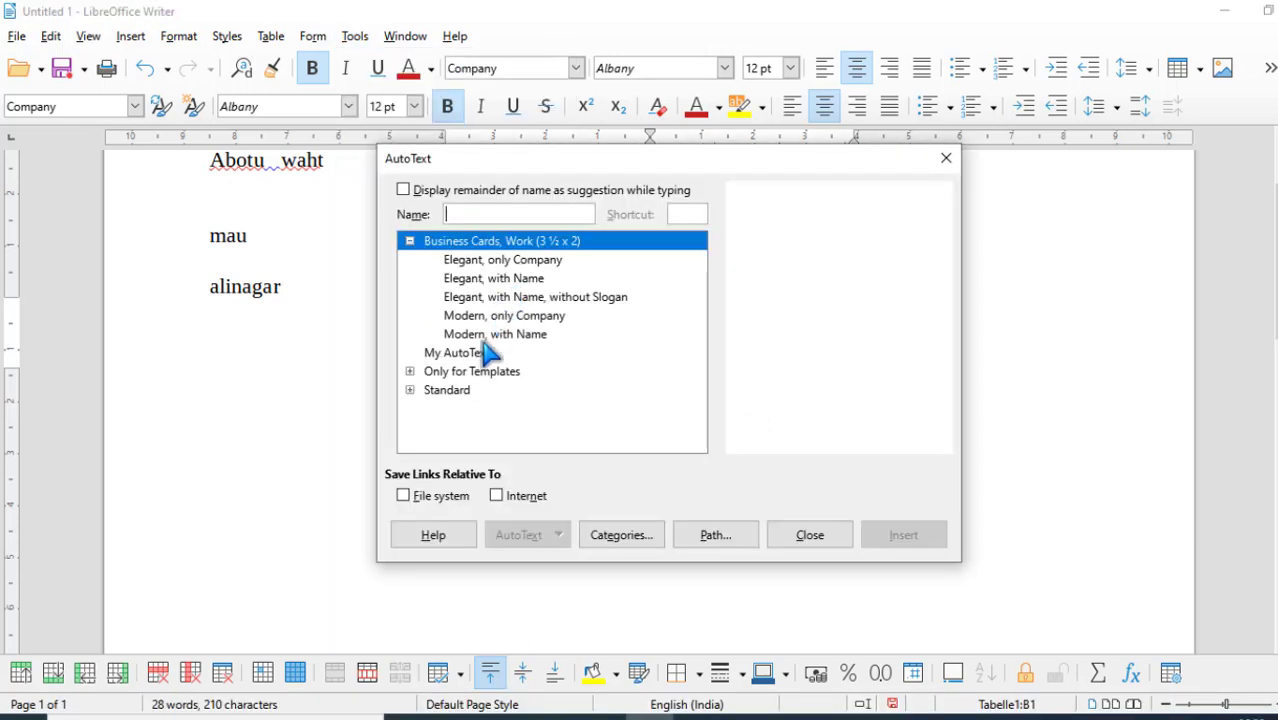
{"action": "left_click", "coordinate": [410, 371]}
{"action": "scroll", "coordinate": [519, 408], "scroll_direction": "down", "scroll_amount": 2}
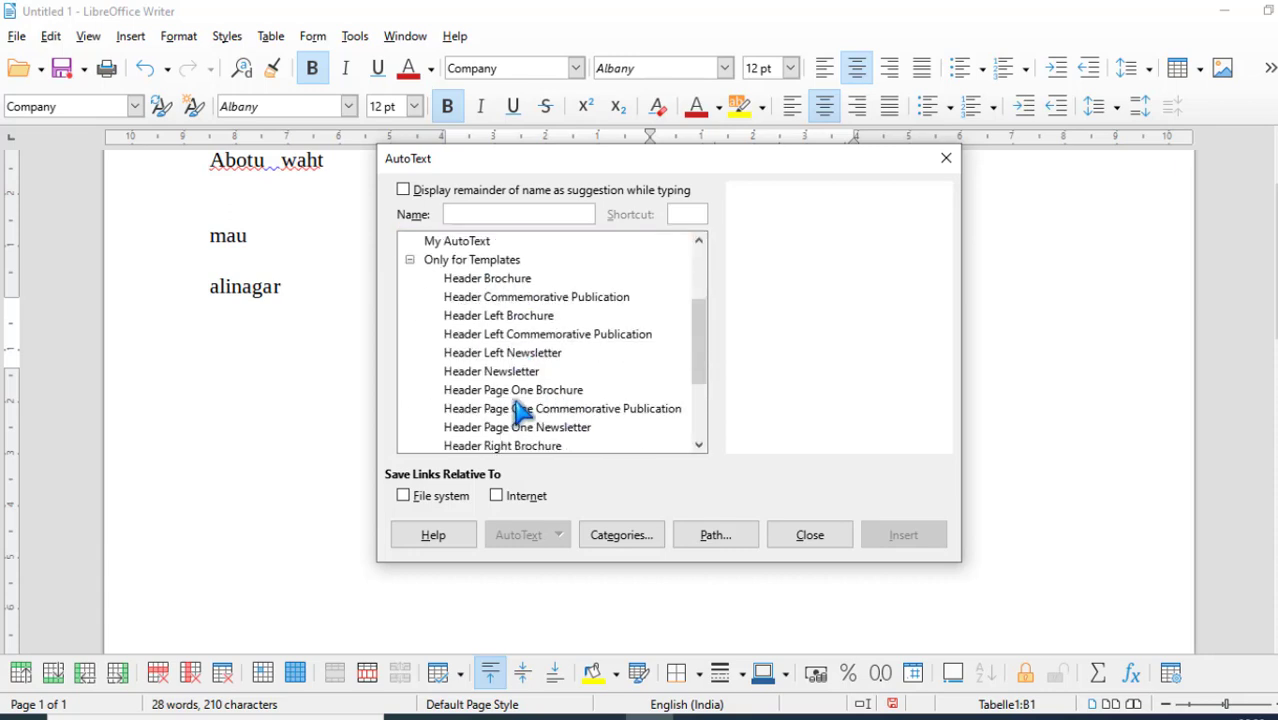
{"action": "left_click", "coordinate": [540, 352]}
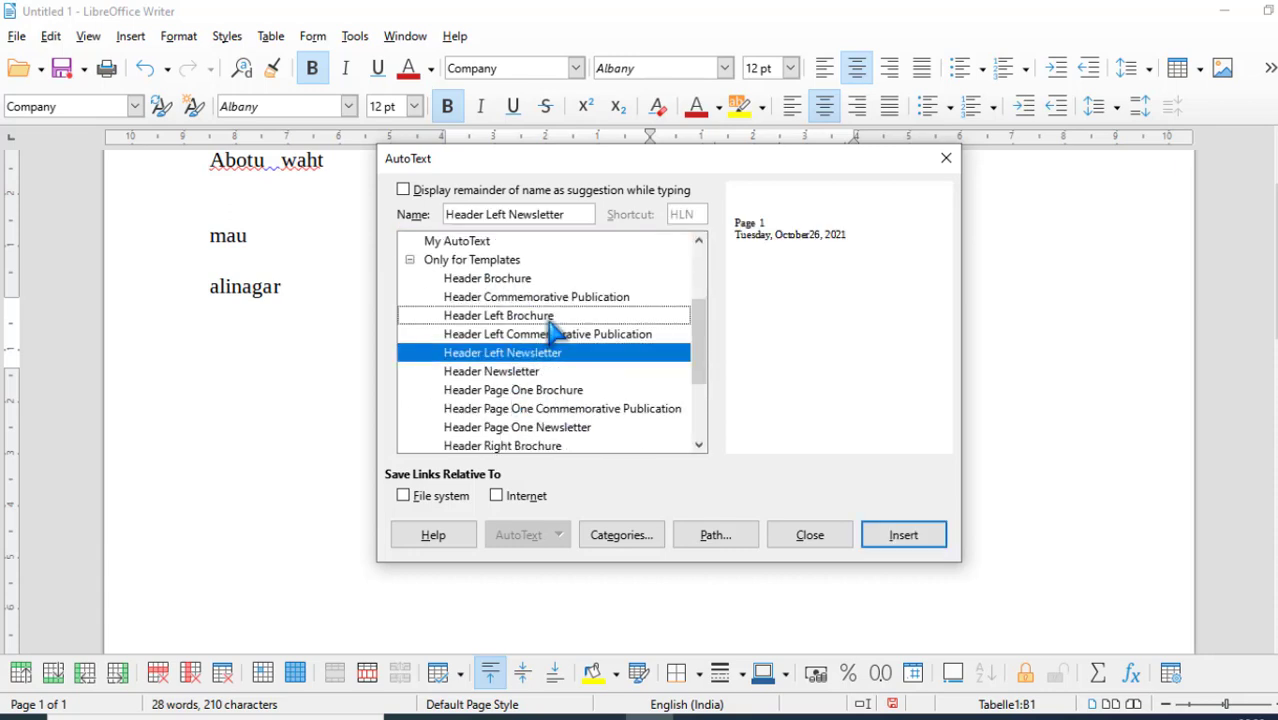
{"action": "left_click", "coordinate": [550, 320]}
{"action": "scroll", "coordinate": [484, 250], "scroll_direction": "up", "scroll_amount": 2}
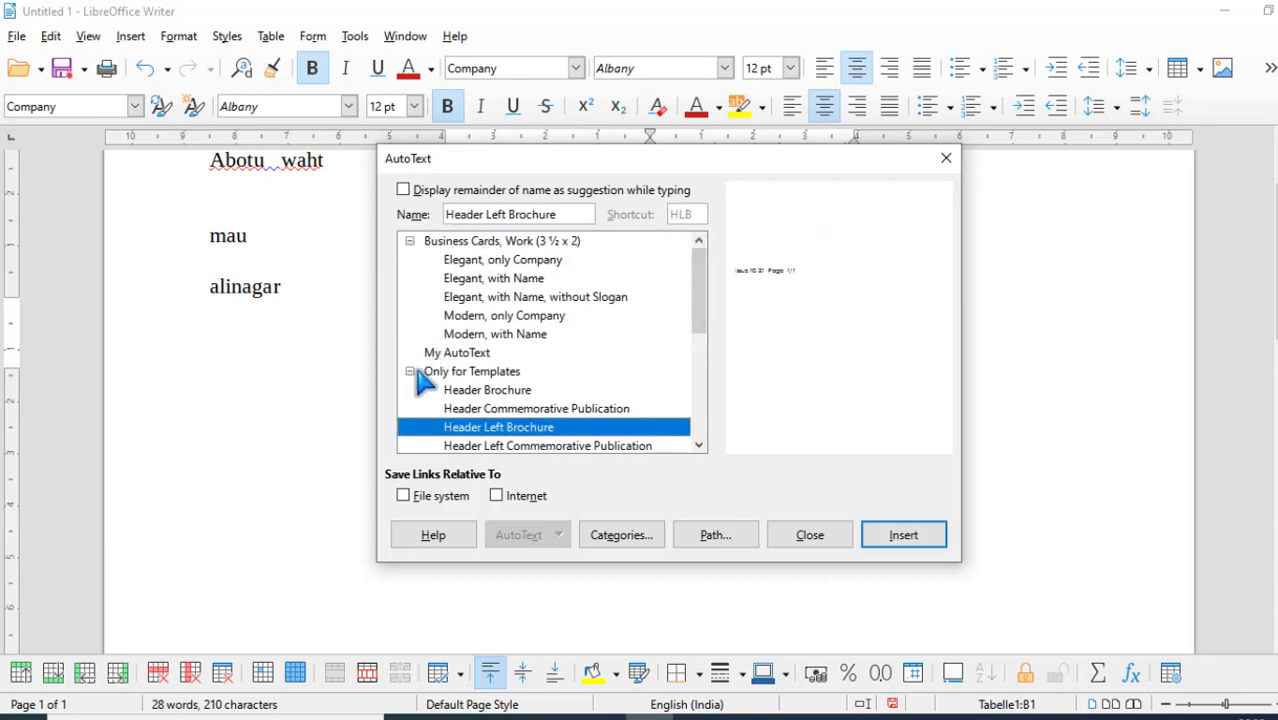
{"action": "left_click", "coordinate": [410, 371]}
{"action": "left_click", "coordinate": [411, 390]}
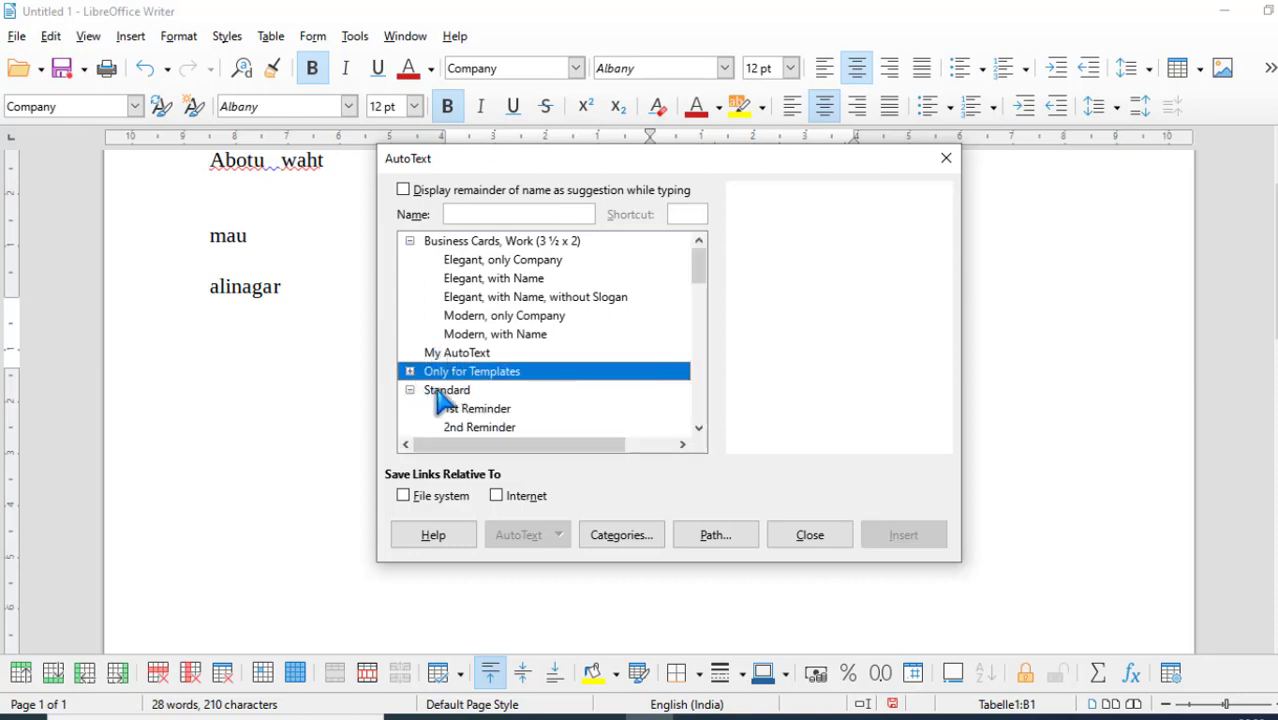
{"action": "scroll", "coordinate": [455, 405], "scroll_direction": "down", "scroll_amount": 2}
{"action": "left_click", "coordinate": [478, 376]}
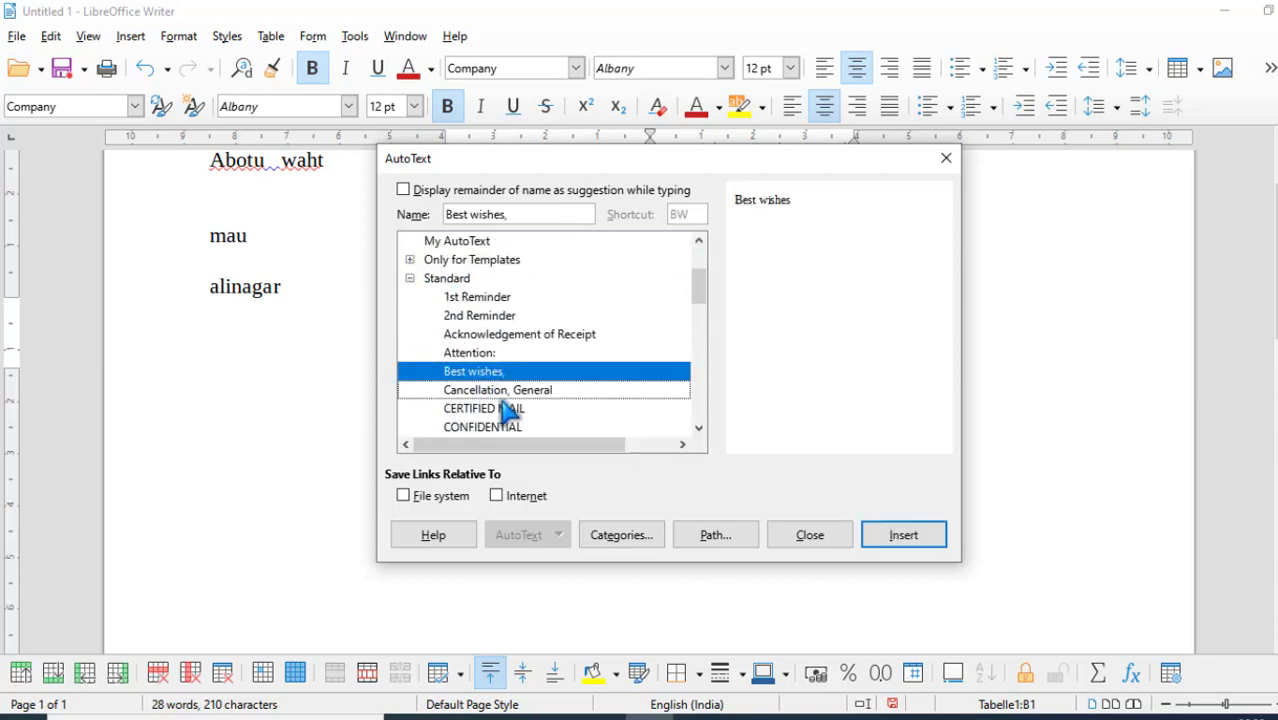
{"action": "left_click", "coordinate": [503, 393]}
{"action": "scroll", "coordinate": [525, 334], "scroll_direction": "up", "scroll_amount": 2}
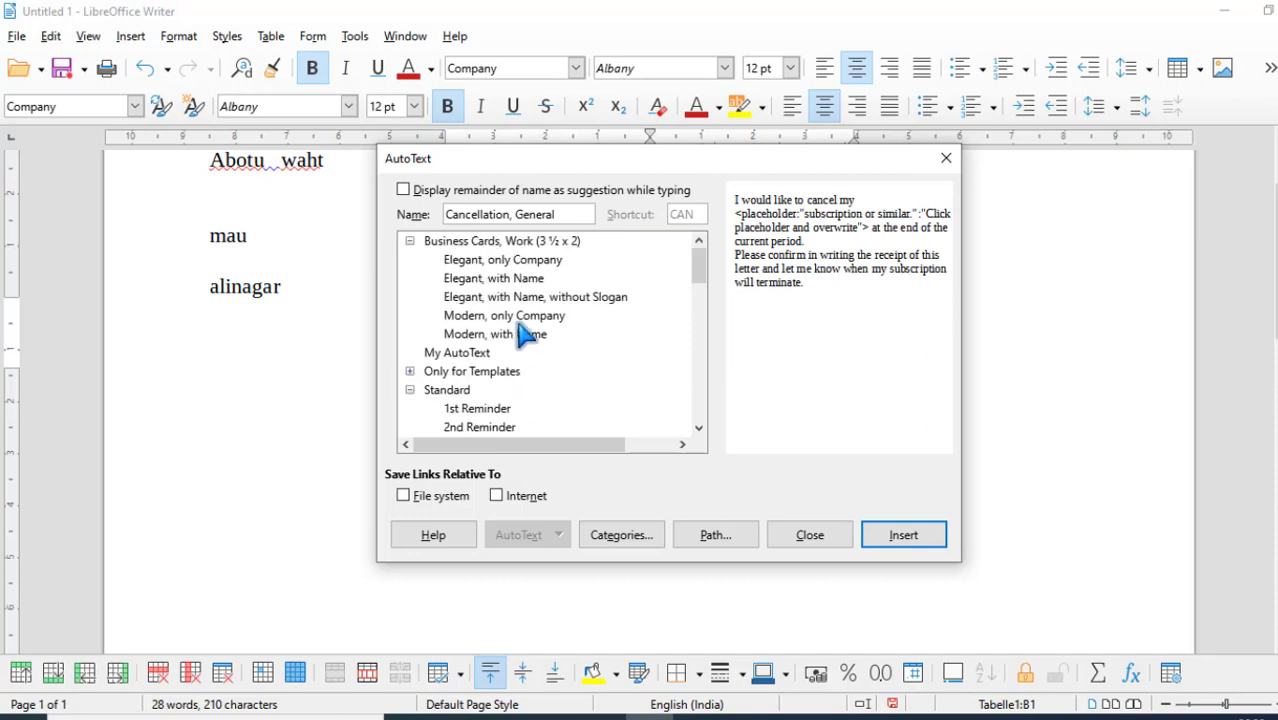
Step: Insert the "Modern, only Company" AutoText from the Business Cards, Work (3 ½ x 2) category into the company heading
{"action": "left_click", "coordinate": [490, 298]}
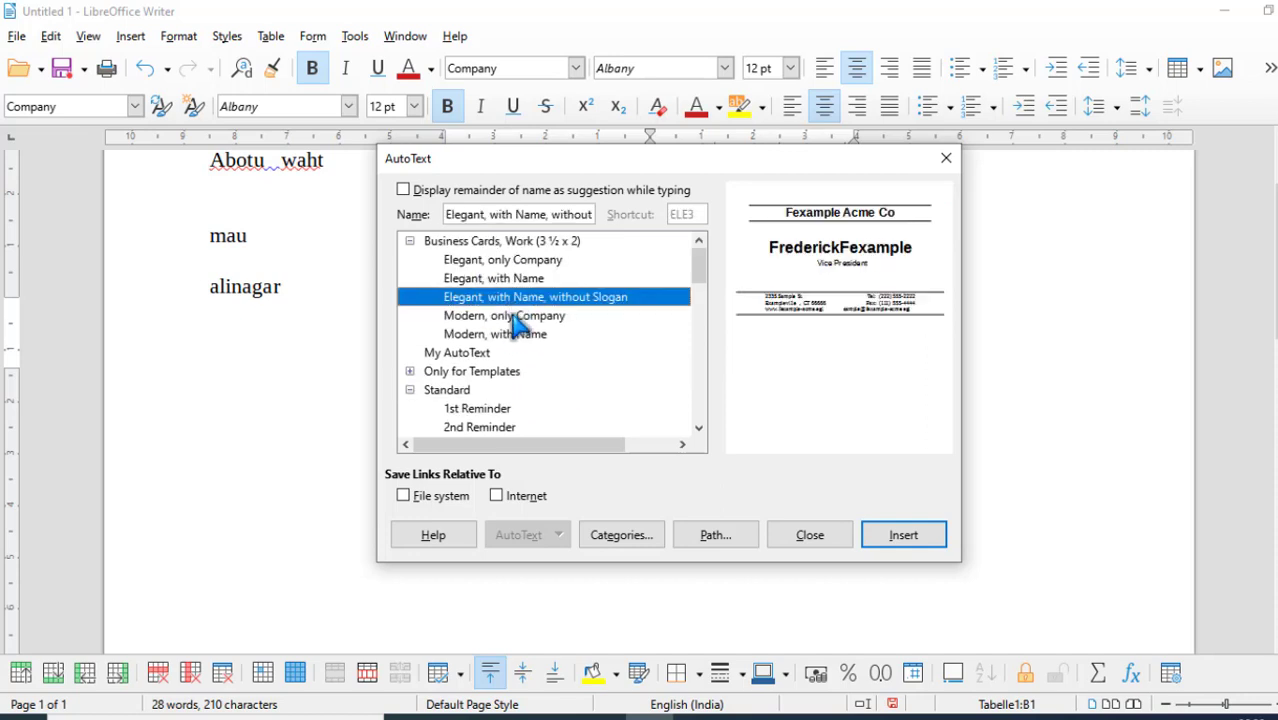
{"action": "left_click", "coordinate": [510, 319]}
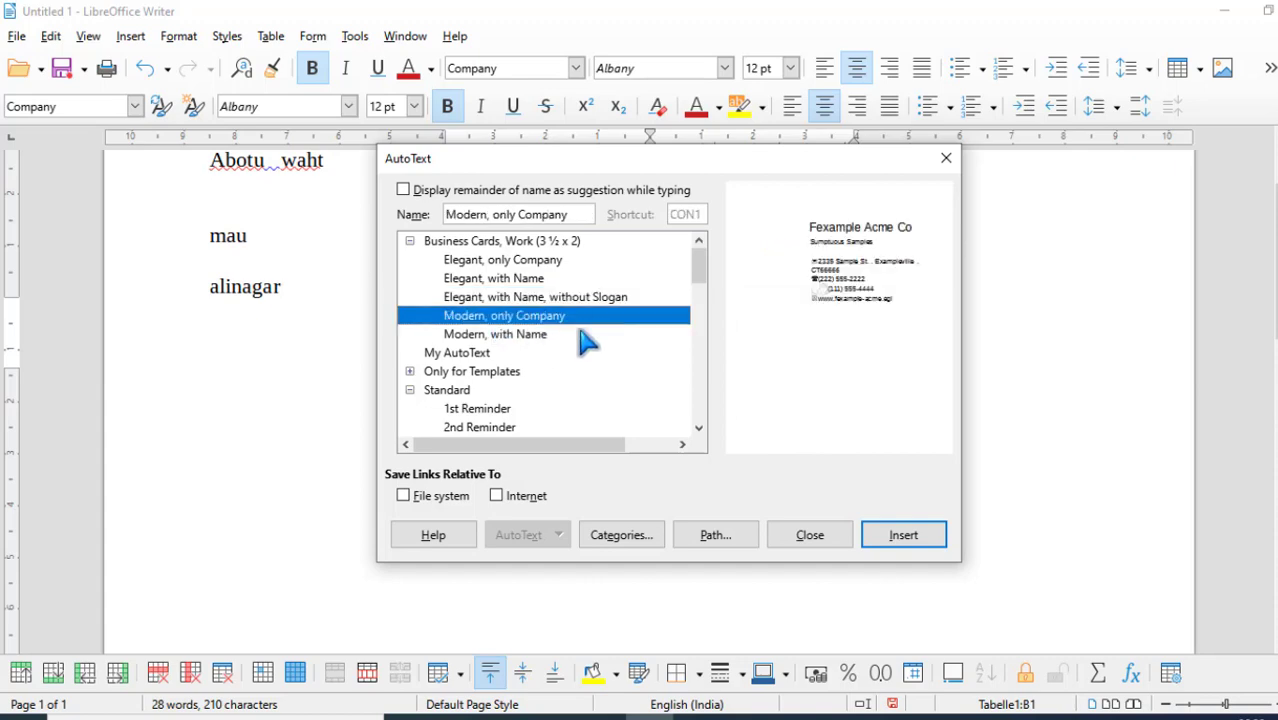
{"action": "left_click", "coordinate": [895, 536]}
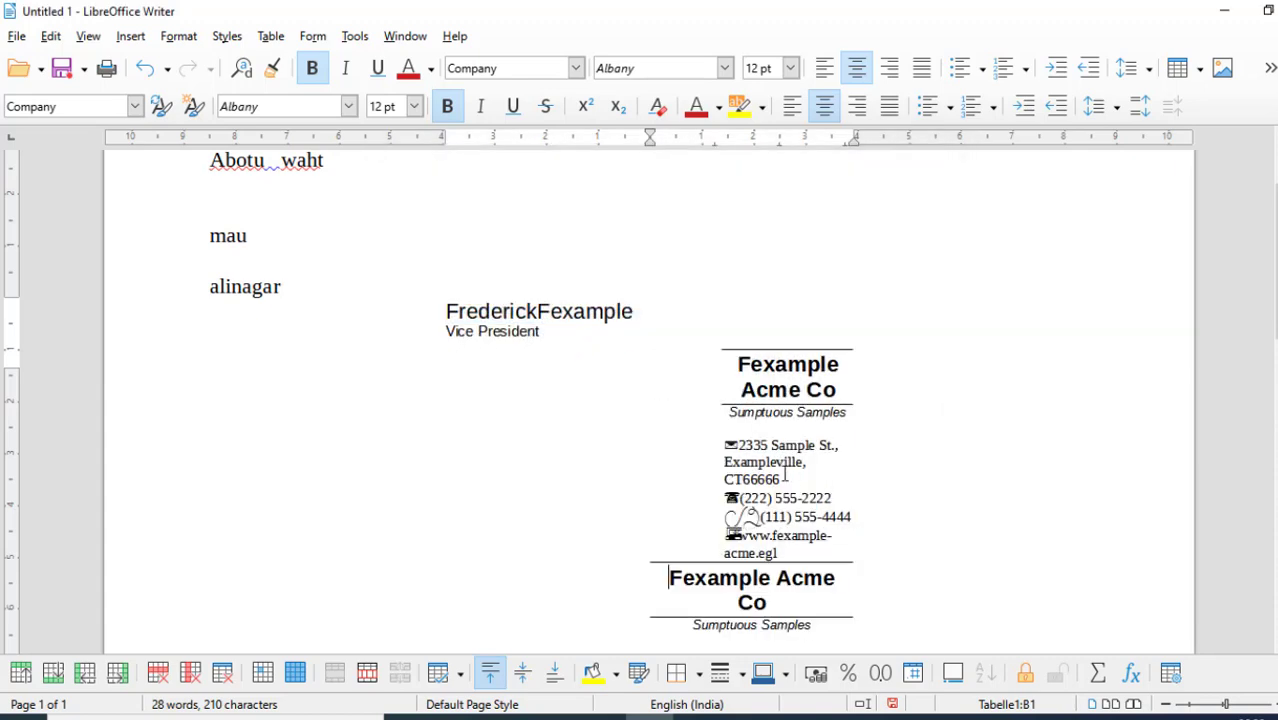
{"action": "scroll", "coordinate": [771, 393], "scroll_direction": "down", "scroll_amount": 4}
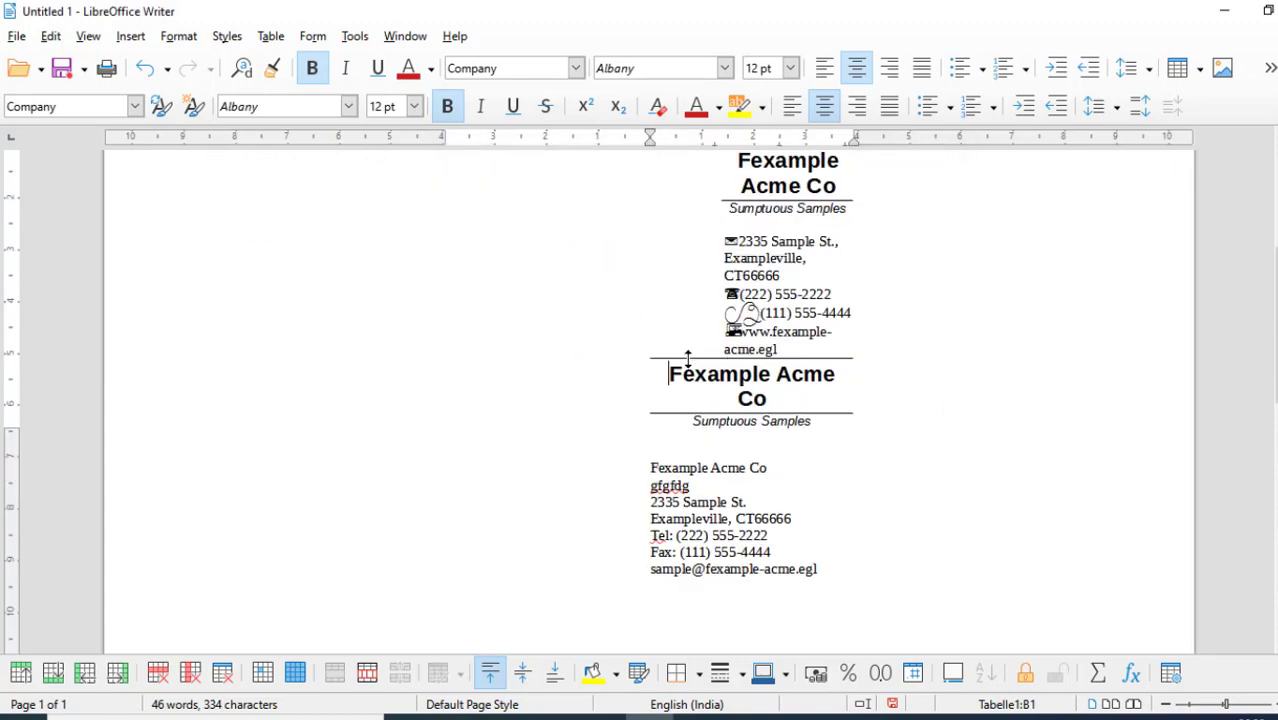
{"action": "scroll", "coordinate": [688, 358], "scroll_direction": "up", "scroll_amount": 5}
{"action": "left_click", "coordinate": [355, 36]}
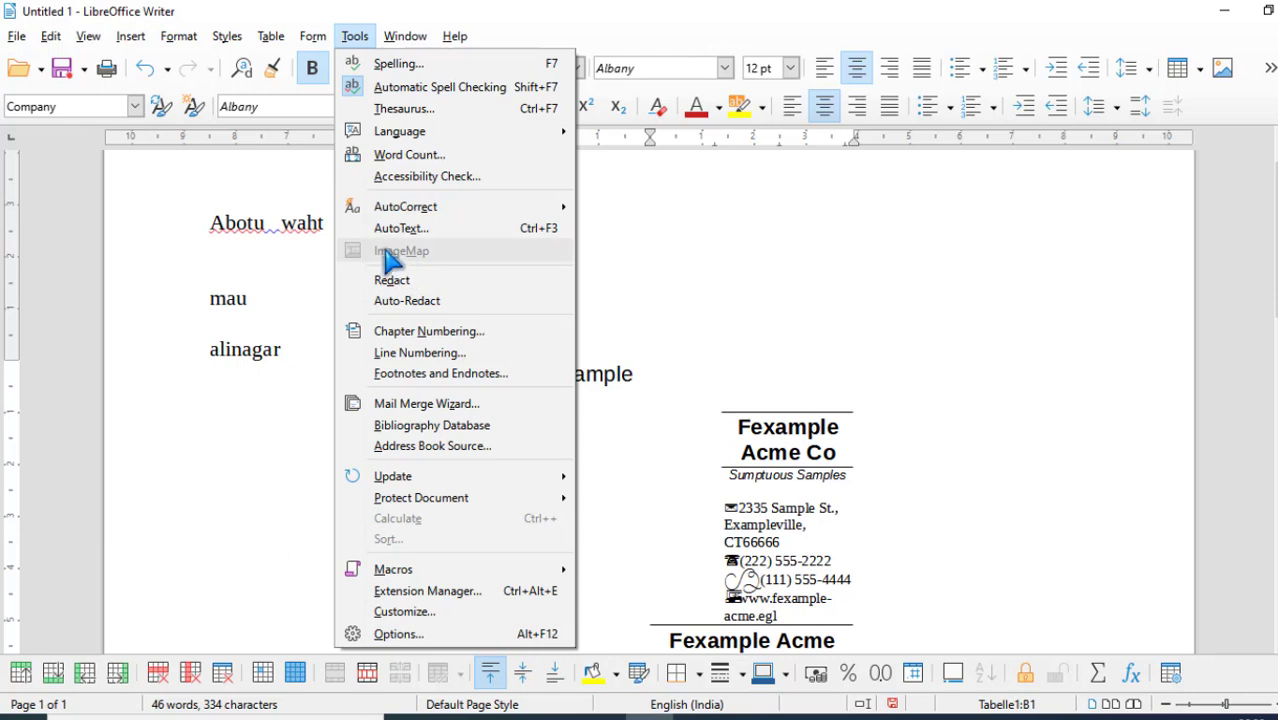
{"action": "left_click", "coordinate": [713, 283]}
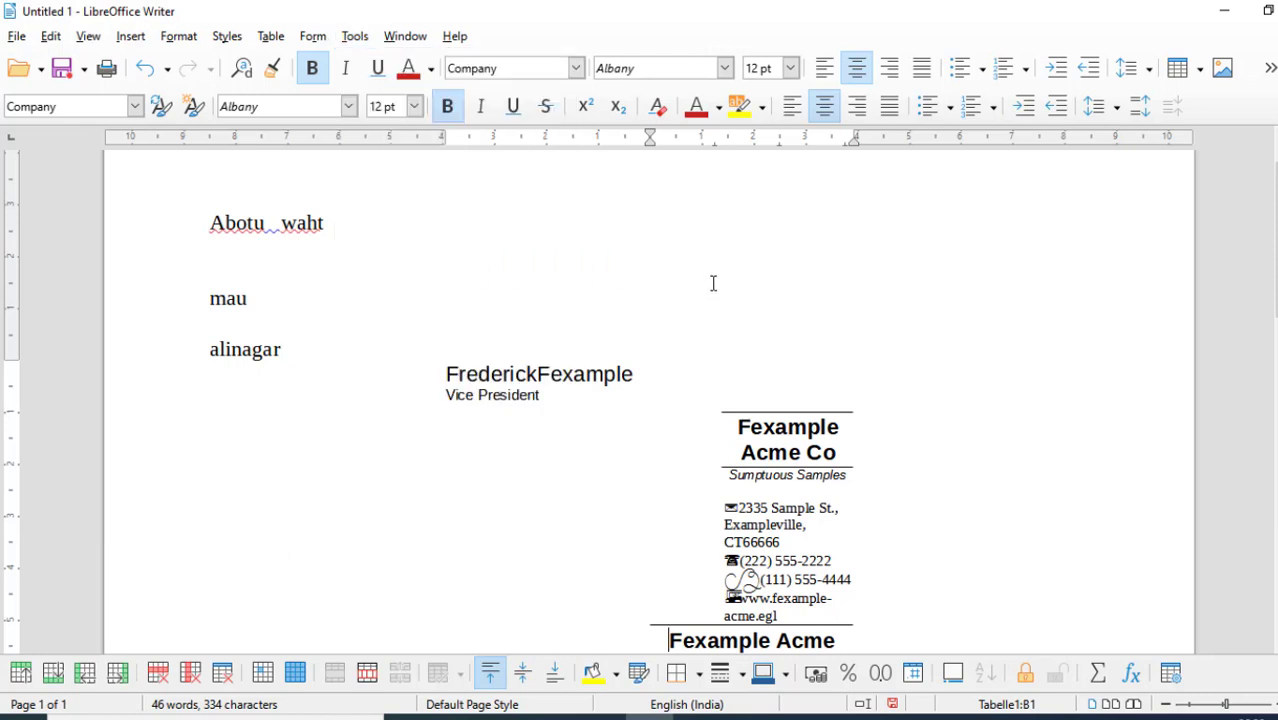
Step: Select everything in the document, from "Abotu waht" through the business cards, and delete it
{"action": "scroll", "coordinate": [426, 319], "scroll_direction": "up", "scroll_amount": 1}
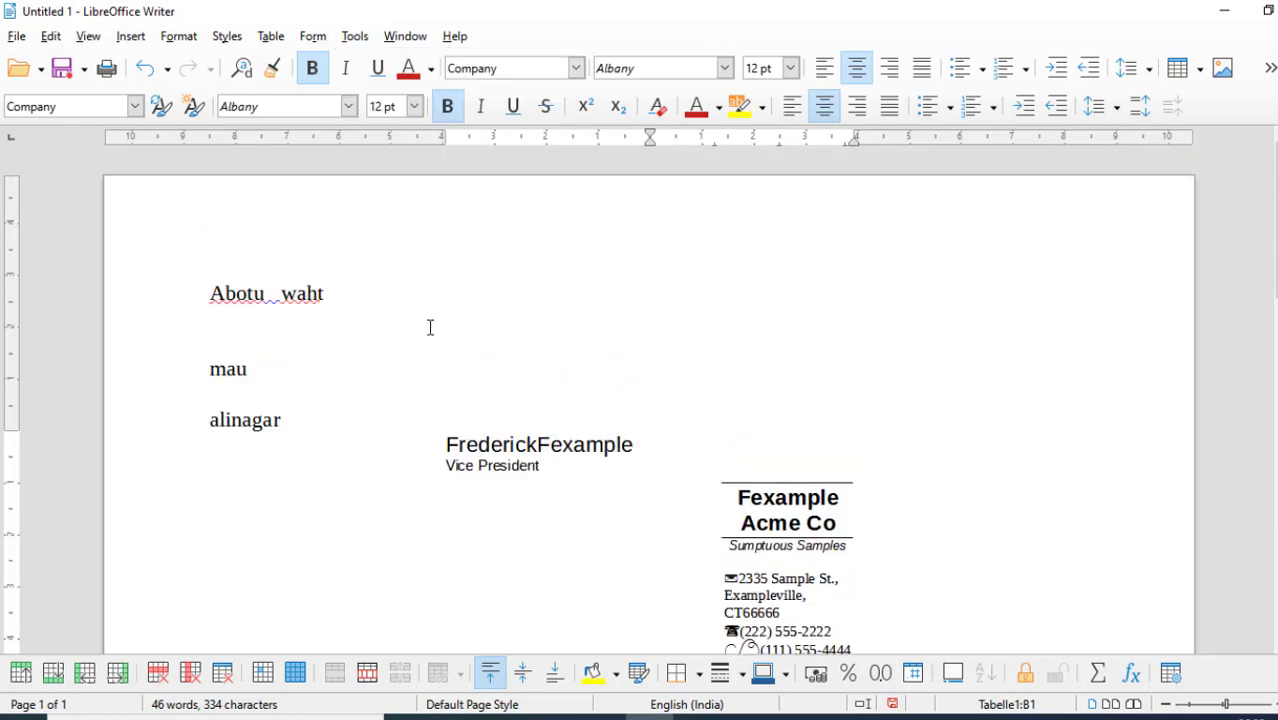
{"action": "key", "text": "ctrl+a"}
{"action": "left_click", "coordinate": [462, 379]}
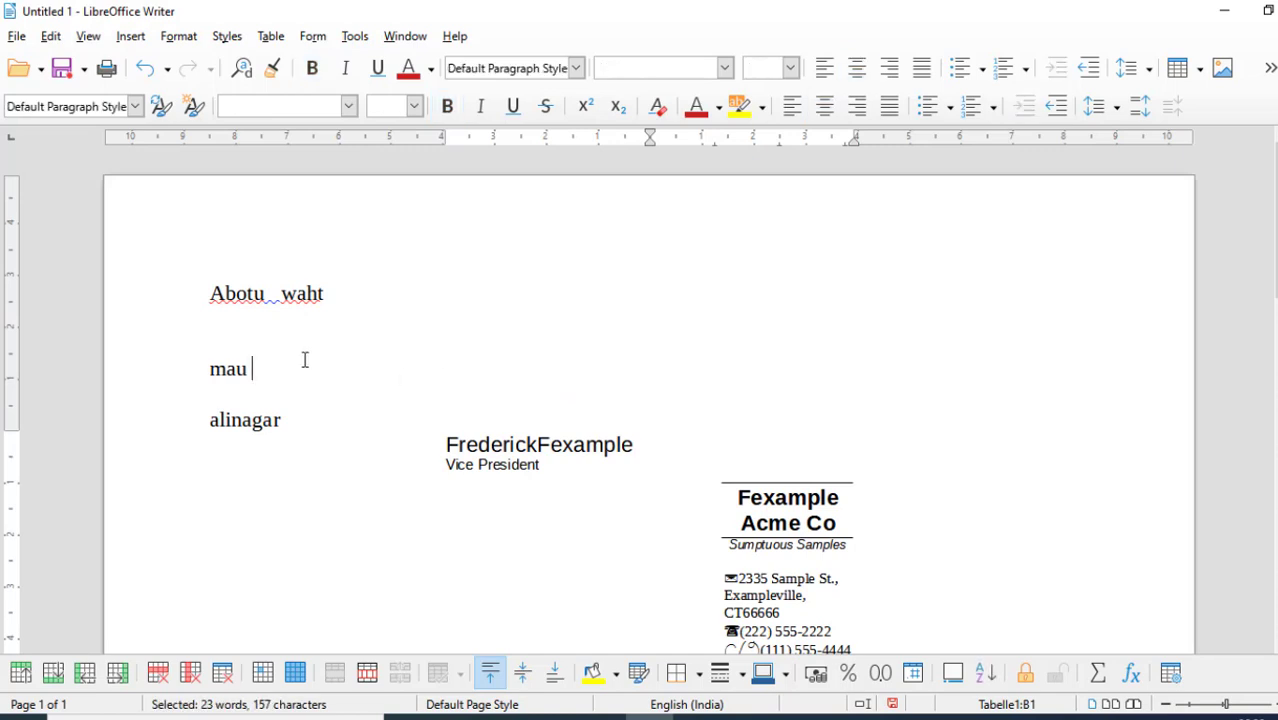
{"action": "left_click_drag", "start_coordinate": [193, 292], "coordinate": [760, 689]}
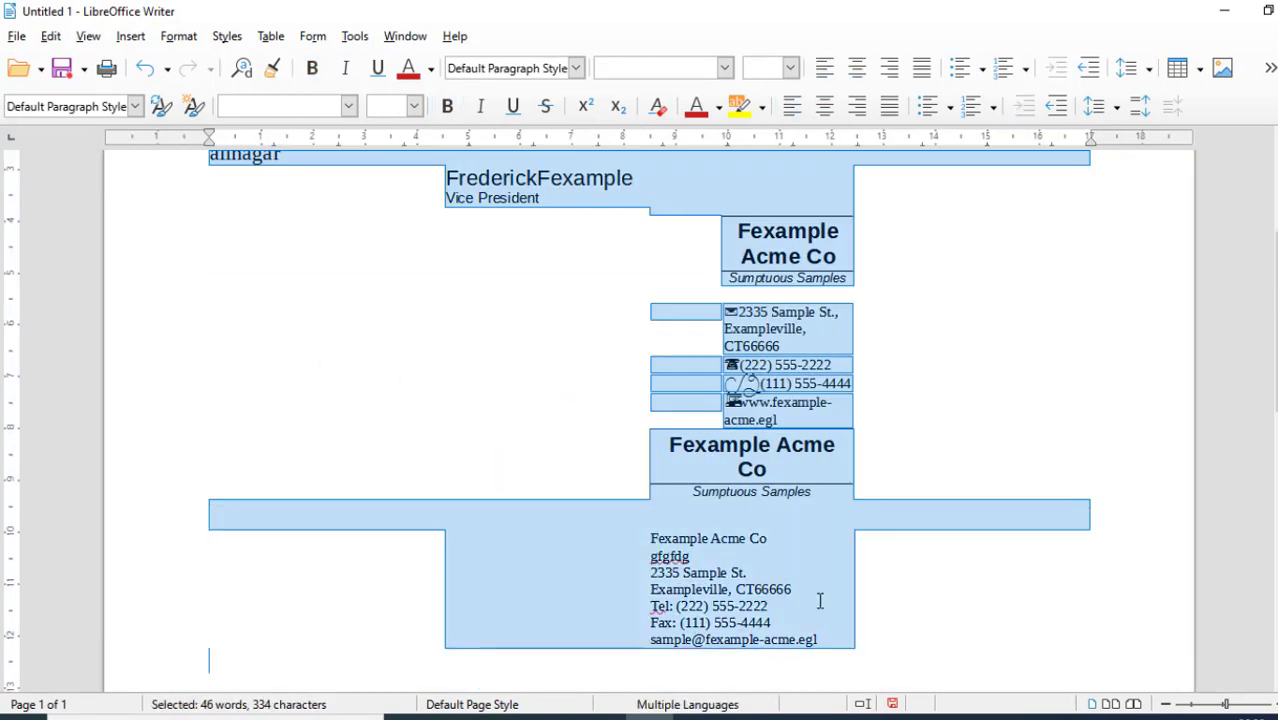
{"action": "key", "text": "Delete"}
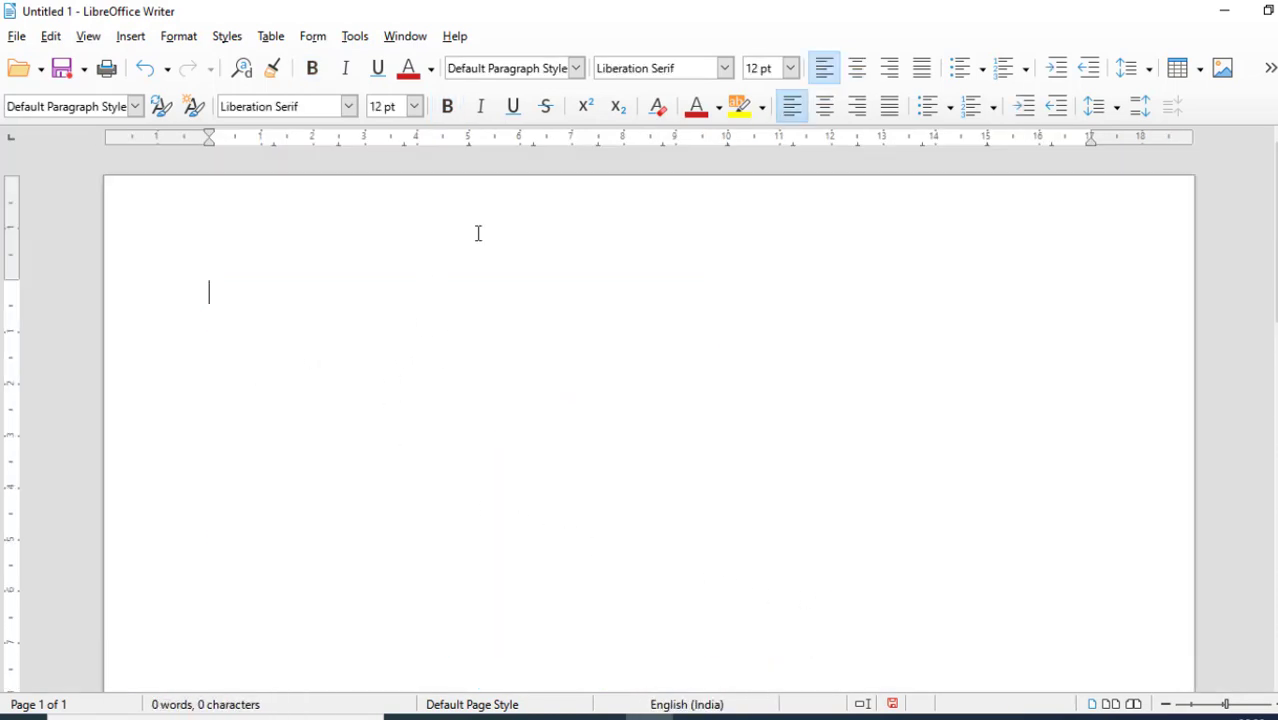
{"action": "left_click", "coordinate": [354, 37]}
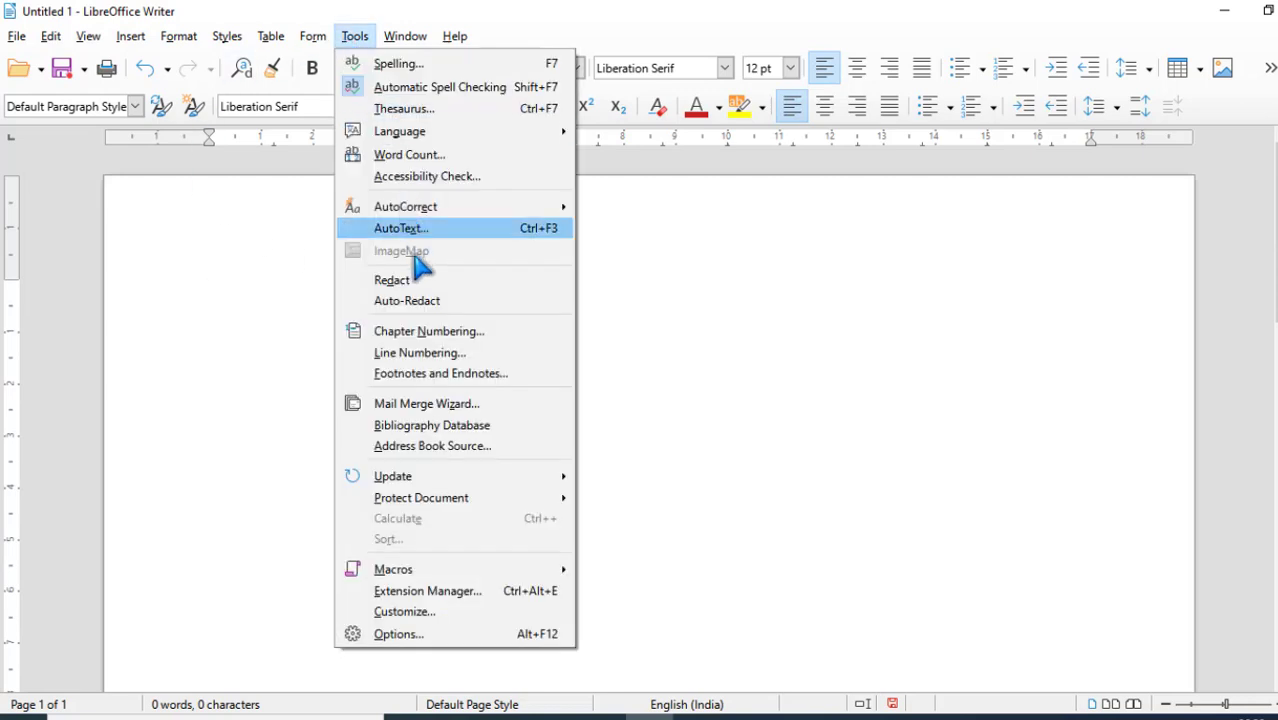
{"action": "left_click", "coordinate": [685, 292]}
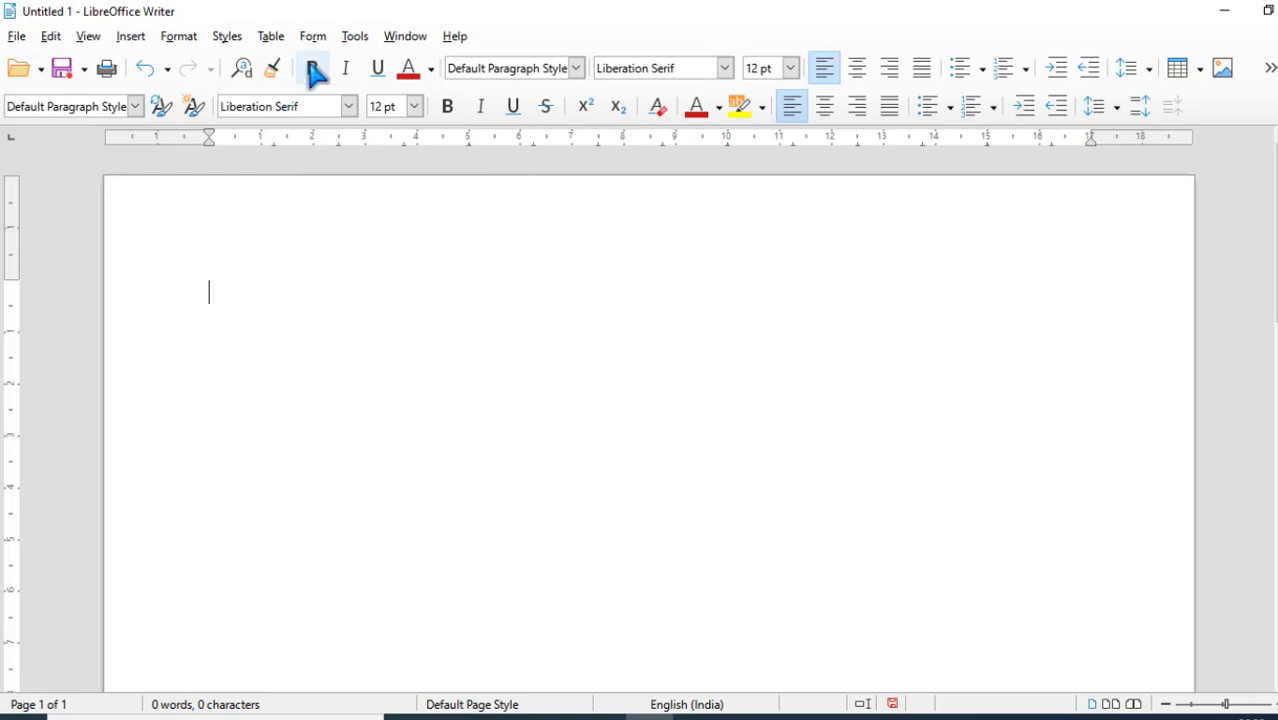
Step: Insert the "map" image from the Desktop folder into the empty document
{"action": "left_click", "coordinate": [132, 38]}
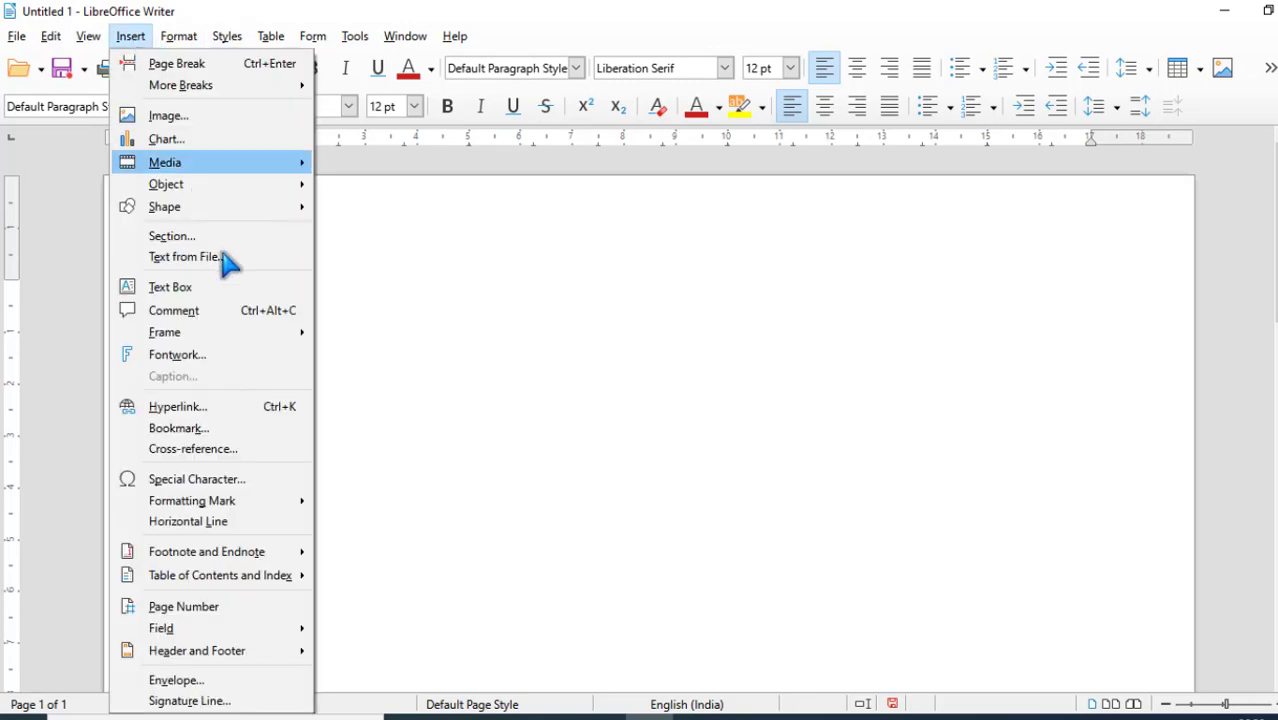
{"action": "left_click", "coordinate": [221, 116]}
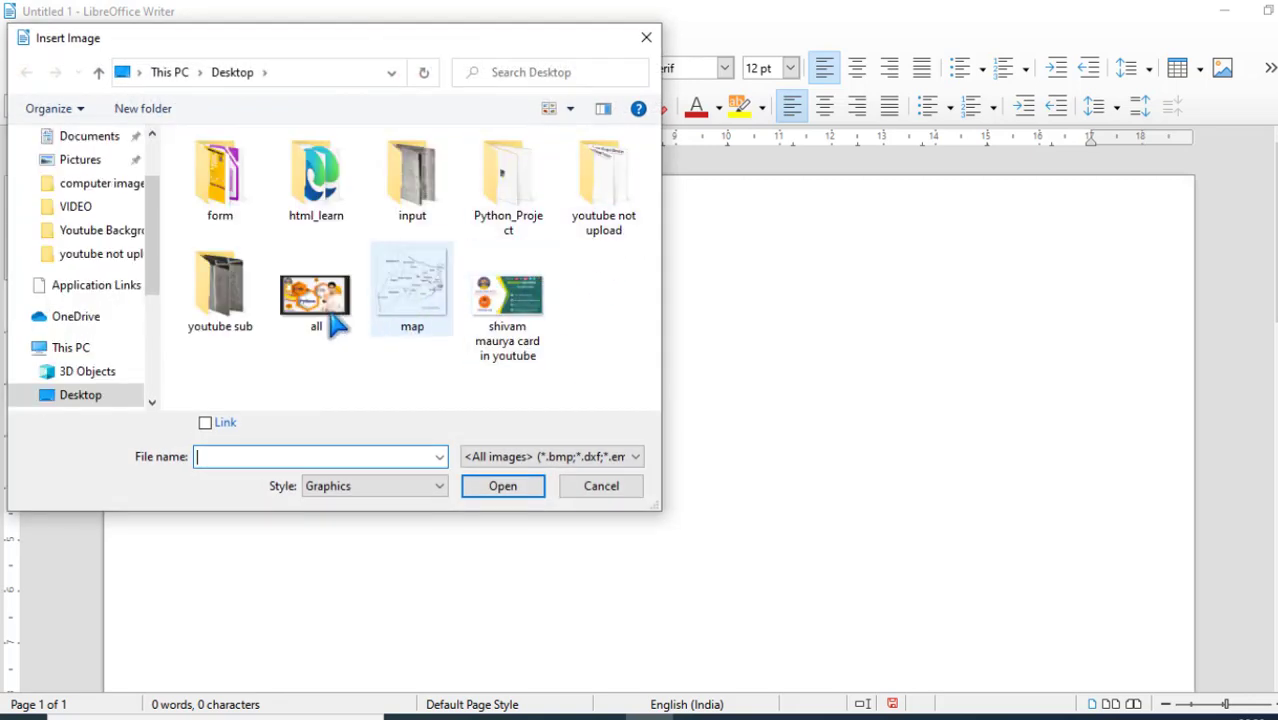
{"action": "left_click", "coordinate": [412, 295]}
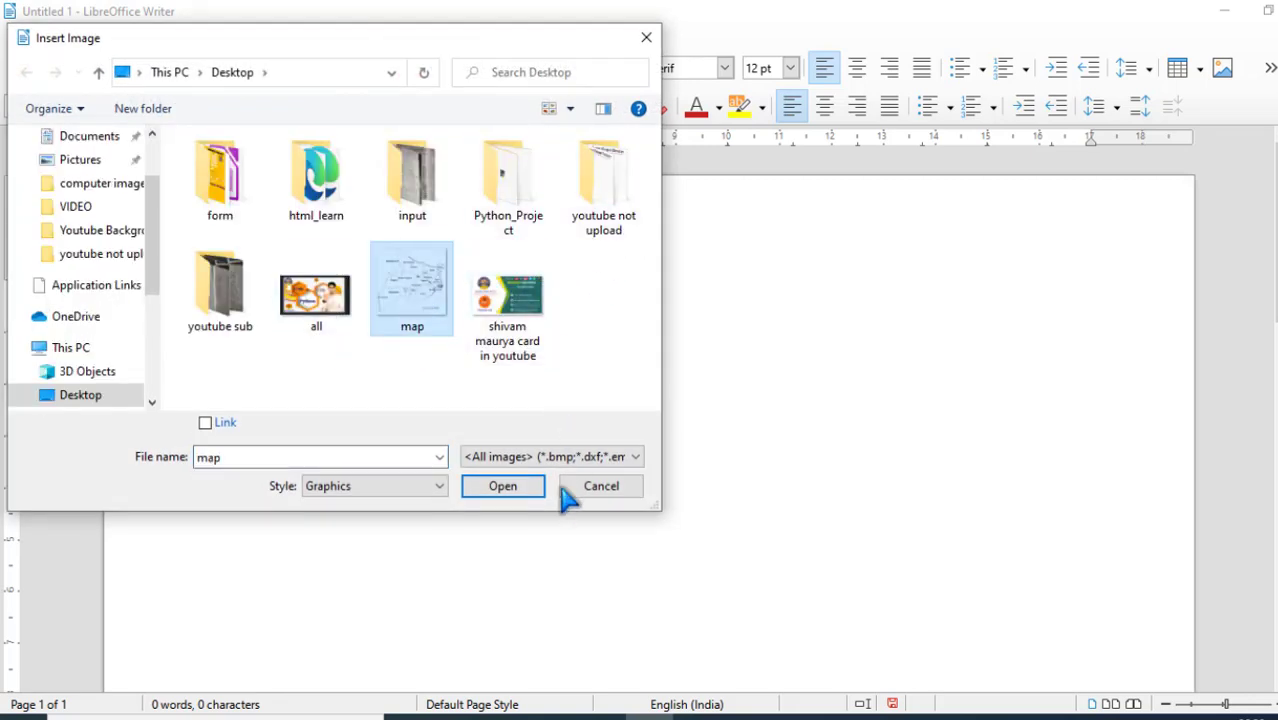
{"action": "left_click", "coordinate": [503, 486]}
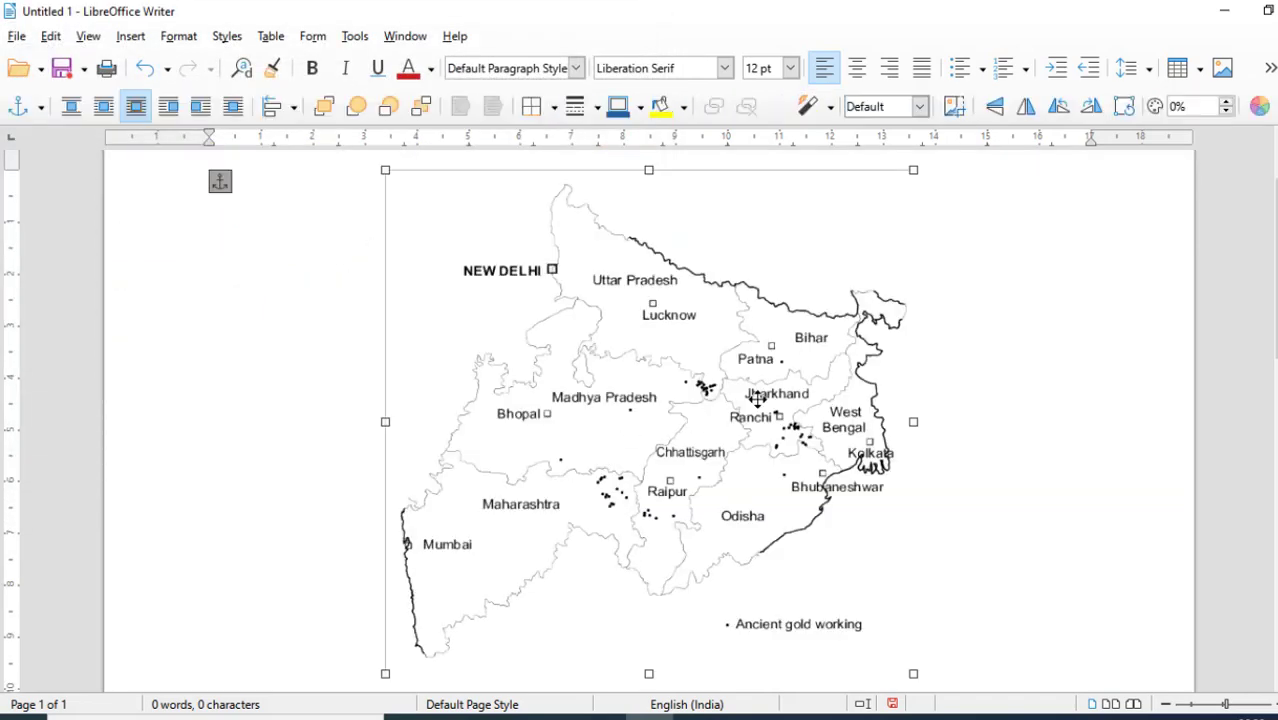
Step: Enlarge the map image to about 15.6 by 14.8 cm and place it roughly centred across the page
{"action": "scroll", "coordinate": [760, 396], "scroll_direction": "down", "scroll_amount": 3}
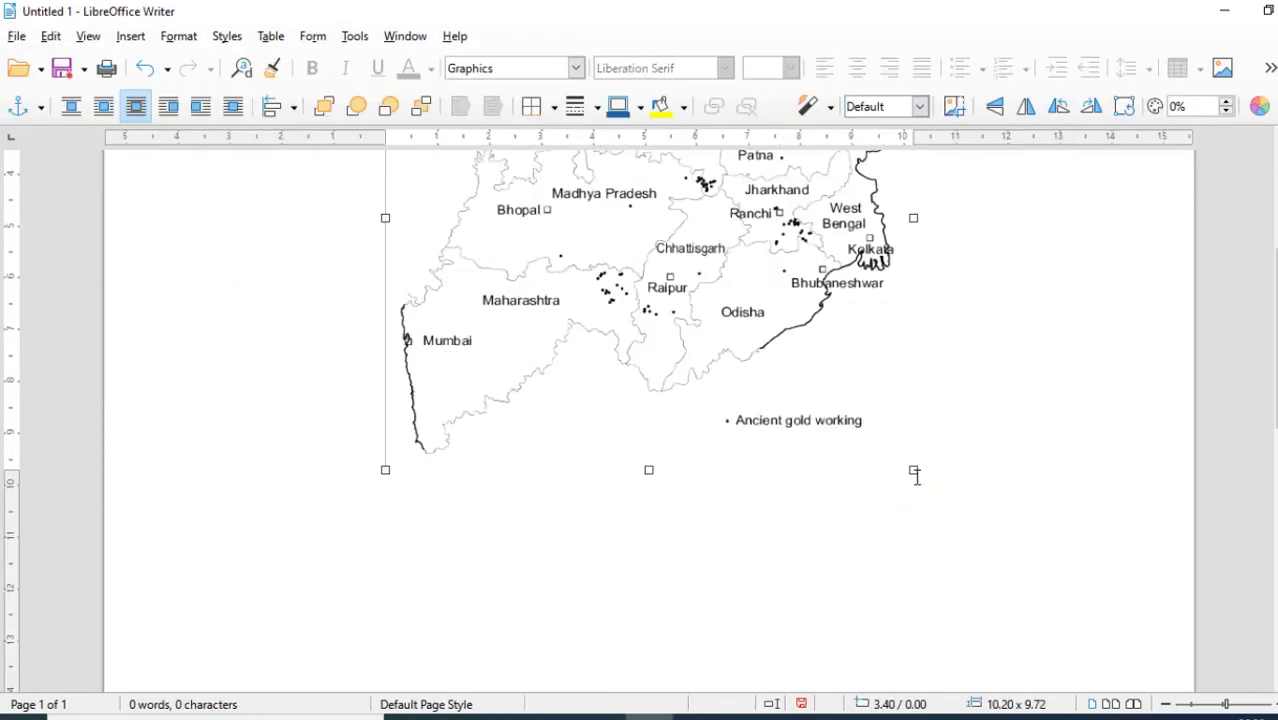
{"action": "left_click_drag", "start_coordinate": [944, 499], "coordinate": [1188, 637]}
{"action": "left_click_drag", "start_coordinate": [1084, 587], "coordinate": [1084, 587]}
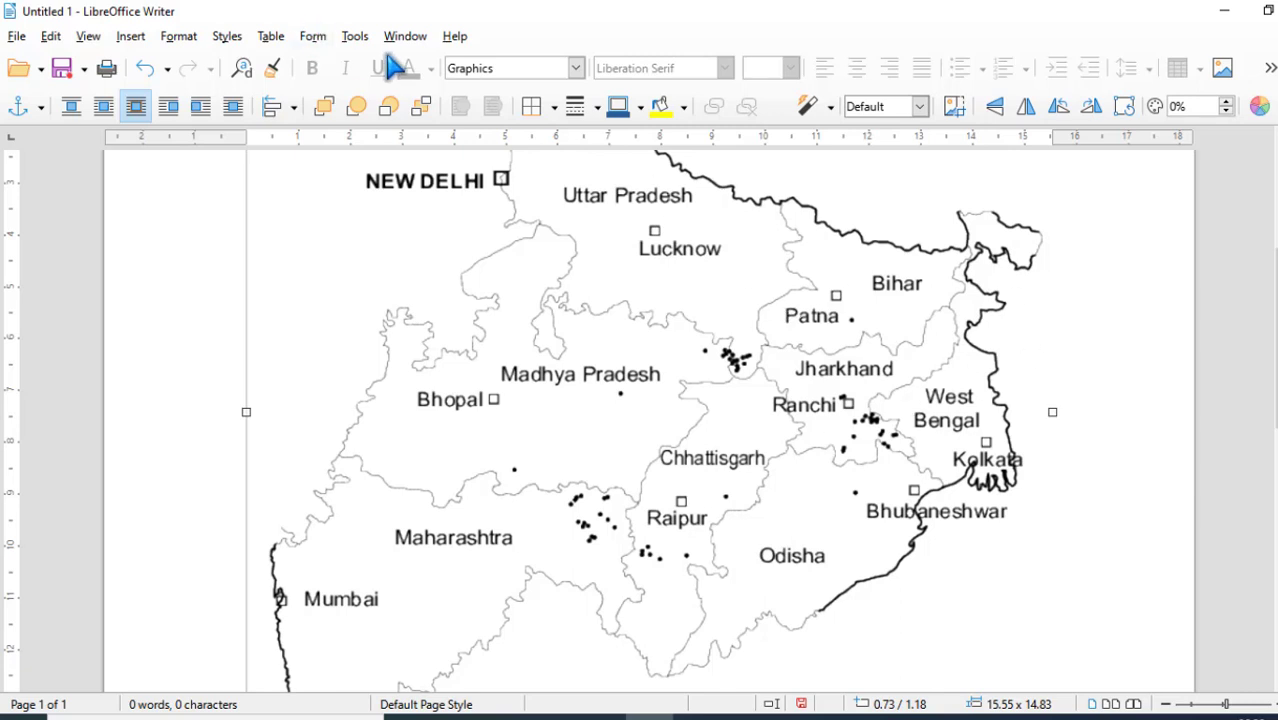
Step: Open the ImageMap editor for the selected map image
{"action": "left_click", "coordinate": [355, 36]}
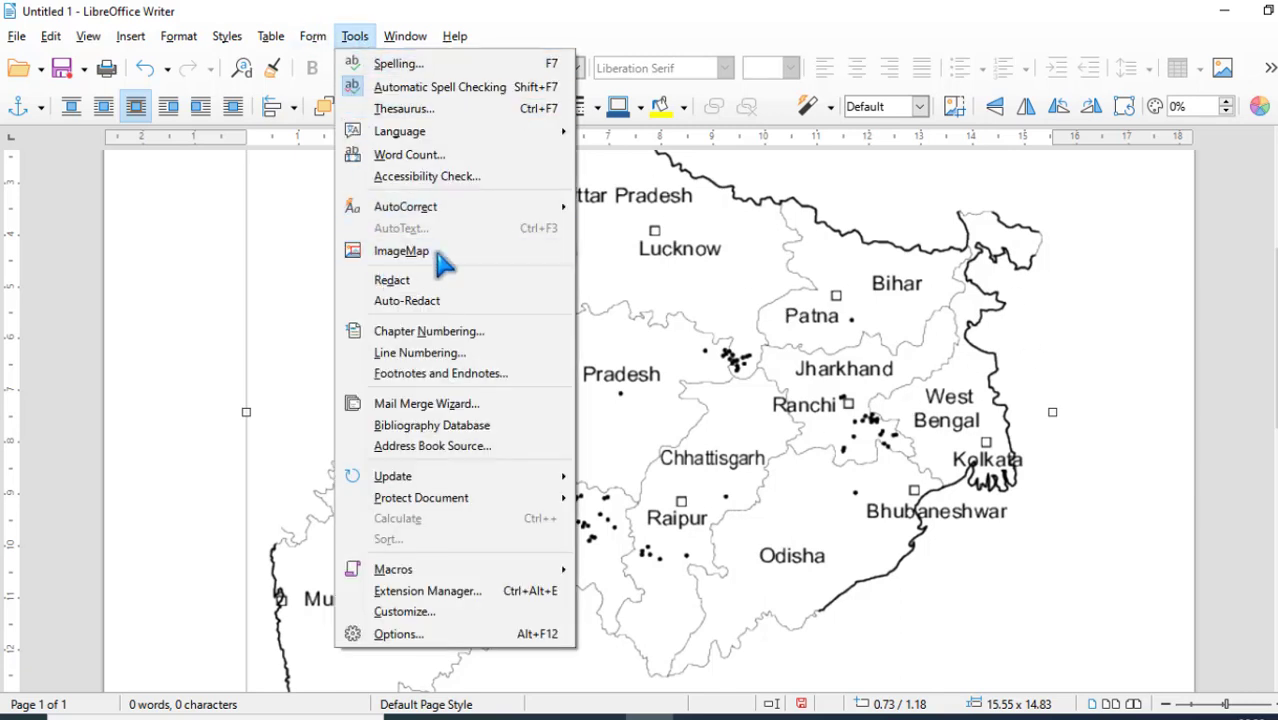
{"action": "left_click", "coordinate": [510, 257]}
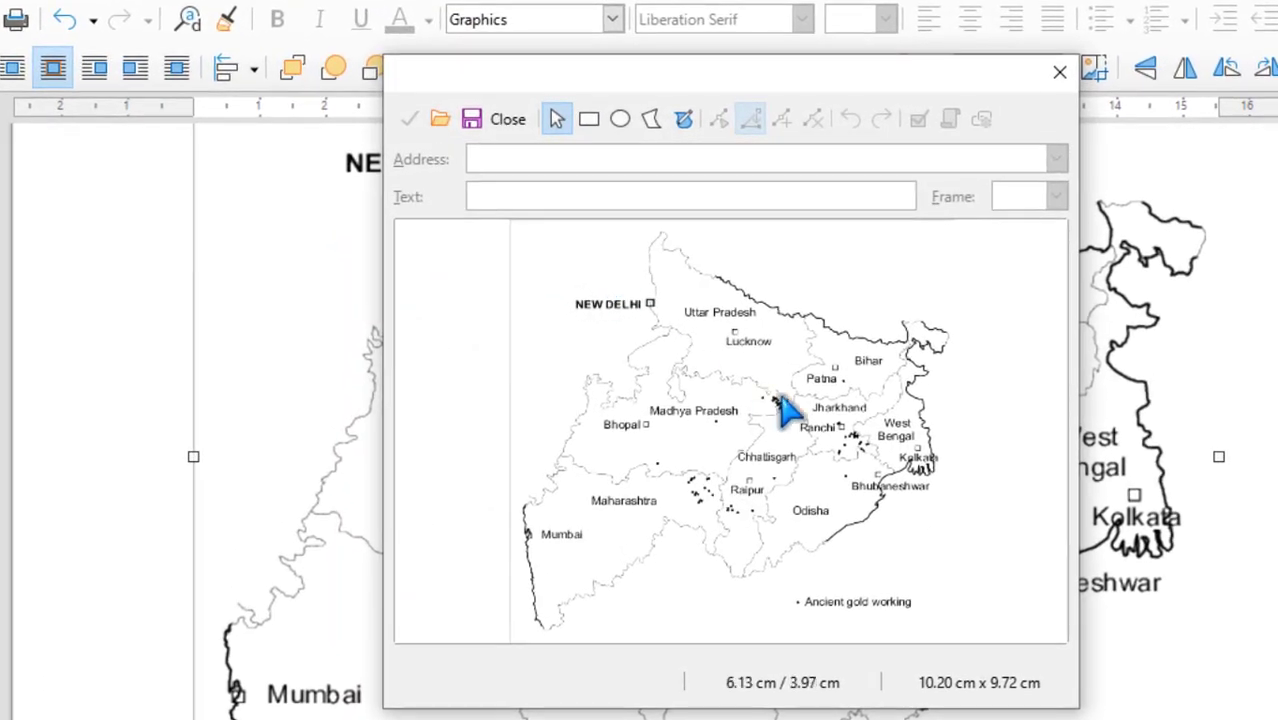
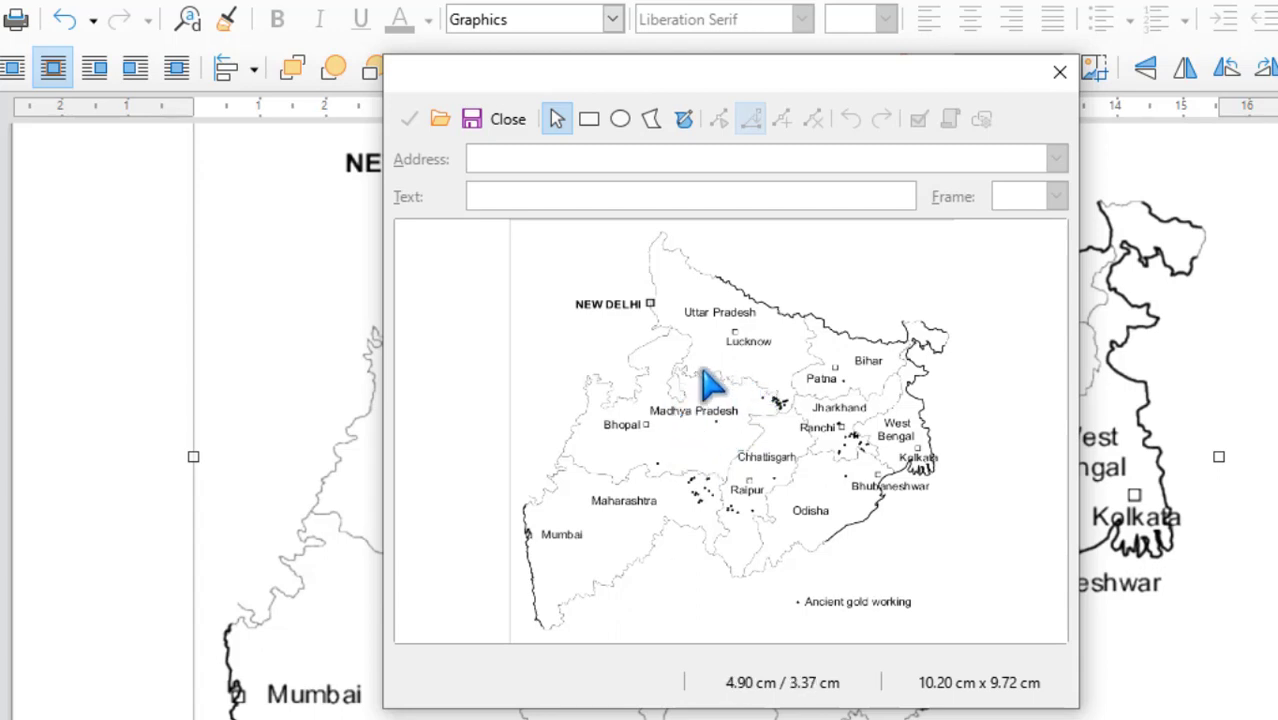
{"action": "left_click", "coordinate": [685, 122]}
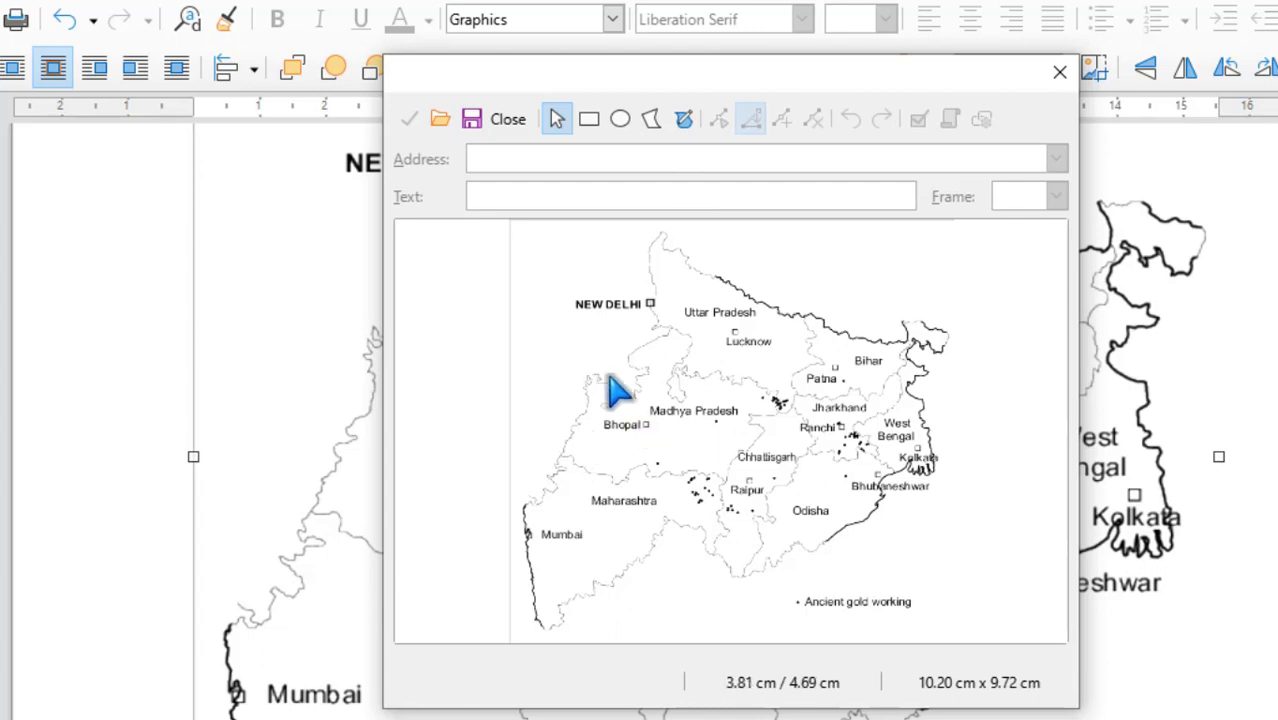
{"action": "left_click", "coordinate": [340, 4]}
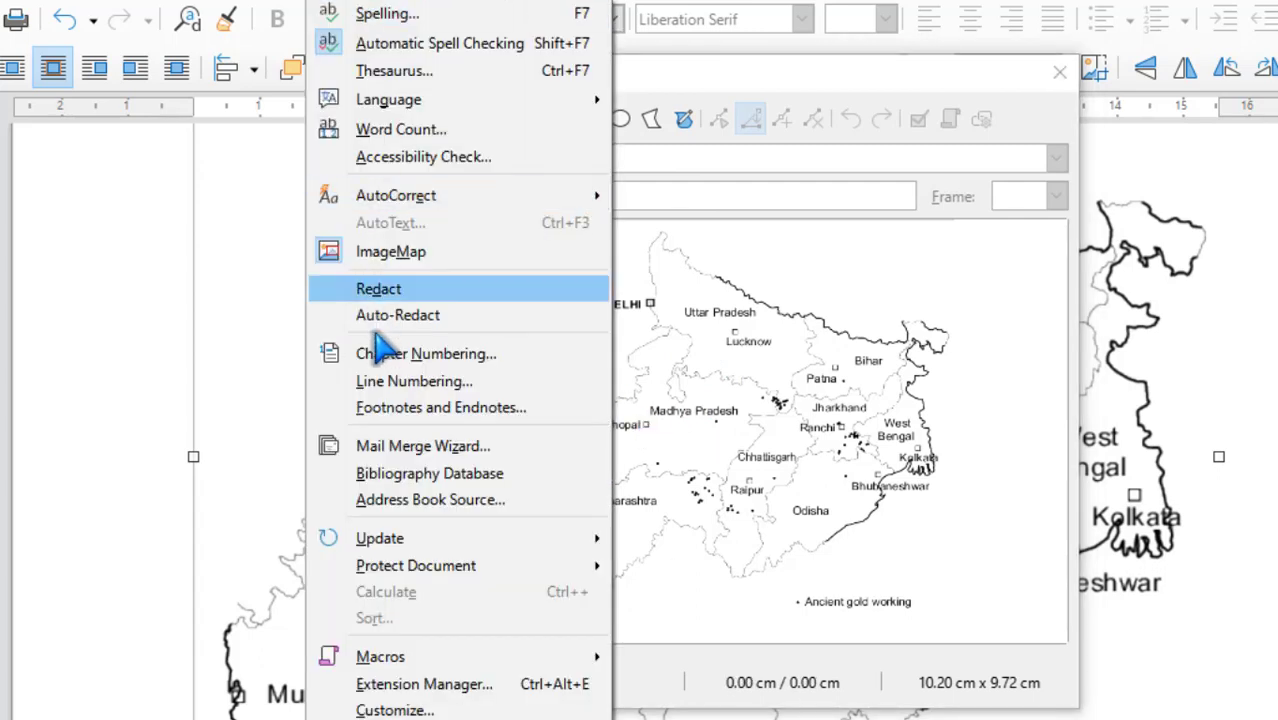
{"action": "left_click", "coordinate": [848, 390]}
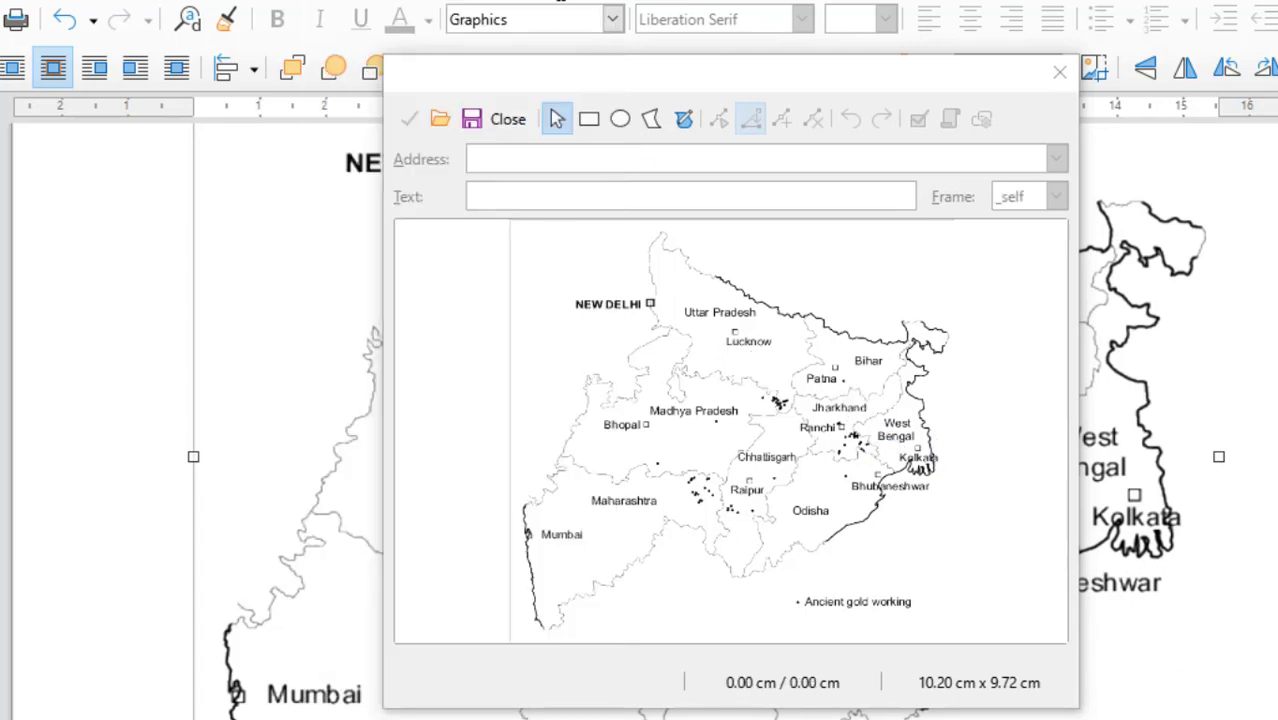
Step: Draw a freeform hotspot around Madhya Pradesh on the map and set its frame to _blank
{"action": "left_click", "coordinate": [684, 120]}
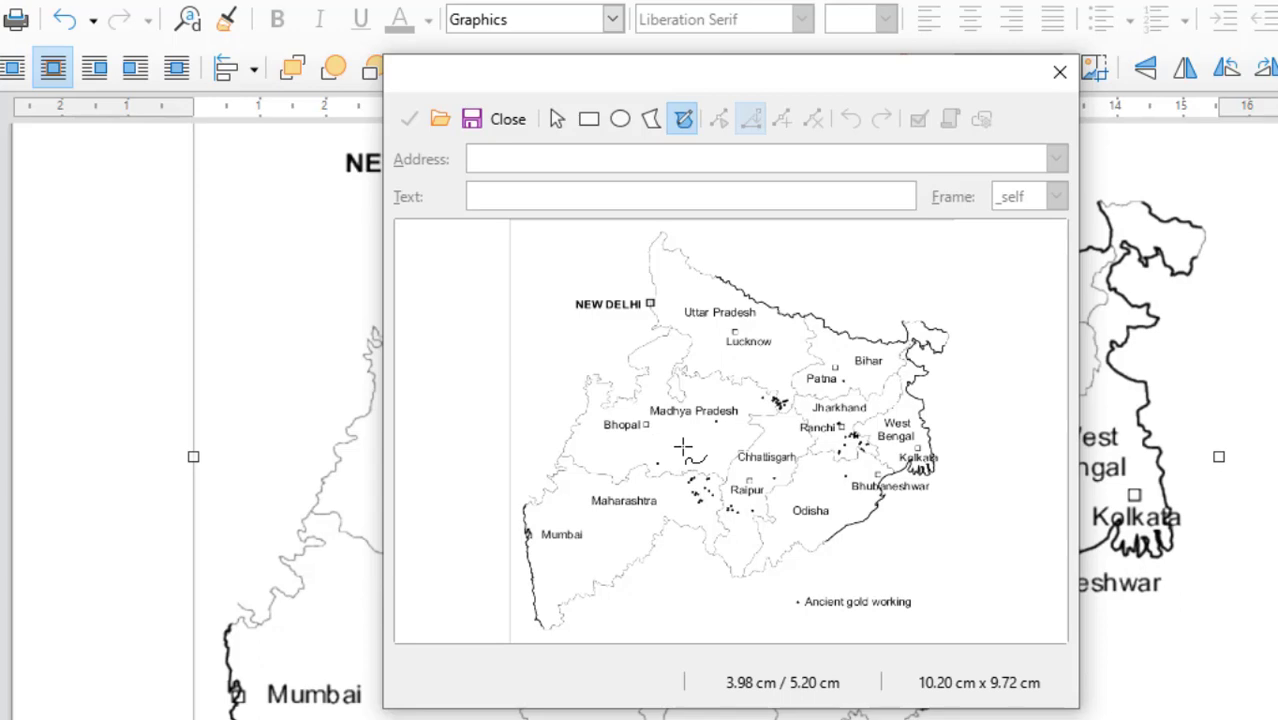
{"action": "mouse_move", "coordinate": [682, 446]}
{"action": "left_mouse_down"}
{"action": "mouse_move", "coordinate": [438, 336]}
{"action": "mouse_move", "coordinate": [391, 258]}
{"action": "mouse_move", "coordinate": [428, 217]}
{"action": "mouse_move", "coordinate": [508, 268]}
{"action": "mouse_move", "coordinate": [574, 269]}
{"action": "mouse_move", "coordinate": [538, 283]}
{"action": "mouse_move", "coordinate": [530, 301]}
{"action": "mouse_move", "coordinate": [549, 321]}
{"action": "mouse_move", "coordinate": [507, 341]}
{"action": "mouse_move", "coordinate": [507, 362]}
{"action": "mouse_move", "coordinate": [472, 366]}
{"action": "mouse_move", "coordinate": [383, 325]}
{"action": "mouse_move", "coordinate": [416, 308]}
{"action": "mouse_move", "coordinate": [394, 247]}
{"action": "left_mouse_up"}
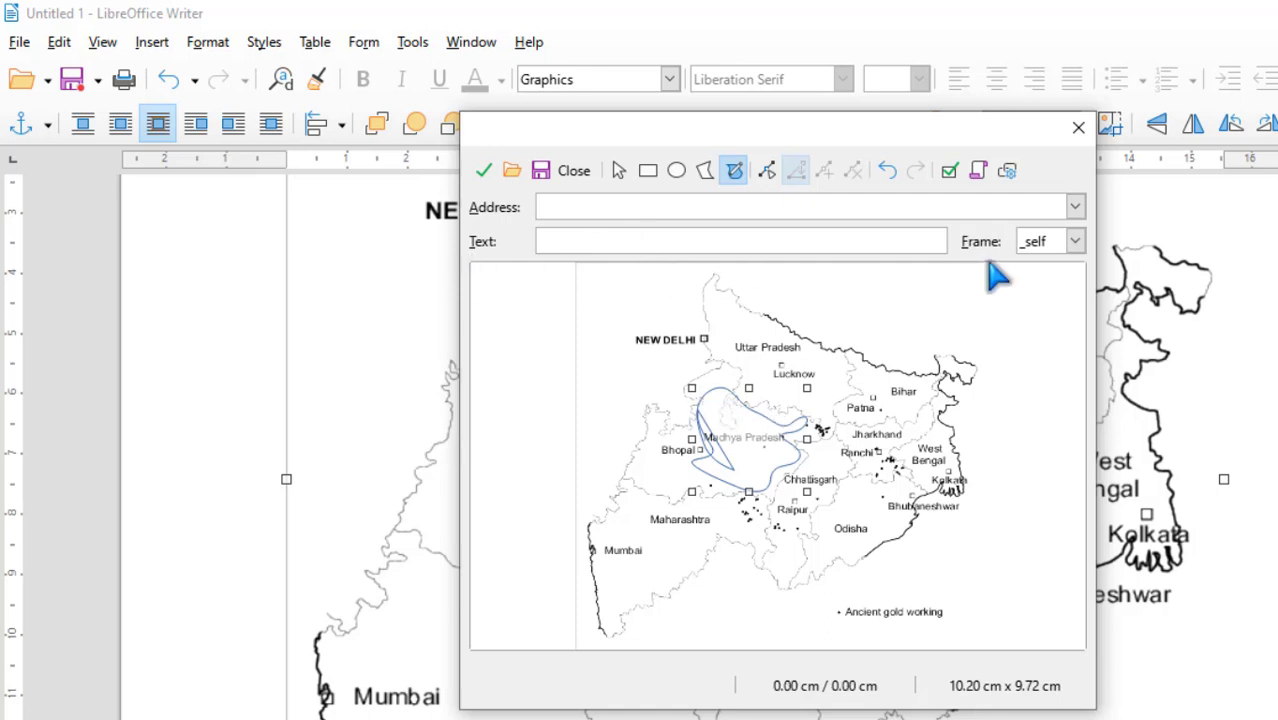
{"action": "left_click", "coordinate": [1076, 242]}
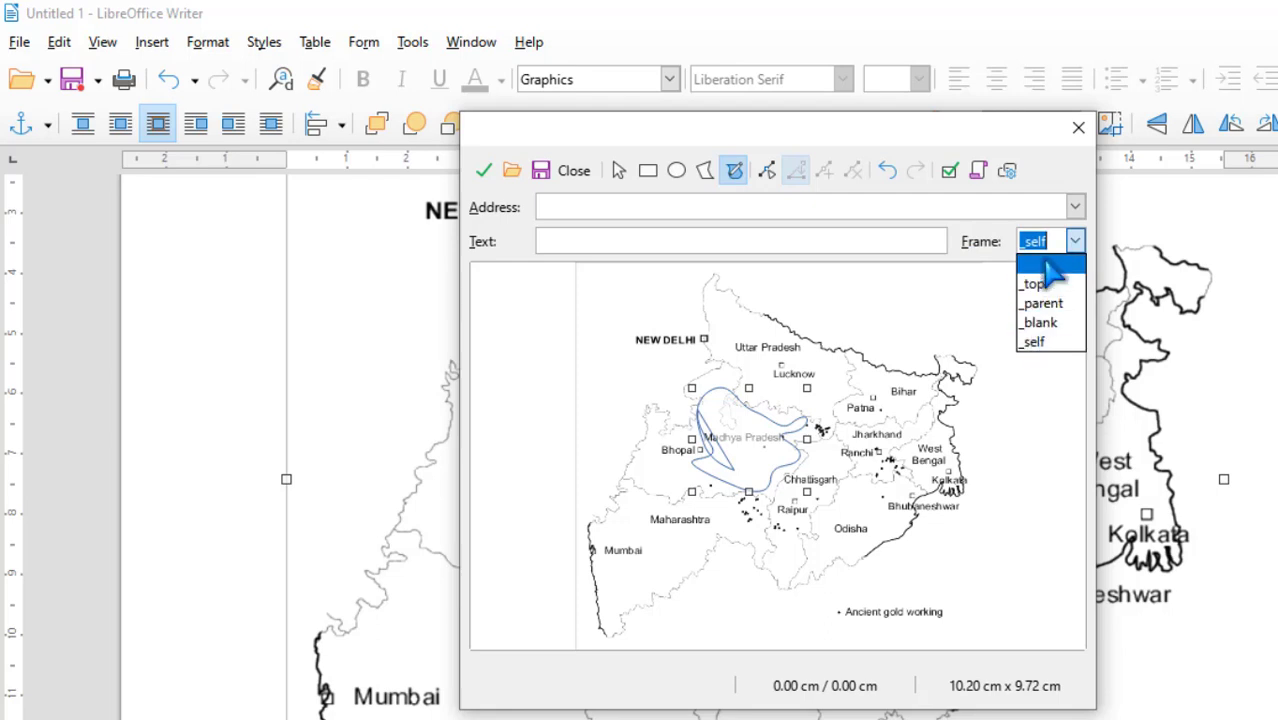
{"action": "left_click", "coordinate": [1042, 325]}
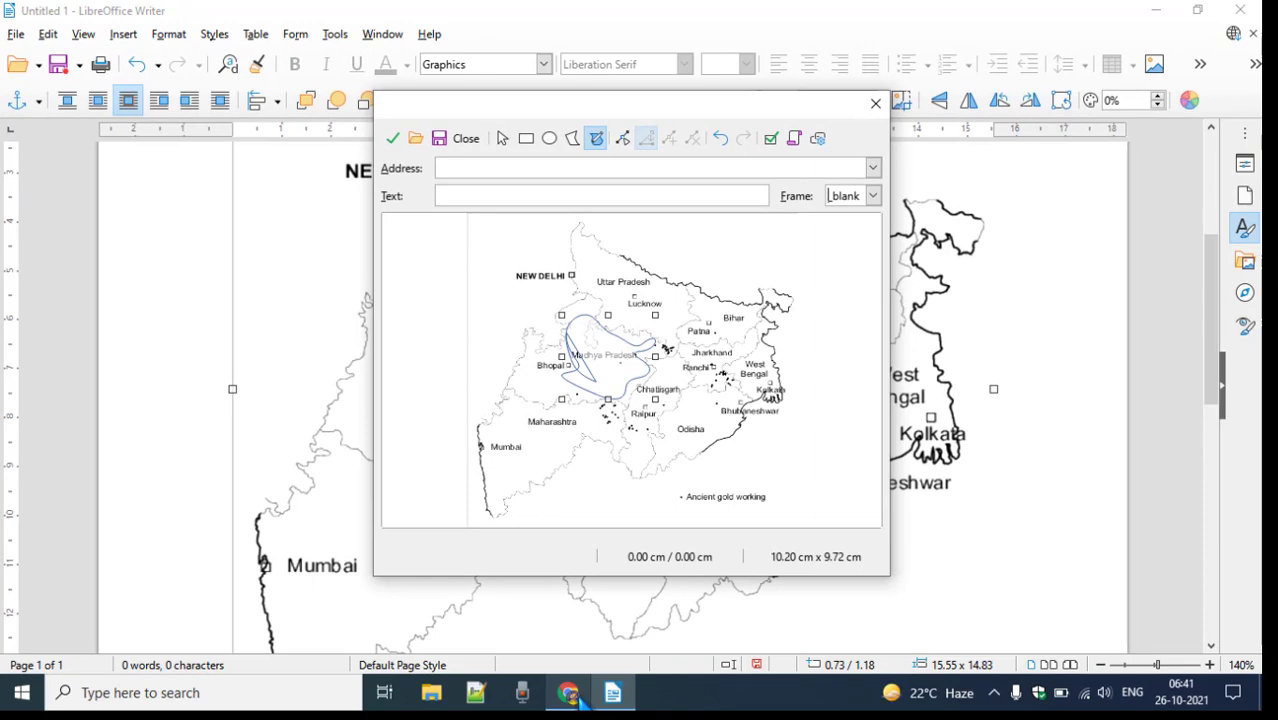
Step: Switch to Chrome, search for "wikipedia maharashtra" and open the English Wikipedia article on Maharashtra
{"action": "left_click", "coordinate": [576, 698]}
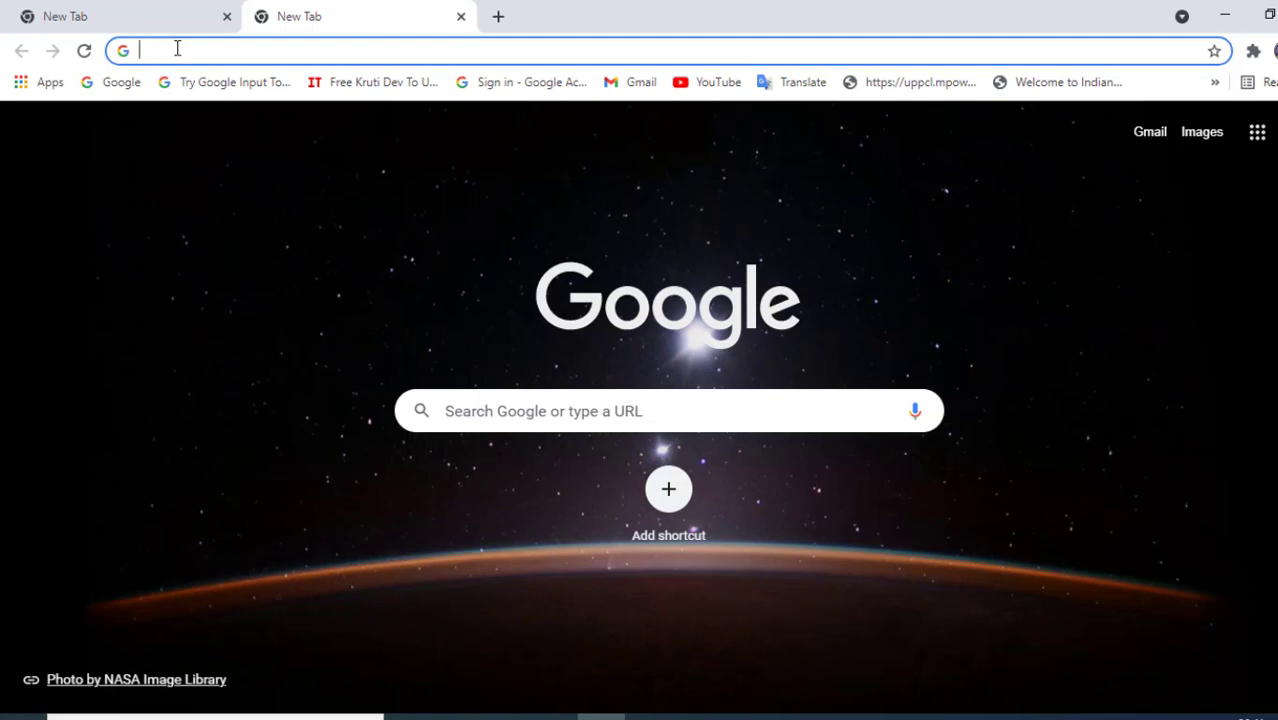
{"action": "type", "text": "wikip"}
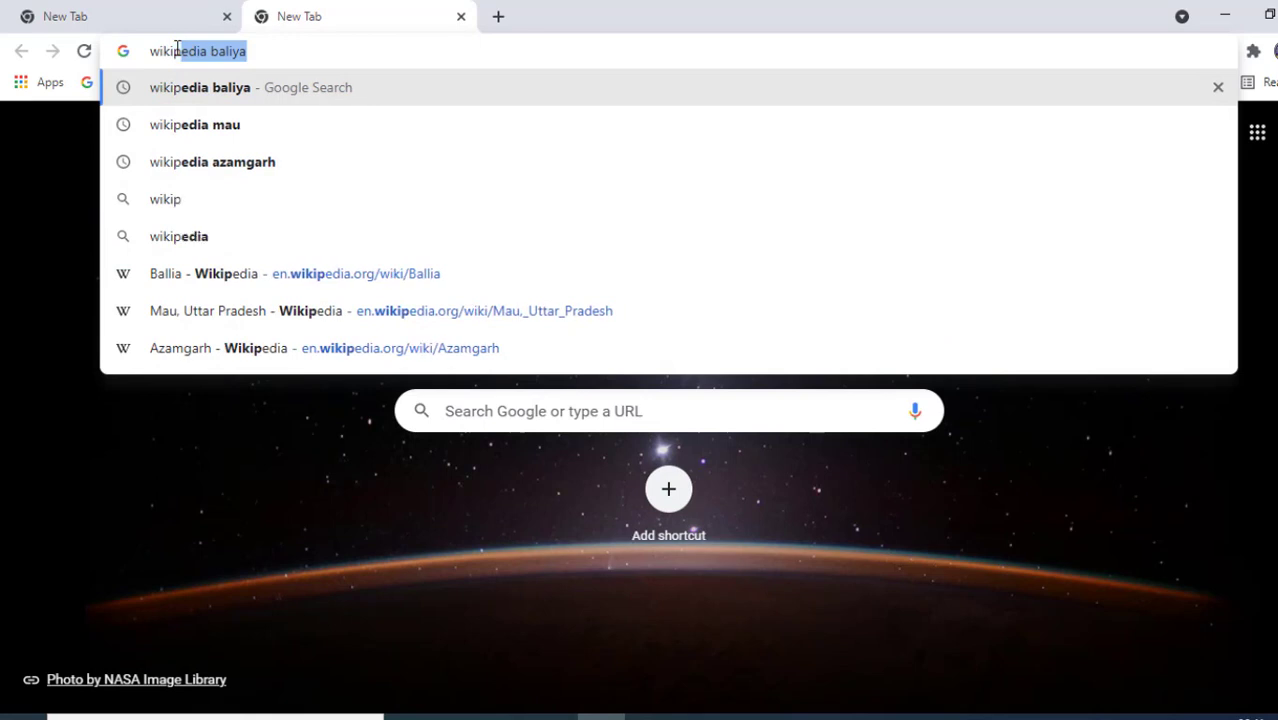
{"action": "key", "text": "Right"}
{"action": "key", "text": "BackSpace"}
{"action": "key", "text": "BackSpace"}
{"action": "key", "text": "BackSpace"}
{"action": "key", "text": "BackSpace"}
{"action": "key", "text": "BackSpace"}
{"action": "key", "text": "BackSpace"}
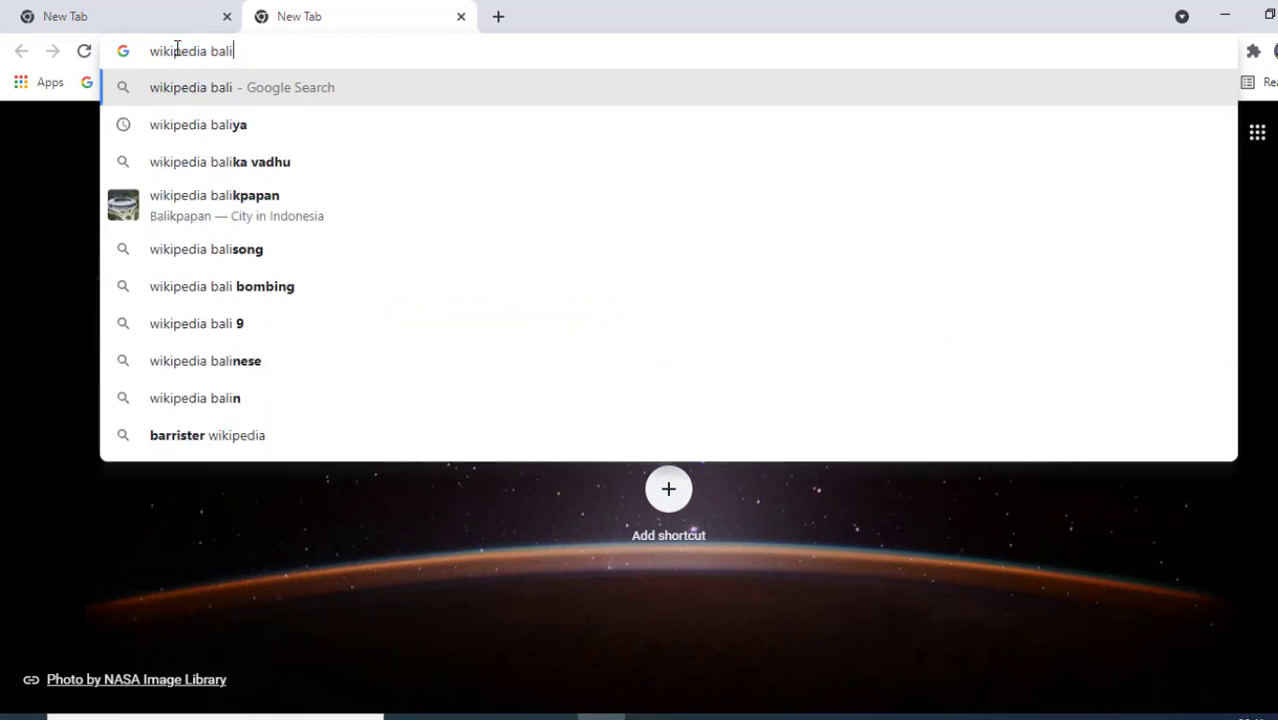
{"action": "type", "text": "ma"}
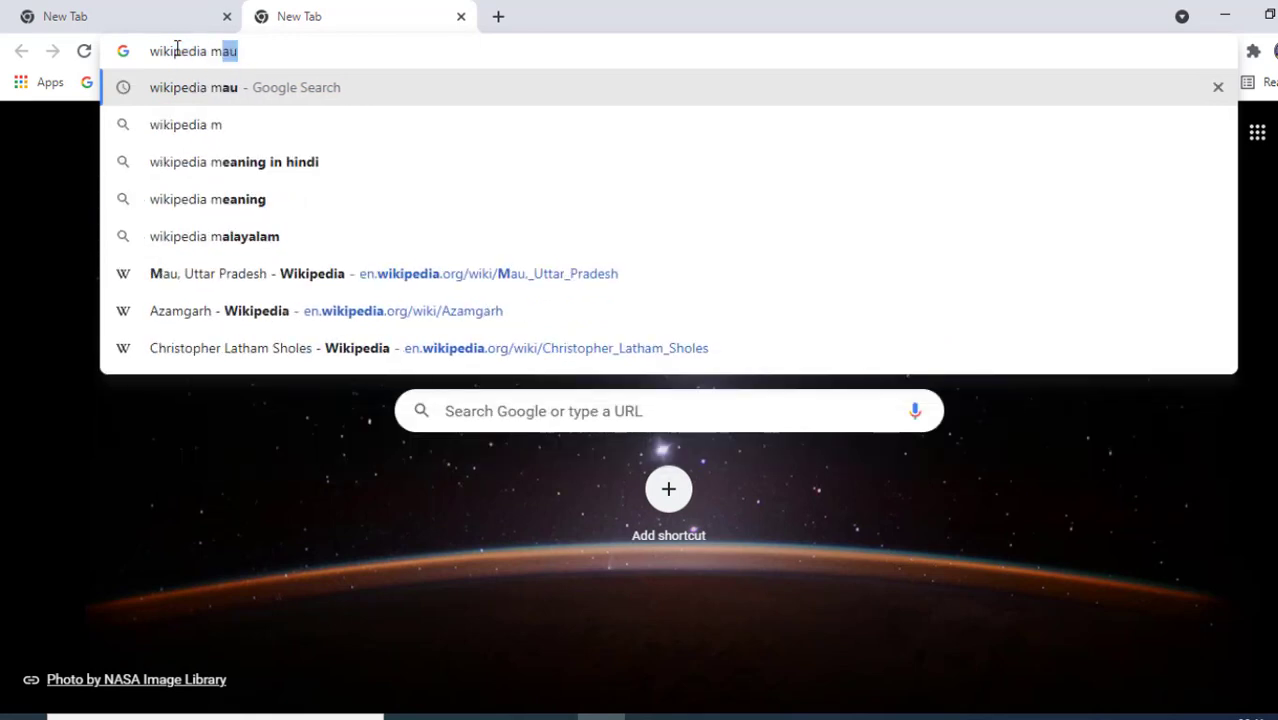
{"action": "type", "text": "ha"}
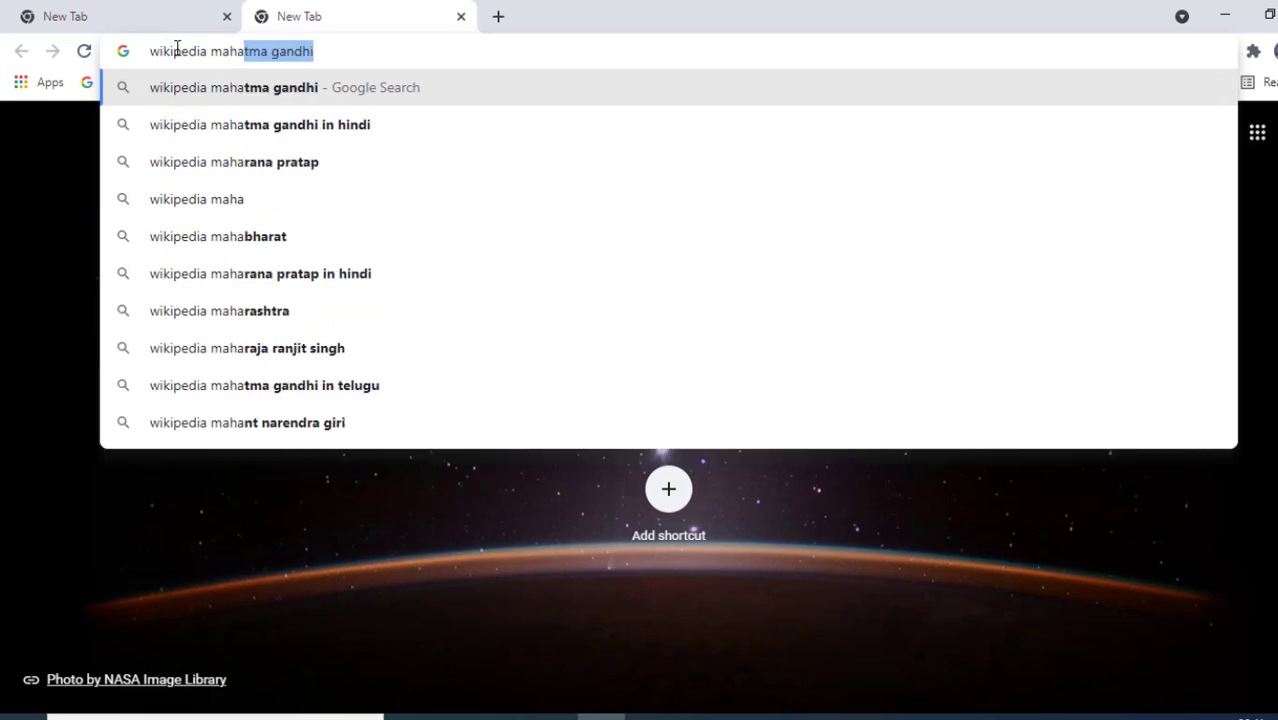
{"action": "type", "text": "ras"}
{"action": "left_click", "coordinate": [226, 124]}
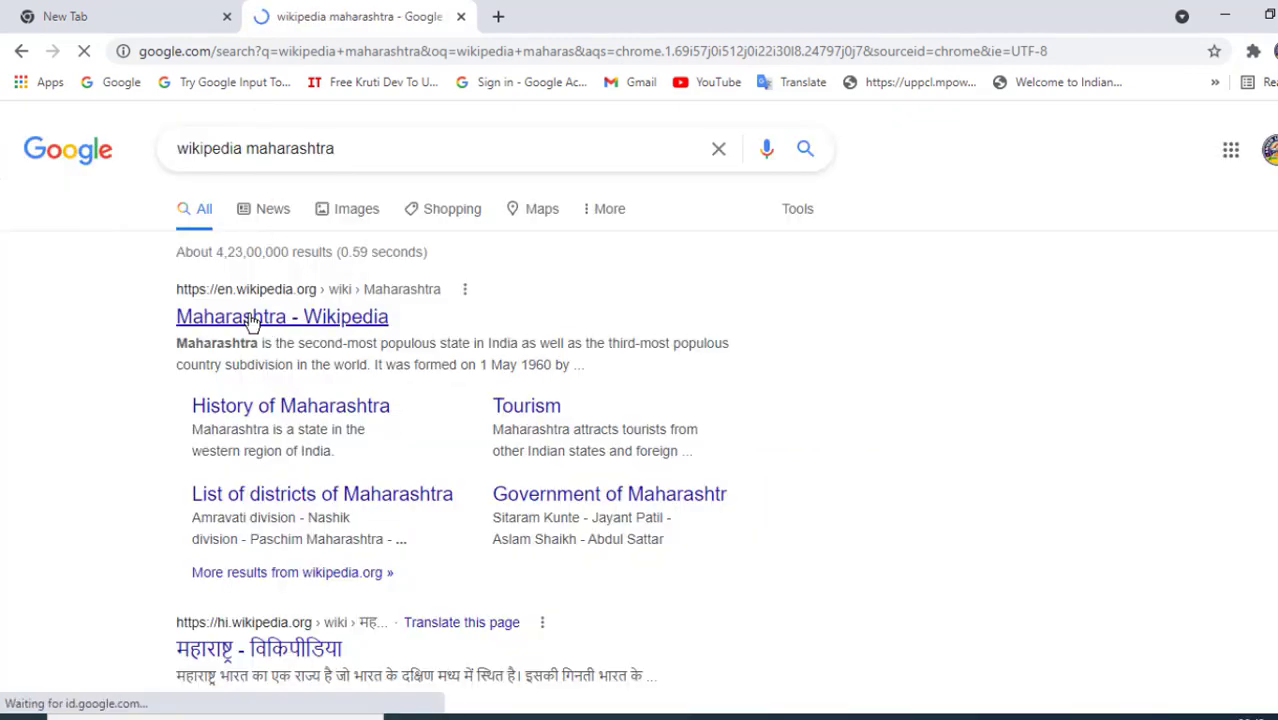
{"action": "left_click", "coordinate": [427, 300]}
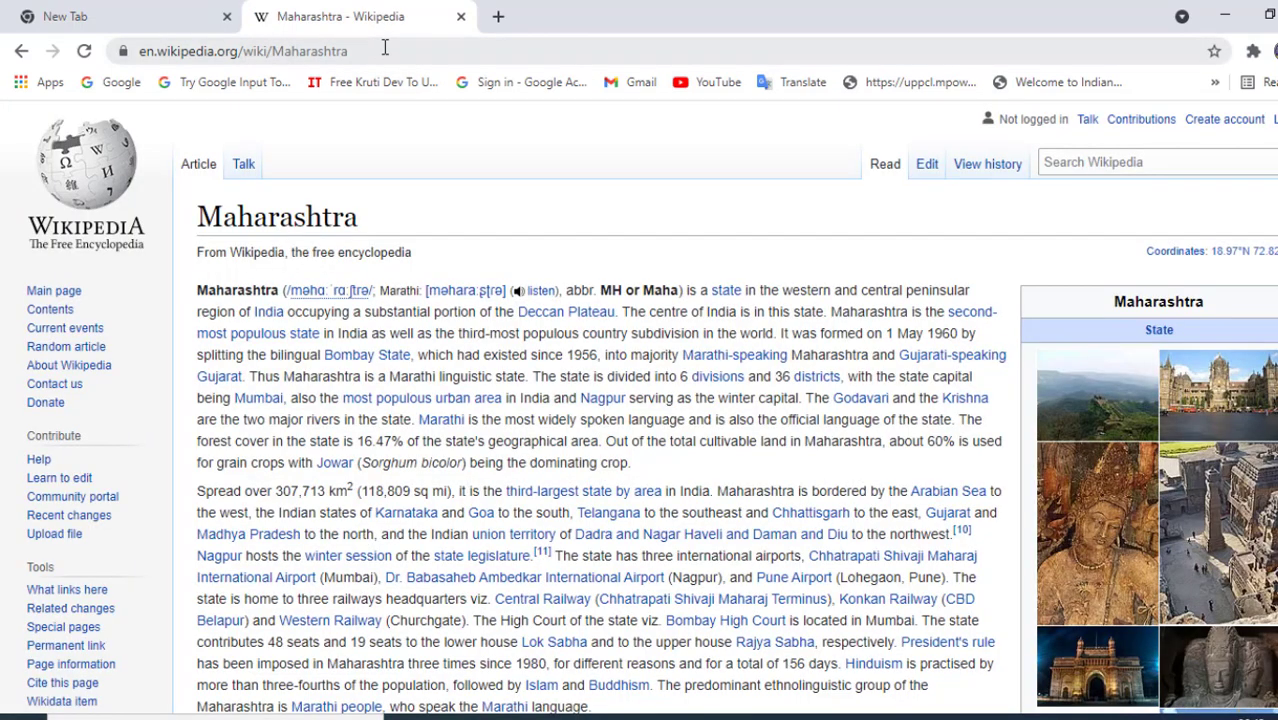
Step: Copy the article's URL into the Madhya Pradesh hotspot's address in Writer, and draw a second freeform hotspot around Bihar
{"action": "left_click", "coordinate": [386, 47]}
{"action": "key", "text": "ctrl+c"}
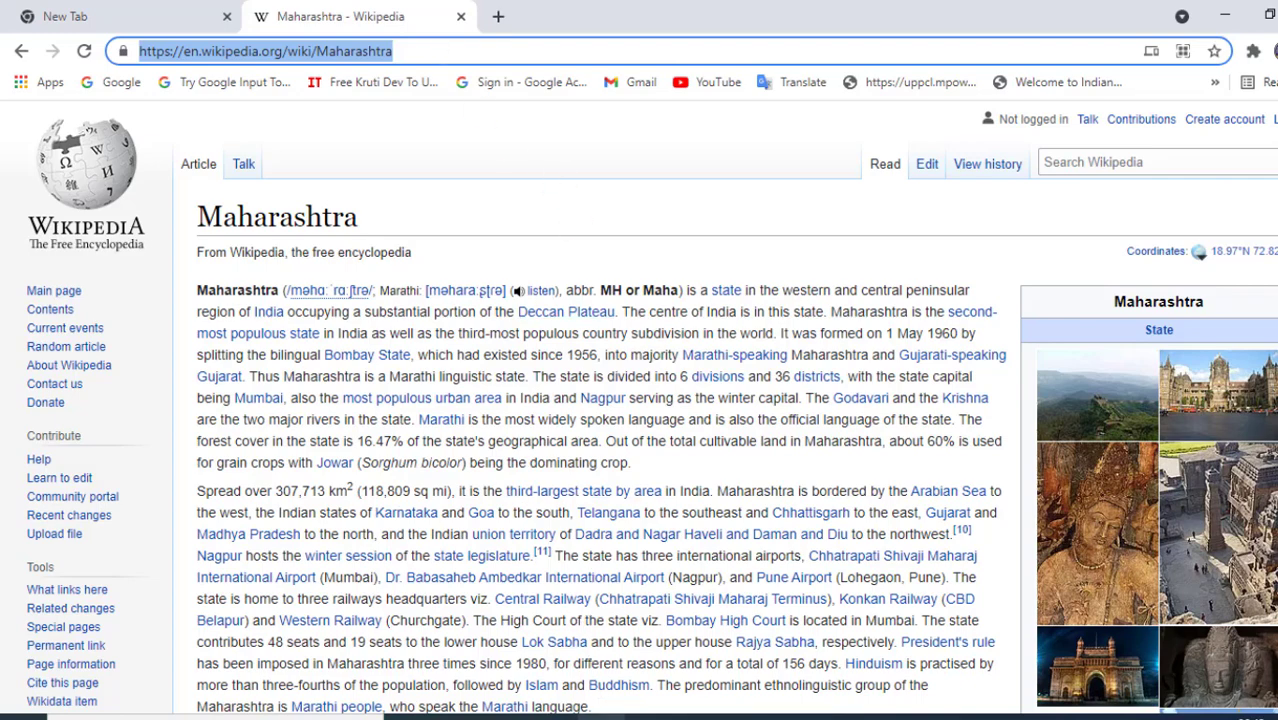
{"action": "left_click", "coordinate": [650, 717]}
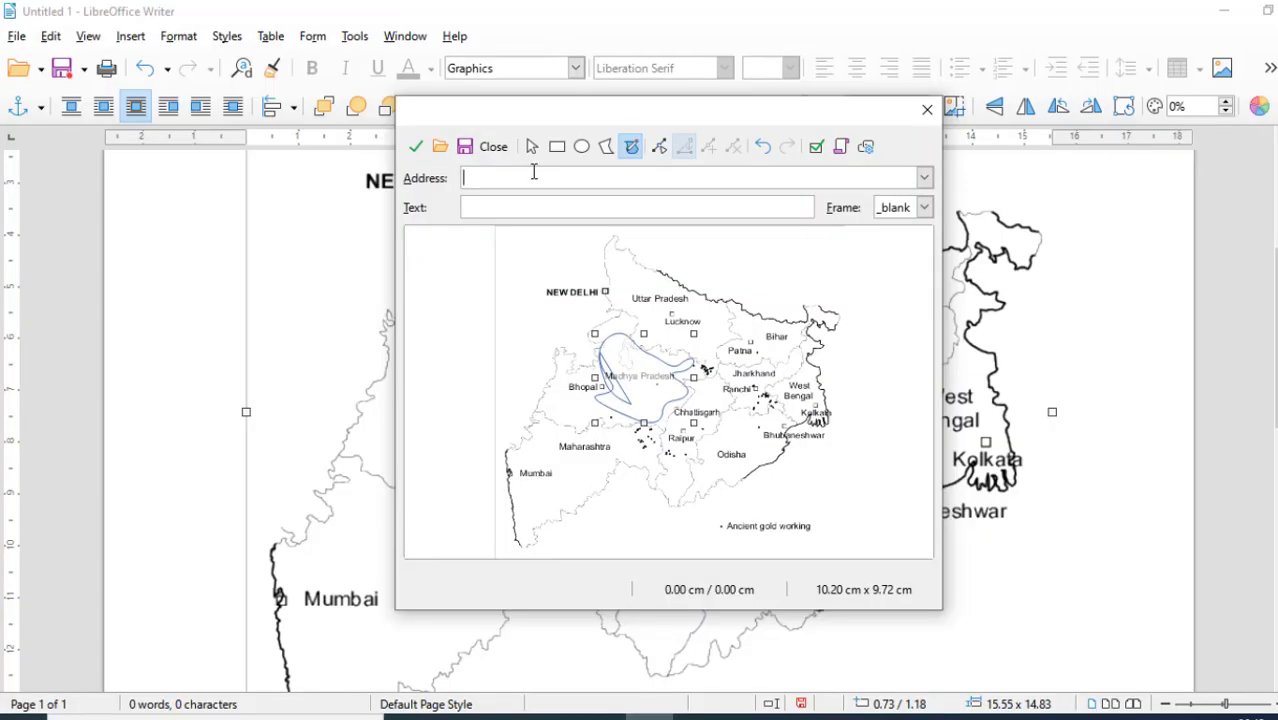
{"action": "key", "text": "ctrl+v"}
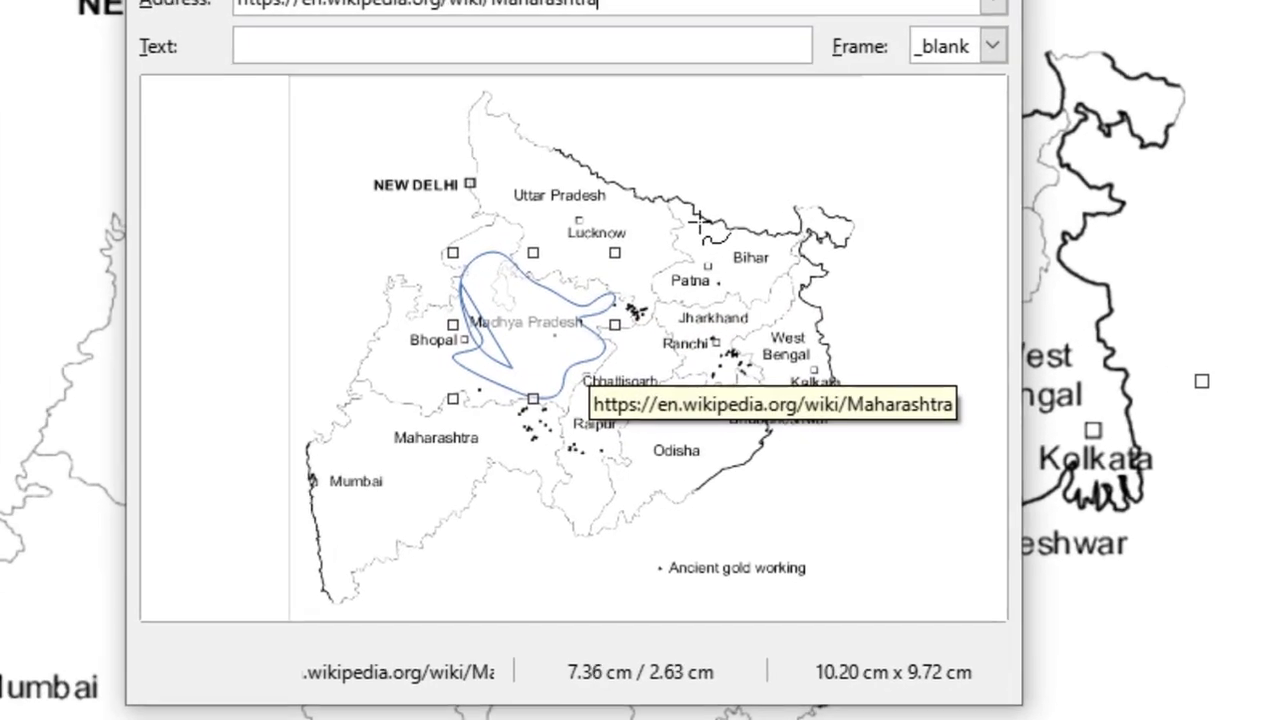
{"action": "mouse_move", "coordinate": [699, 221]}
{"action": "left_mouse_down"}
{"action": "mouse_move", "coordinate": [697, 289]}
{"action": "mouse_move", "coordinate": [777, 281]}
{"action": "mouse_move", "coordinate": [789, 246]}
{"action": "left_mouse_up"}
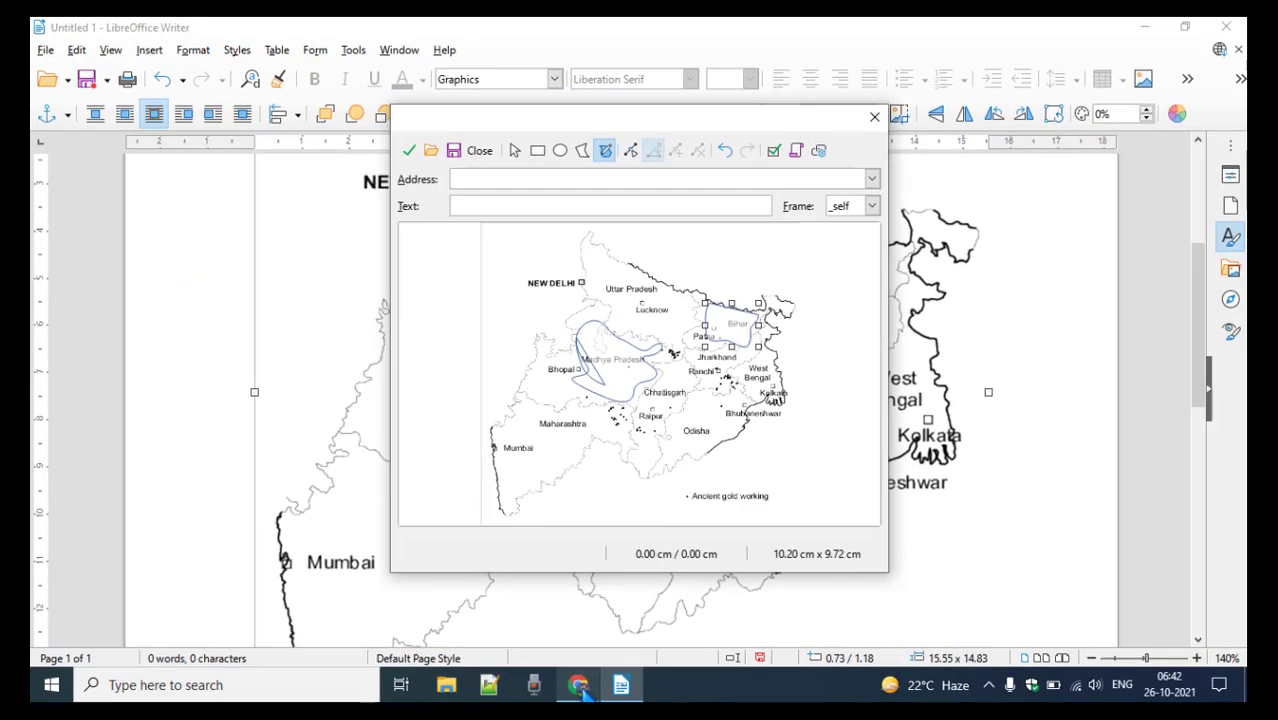
Step: Switch to Chrome, search for "wikipidia bihar" and open the English Wikipedia article on Bihar
{"action": "left_click", "coordinate": [580, 685]}
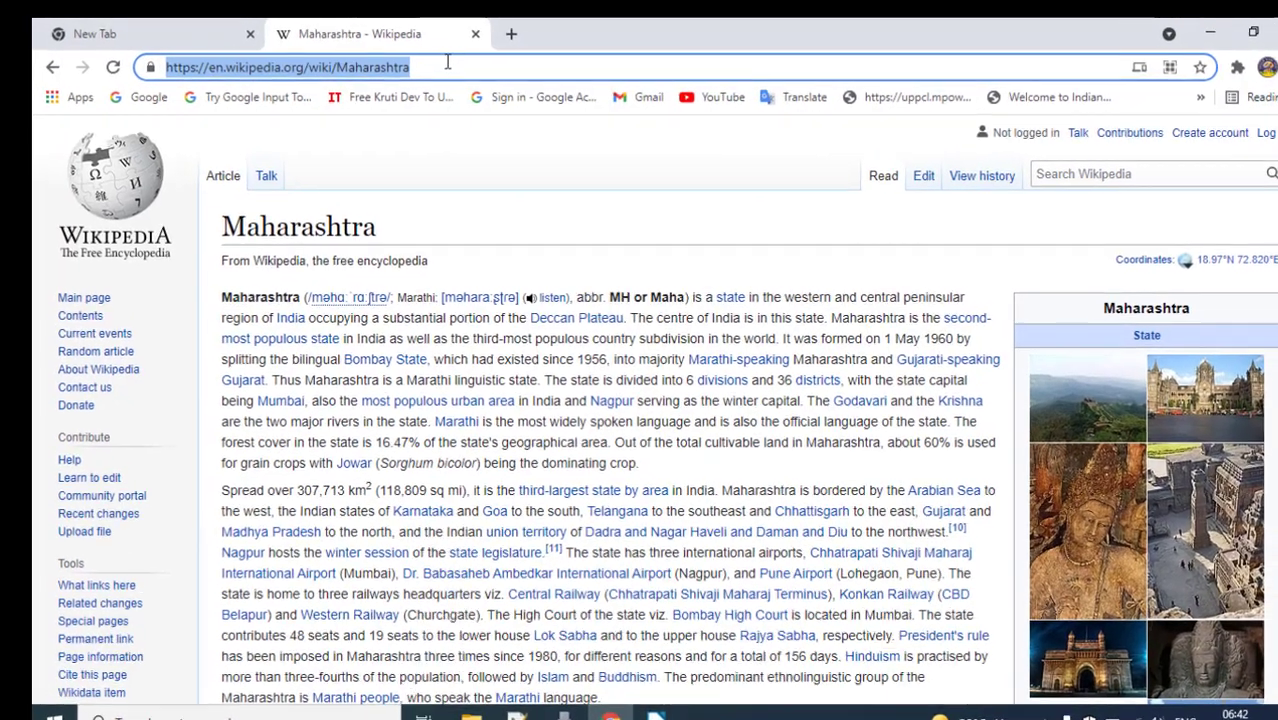
{"action": "type", "text": "w"}
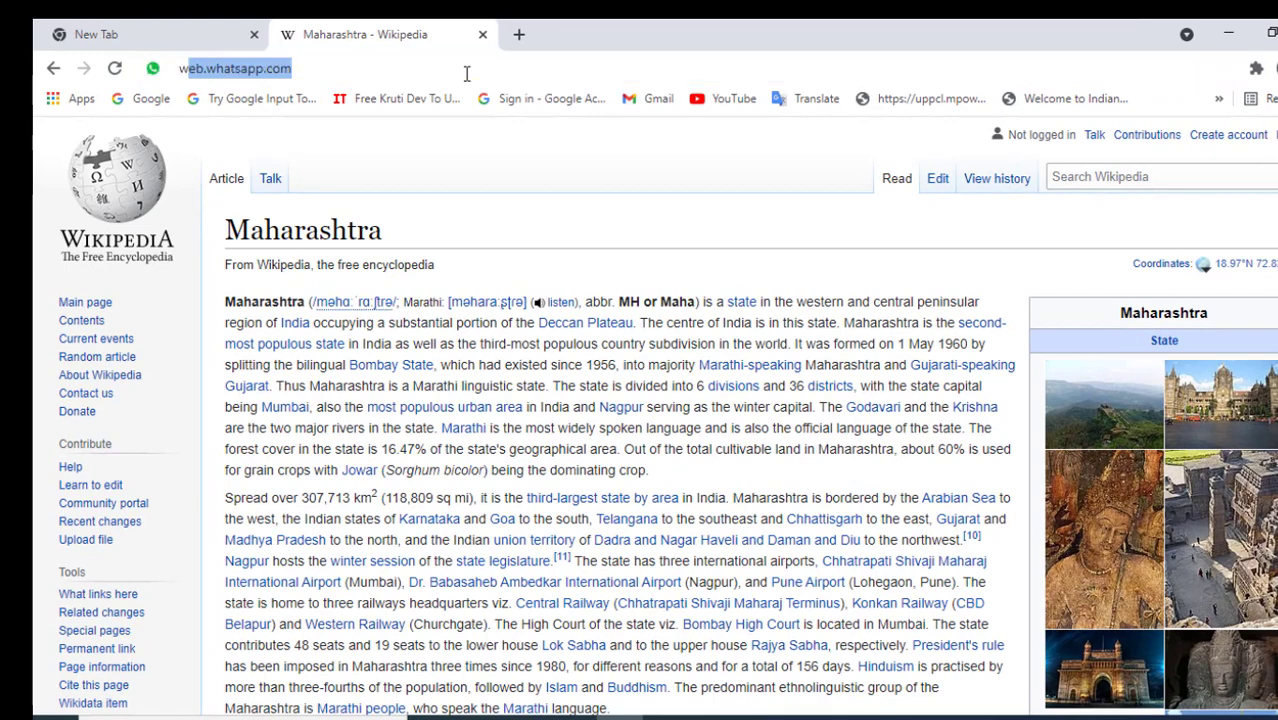
{"action": "type", "text": "ik"}
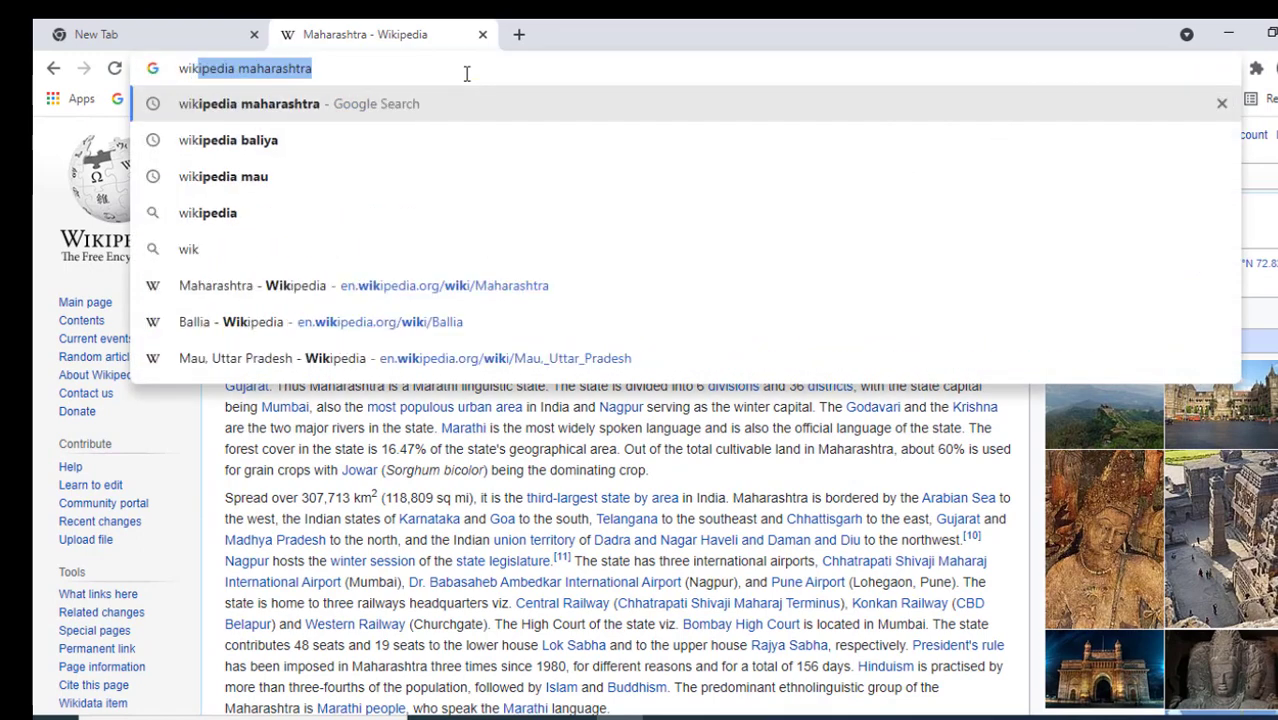
{"action": "type", "text": "ipidia"}
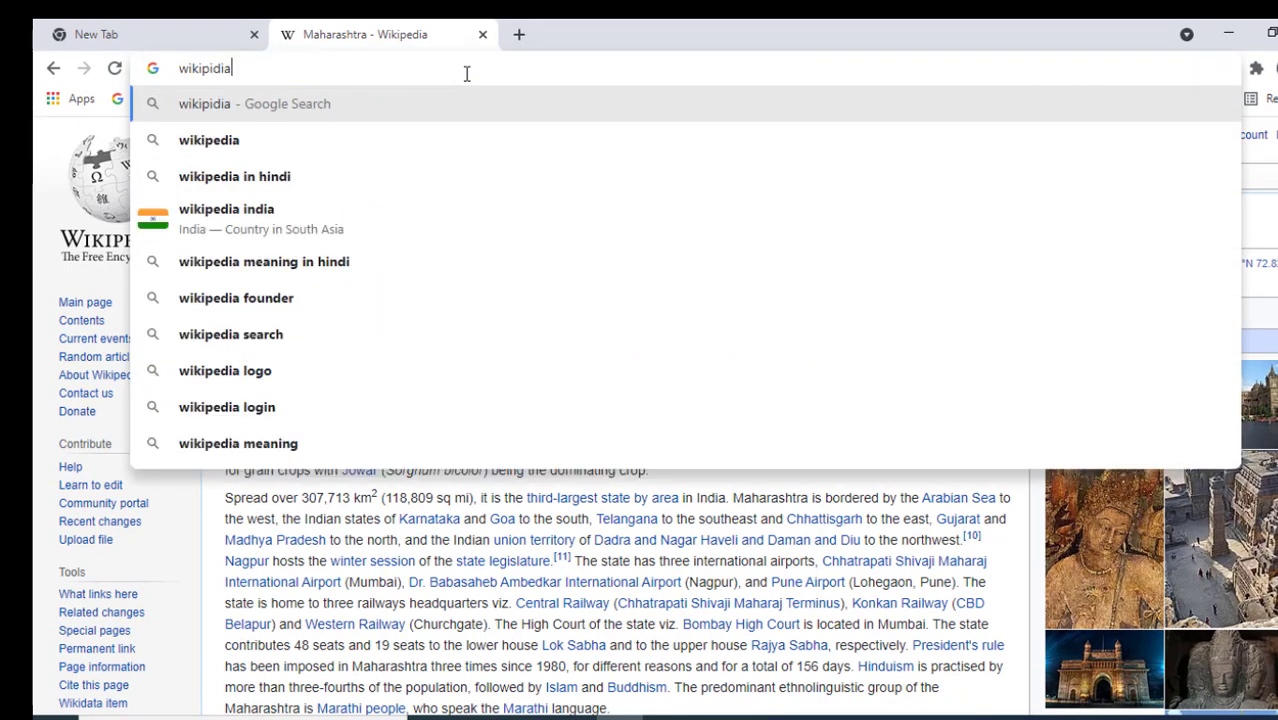
{"action": "type", "text": " b"}
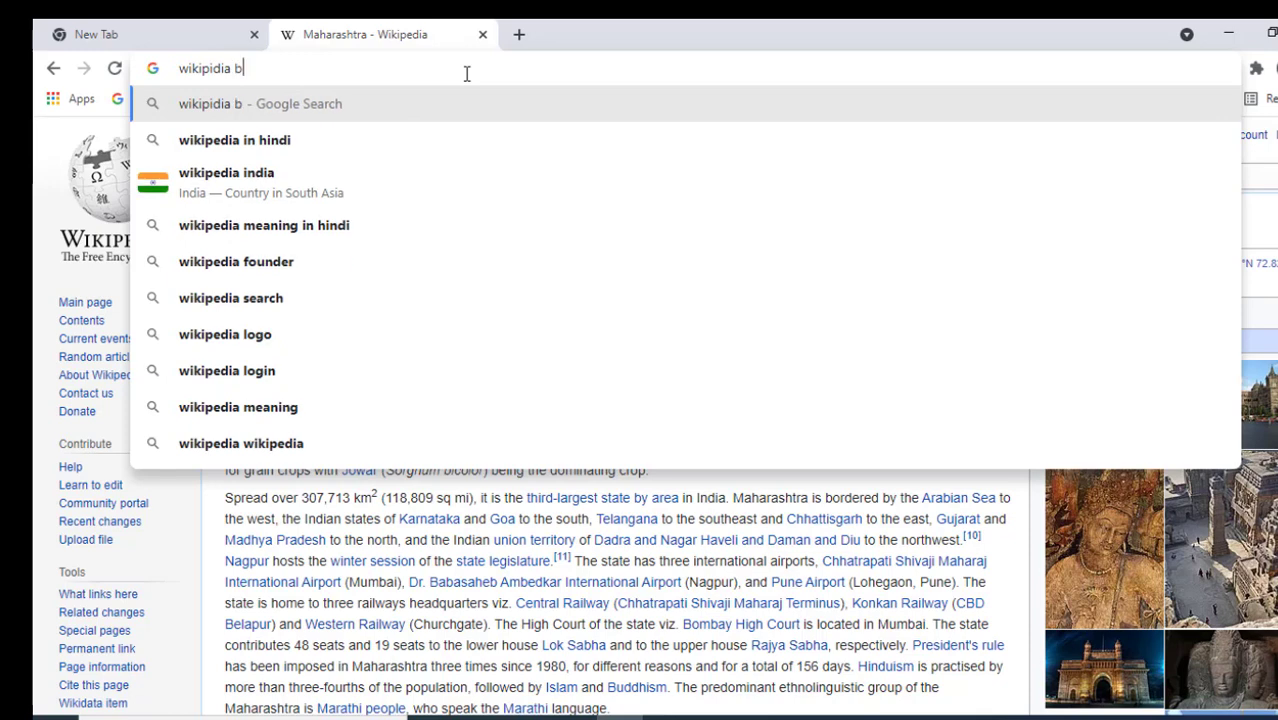
{"action": "type", "text": "ihar"}
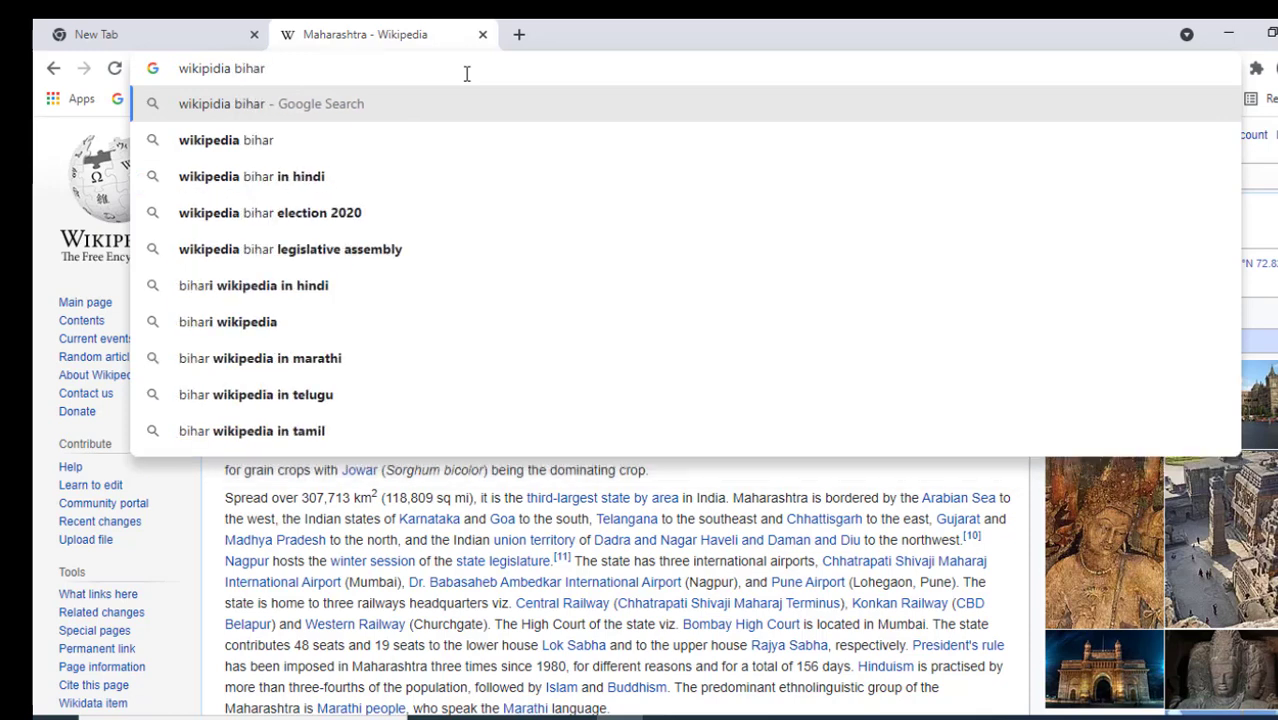
{"action": "key", "text": "Return"}
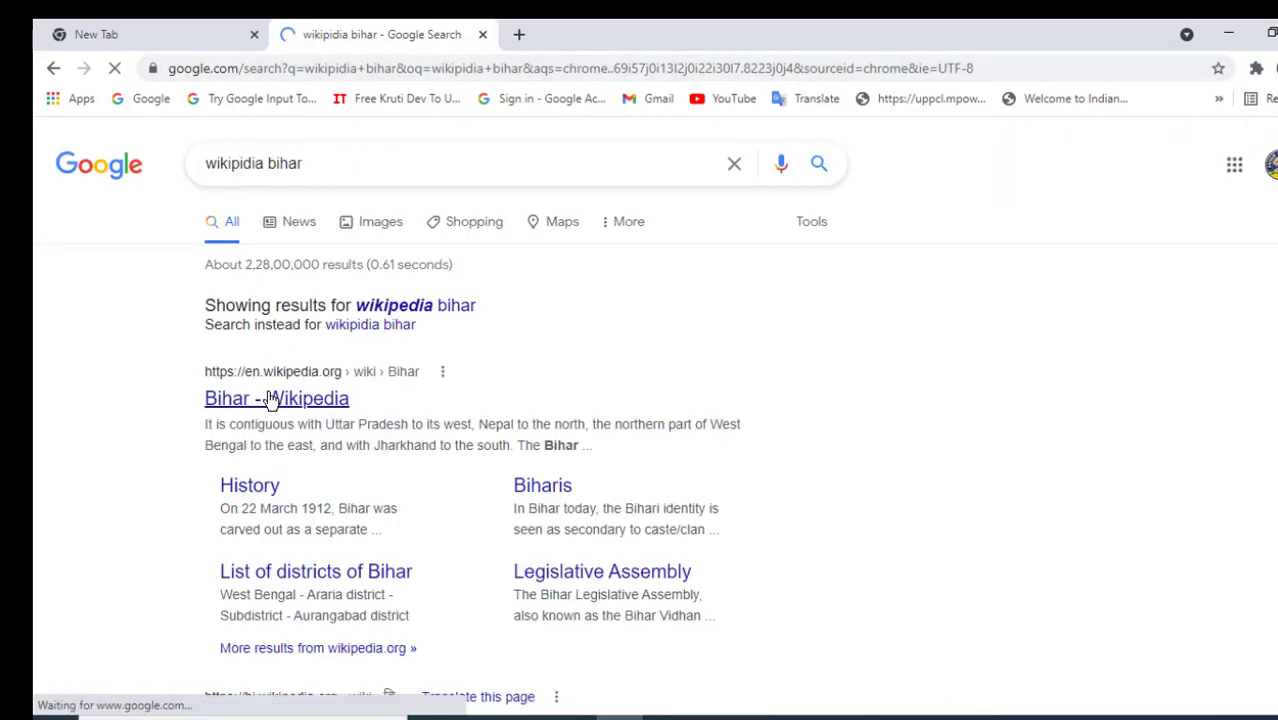
{"action": "left_click", "coordinate": [268, 400]}
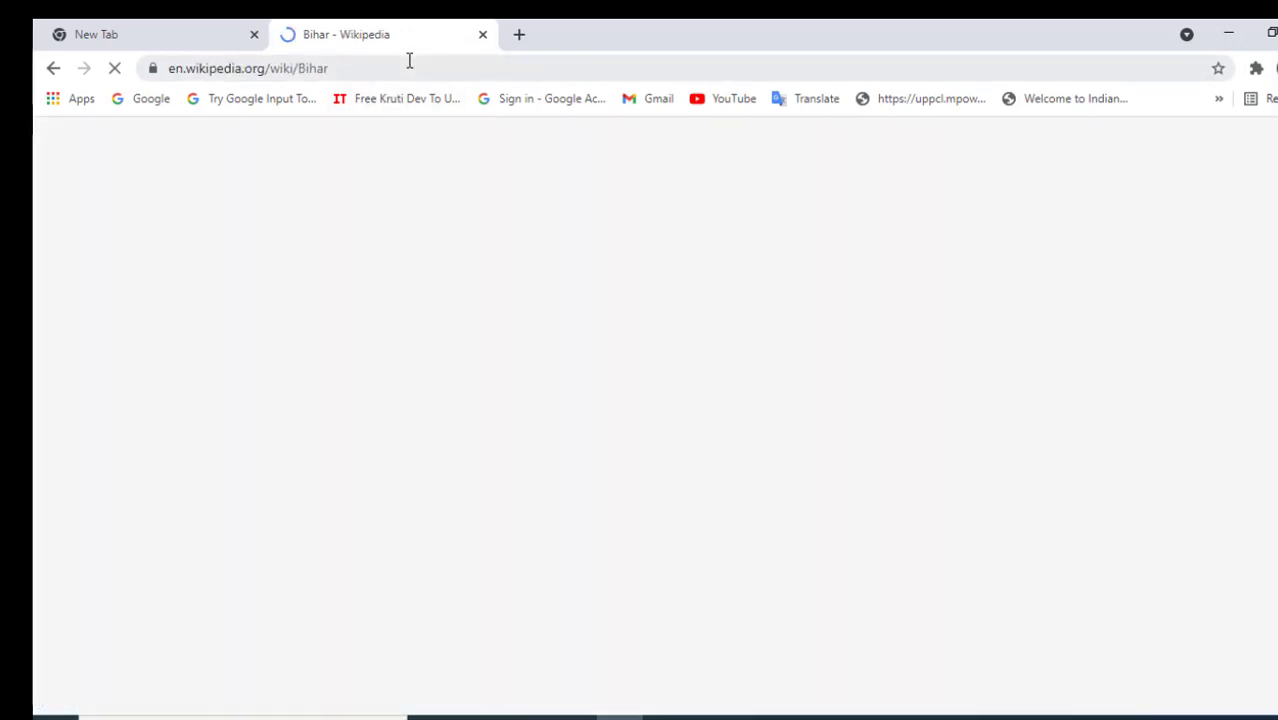
{"action": "left_click", "coordinate": [408, 60]}
{"action": "key", "text": "ctrl+c"}
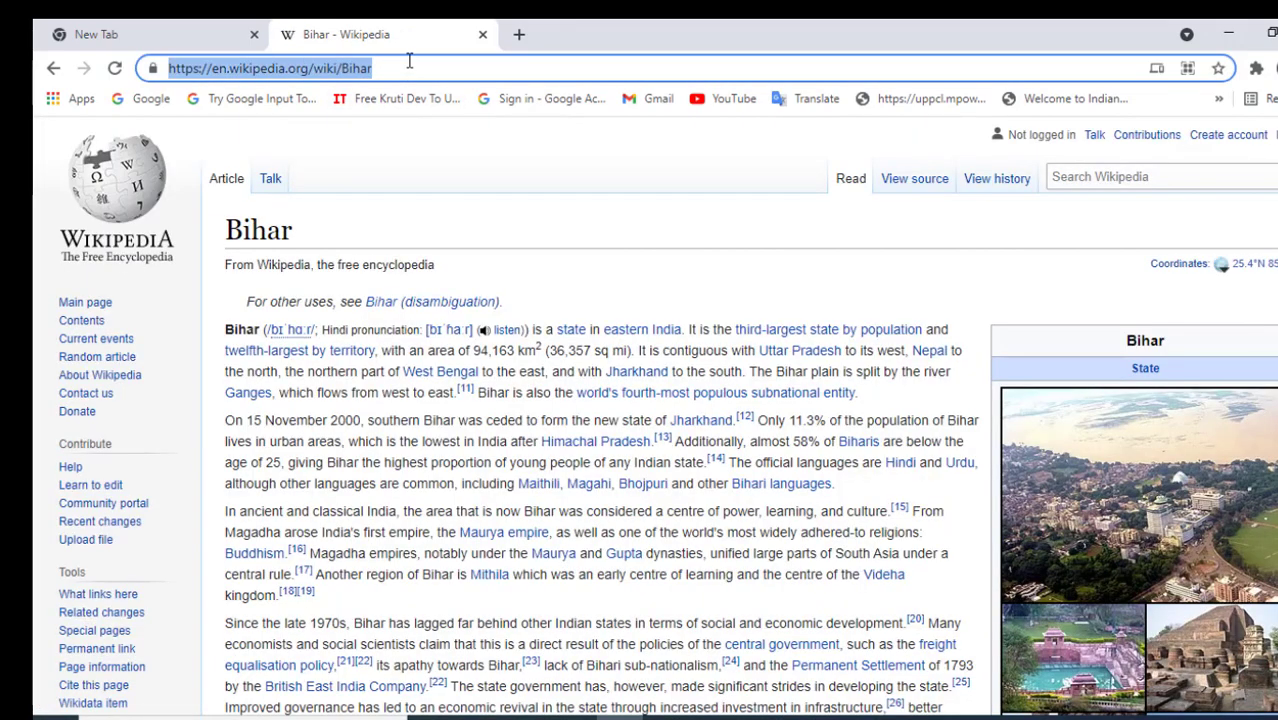
{"action": "key", "text": "alt+Tab"}
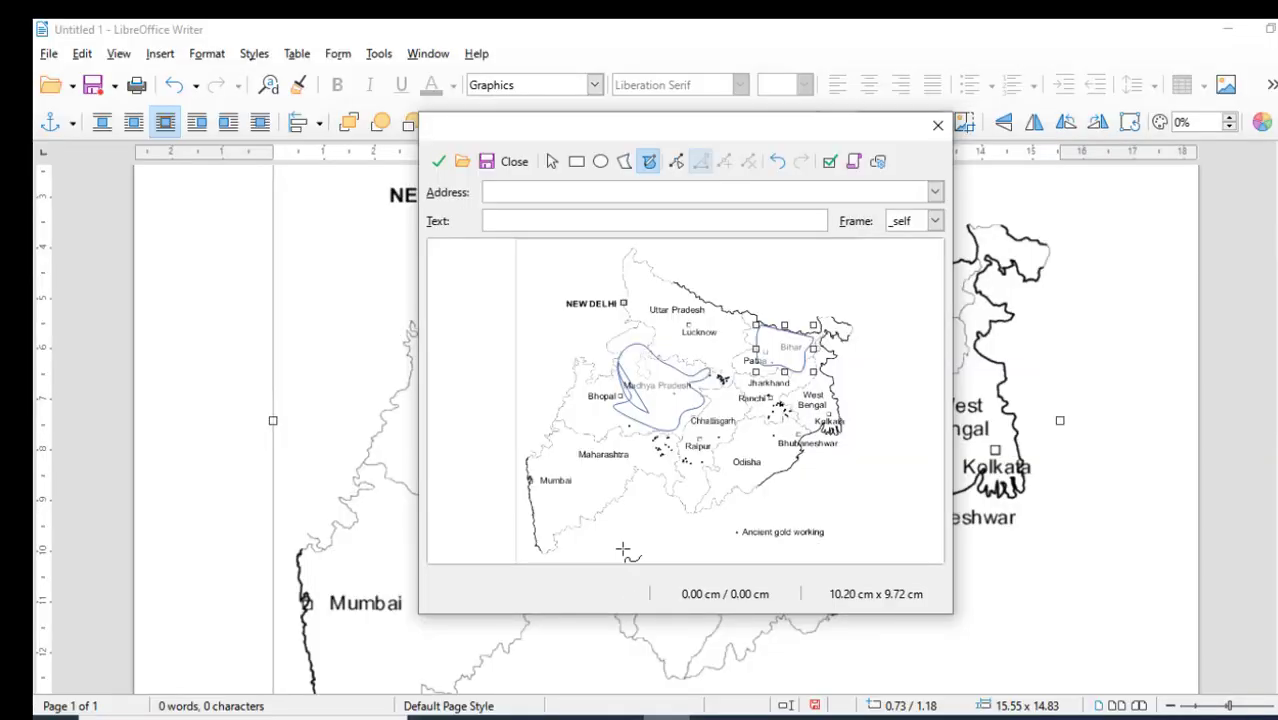
{"action": "left_click", "coordinate": [592, 196]}
{"action": "key", "text": "ctrl+v"}
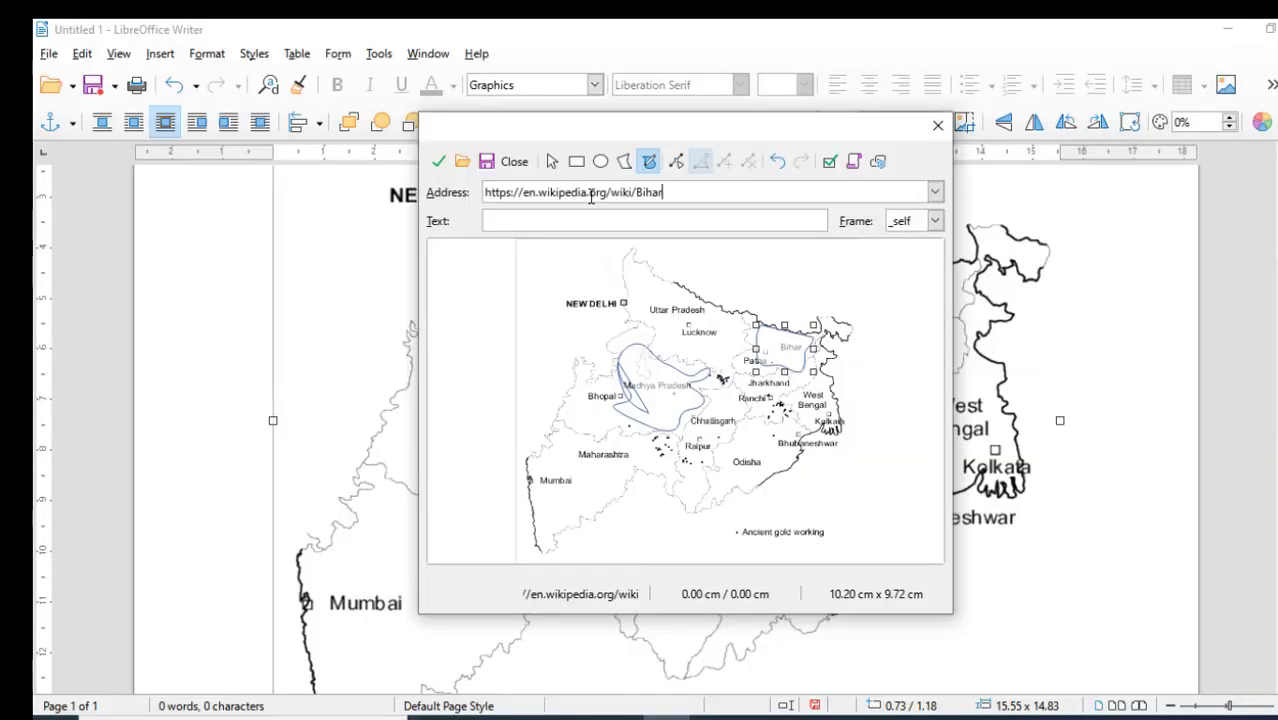
{"action": "left_click", "coordinate": [935, 221]}
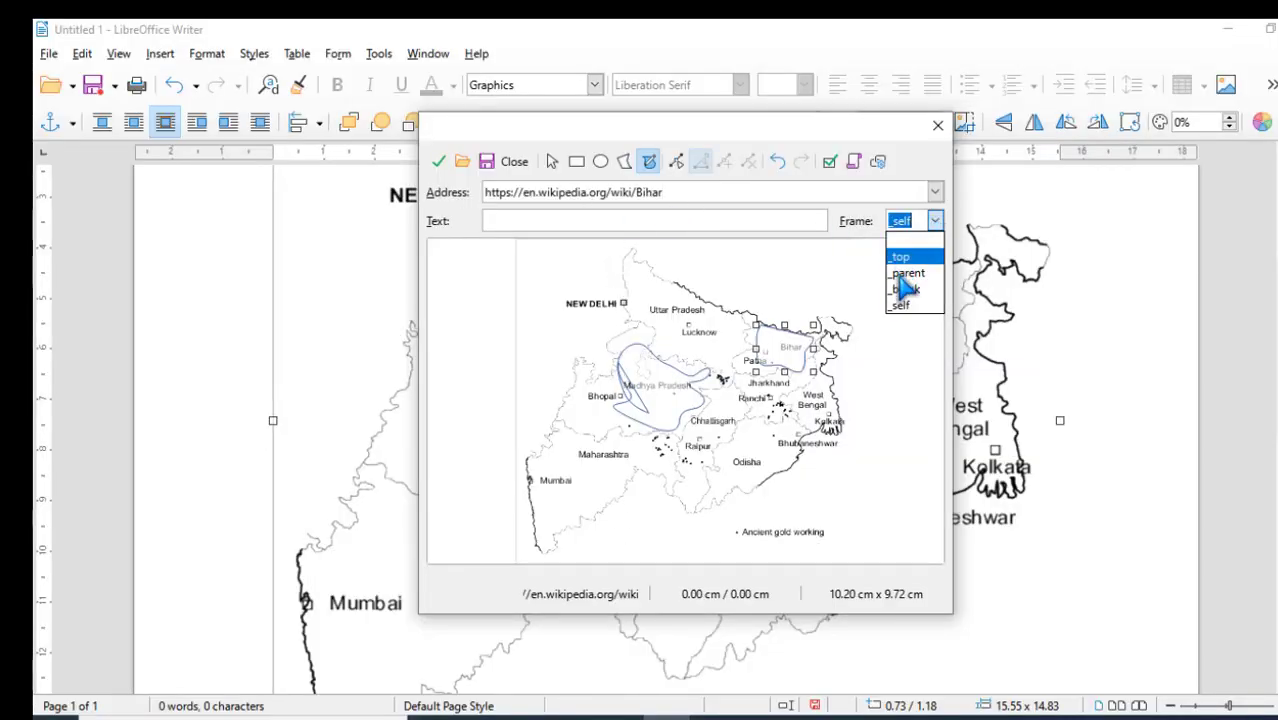
{"action": "left_click", "coordinate": [906, 289]}
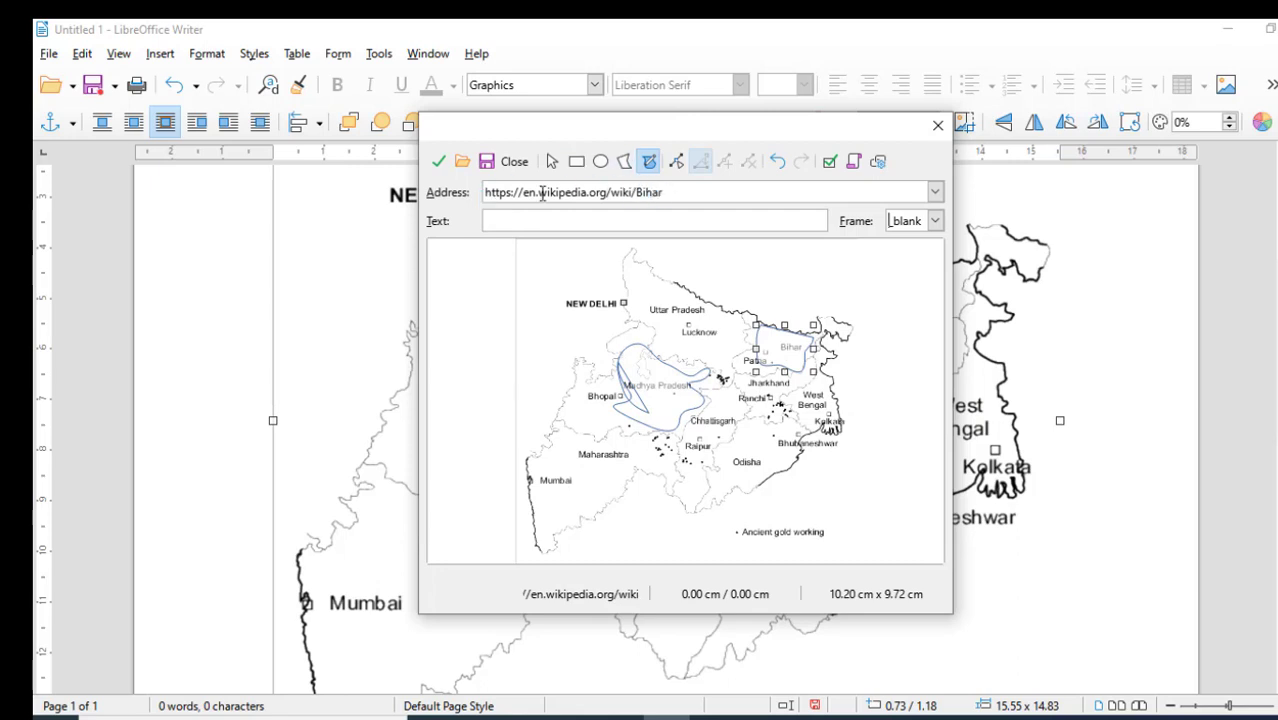
Step: Apply both hotspots to the map image and close the ImageMap editor
{"action": "left_click", "coordinate": [440, 168]}
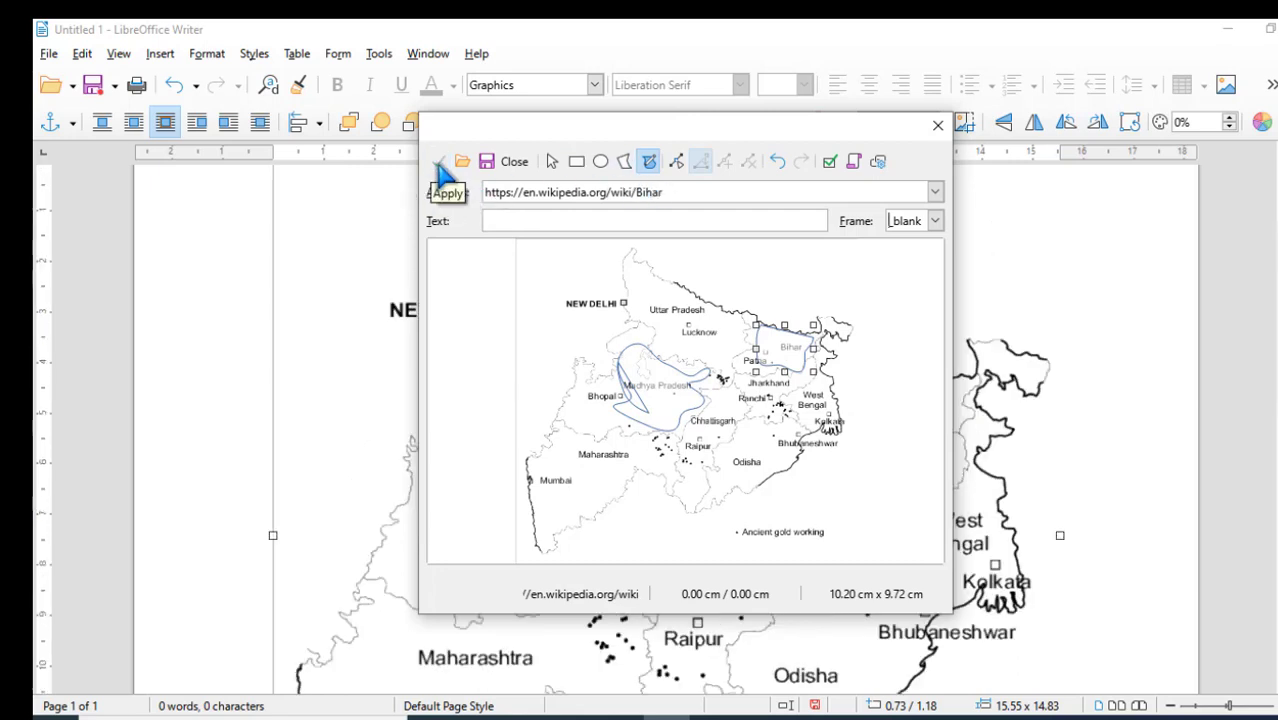
{"action": "left_click", "coordinate": [514, 162]}
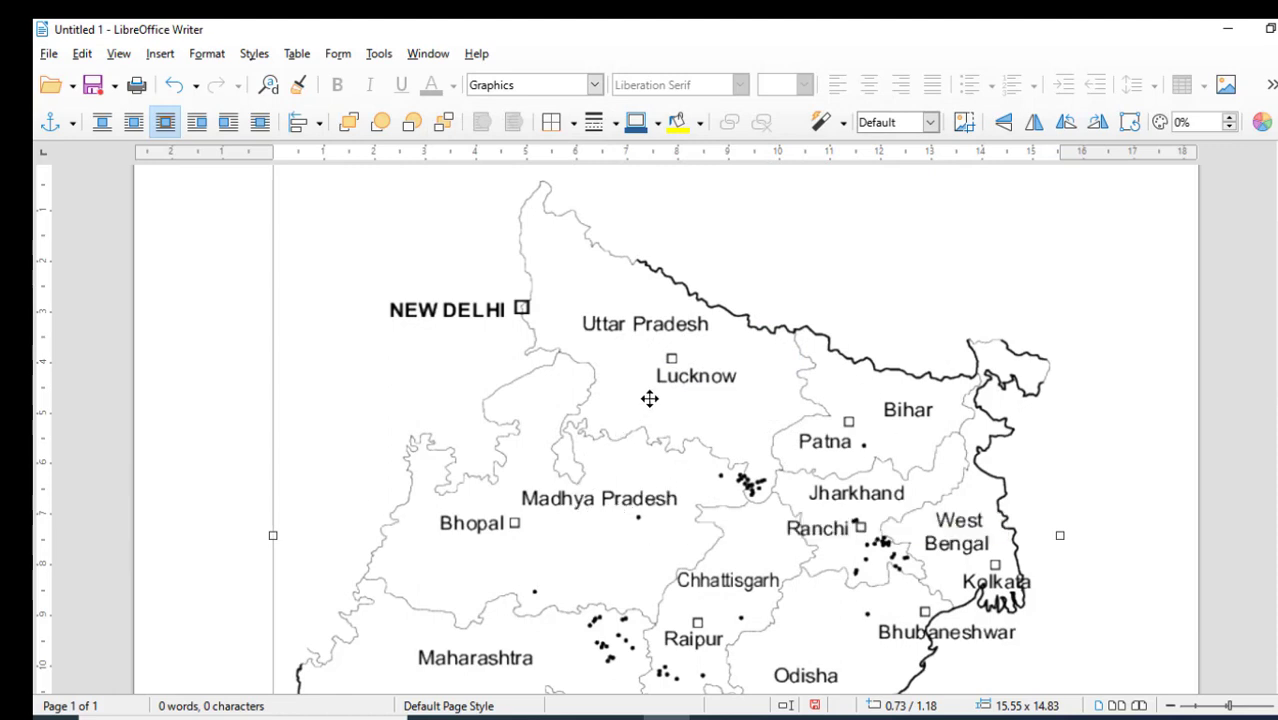
{"action": "mouse_move", "coordinate": [891, 404]}
Step: Save the document to the Desktop as "map" in HTML Document (Writer) format, keeping the HTML format
{"action": "left_click", "coordinate": [48, 55]}
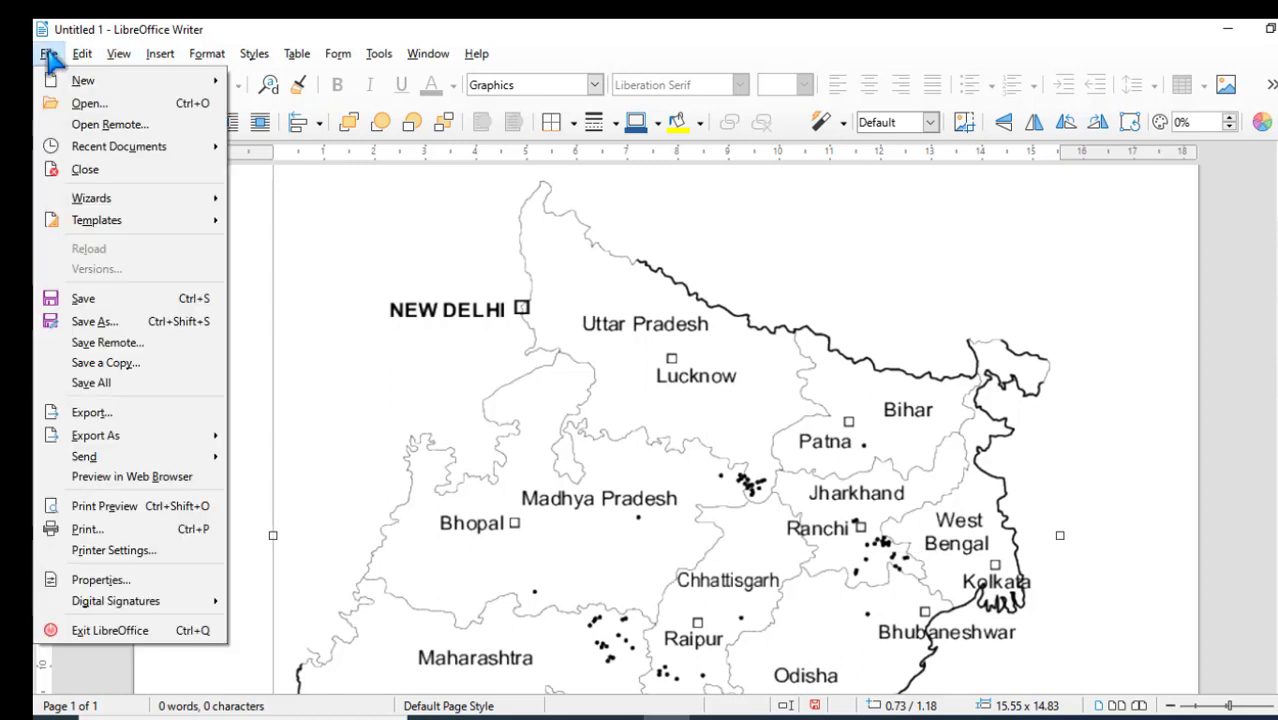
{"action": "left_click", "coordinate": [121, 323]}
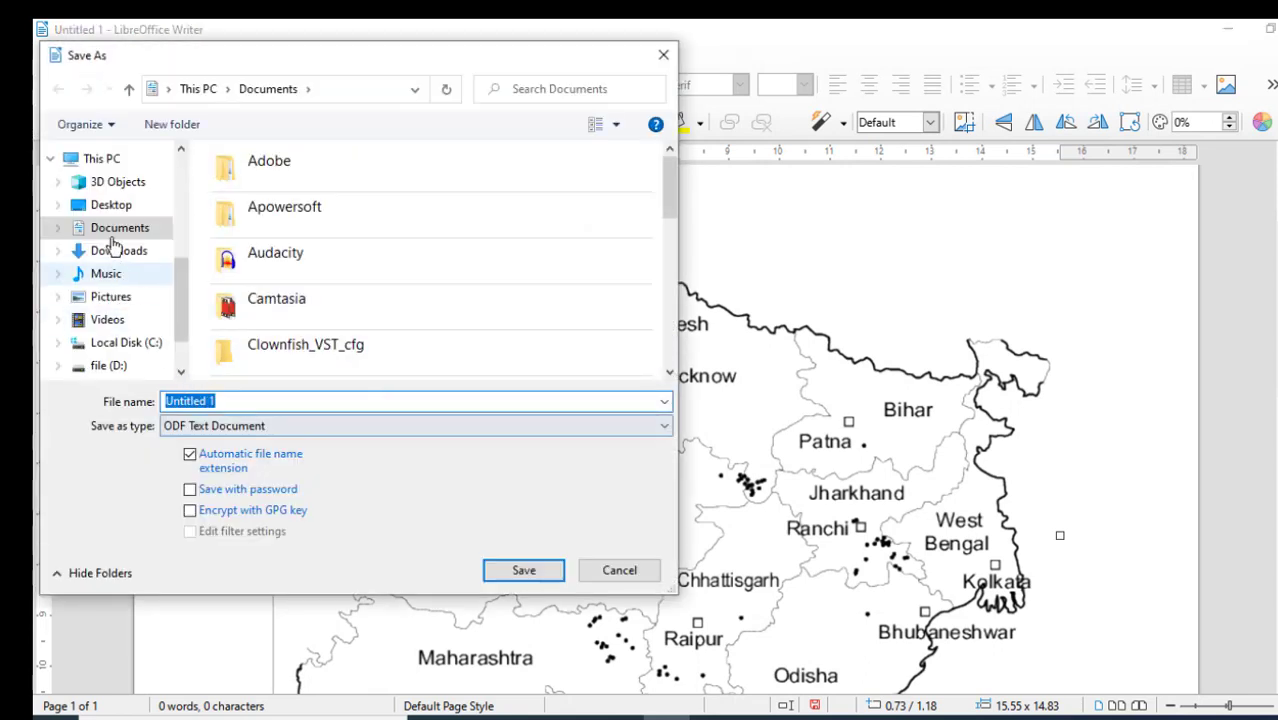
{"action": "left_click", "coordinate": [110, 206]}
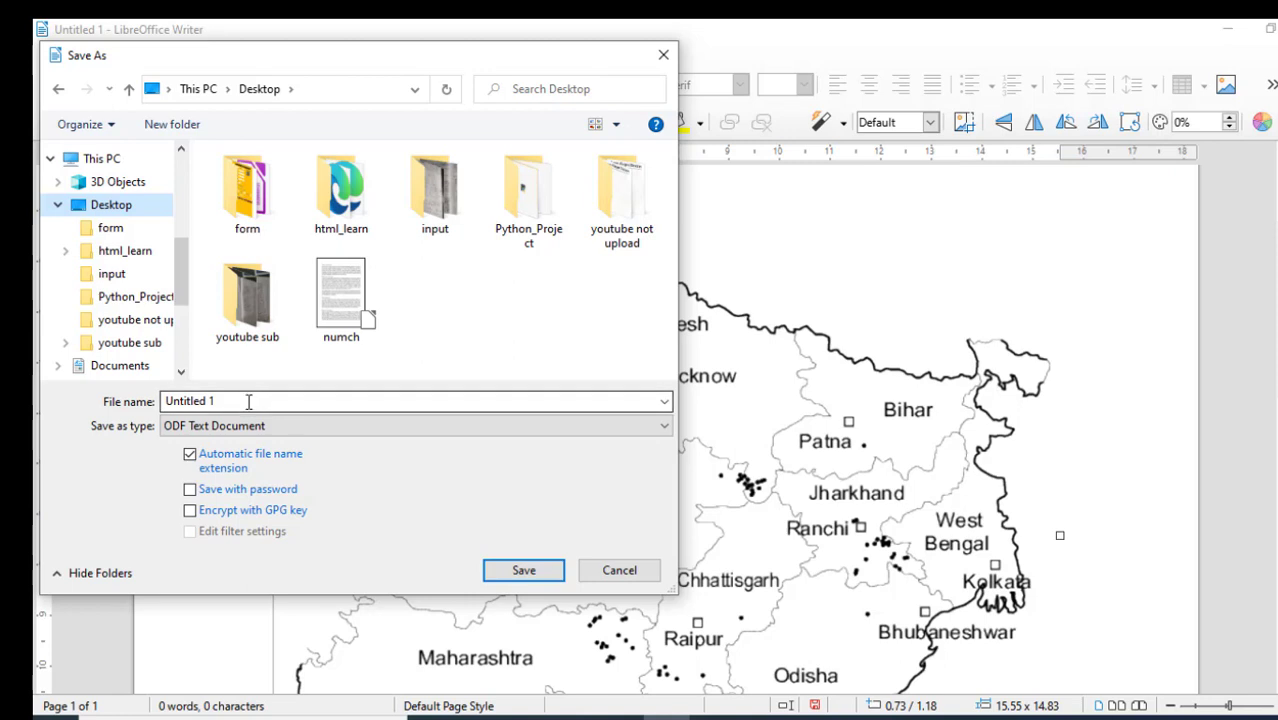
{"action": "left_click_drag", "start_coordinate": [249, 401], "coordinate": [140, 410]}
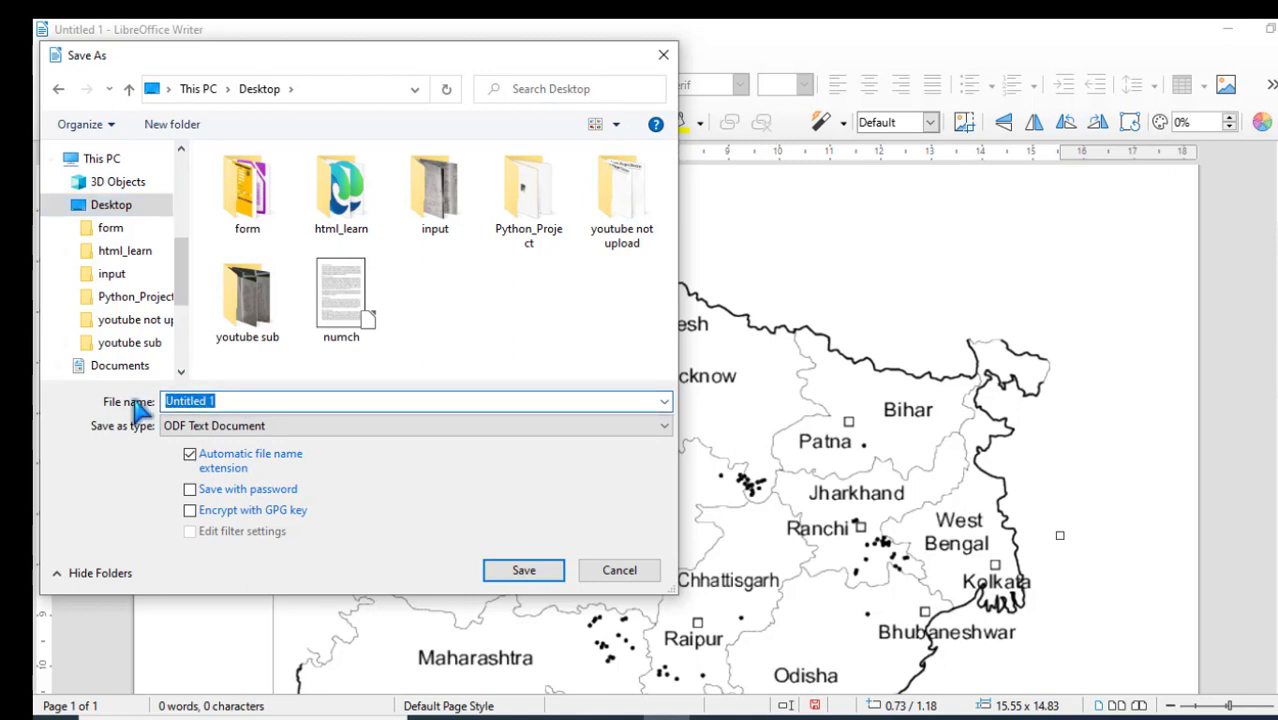
{"action": "type", "text": "map"}
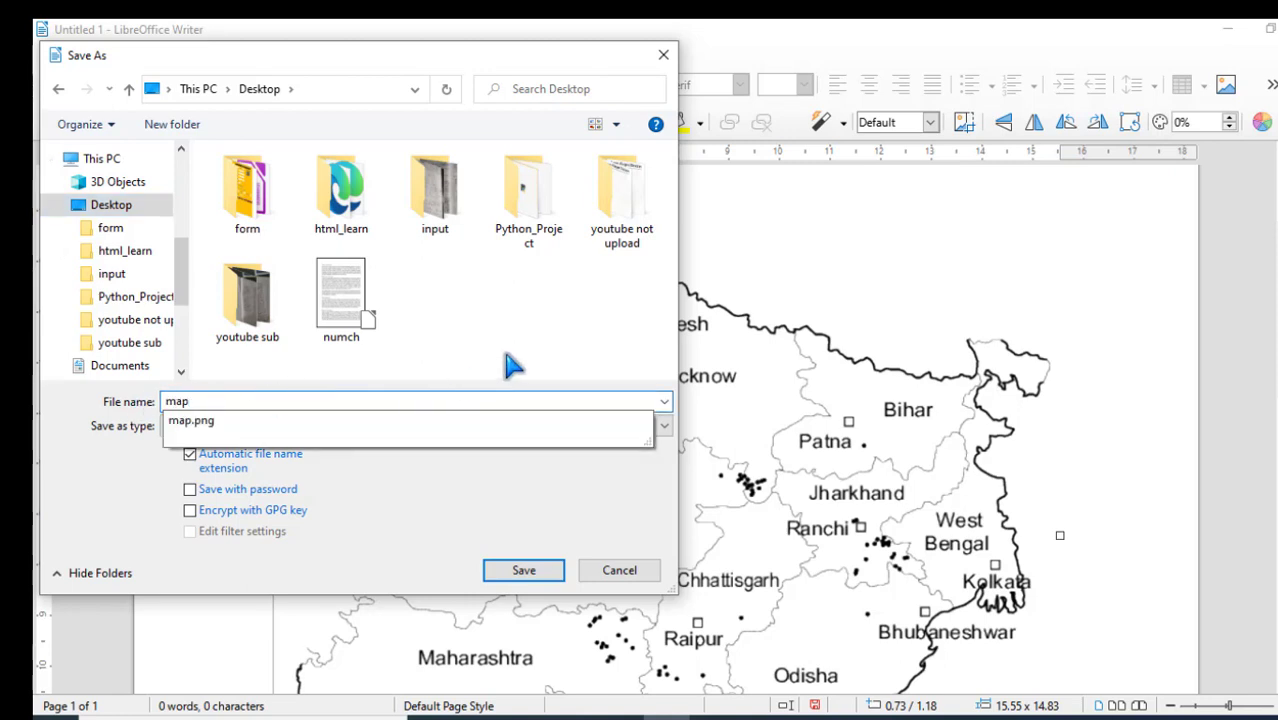
{"action": "left_click", "coordinate": [555, 505]}
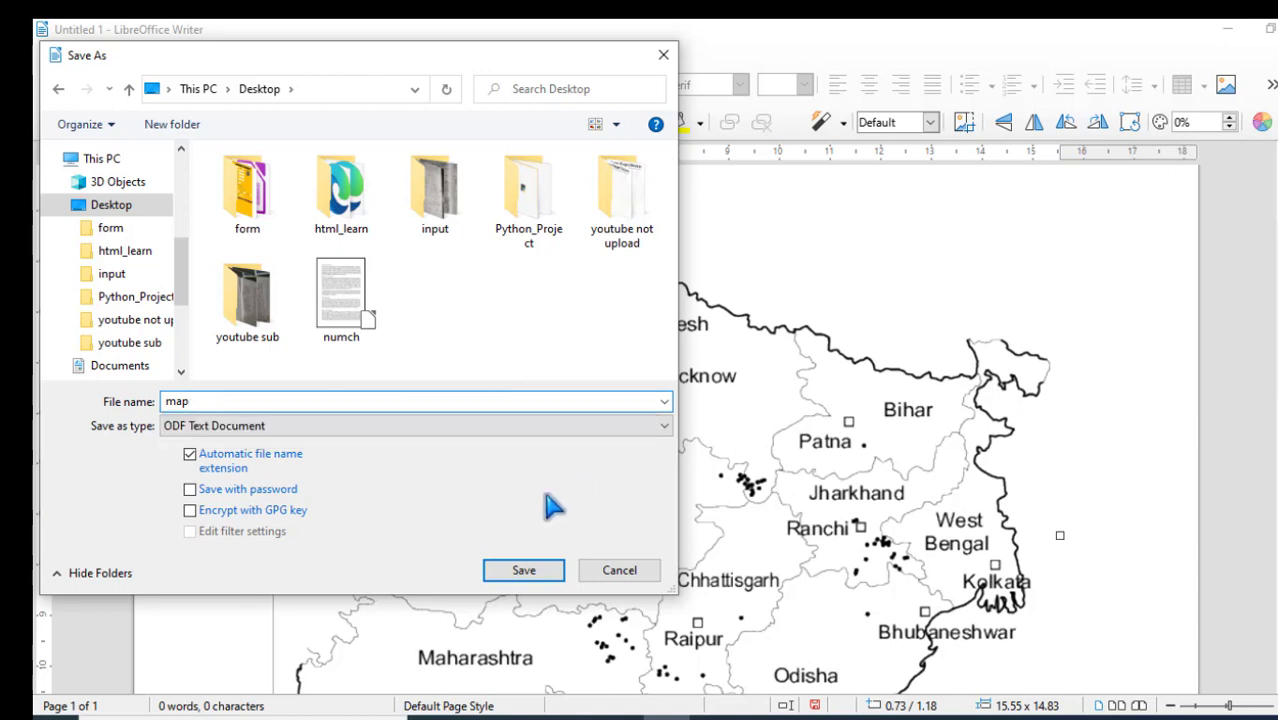
{"action": "left_click", "coordinate": [300, 430]}
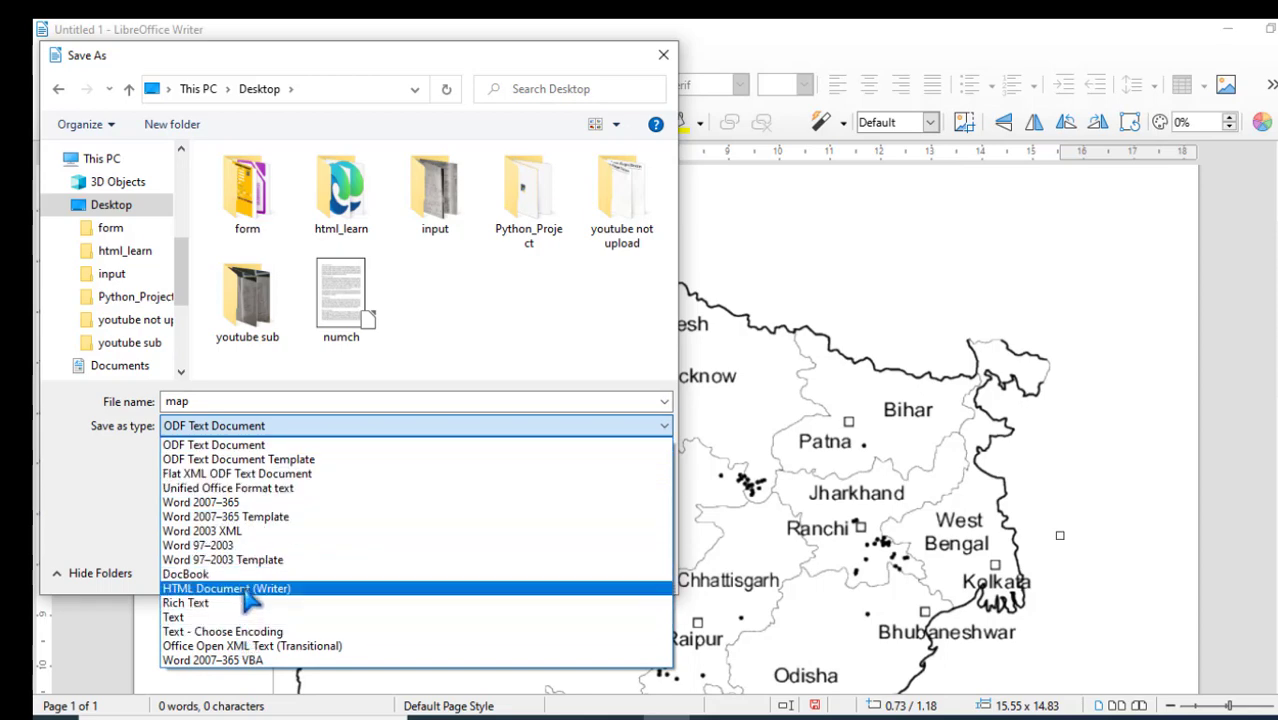
{"action": "left_click", "coordinate": [250, 592]}
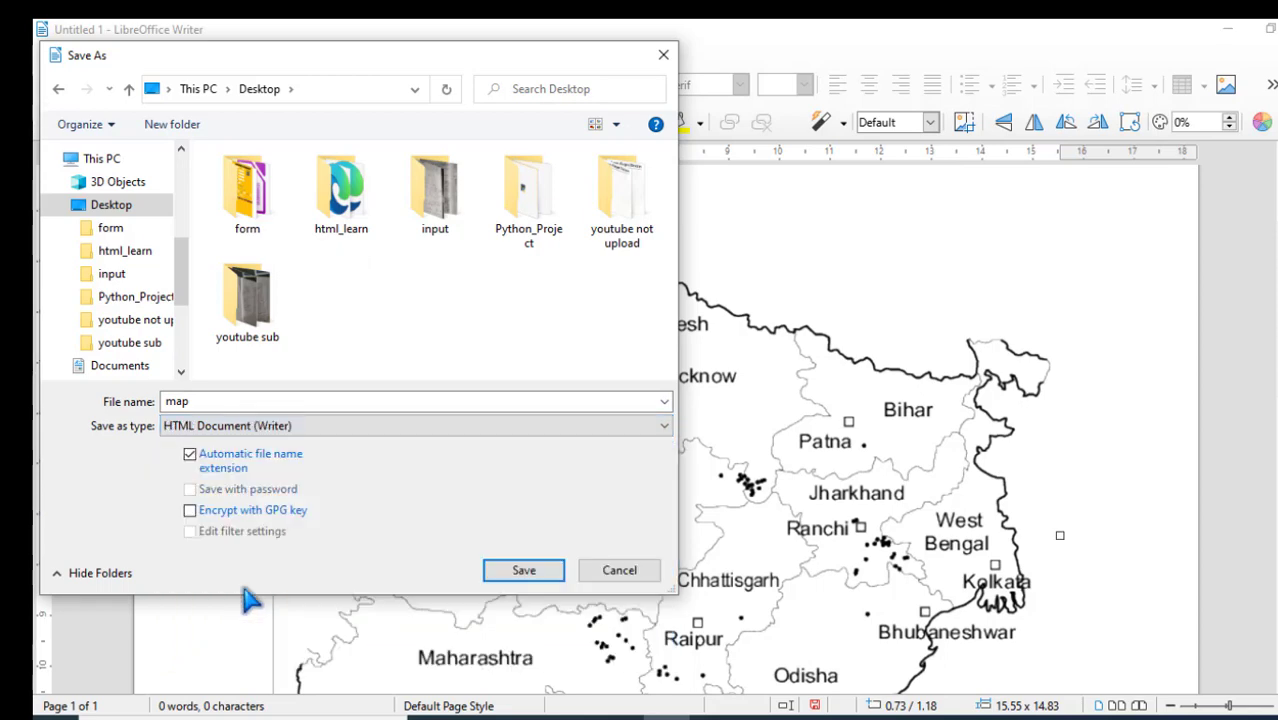
{"action": "left_click", "coordinate": [522, 569]}
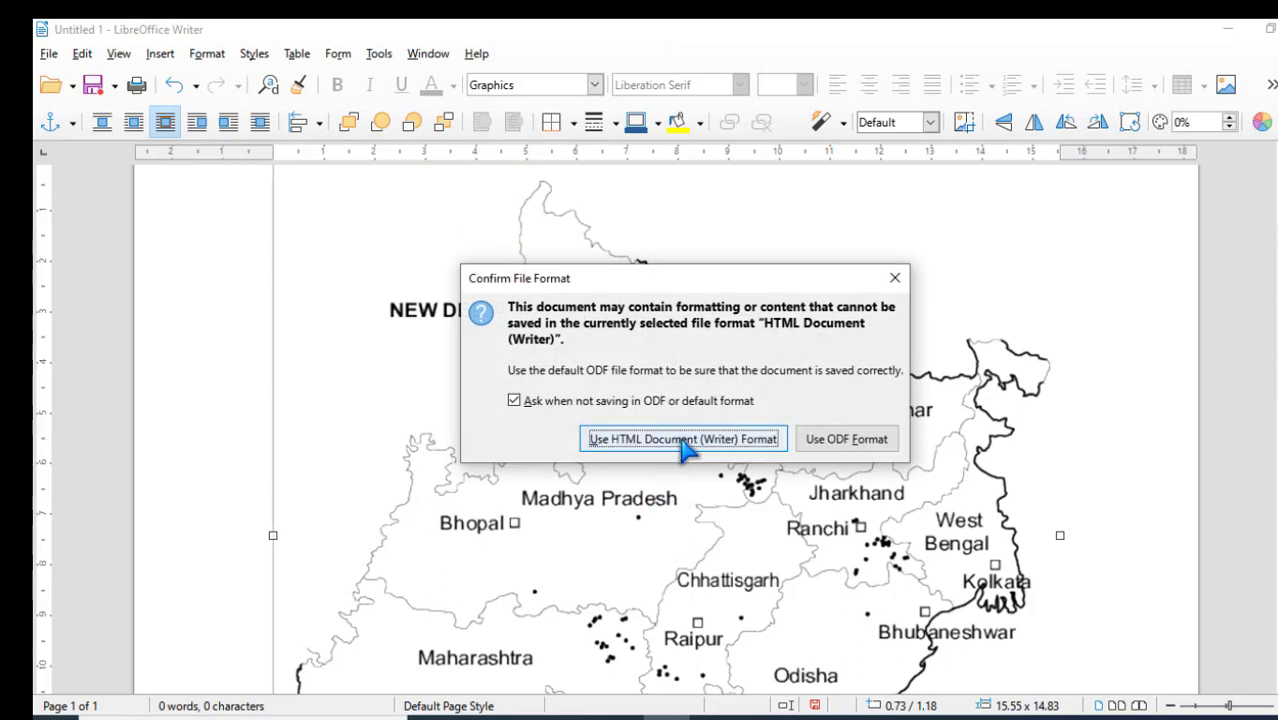
{"action": "left_click", "coordinate": [685, 440]}
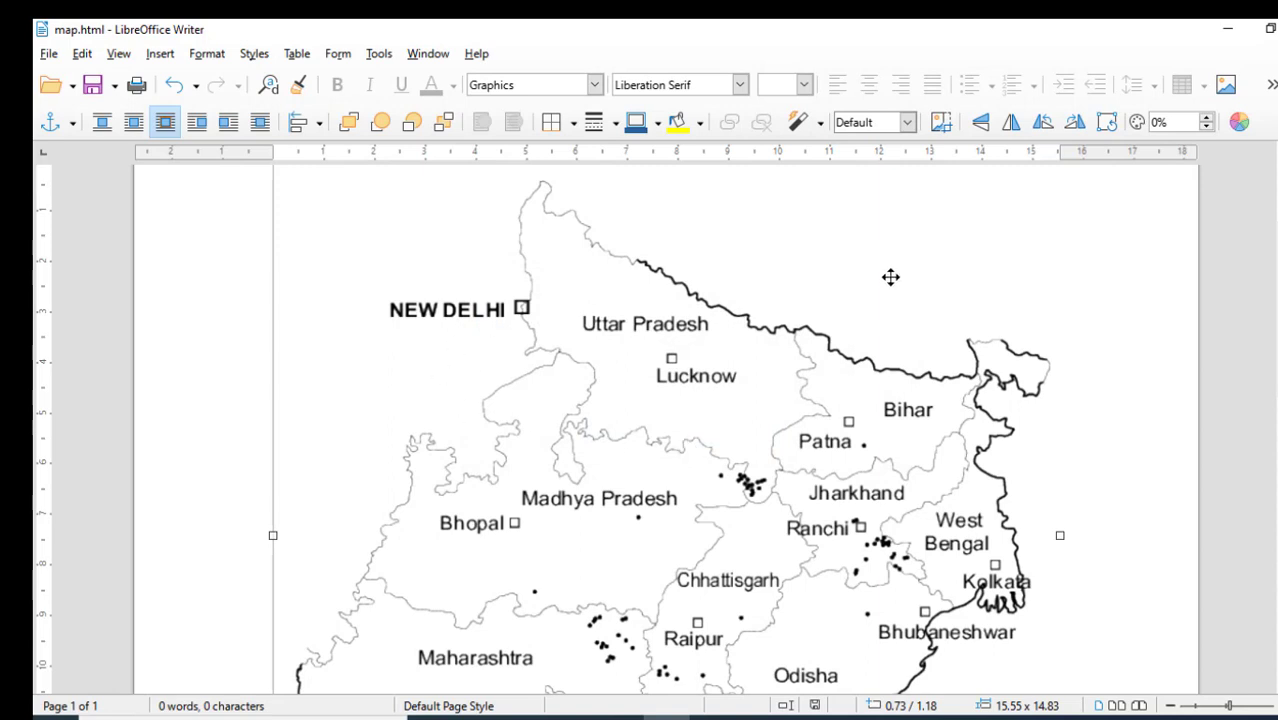
Step: Open the saved map.html from the desktop in Microsoft Edge and test the Bihar and Madhya Pradesh hotspot links
{"action": "left_click", "coordinate": [1229, 30]}
{"action": "left_click", "coordinate": [1229, 34]}
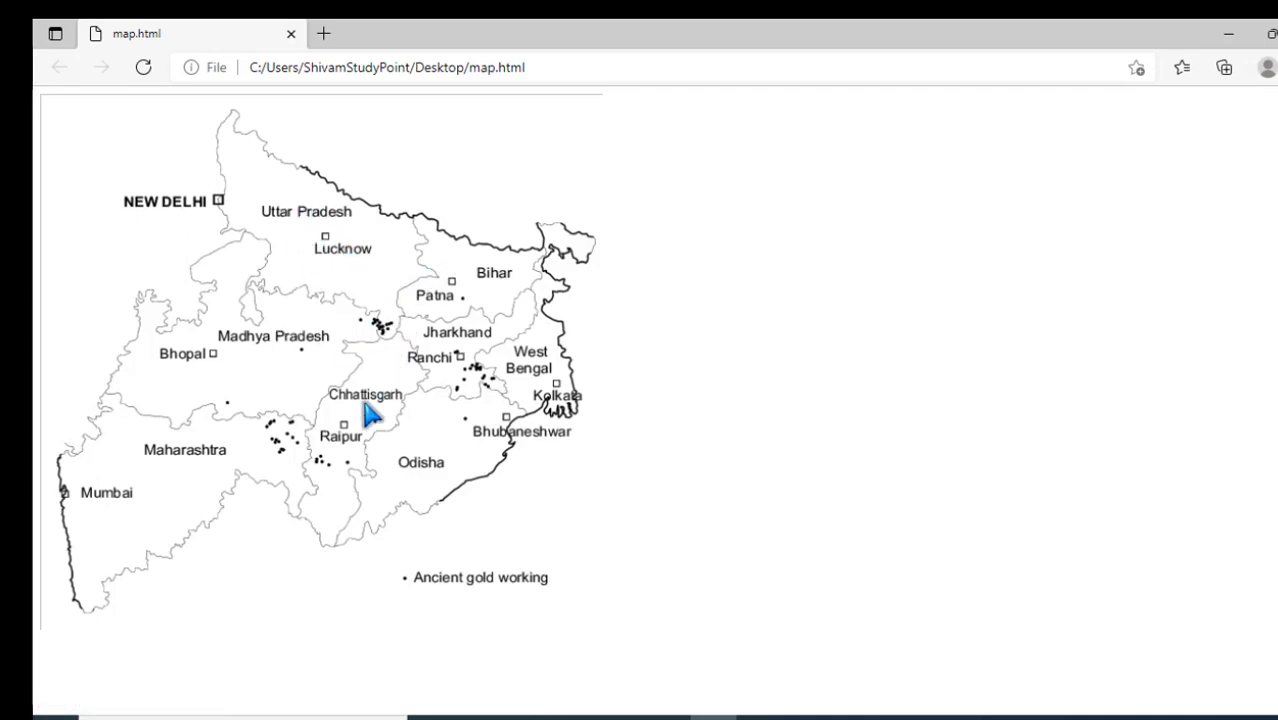
{"action": "left_click", "coordinate": [488, 280]}
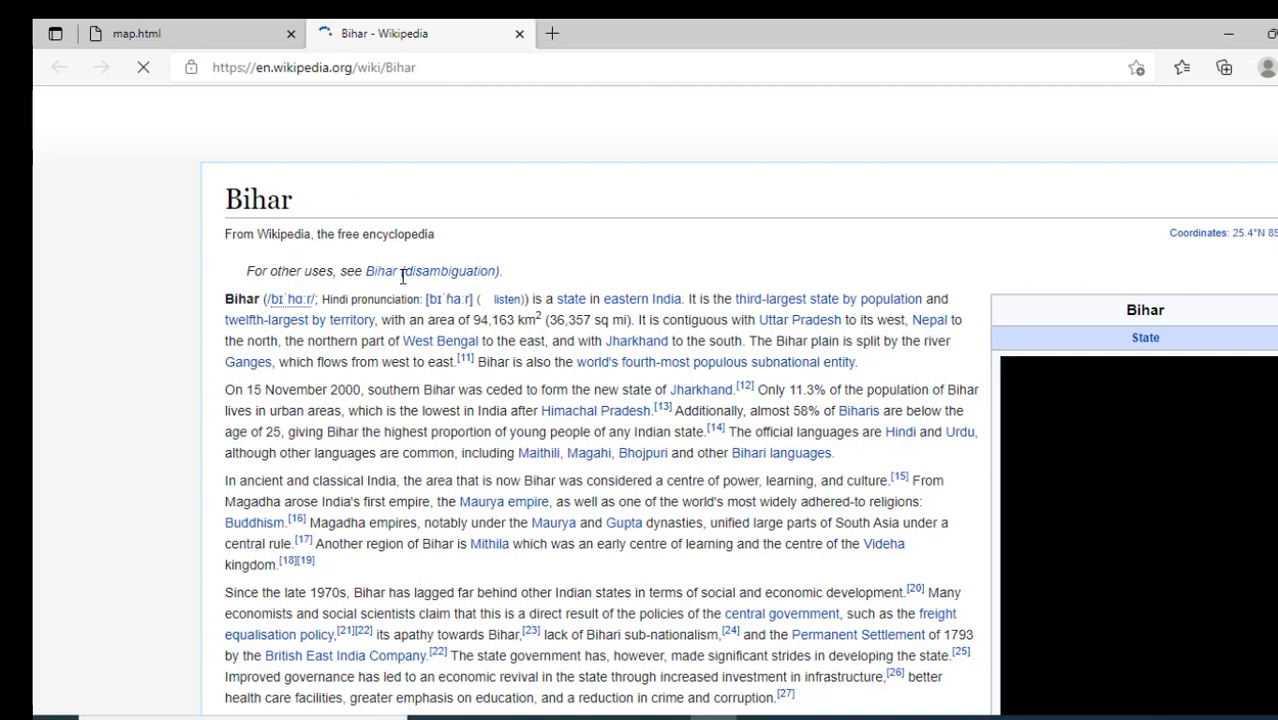
{"action": "left_click", "coordinate": [175, 33]}
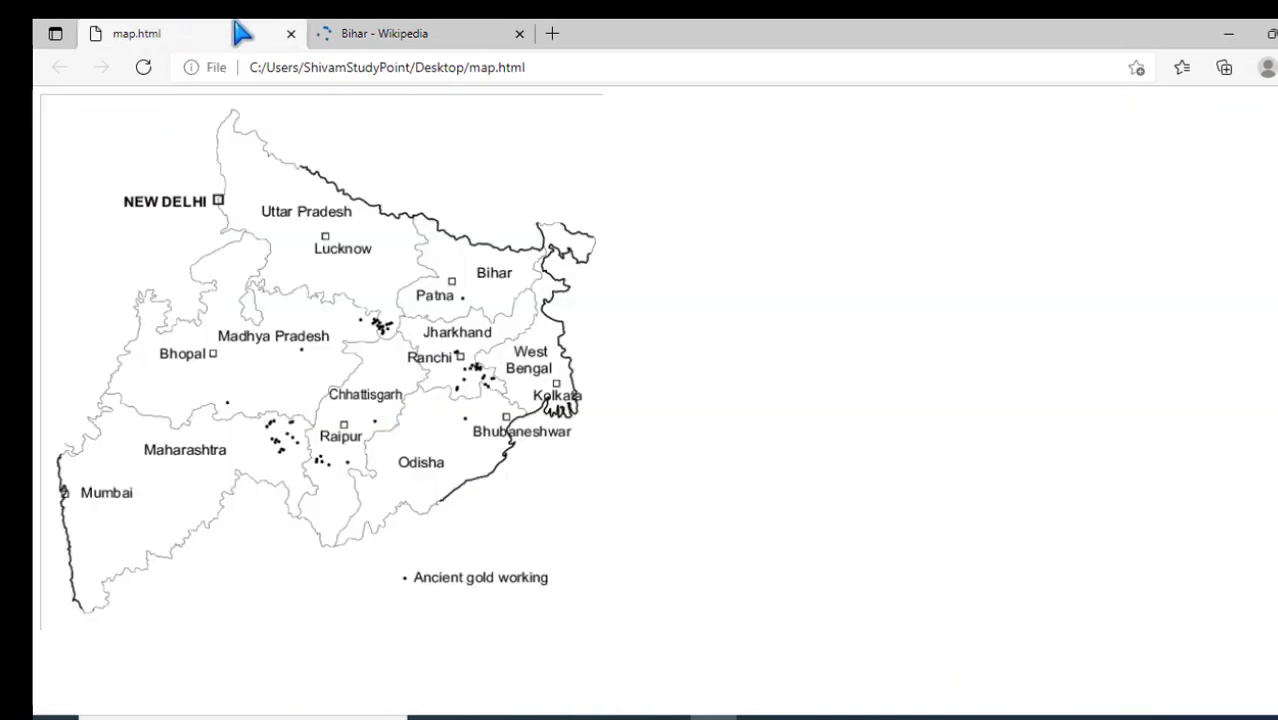
{"action": "left_click", "coordinate": [287, 348]}
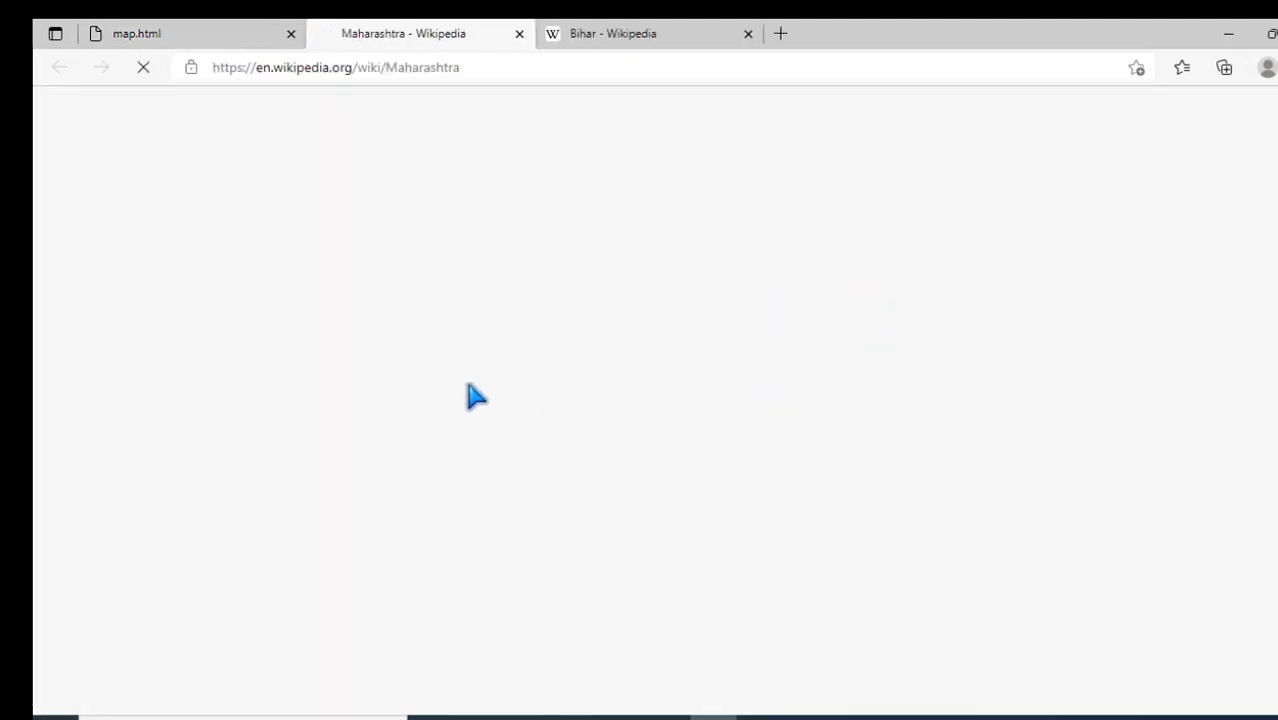
{"action": "left_click", "coordinate": [125, 33]}
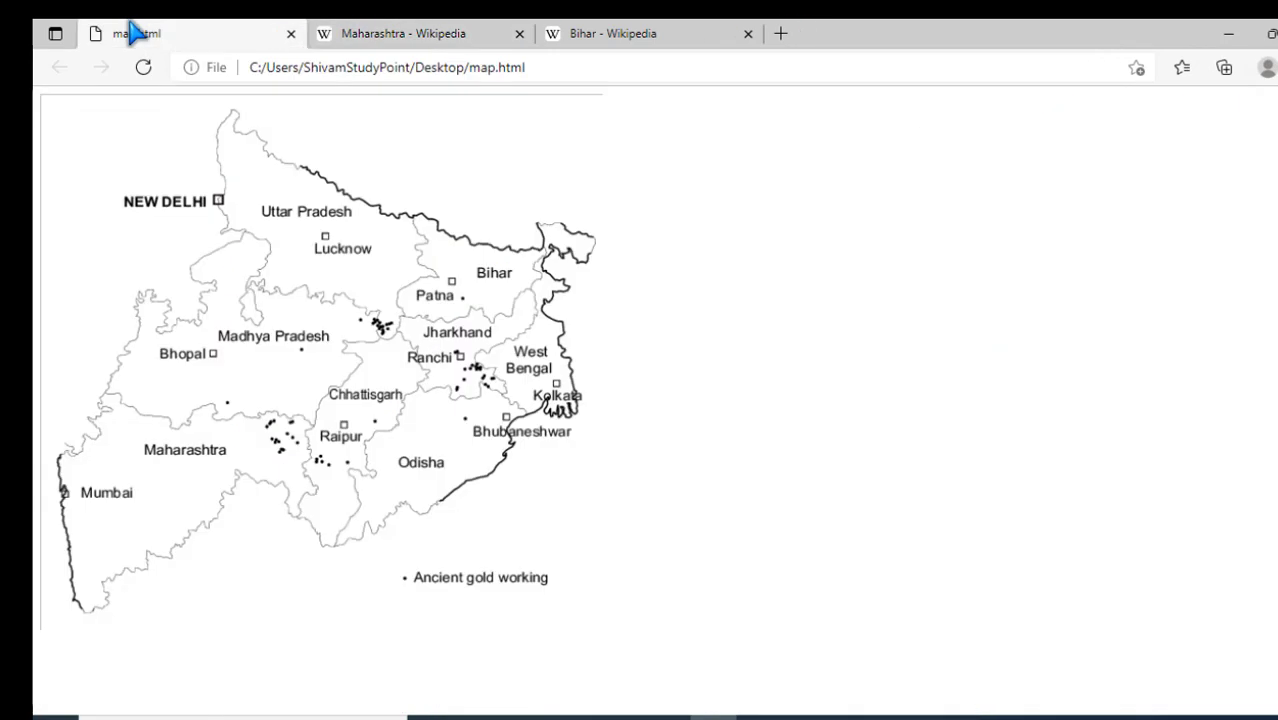
{"action": "left_click", "coordinate": [365, 32]}
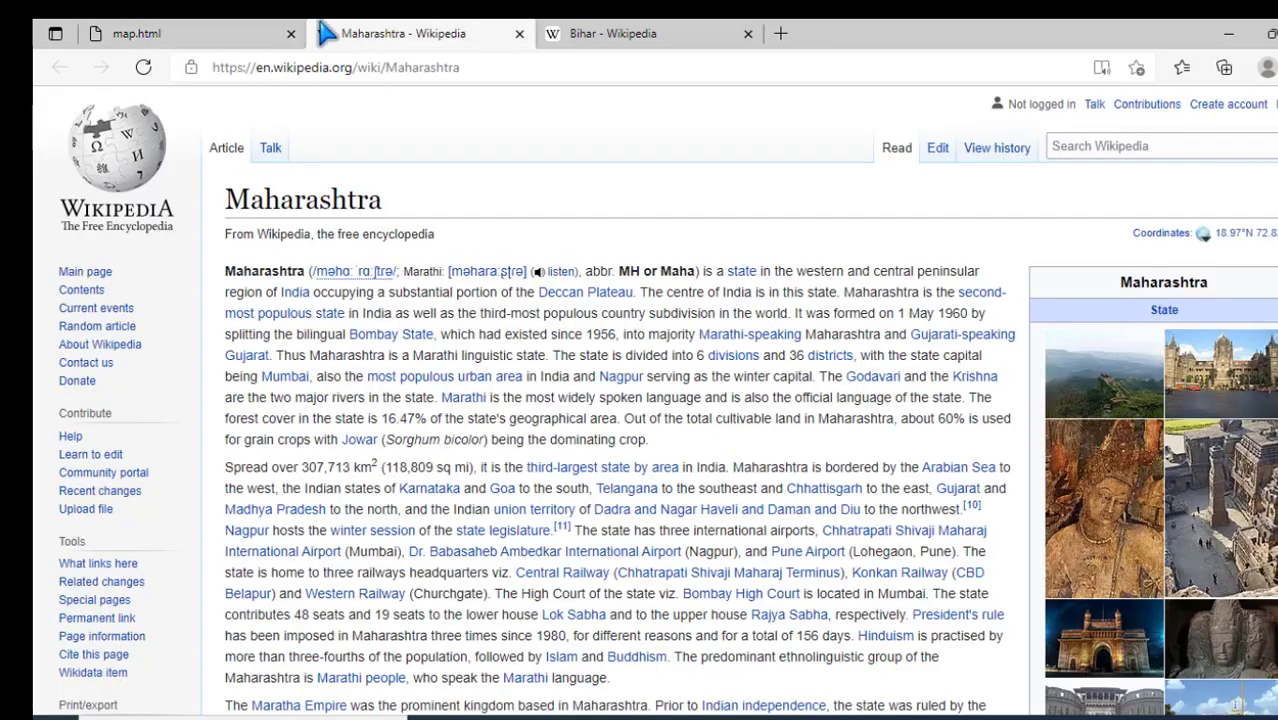
{"action": "left_click", "coordinate": [270, 33]}
{"action": "left_click", "coordinate": [470, 33]}
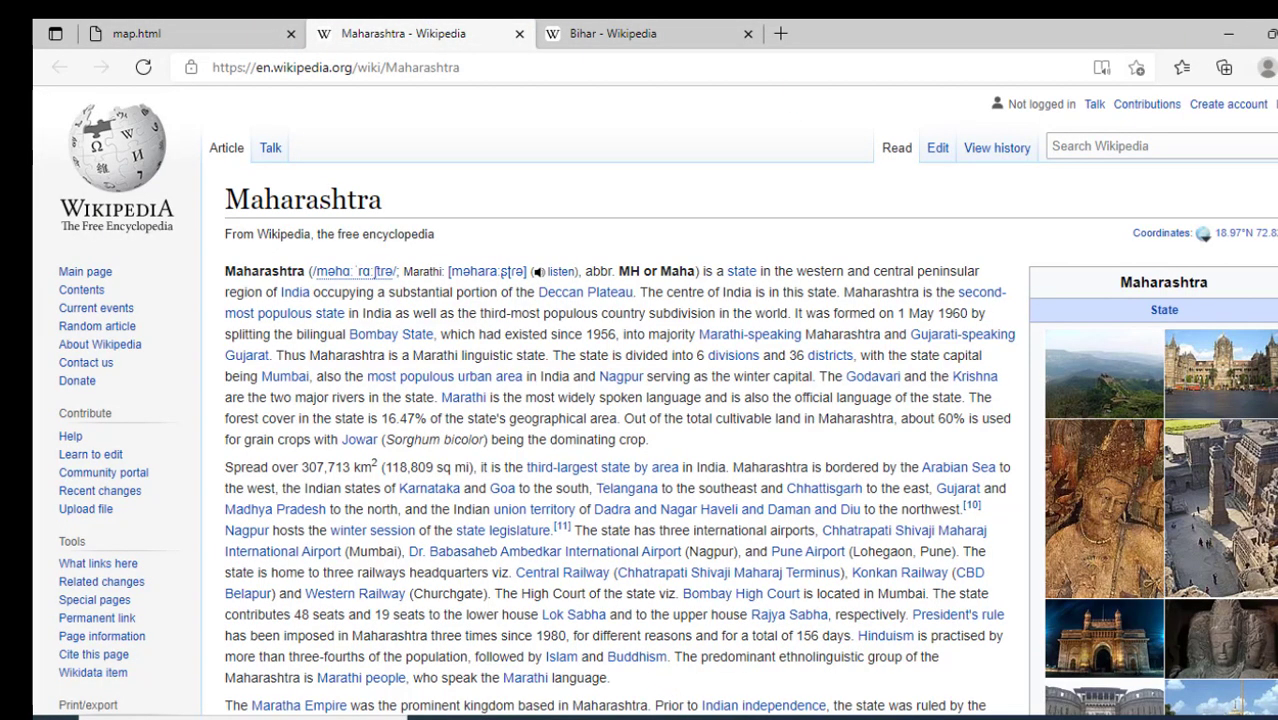
Step: Switch back to the map.html document in LibreOffice Writer and delete the map image from the page
{"action": "left_click", "coordinate": [1277, 34]}
{"action": "left_click", "coordinate": [665, 718]}
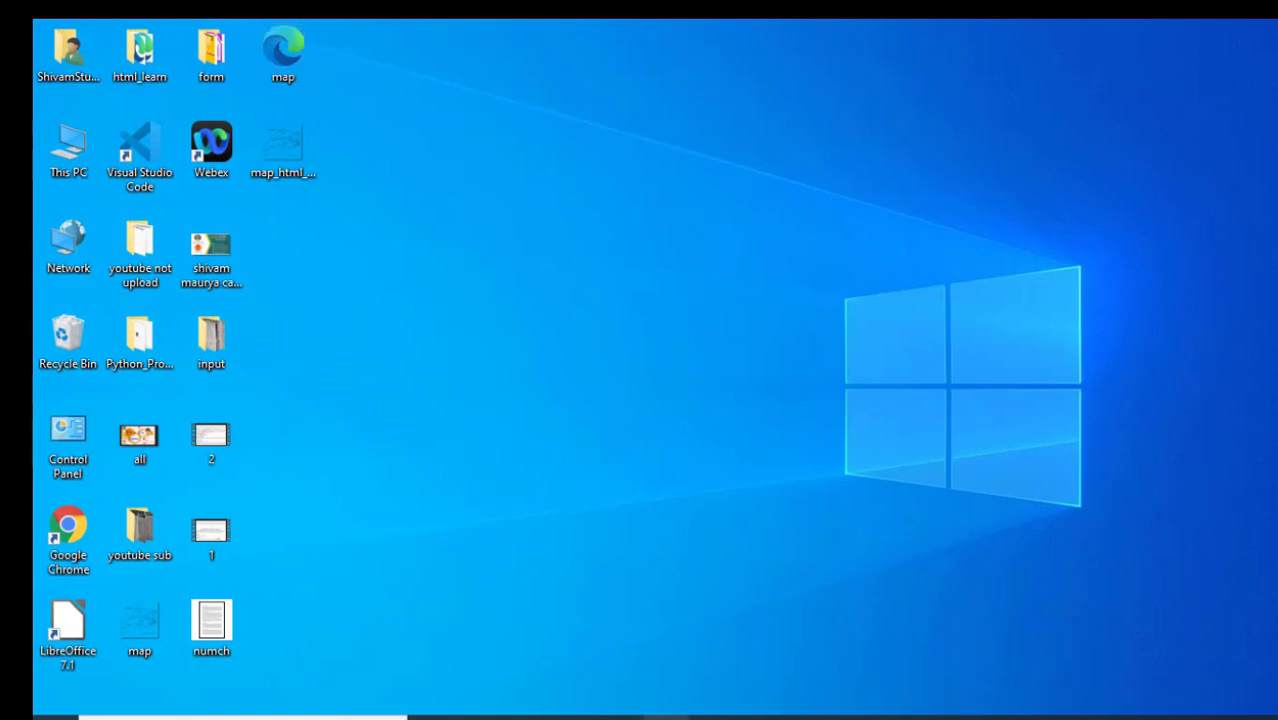
{"action": "left_click", "coordinate": [378, 53]}
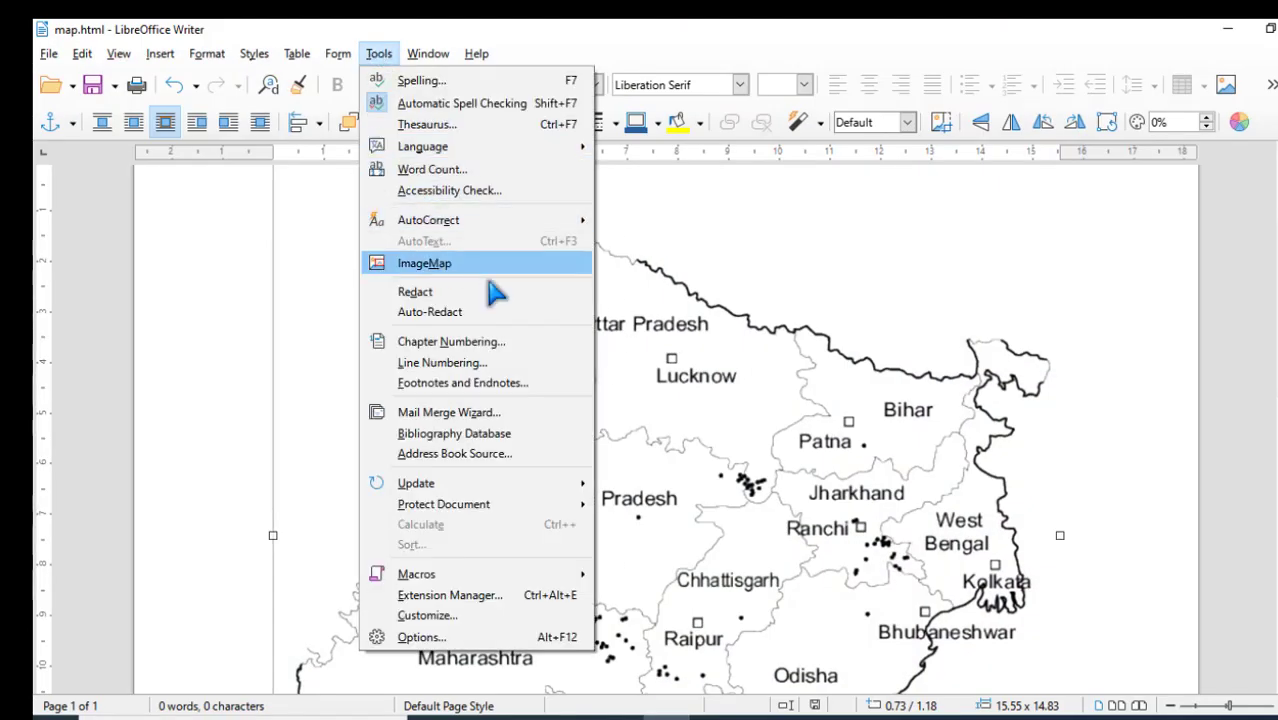
{"action": "left_click", "coordinate": [801, 381]}
{"action": "key", "text": "Delete"}
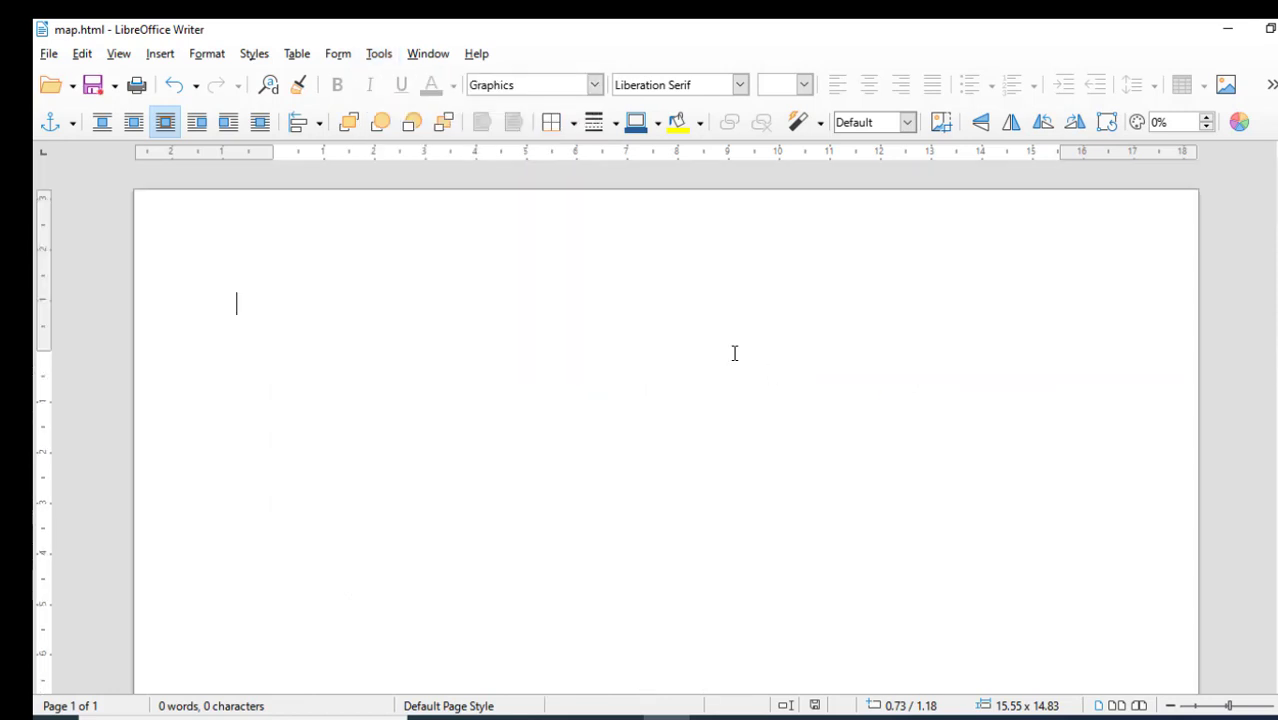
{"action": "left_click", "coordinate": [388, 56]}
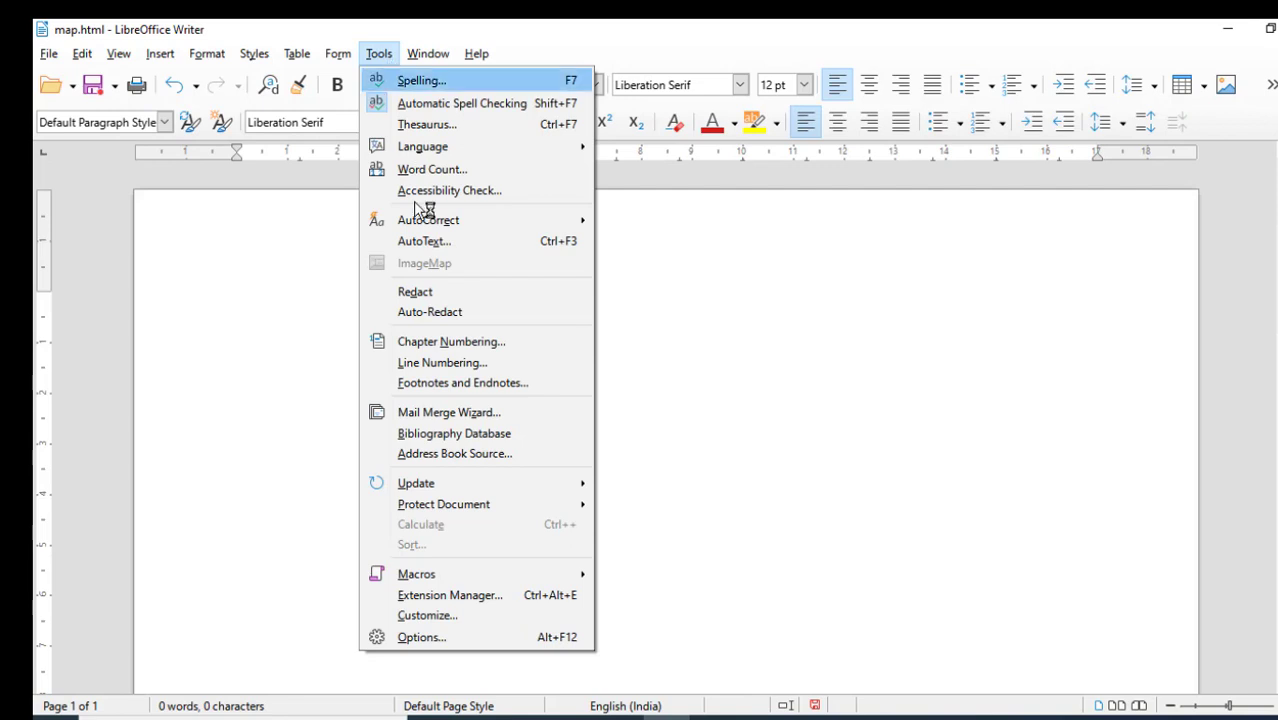
{"action": "left_click", "coordinate": [485, 294]}
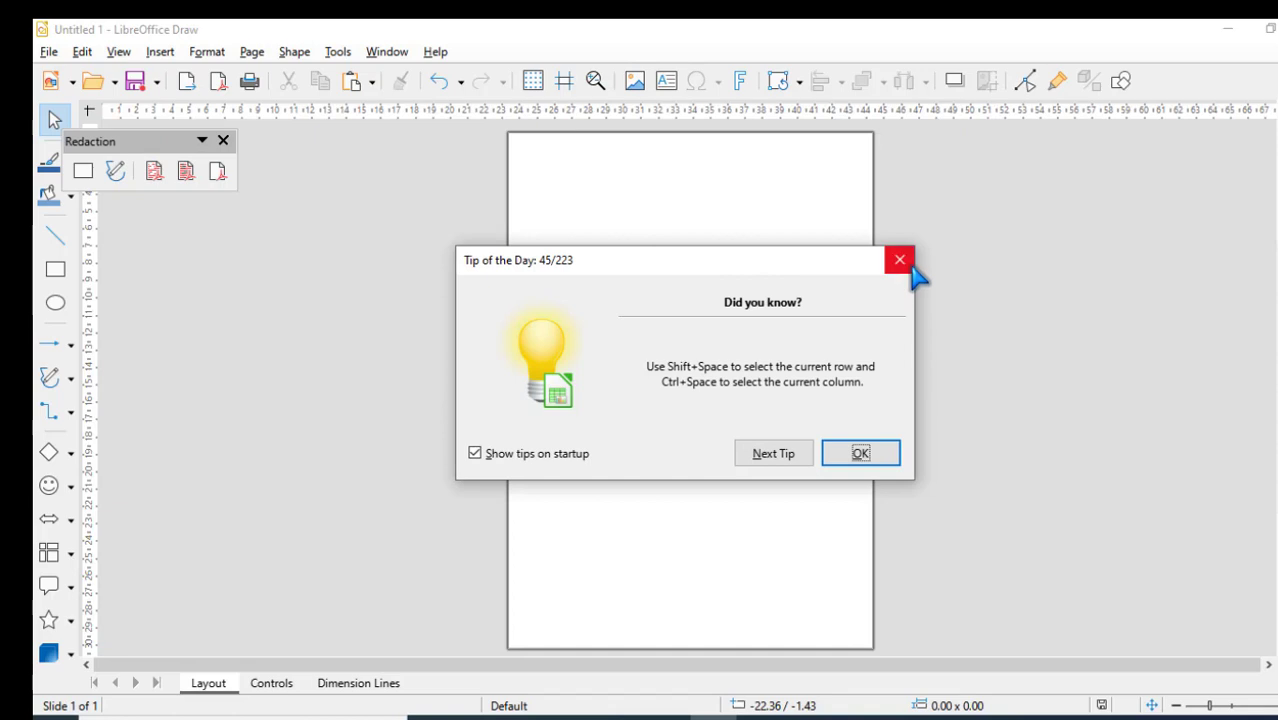
{"action": "left_click", "coordinate": [899, 260]}
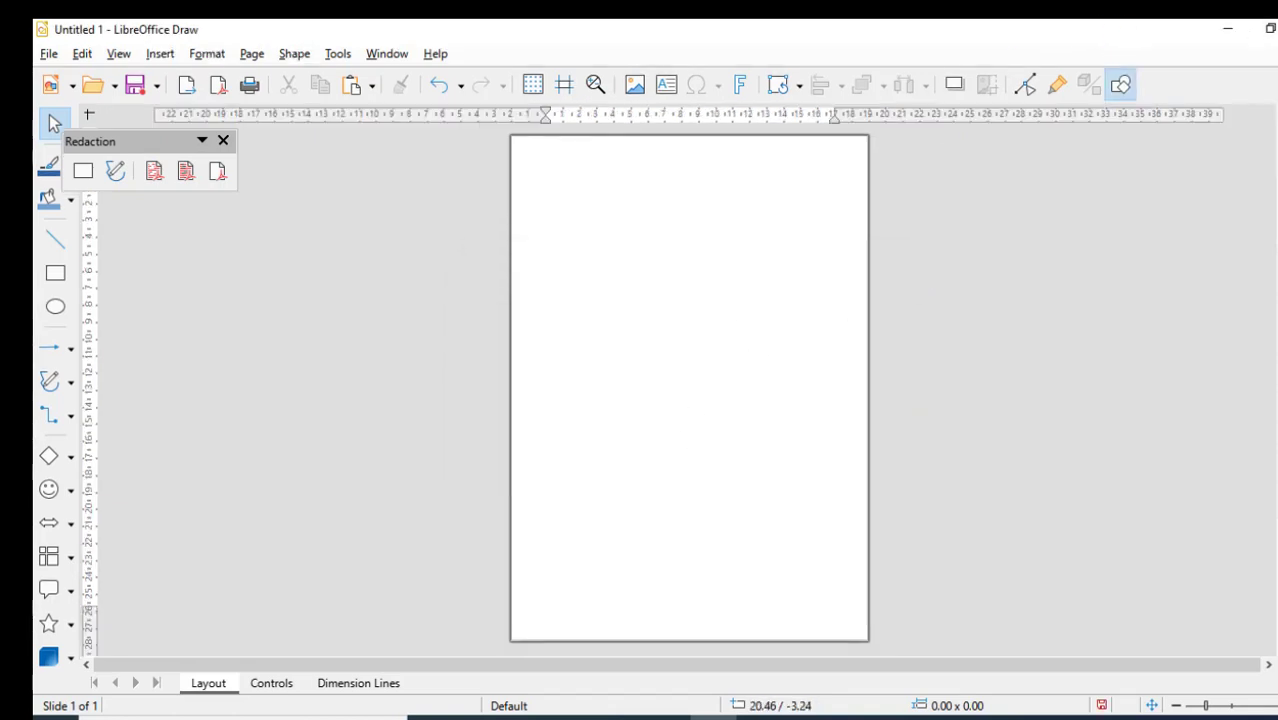
{"action": "key", "text": "ctrl+w"}
{"action": "left_click", "coordinate": [750, 420]}
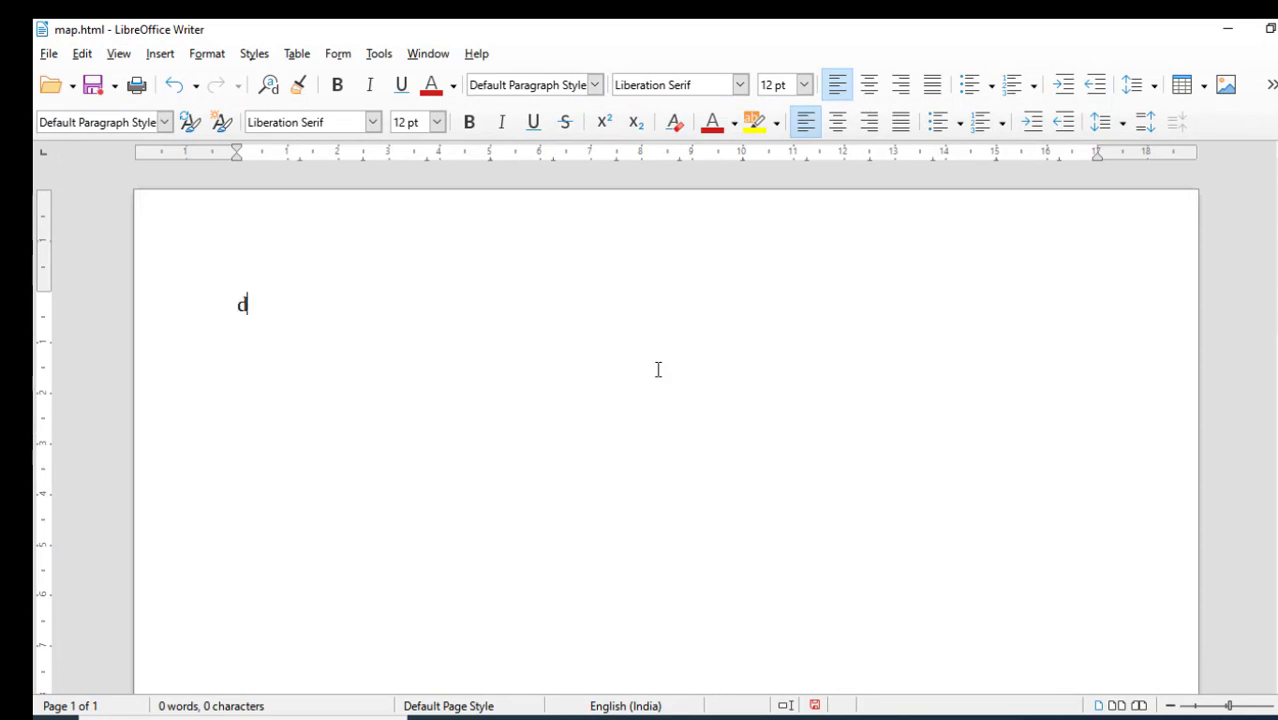
Step: Fill the page with the dummy text AutoText entry and send the document to LibreOffice Draw with Redact
{"action": "key", "text": "F3"}
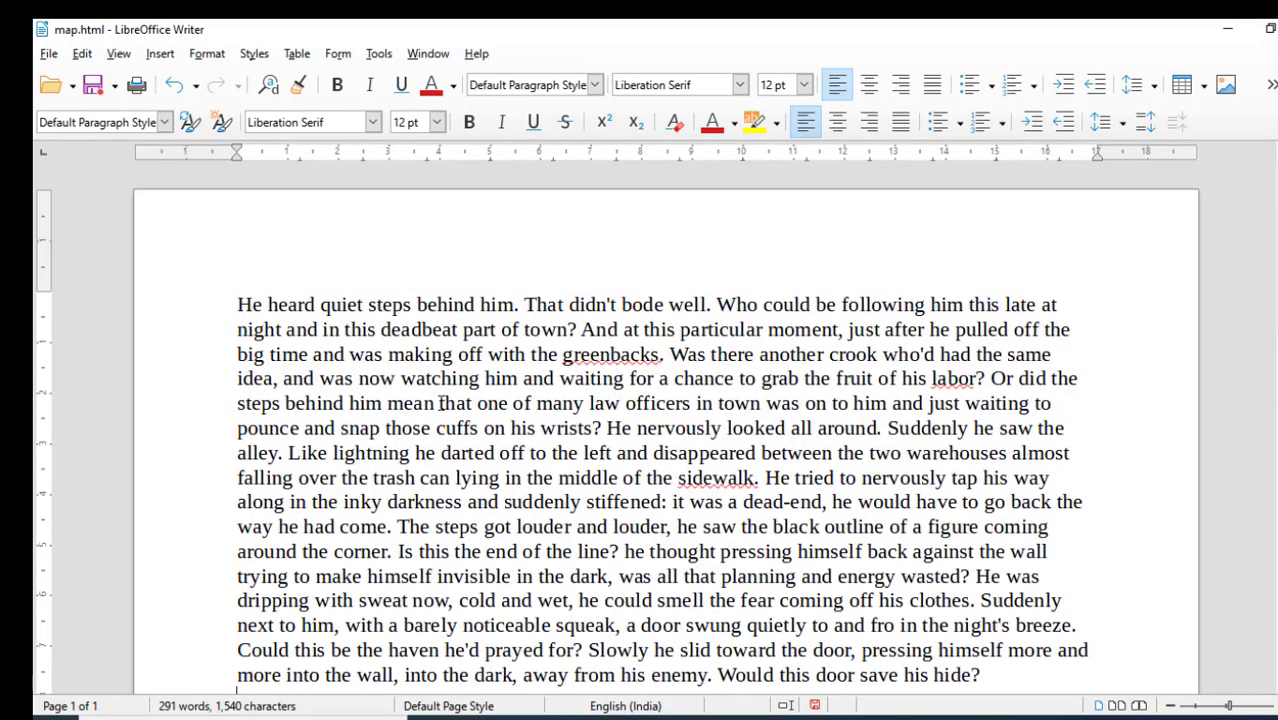
{"action": "left_click", "coordinate": [379, 54]}
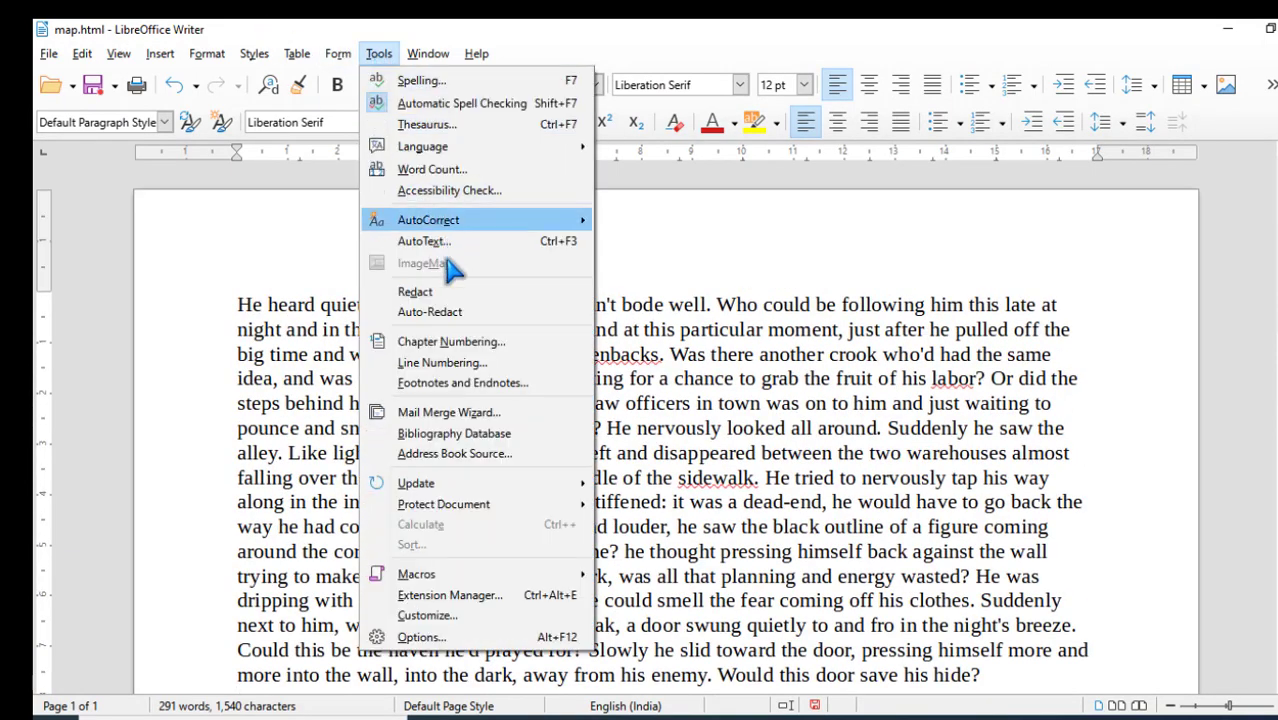
{"action": "left_click", "coordinate": [447, 298]}
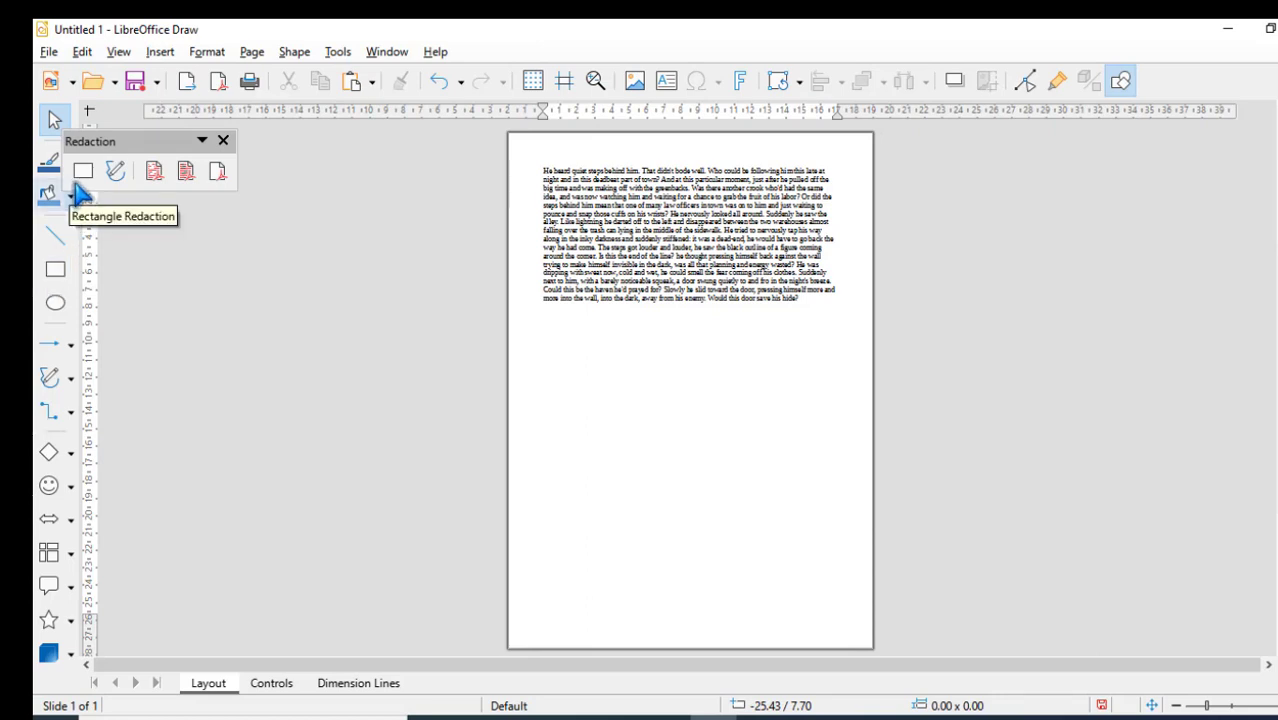
Step: Cover part of the paragraph's lower lines with a rectangle about 8.75 x 5.50 and draw a cloud about 8.00 x 10.75 below it
{"action": "left_click", "coordinate": [55, 269]}
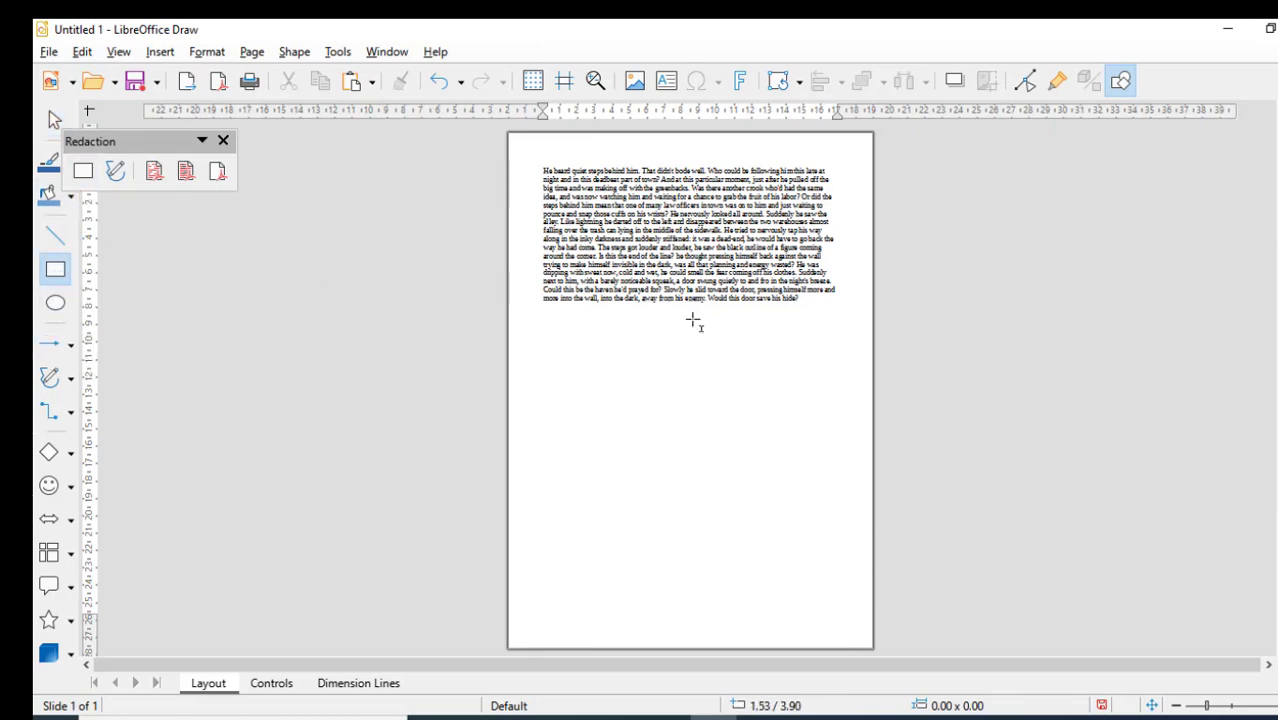
{"action": "left_click_drag", "start_coordinate": [568, 236], "coordinate": [721, 332]}
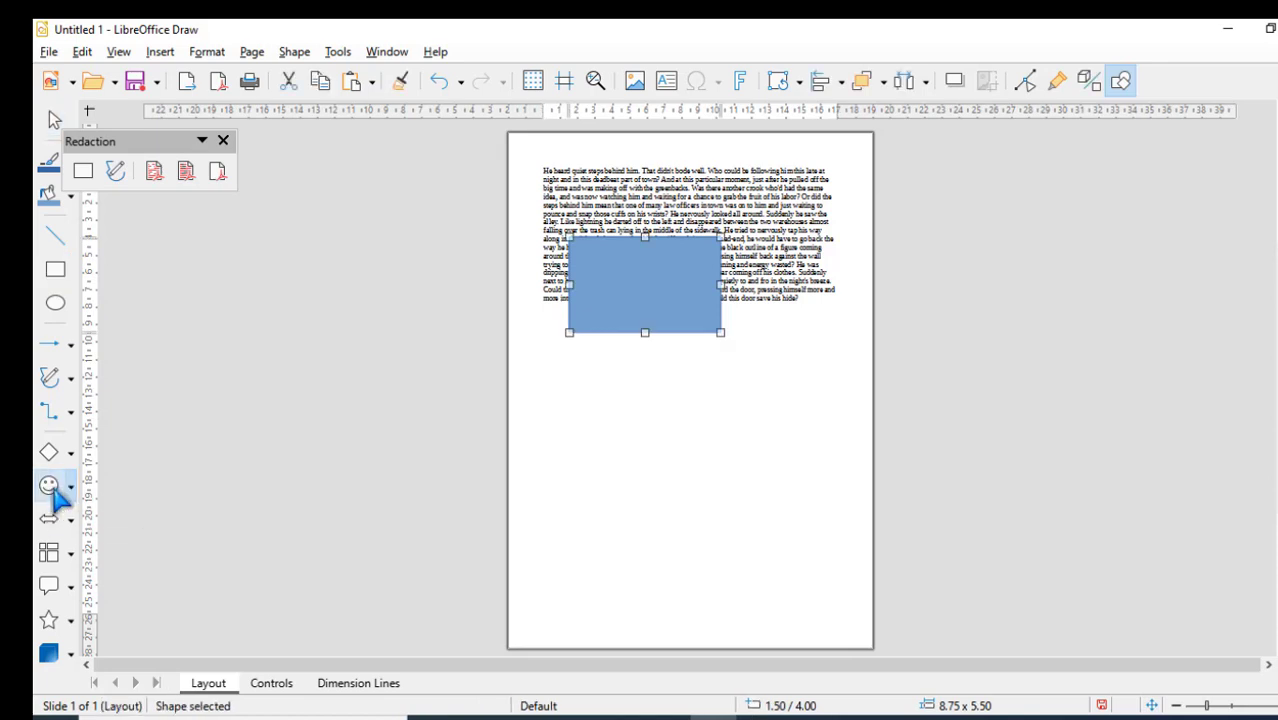
{"action": "right_click", "coordinate": [70, 492]}
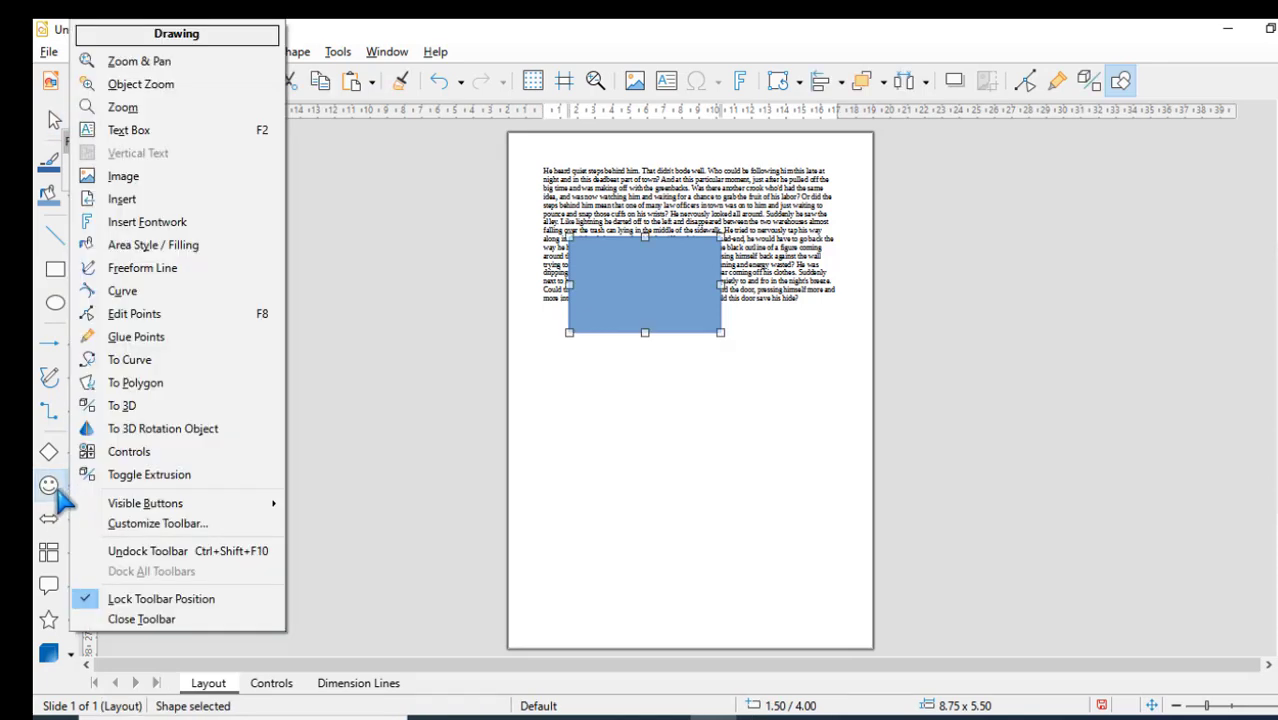
{"action": "key", "text": "Escape"}
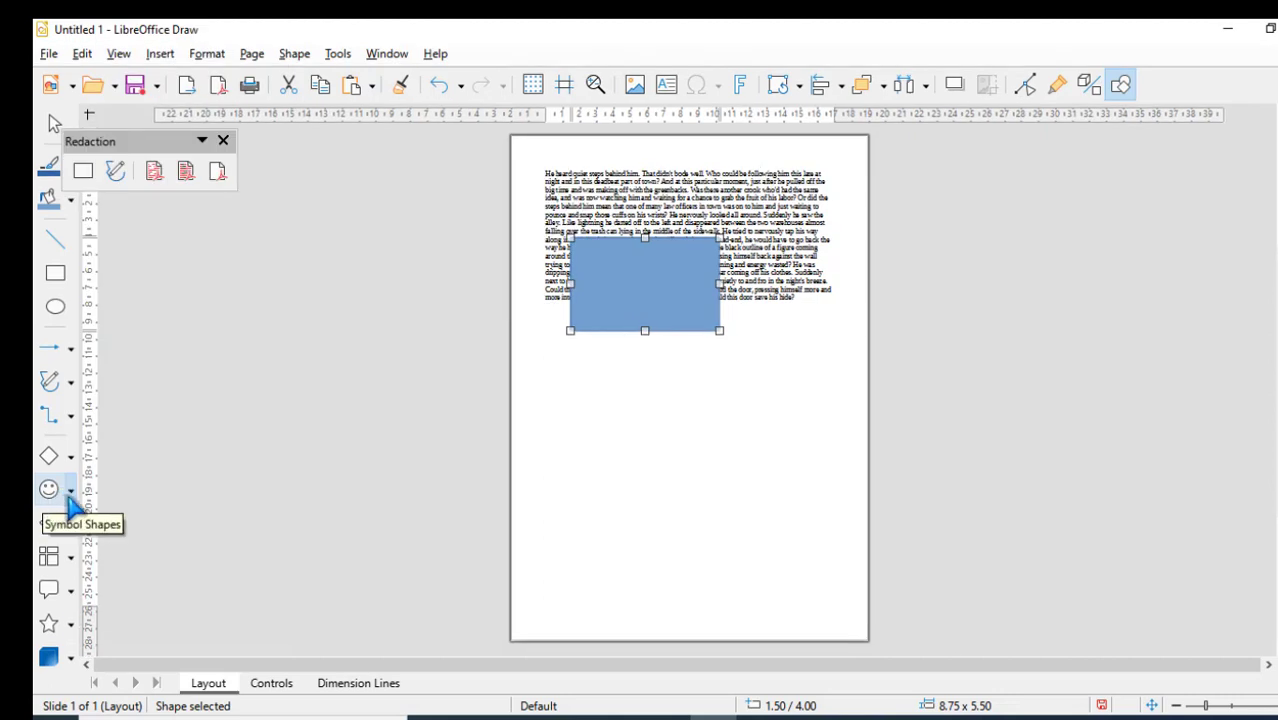
{"action": "left_click", "coordinate": [71, 494]}
{"action": "left_click", "coordinate": [222, 492]}
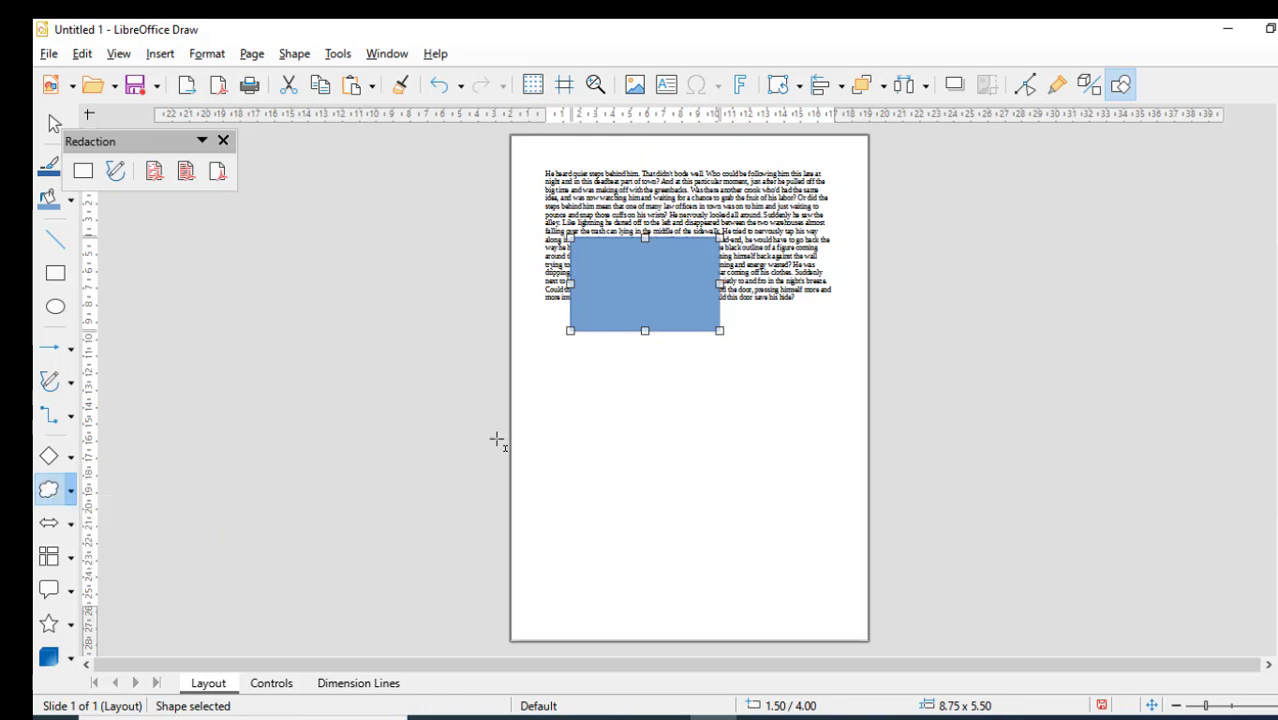
{"action": "left_click_drag", "start_coordinate": [727, 548], "coordinate": [591, 365]}
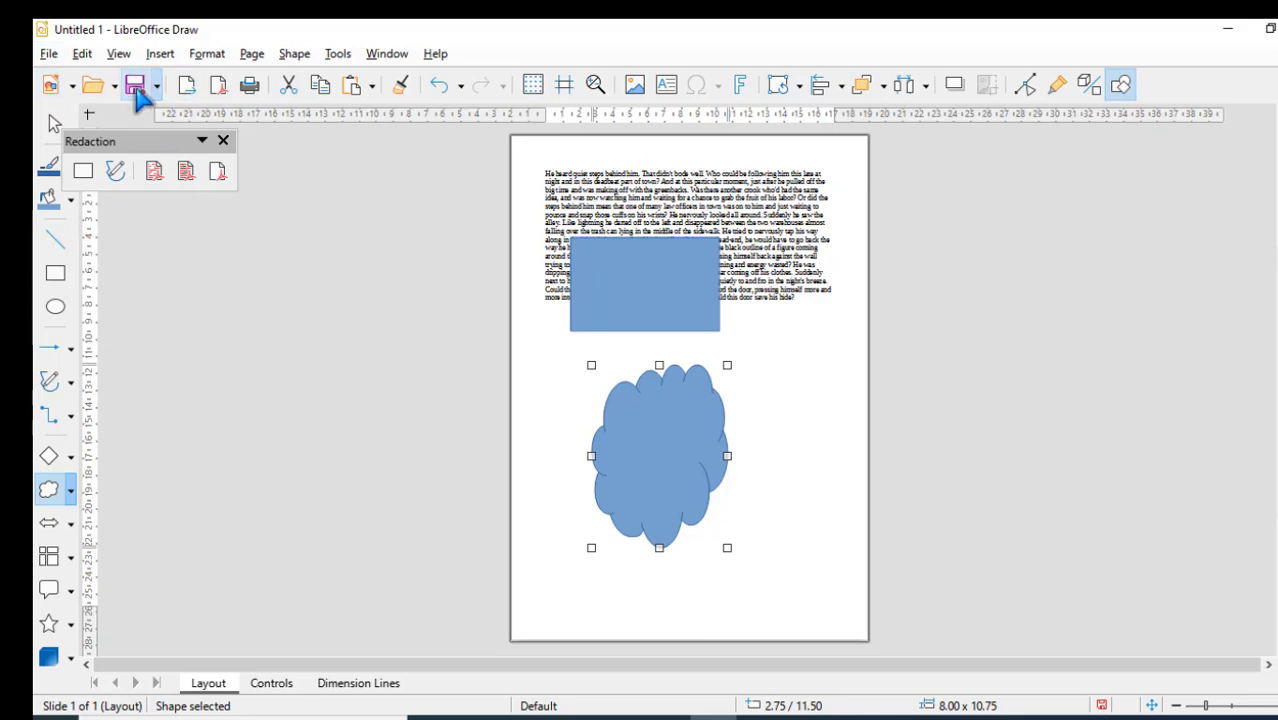
Step: Save the redacted drawing to the Desktop as Untitled 1 in ODF Drawing format and close it to return to map.html
{"action": "left_click", "coordinate": [137, 92]}
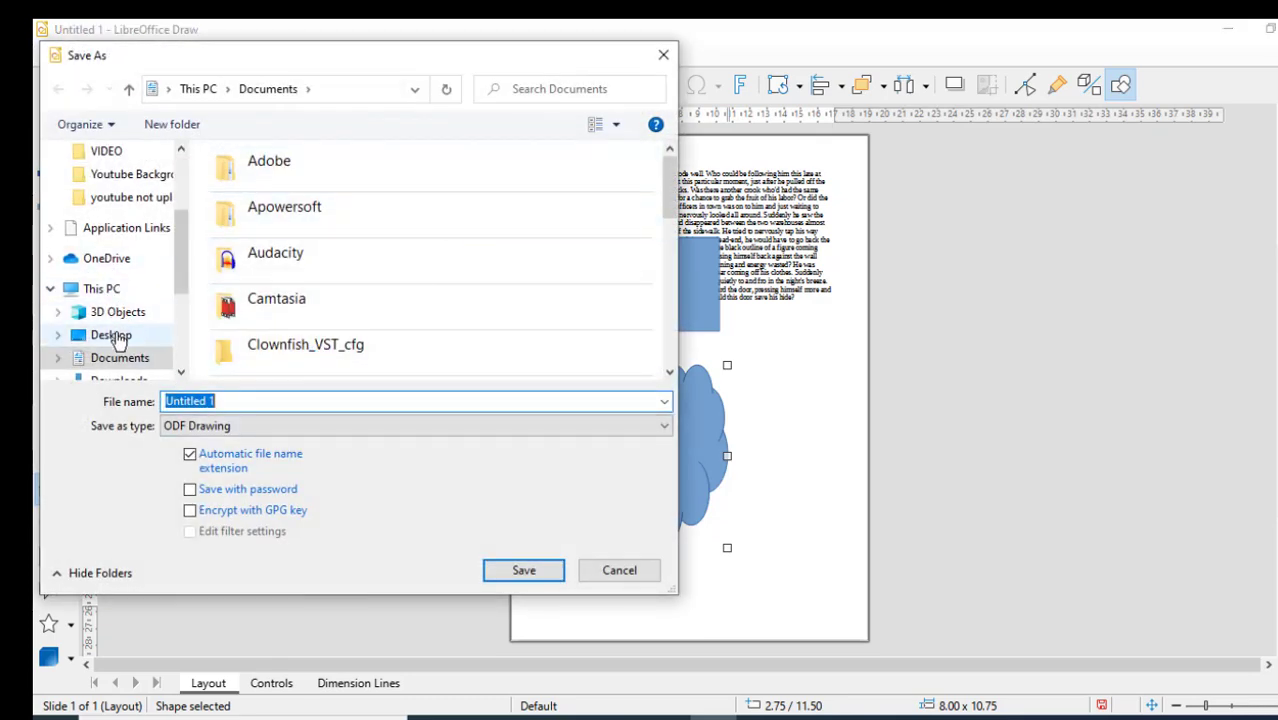
{"action": "left_click", "coordinate": [113, 335]}
{"action": "left_click", "coordinate": [288, 395]}
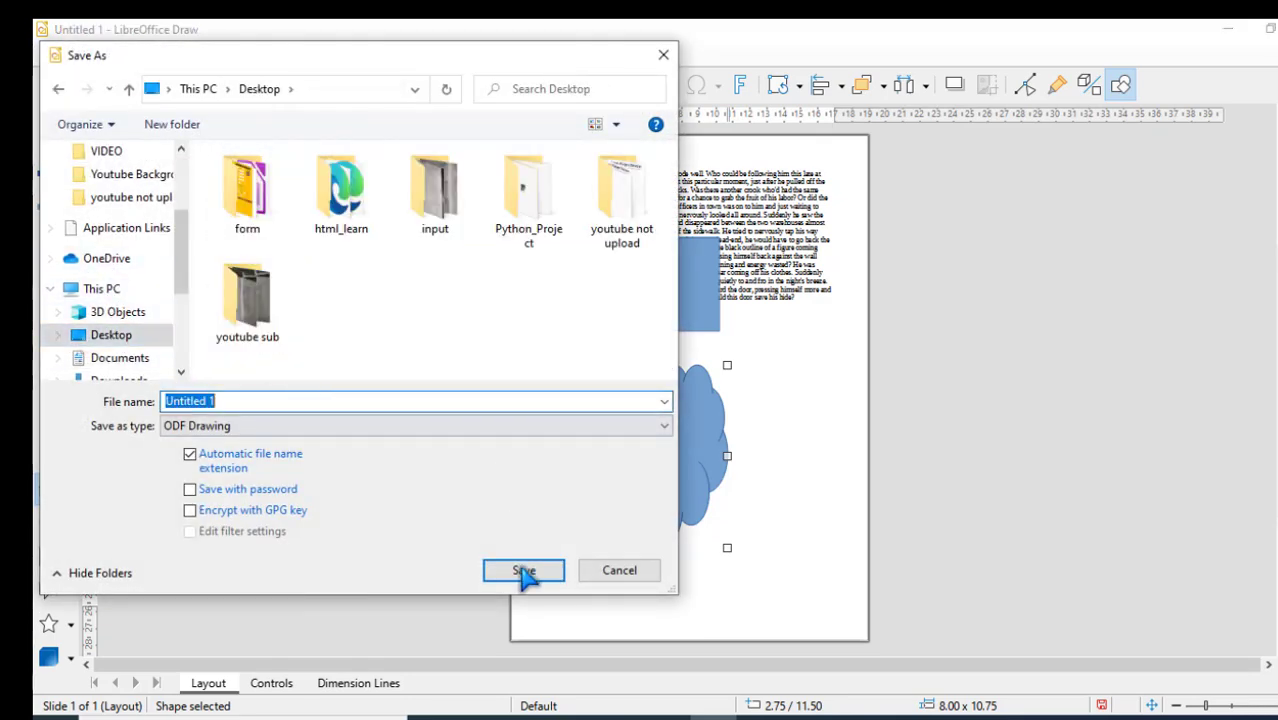
{"action": "left_click", "coordinate": [523, 570]}
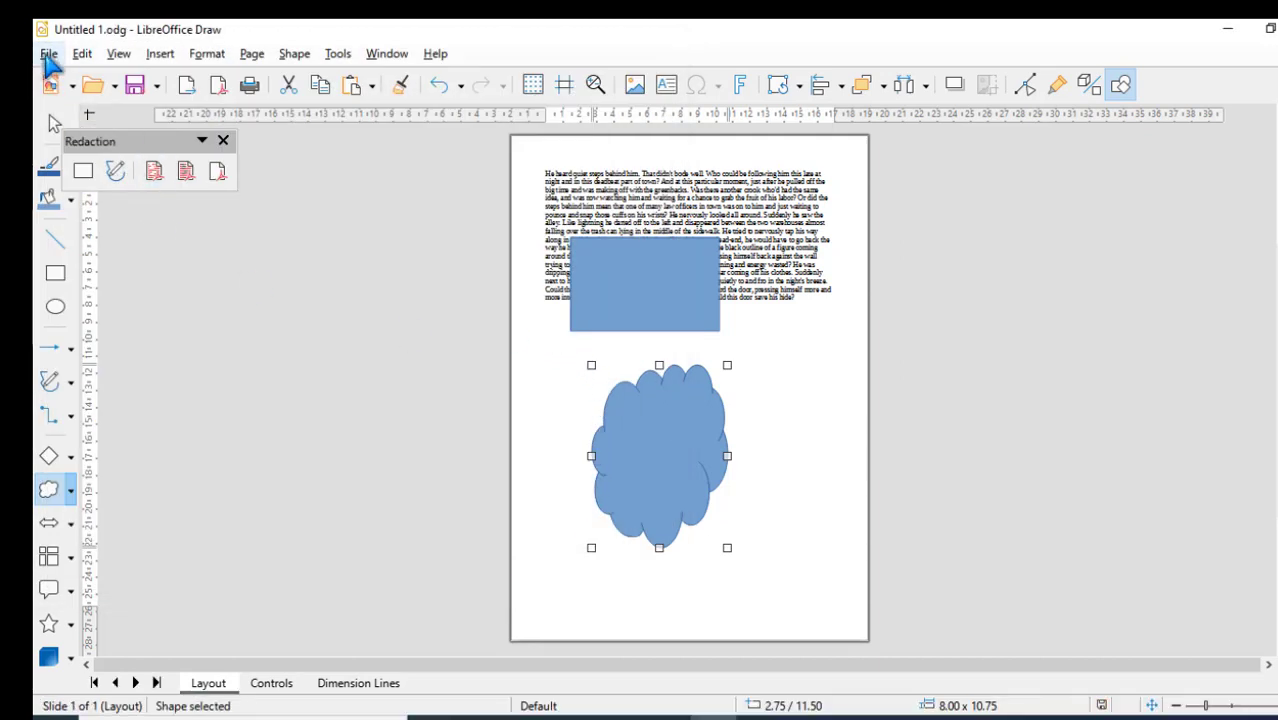
{"action": "left_click", "coordinate": [48, 53]}
{"action": "left_click", "coordinate": [78, 168]}
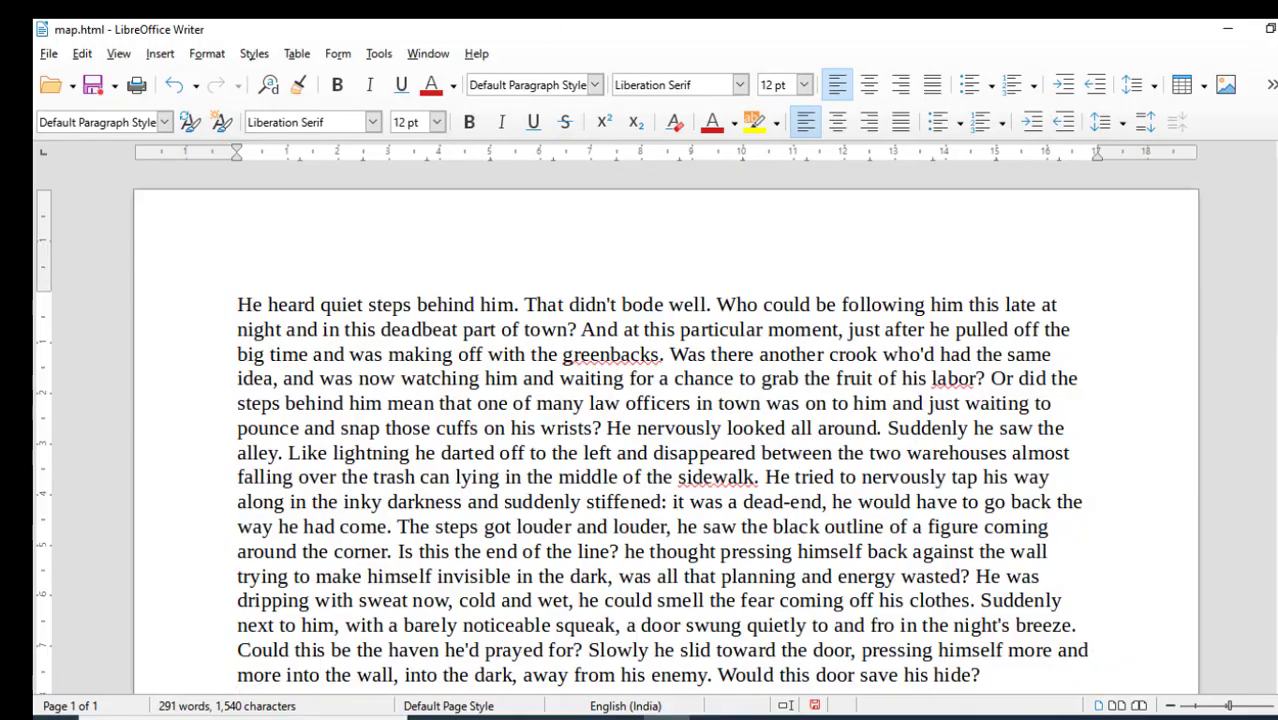
{"action": "left_click", "coordinate": [1262, 28]}
Step: Run Auto-Redact on the dummy text with the existing redaction target, and return to map.html in LibreOffice Writer
{"action": "left_click", "coordinate": [380, 56]}
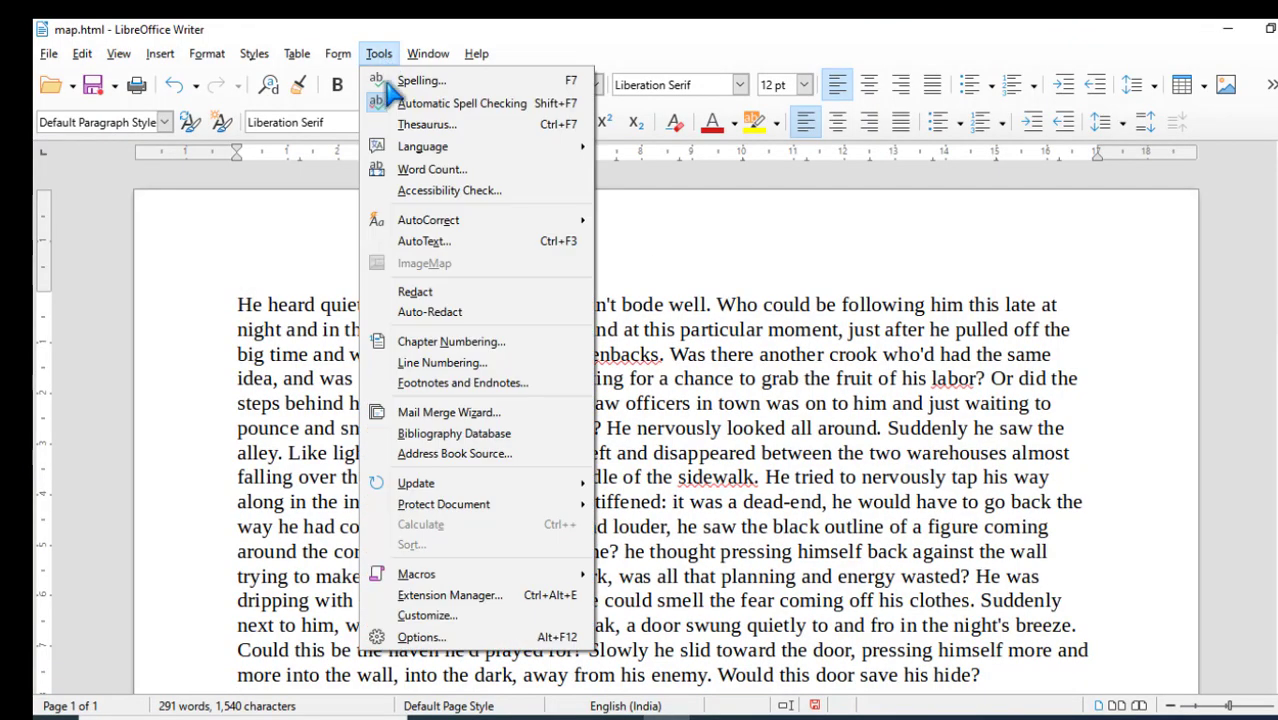
{"action": "left_click", "coordinate": [458, 312]}
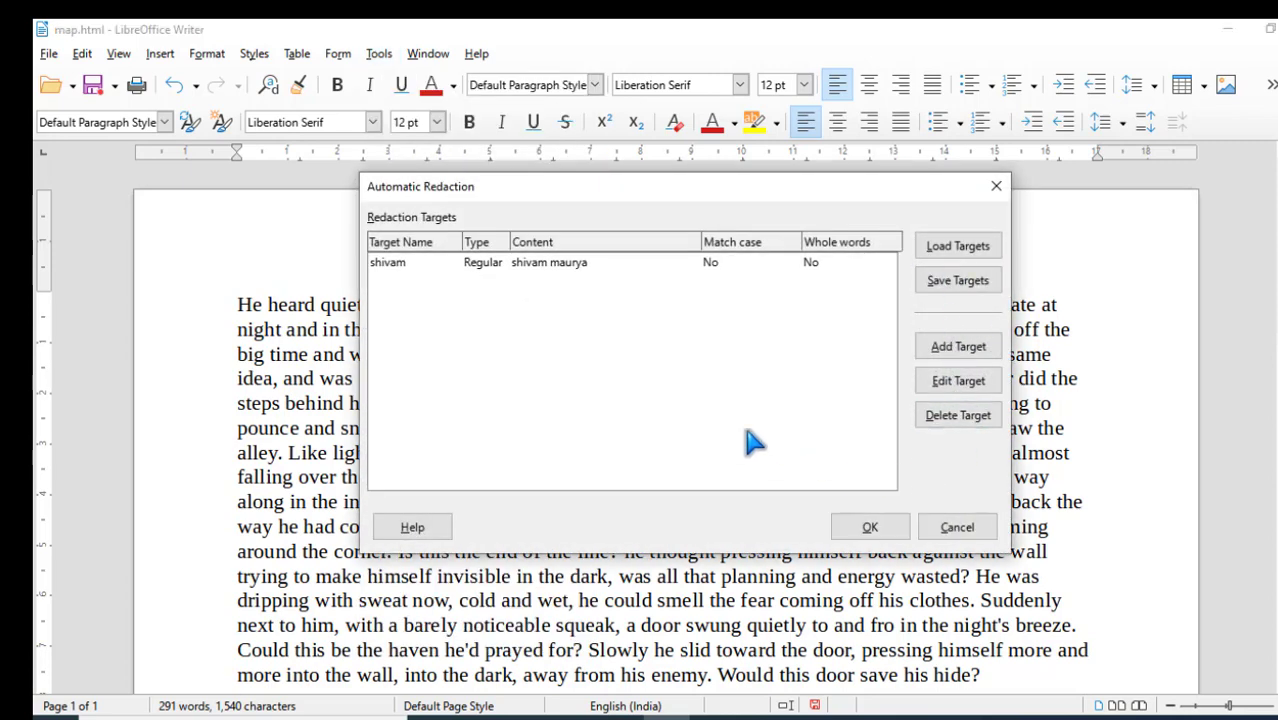
{"action": "left_click", "coordinate": [530, 266]}
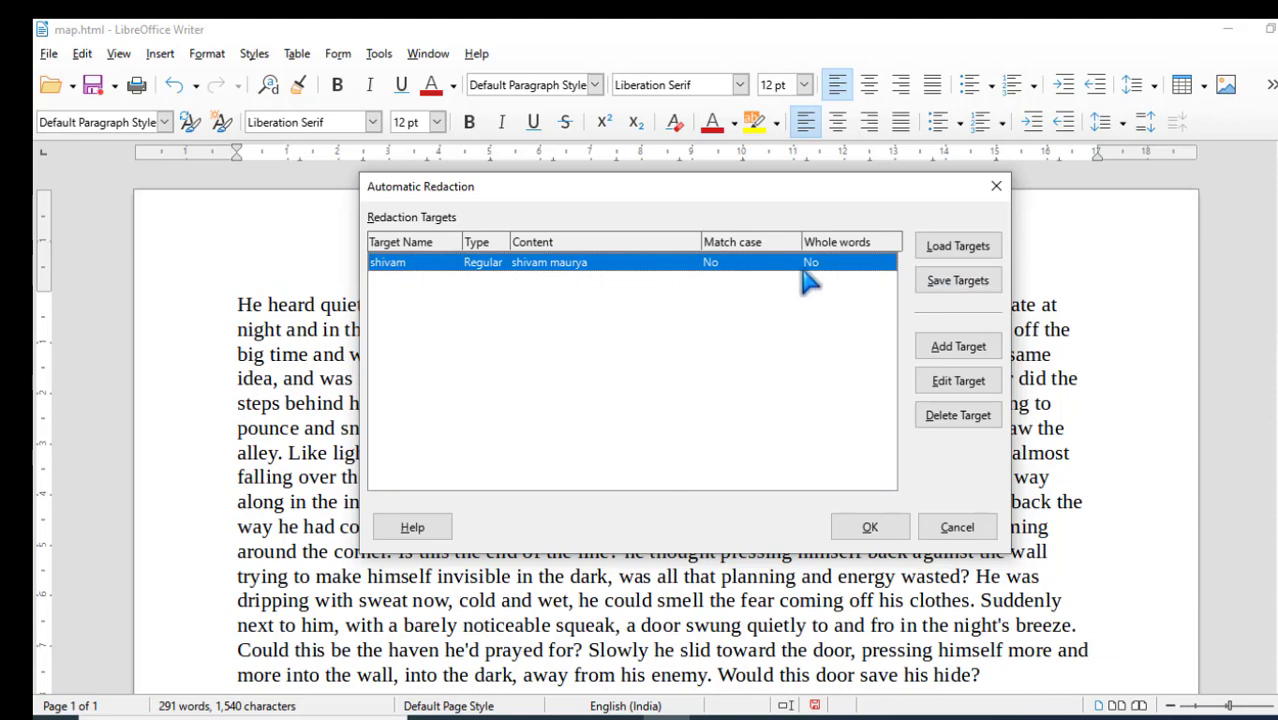
{"action": "left_click", "coordinate": [886, 524]}
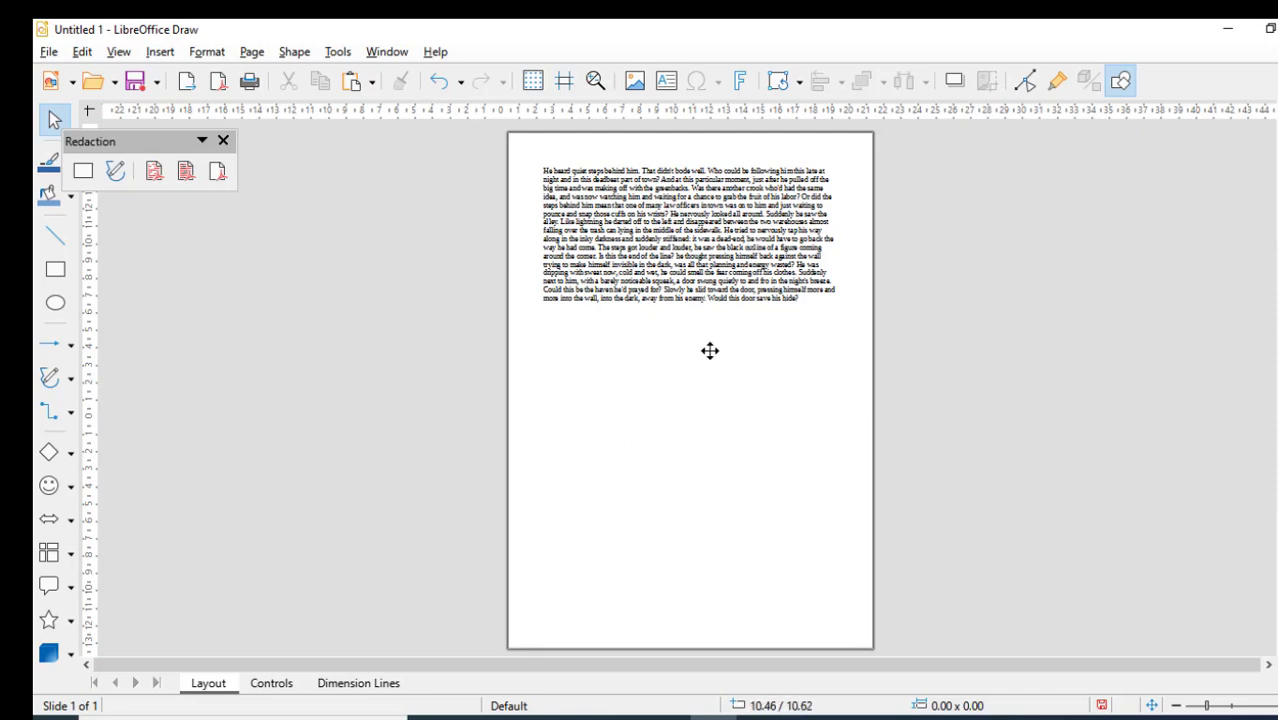
{"action": "key", "text": "alt+Tab"}
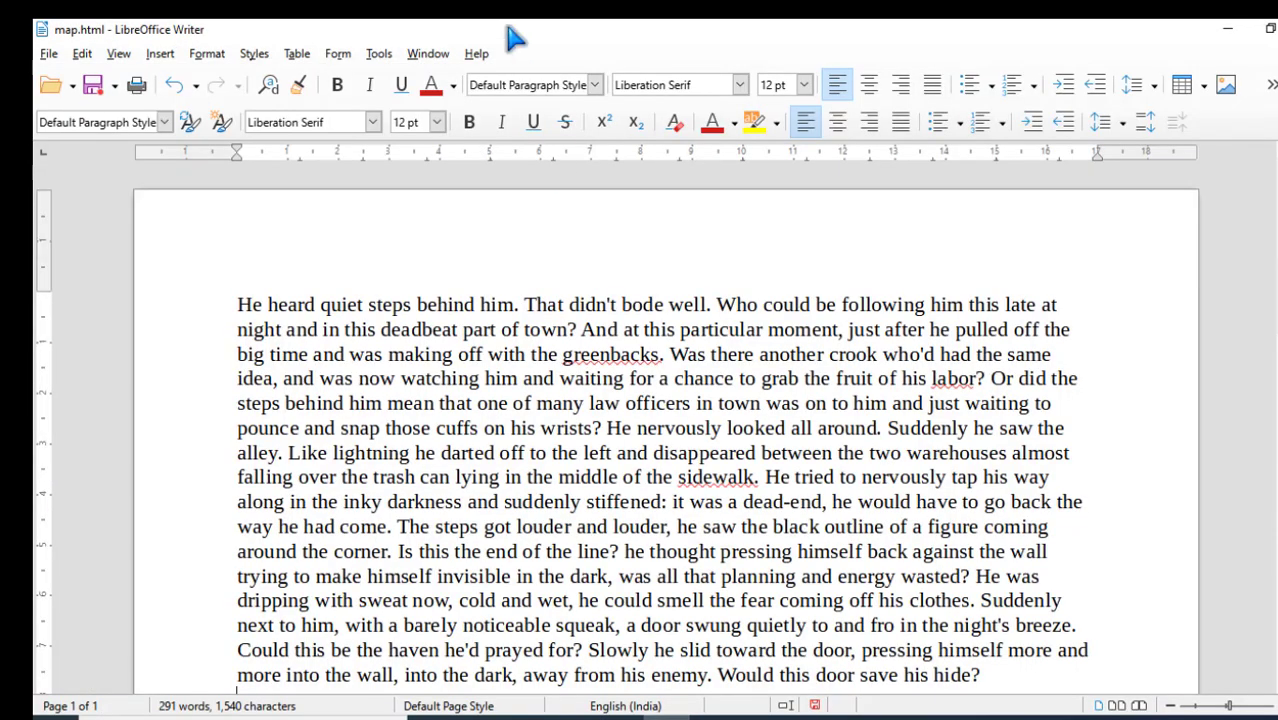
Step: Start Auto-Redact again for the dummy text in map.html
{"action": "left_click", "coordinate": [379, 53]}
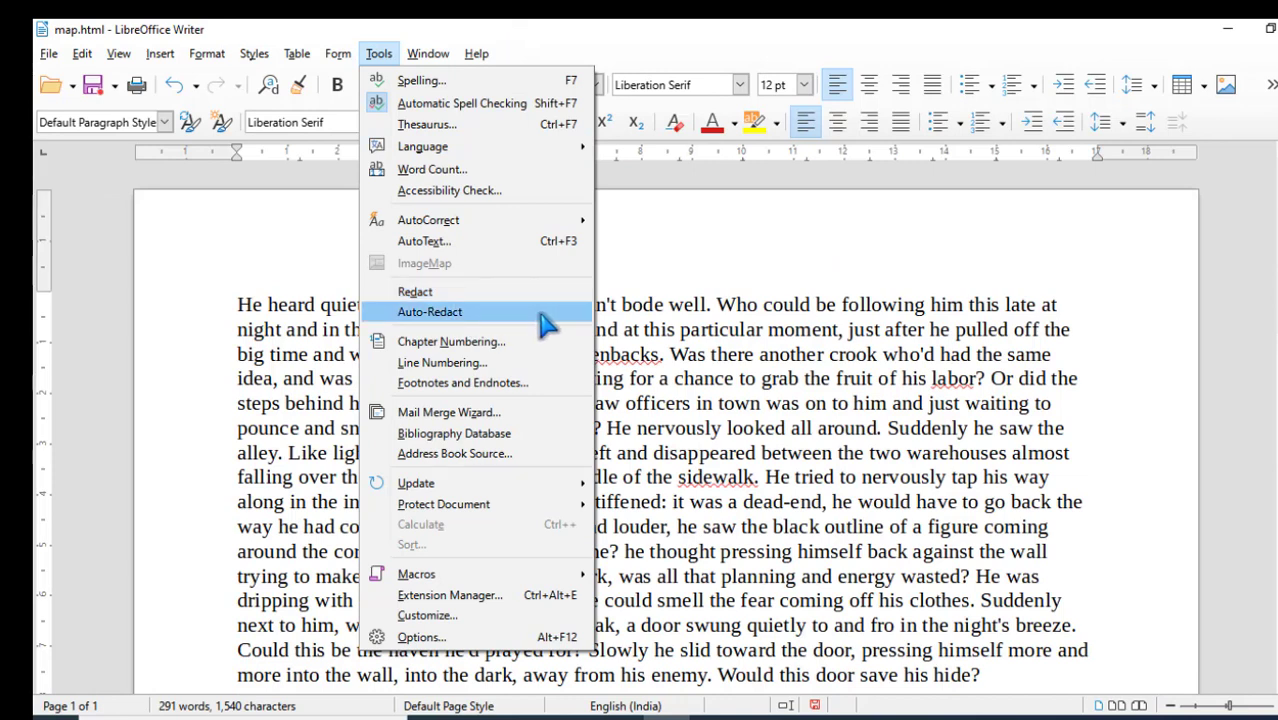
{"action": "left_click", "coordinate": [695, 288]}
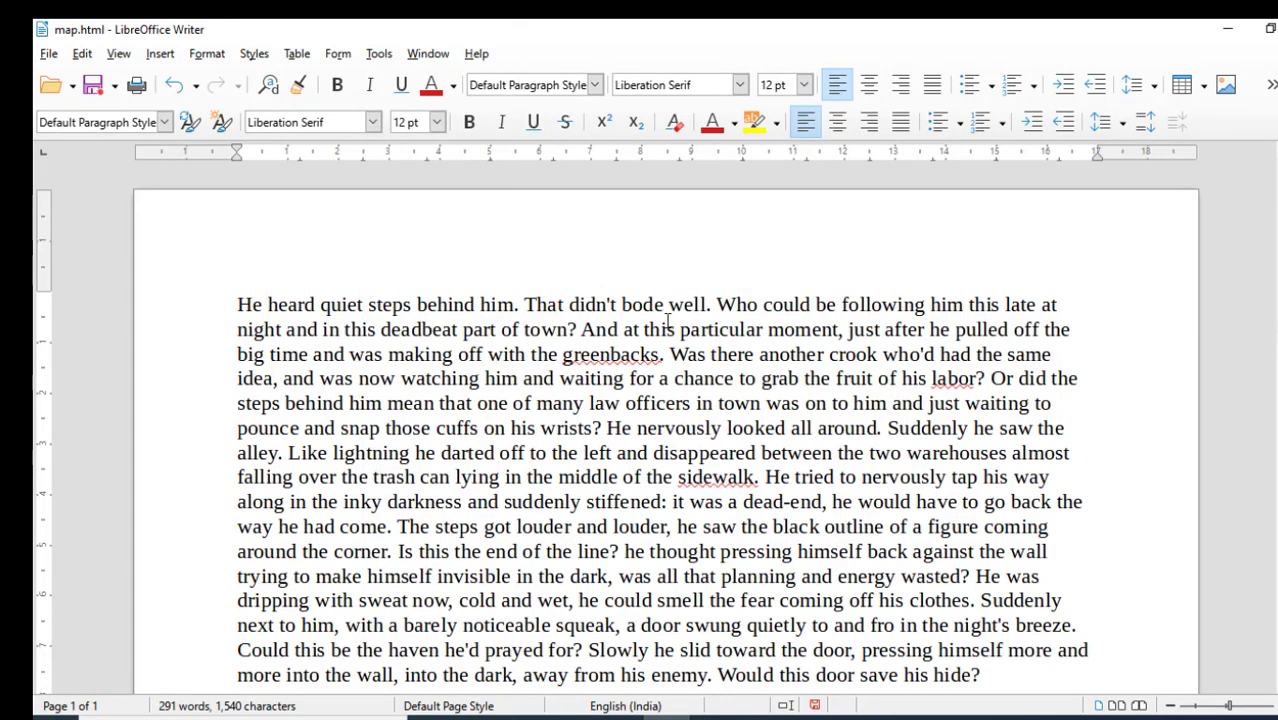
{"action": "left_click", "coordinate": [385, 55]}
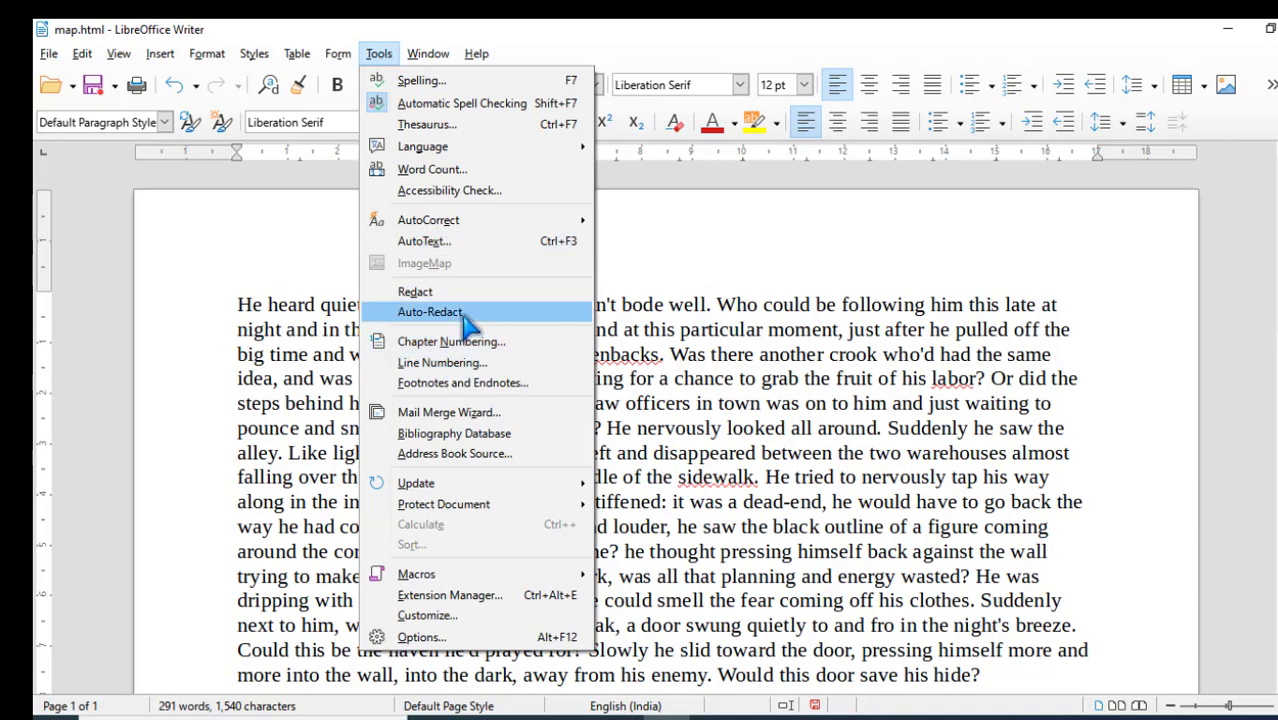